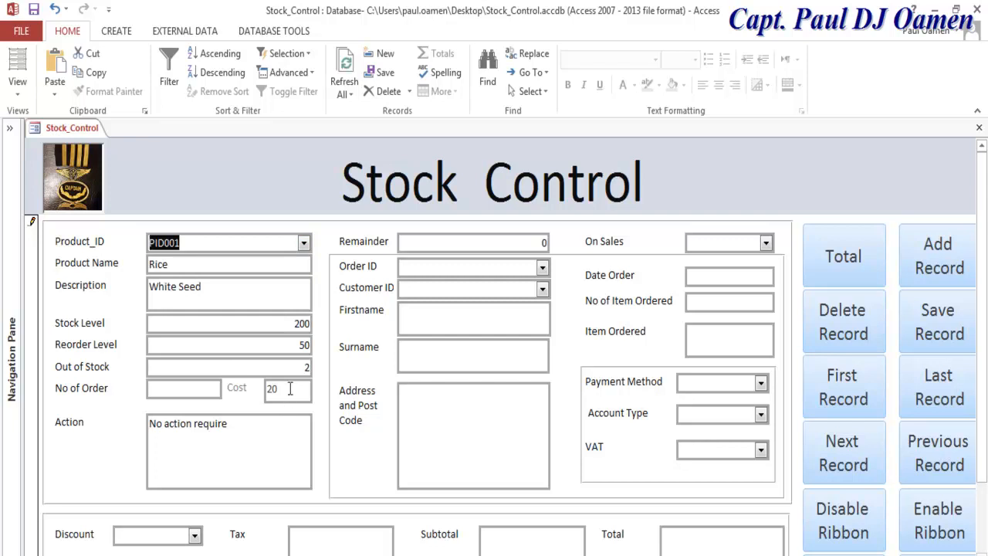
Step: Enter 6 in No of Order and pick the order ID and customer ID from their lists
{"action": "left_click", "coordinate": [201, 390]}
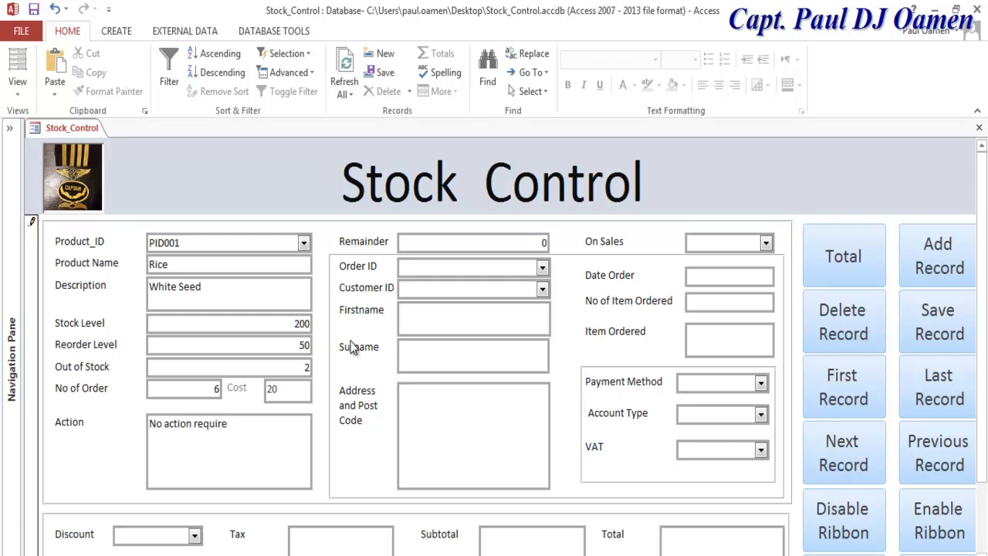
{"action": "left_click", "coordinate": [544, 270]}
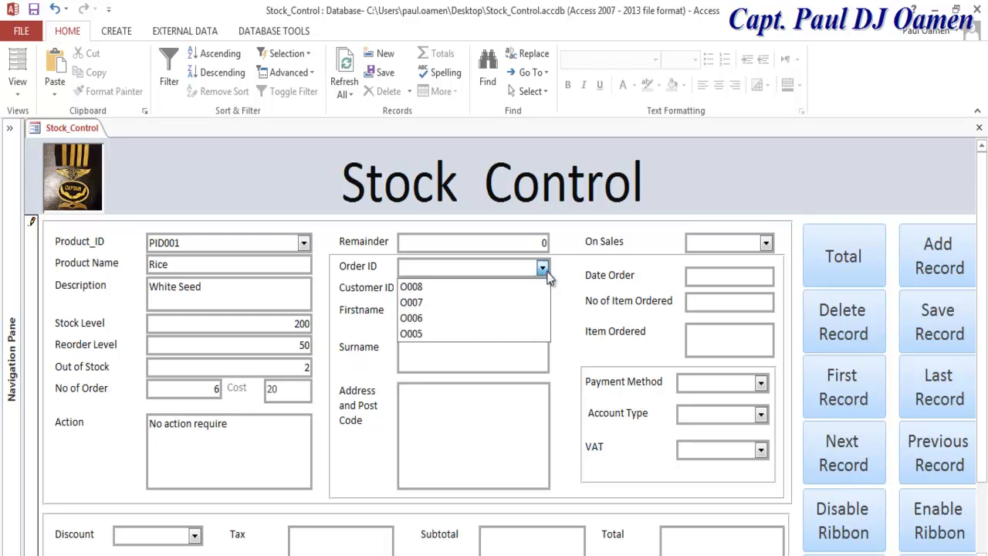
{"action": "left_click", "coordinate": [431, 302]}
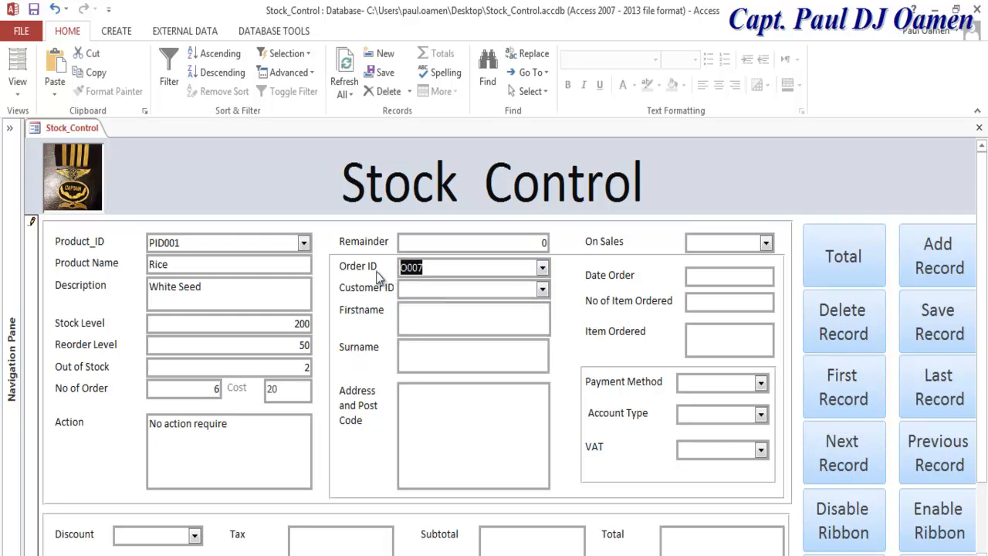
{"action": "left_click", "coordinate": [543, 288]}
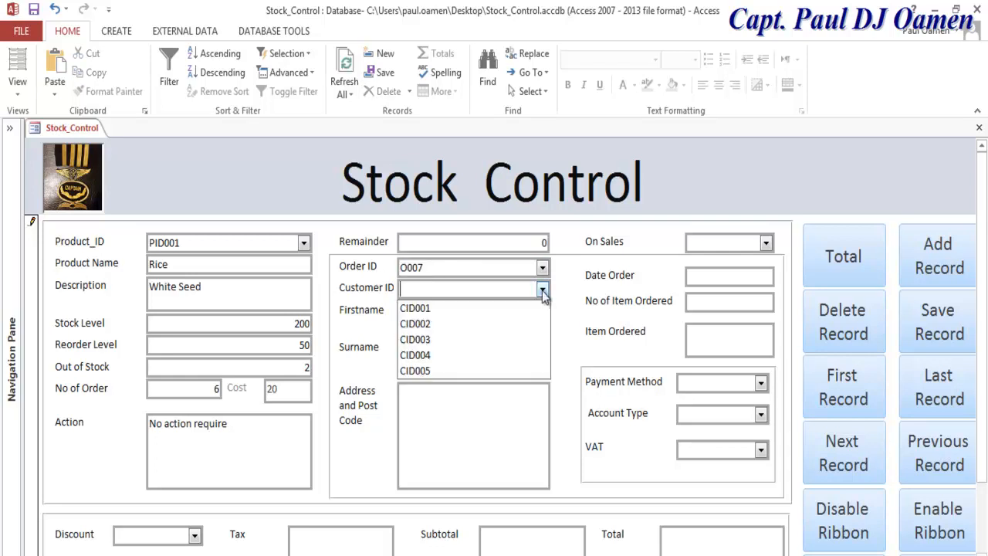
{"action": "left_click", "coordinate": [451, 324]}
Step: Enter the customer's first name, move the surname into Surname, and type the street address
{"action": "left_click", "coordinate": [448, 324]}
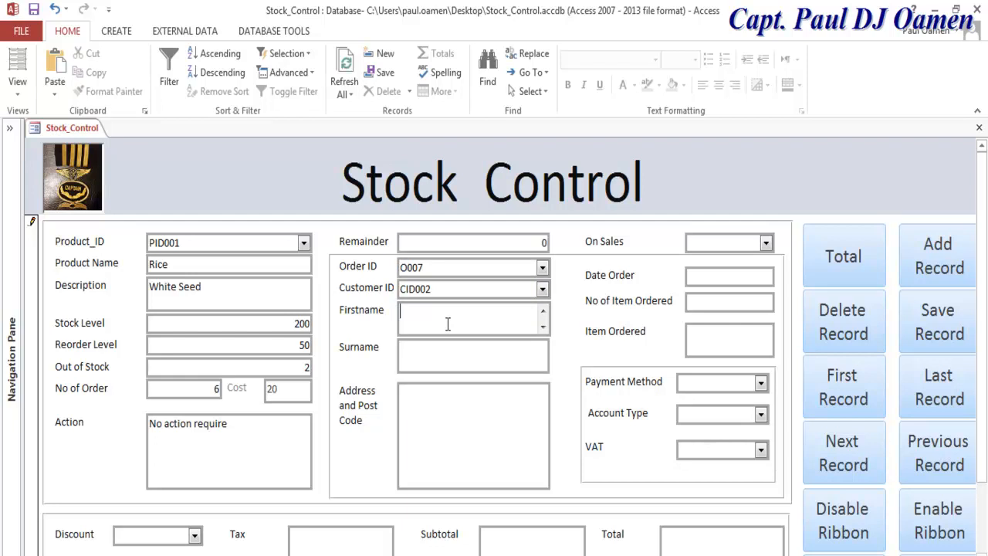
{"action": "type", "text": "Tony Montan"}
{"action": "left_click_drag", "start_coordinate": [479, 317], "coordinate": [426, 317]}
{"action": "key", "text": "ctrl+c"}
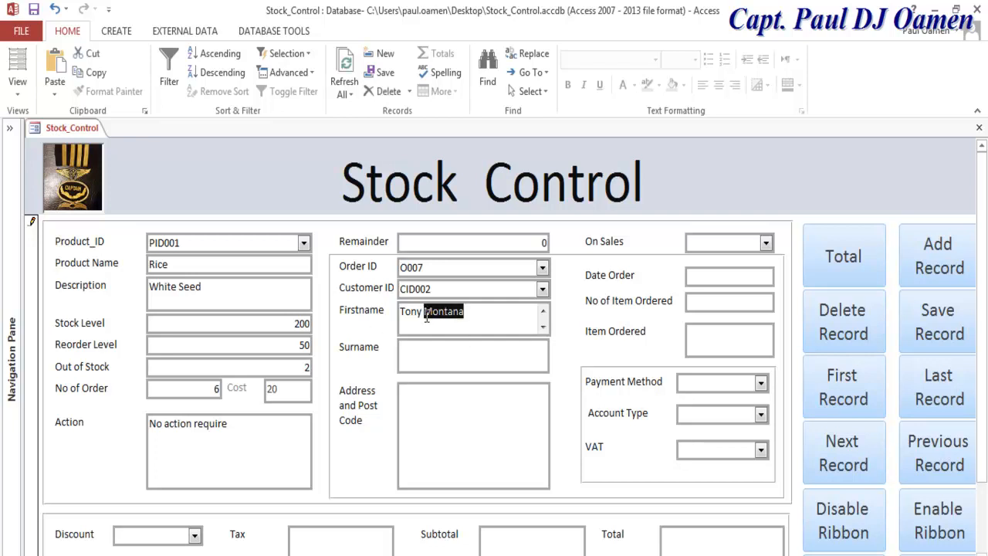
{"action": "key", "text": "BackSpace"}
{"action": "left_click", "coordinate": [440, 366]}
{"action": "key", "text": "ctrl+v"}
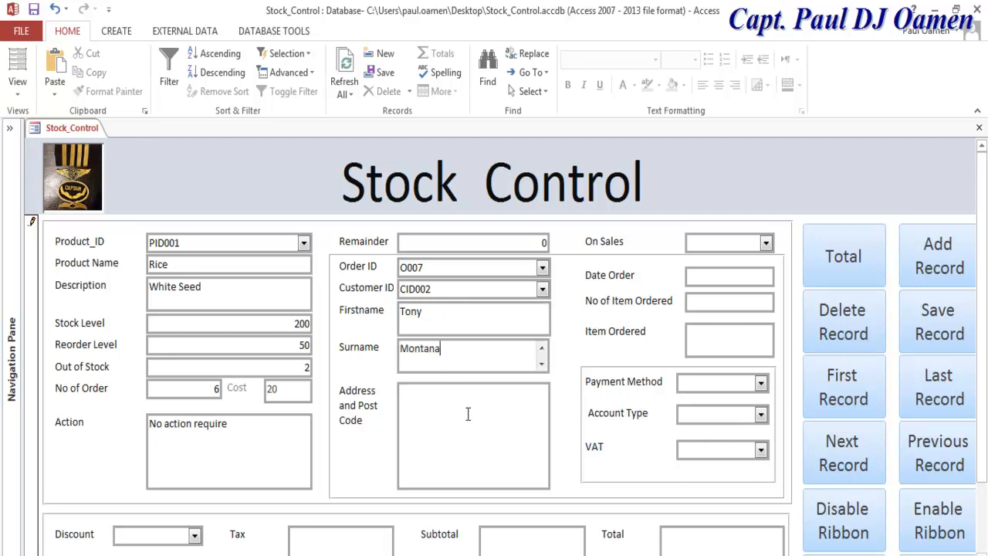
{"action": "left_click", "coordinate": [472, 408]}
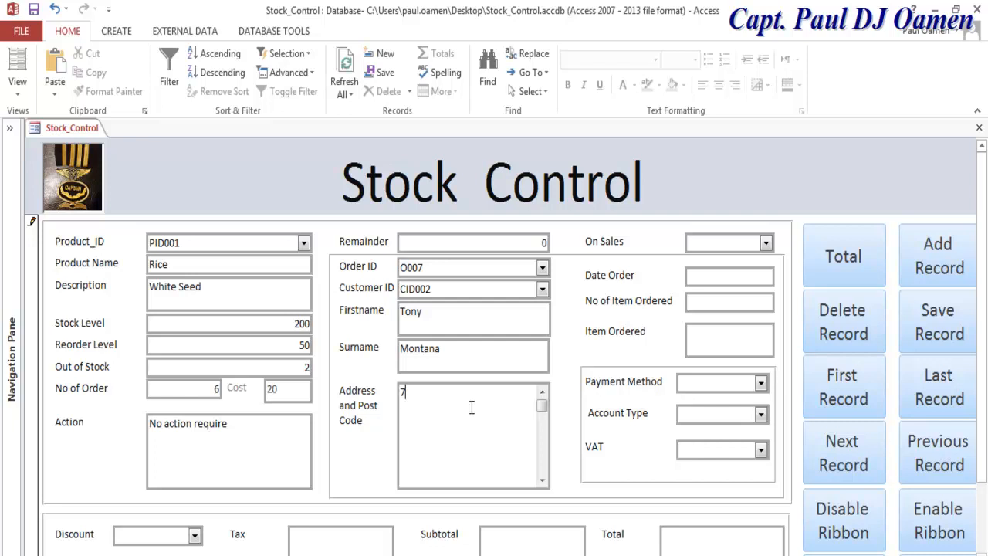
{"action": "type", "text": "7 Canada High Way"}
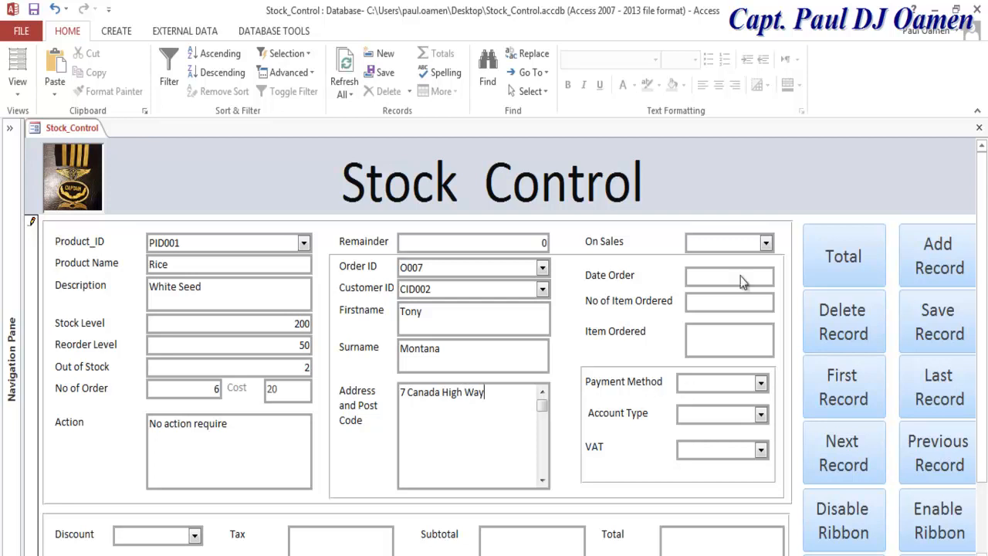
Step: Set On Sales to No and the order date to 12/11/2017
{"action": "left_click", "coordinate": [767, 244]}
{"action": "left_click", "coordinate": [738, 265]}
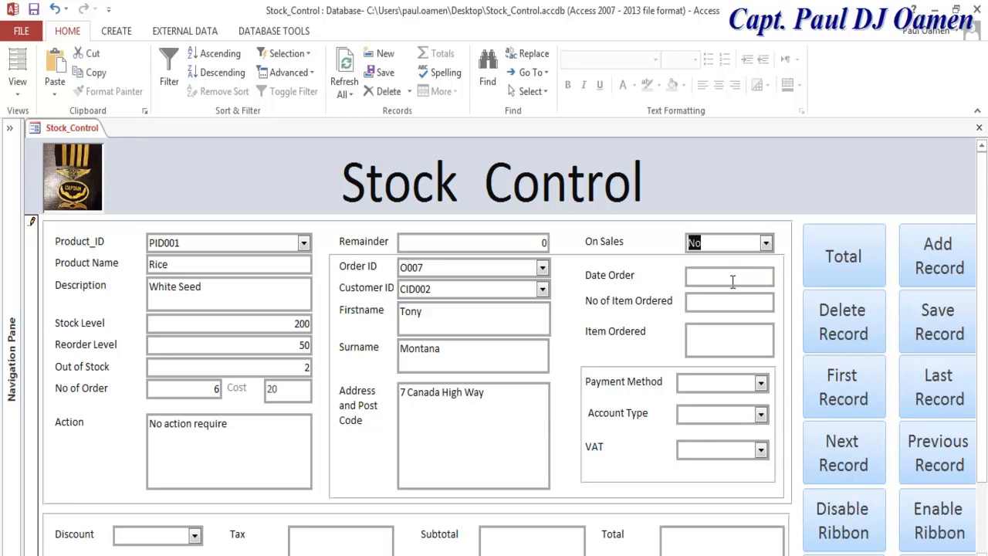
{"action": "left_click", "coordinate": [733, 279]}
{"action": "left_click", "coordinate": [781, 273]}
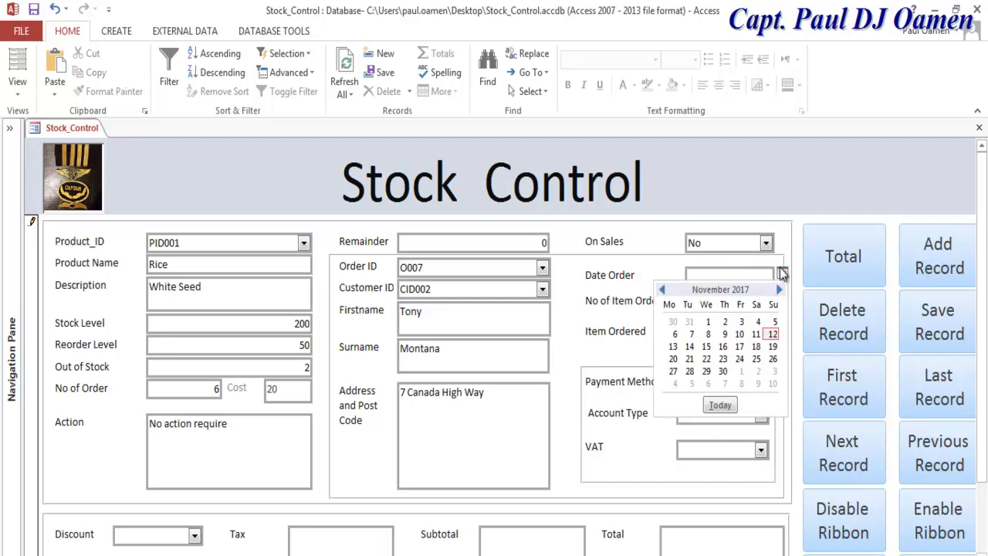
{"action": "left_click", "coordinate": [773, 334]}
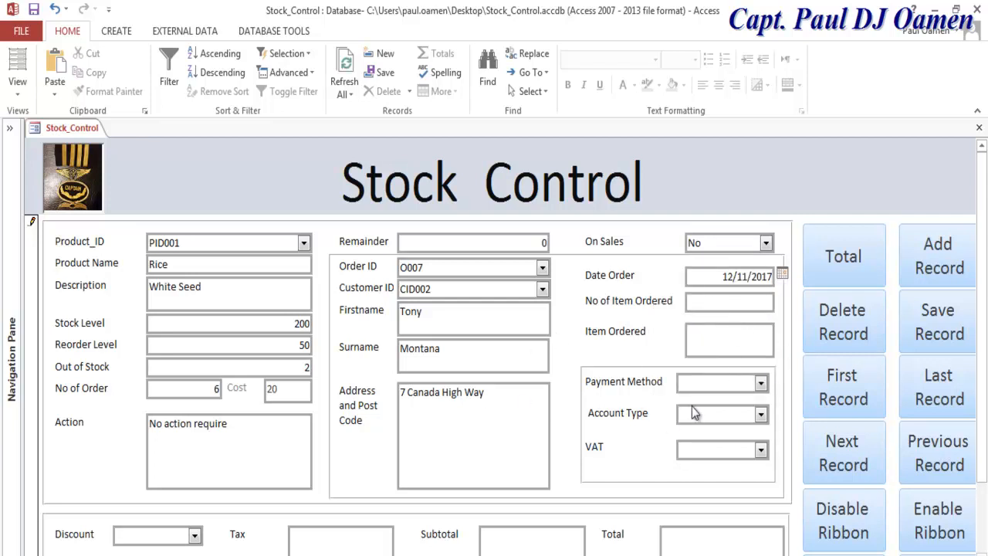
Step: Choose Master Card, Debit Acct and VAT Yes, then compute the 132 total and save the record
{"action": "left_click", "coordinate": [762, 384]}
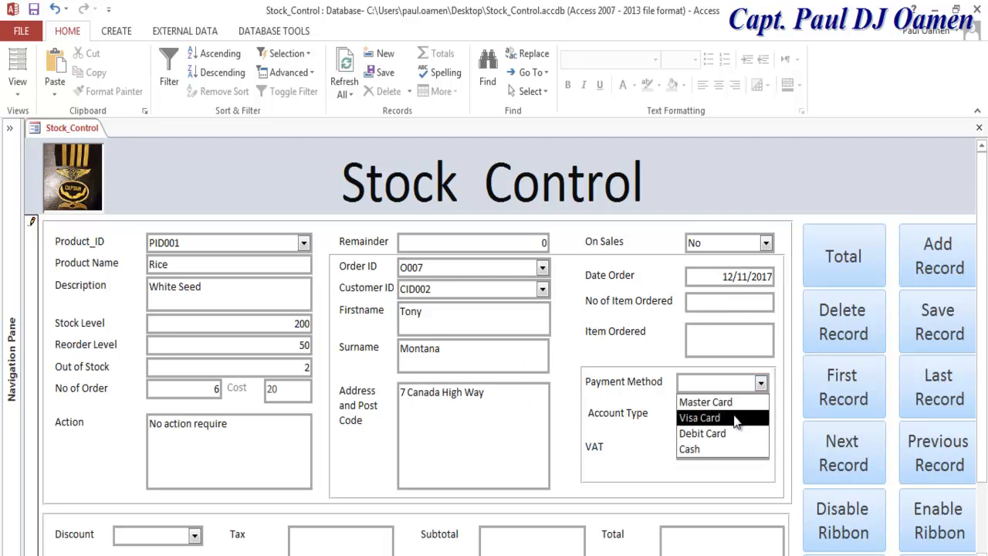
{"action": "left_click", "coordinate": [739, 417]}
{"action": "left_click", "coordinate": [762, 384]}
{"action": "left_click", "coordinate": [722, 402]}
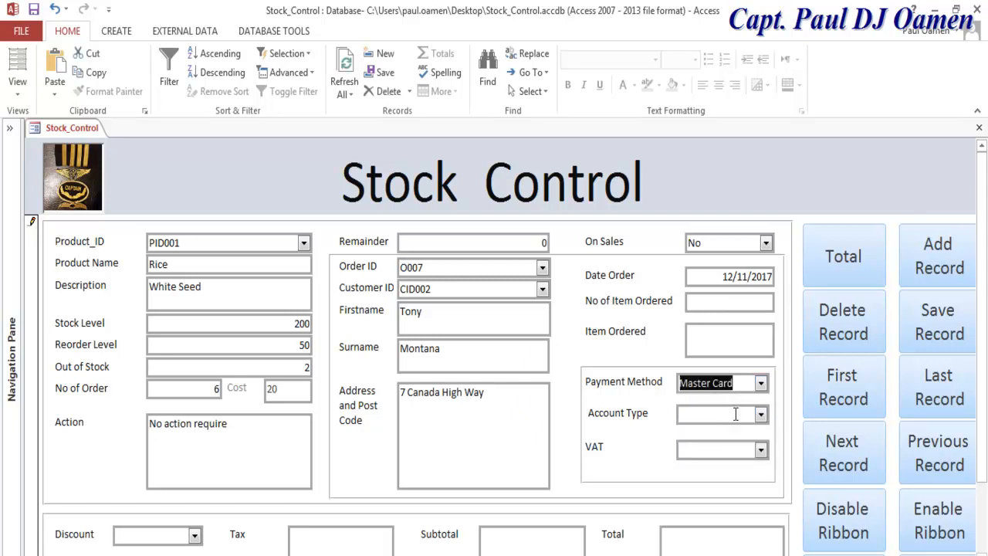
{"action": "left_click", "coordinate": [761, 417]}
{"action": "left_click", "coordinate": [721, 465]}
{"action": "left_click", "coordinate": [762, 449]}
{"action": "left_click", "coordinate": [693, 469]}
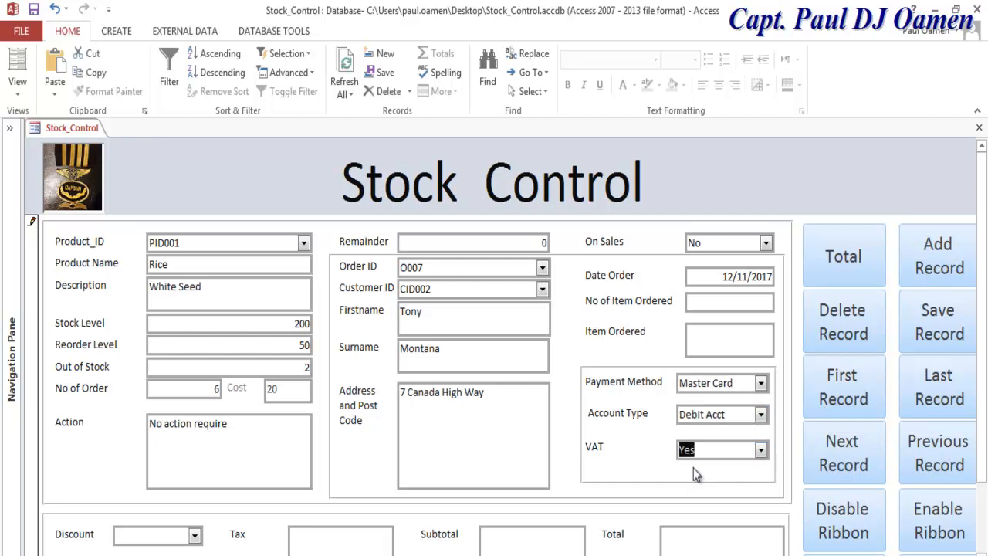
{"action": "left_click", "coordinate": [864, 267]}
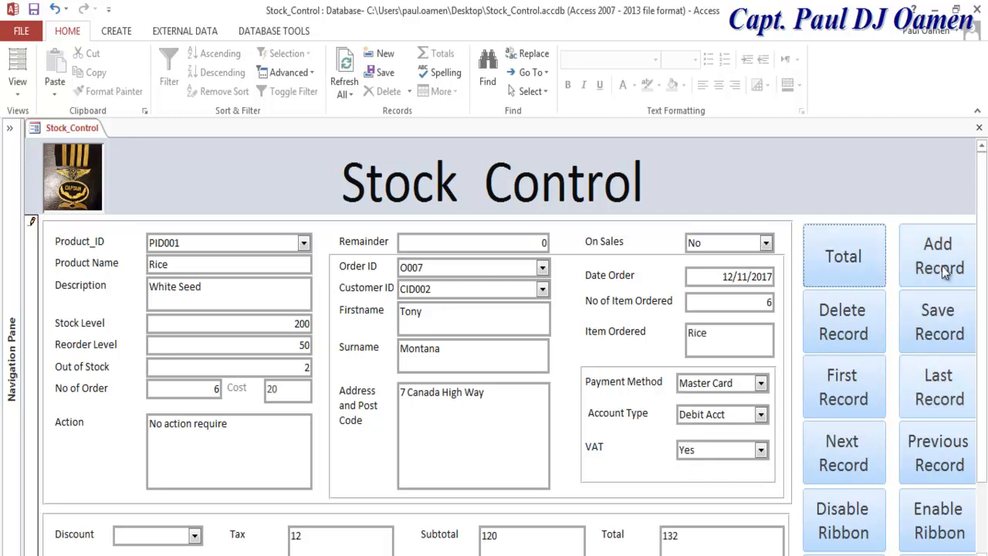
{"action": "left_click", "coordinate": [936, 328]}
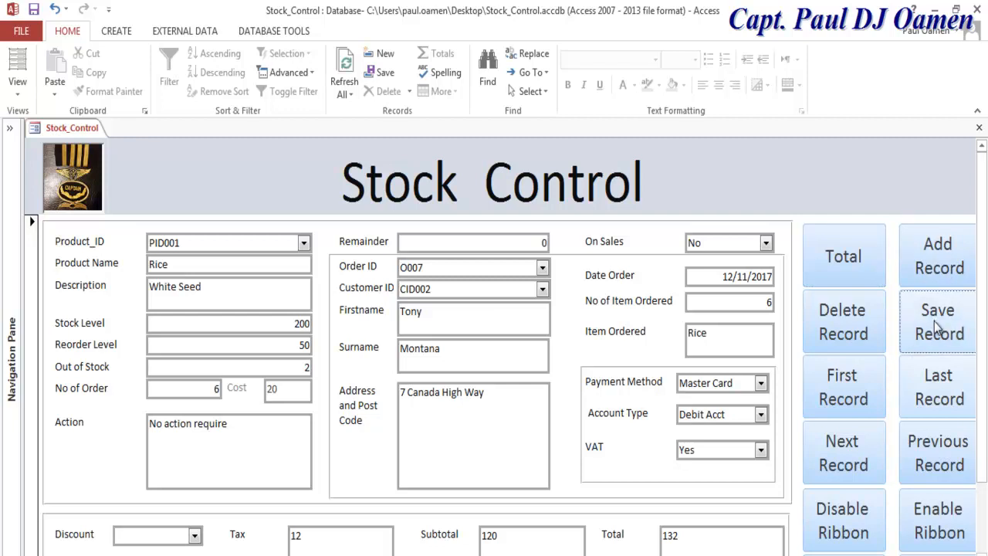
Step: Open the Stock_Control table to check the saved Rice row, then reopen the Stock_Control form
{"action": "left_click", "coordinate": [14, 132]}
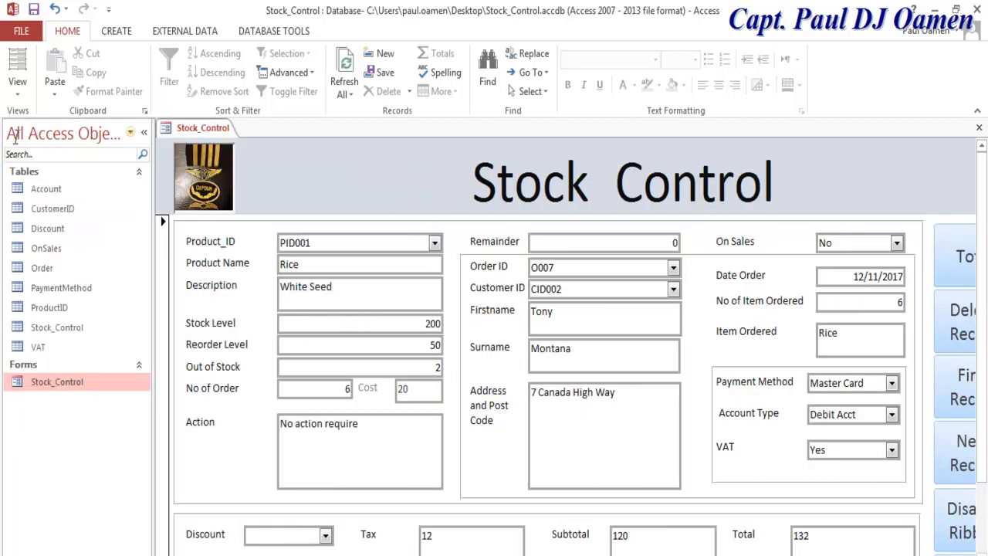
{"action": "left_click", "coordinate": [71, 329]}
{"action": "double_click", "coordinate": [70, 327]}
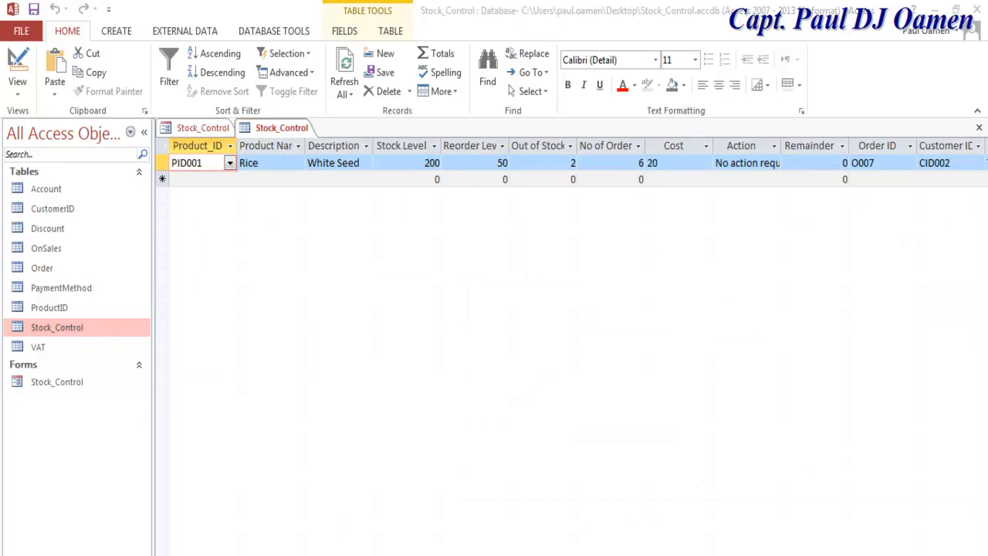
{"action": "scroll", "coordinate": [571, 347], "scroll_direction": "right", "scroll_amount": 11}
{"action": "scroll", "coordinate": [572, 348], "scroll_direction": "left", "scroll_amount": 1}
{"action": "scroll", "coordinate": [664, 479], "scroll_direction": "left", "scroll_amount": 1}
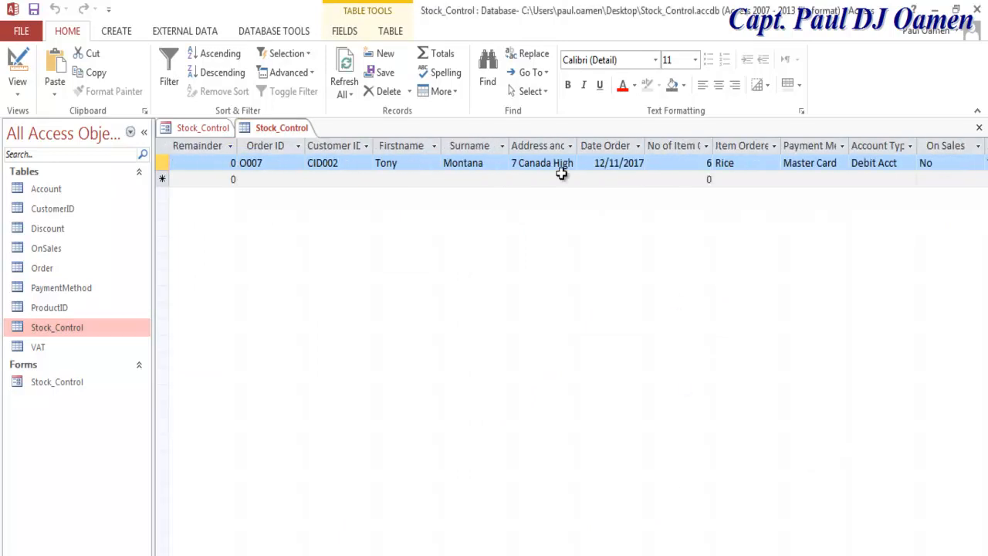
{"action": "double_click", "coordinate": [55, 382]}
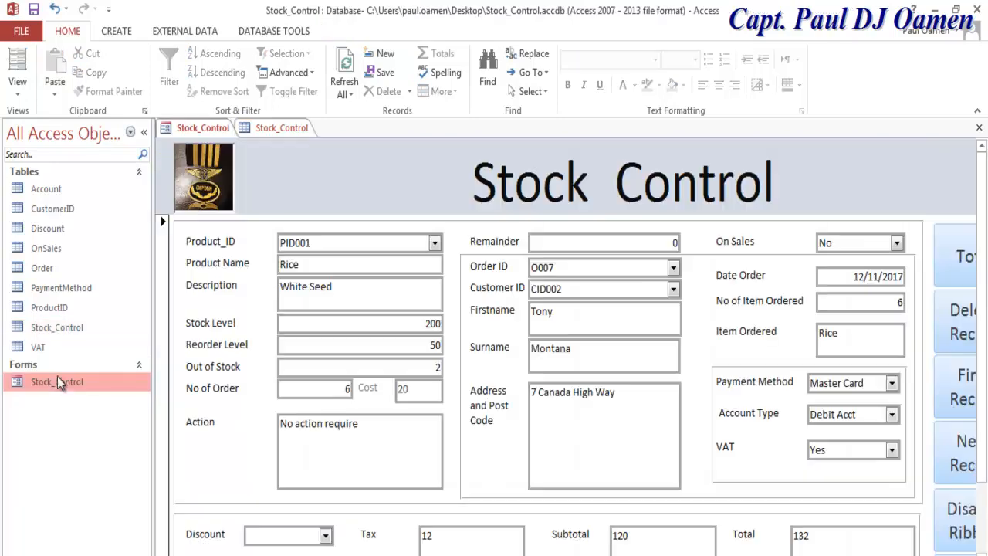
{"action": "left_click", "coordinate": [205, 126]}
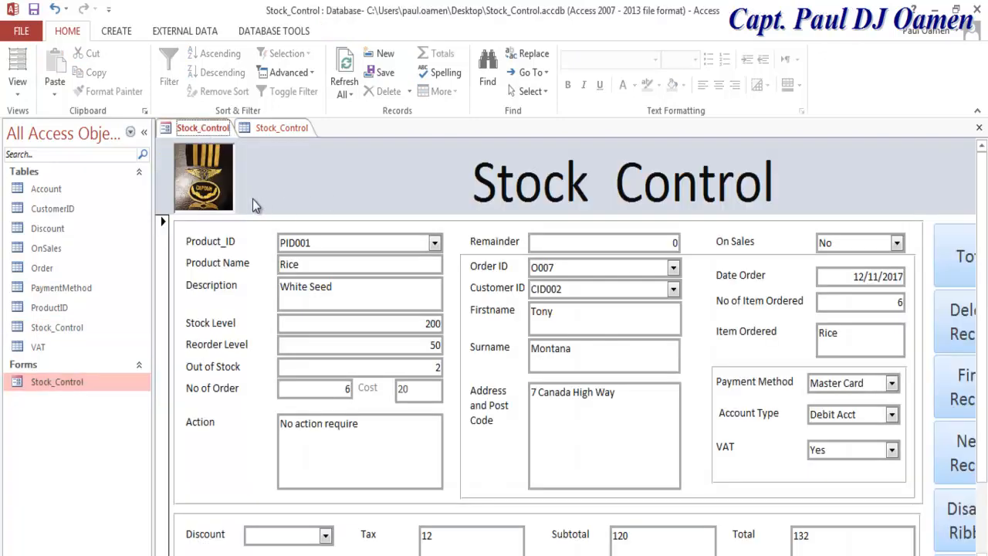
Step: Collapse the Navigation Pane, use Disable Ribbon to hide the ribbon, and Reset the form to blank
{"action": "left_click", "coordinate": [142, 133]}
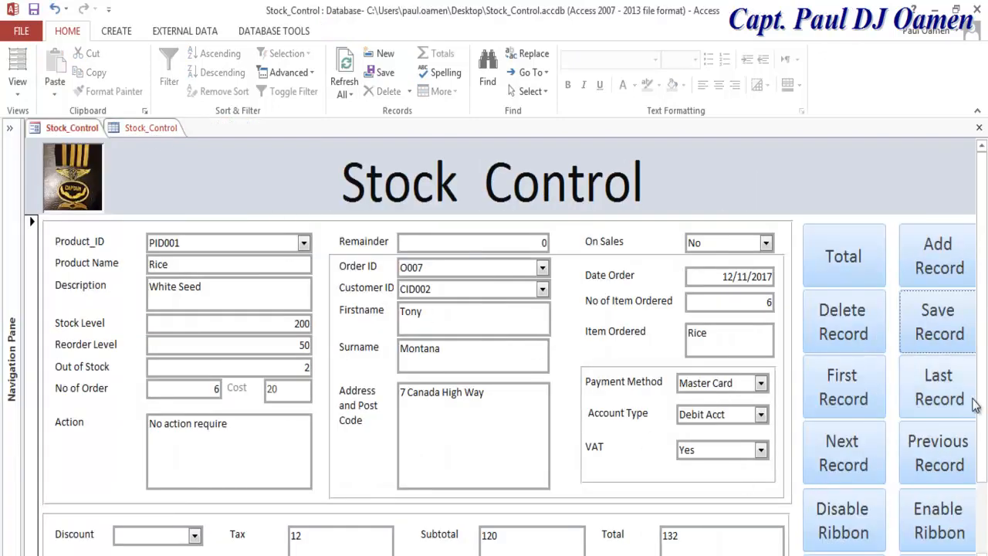
{"action": "left_click_drag", "start_coordinate": [981, 392], "coordinate": [986, 452]}
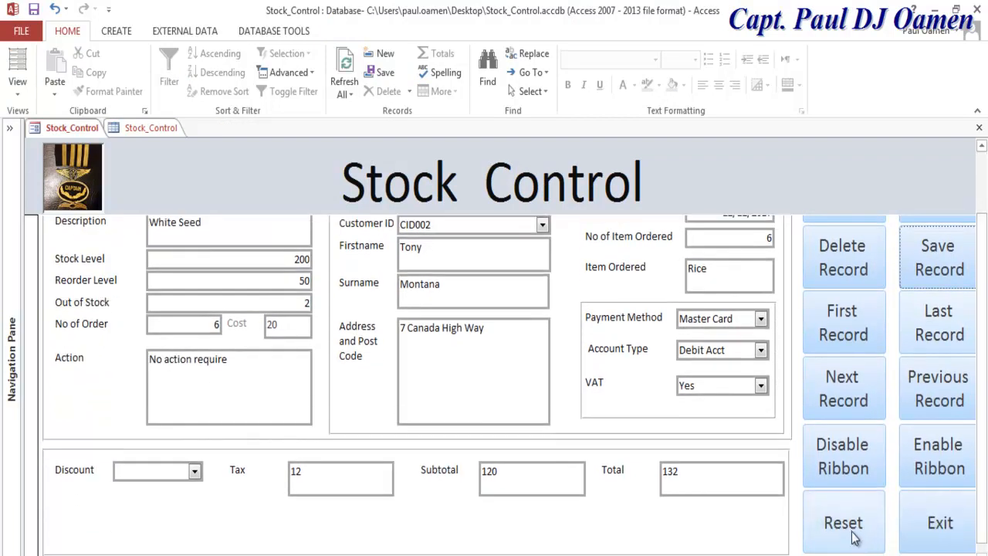
{"action": "left_click", "coordinate": [853, 456]}
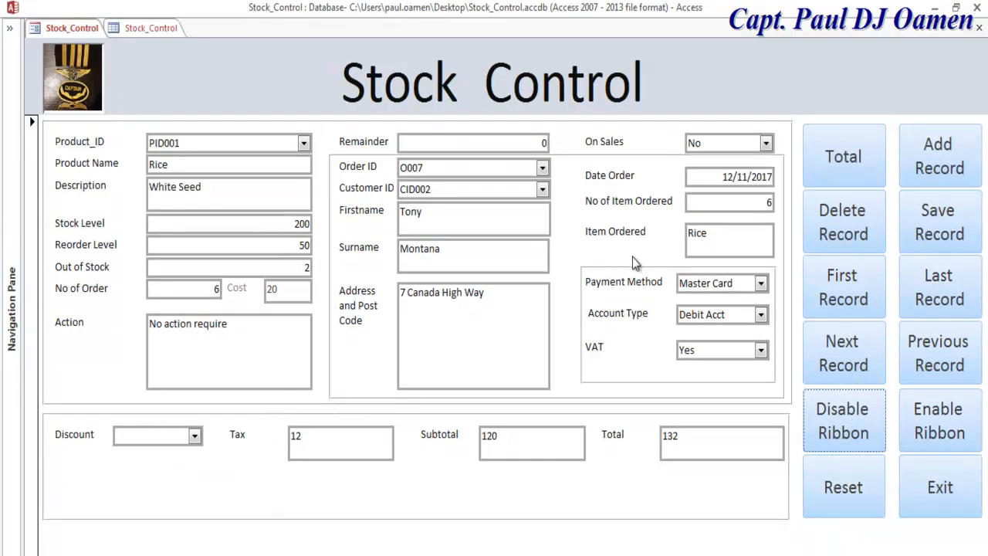
{"action": "left_click", "coordinate": [589, 555]}
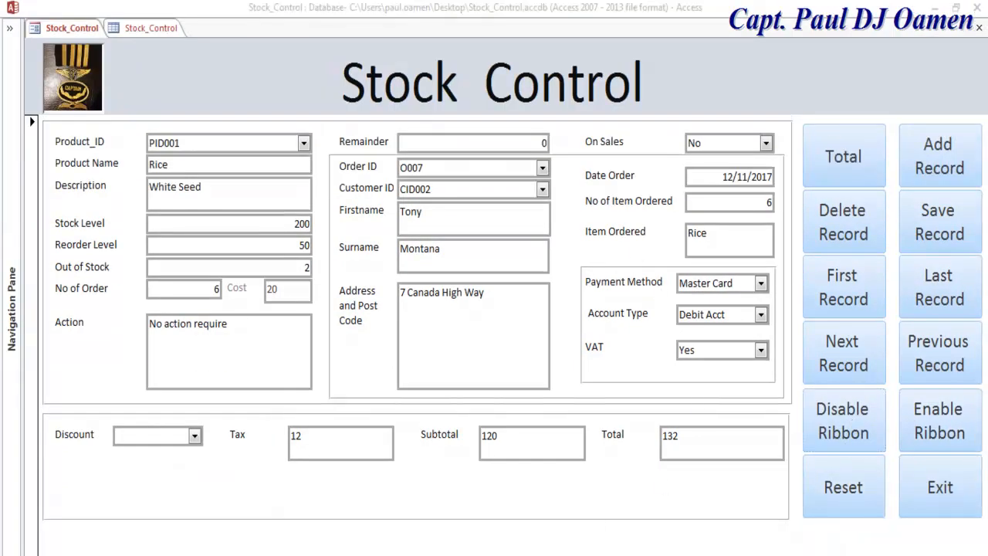
{"action": "left_click", "coordinate": [849, 490]}
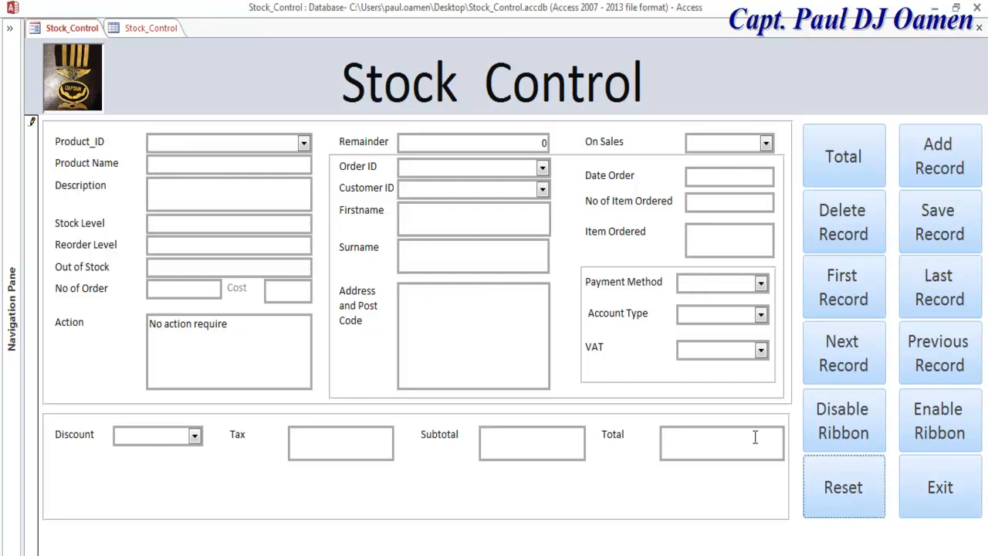
Step: Load product PID004 (Bread), set No of Order to 5, and pick the order and customer IDs
{"action": "left_click", "coordinate": [302, 143]}
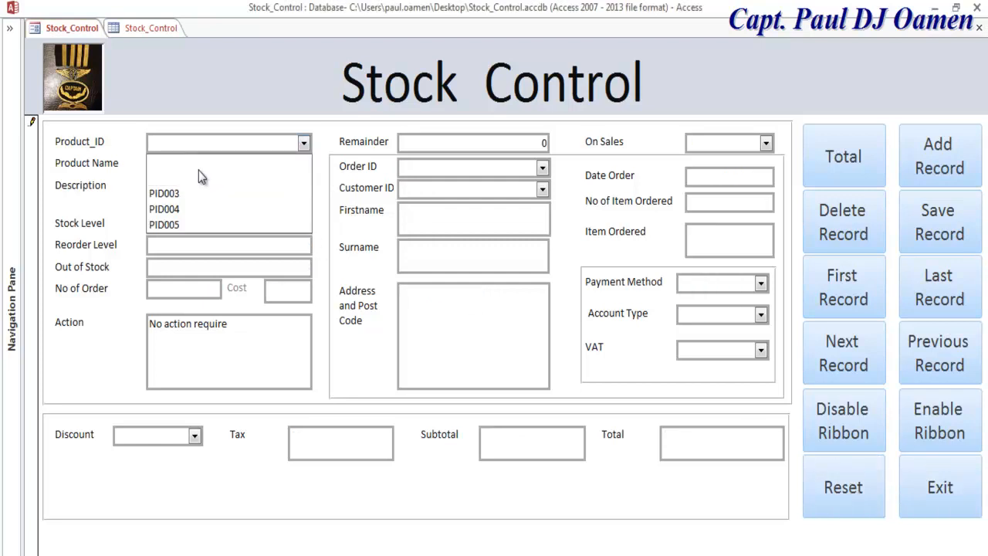
{"action": "left_click", "coordinate": [185, 214]}
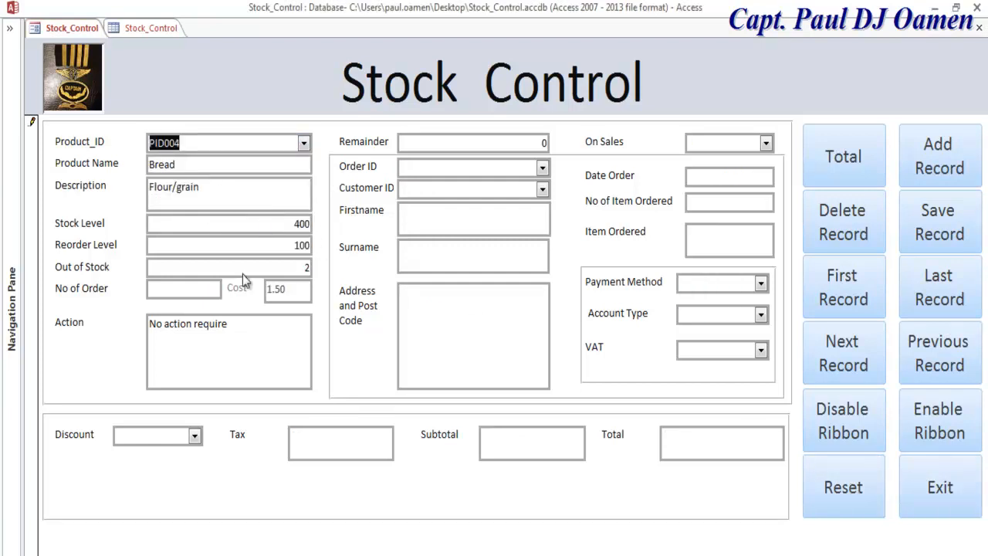
{"action": "left_click", "coordinate": [212, 296]}
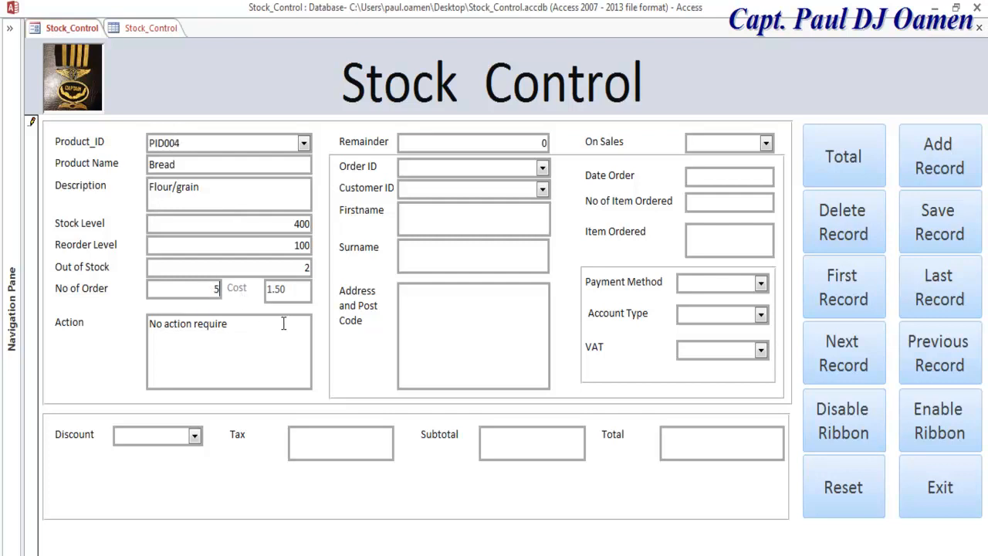
{"action": "left_click", "coordinate": [543, 168]}
{"action": "left_click", "coordinate": [475, 219]}
{"action": "left_click", "coordinate": [543, 190]}
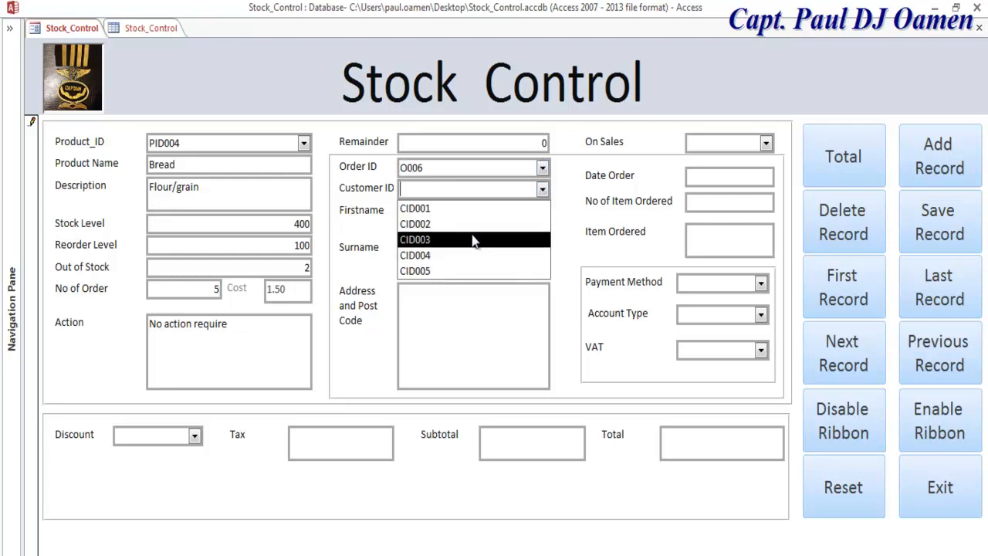
{"action": "left_click", "coordinate": [453, 255]}
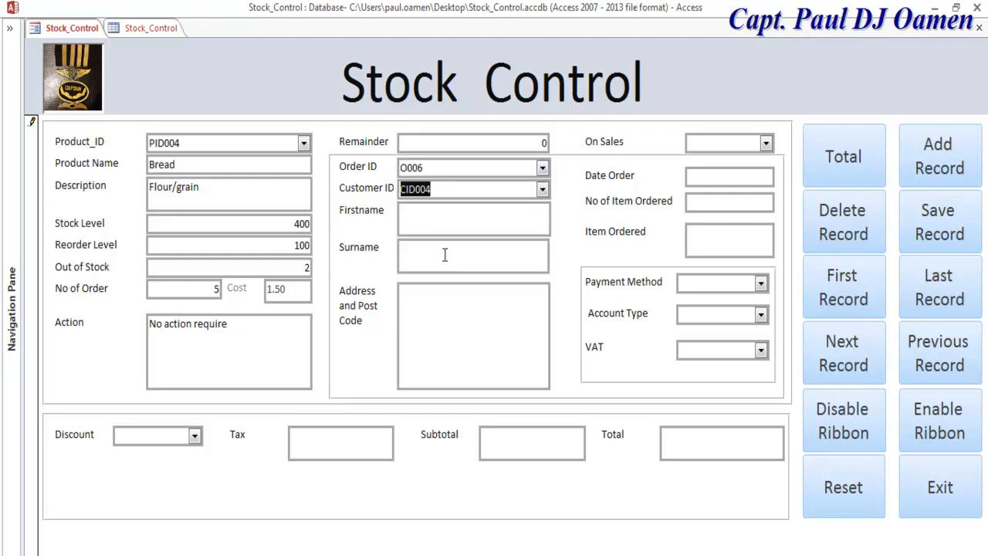
Step: Enter the customer's first name, surname and street address
{"action": "left_click", "coordinate": [486, 224]}
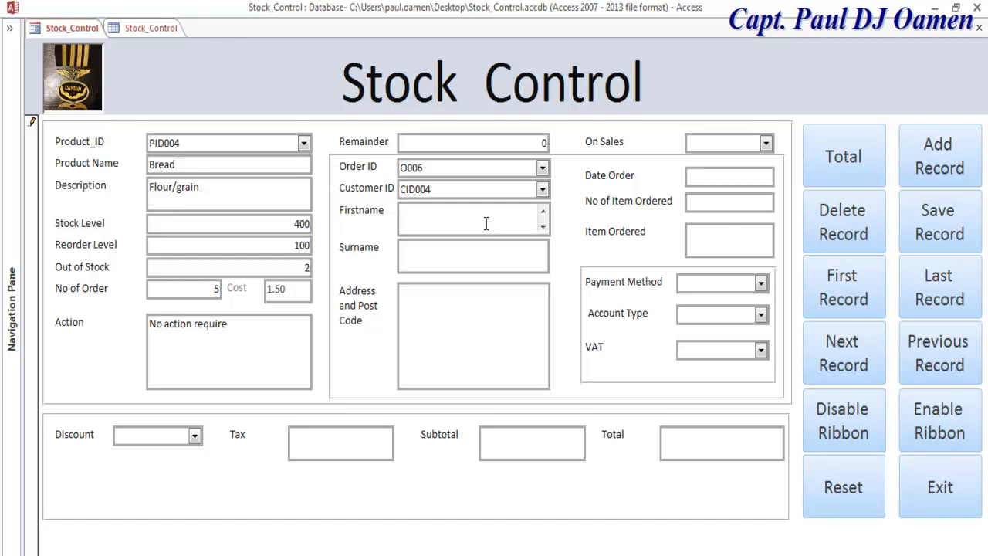
{"action": "type", "text": "Sm"}
{"action": "key", "text": "BackSpace"}
{"action": "type", "text": "ammy"}
{"action": "left_click", "coordinate": [487, 249]}
{"action": "type", "text": "S"}
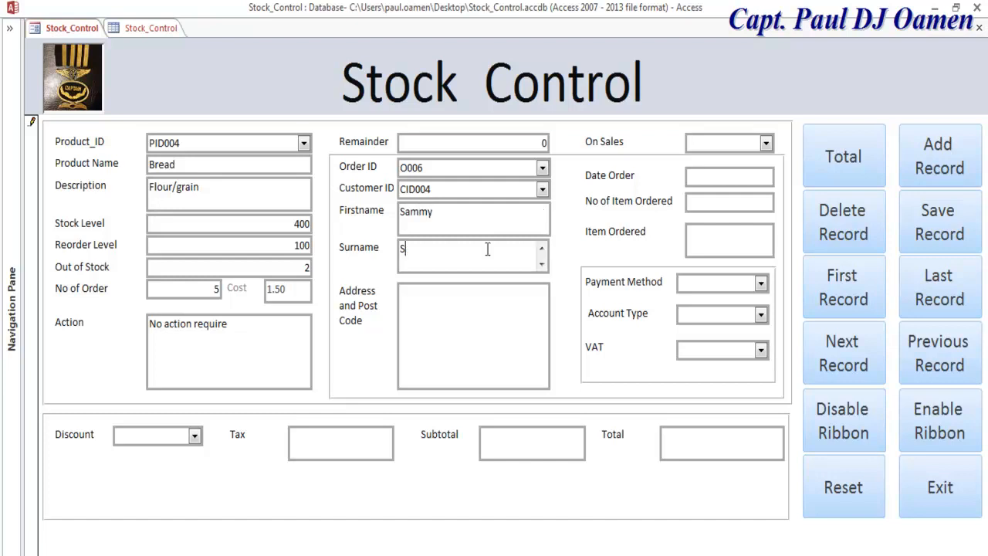
{"action": "type", "text": "tone"}
{"action": "left_click", "coordinate": [492, 337]}
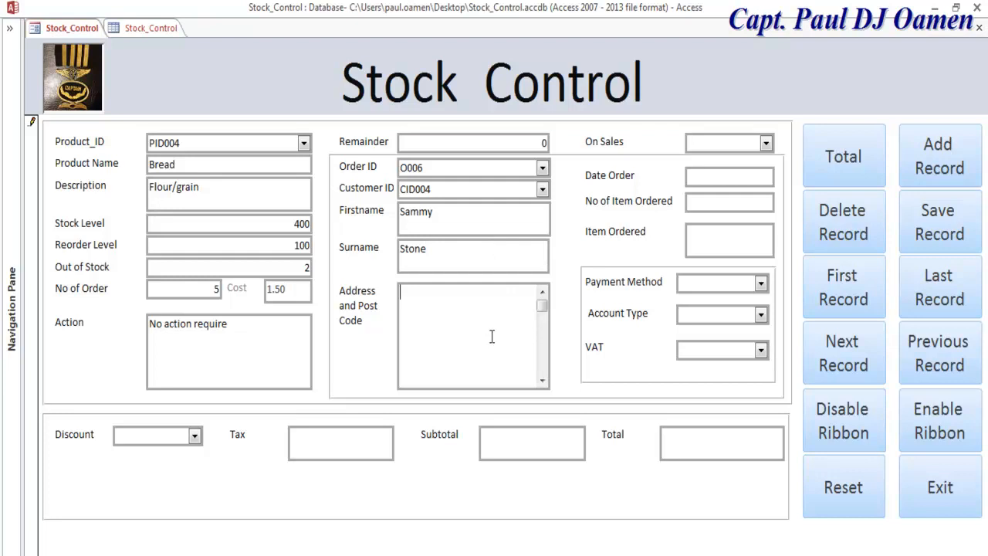
{"action": "type", "text": "8 F"}
{"action": "type", "text": "rognal Road"}
Step: Mark the item as on sale and set the order date to 12/11/2017
{"action": "left_click", "coordinate": [766, 143]}
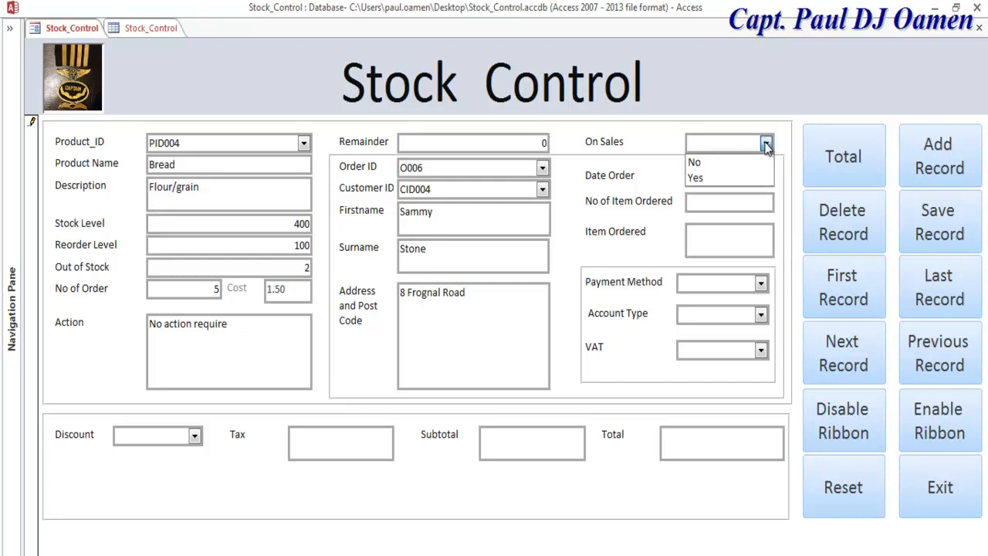
{"action": "left_click", "coordinate": [741, 179]}
{"action": "left_click", "coordinate": [746, 176]}
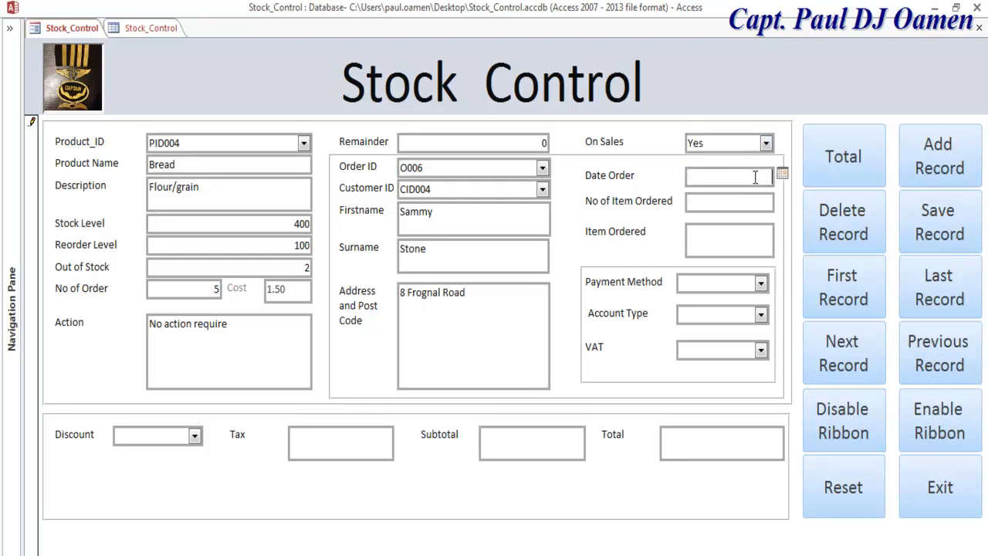
{"action": "left_click", "coordinate": [782, 176]}
{"action": "left_click", "coordinate": [774, 234]}
Step: Choose Visa Card, Commercial Acct and VAT Yes, then compute the 8.25 total and save the record
{"action": "left_click", "coordinate": [761, 284]}
{"action": "left_click", "coordinate": [735, 337]}
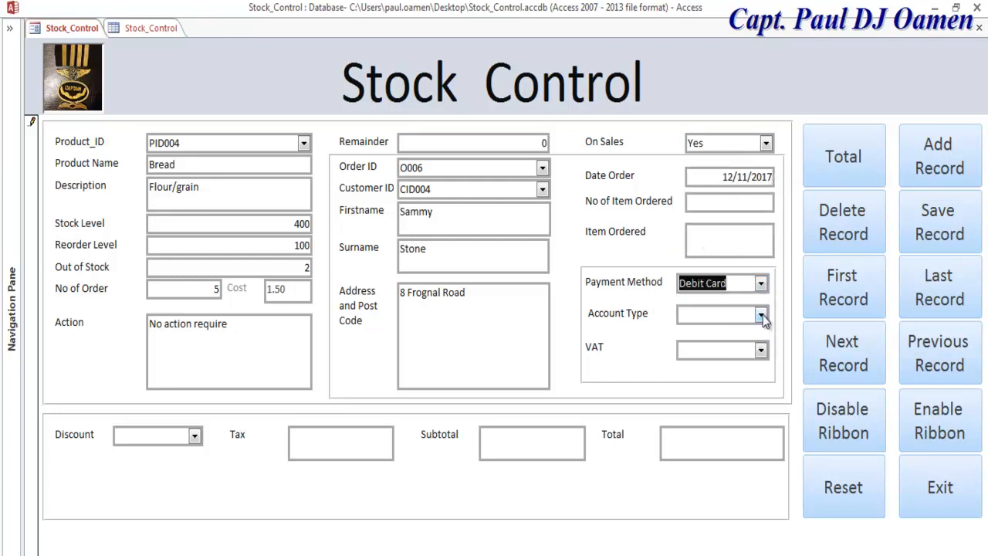
{"action": "left_click", "coordinate": [761, 284]}
{"action": "left_click", "coordinate": [726, 317]}
{"action": "left_click", "coordinate": [761, 314]}
{"action": "left_click", "coordinate": [718, 334]}
{"action": "left_click", "coordinate": [760, 349]}
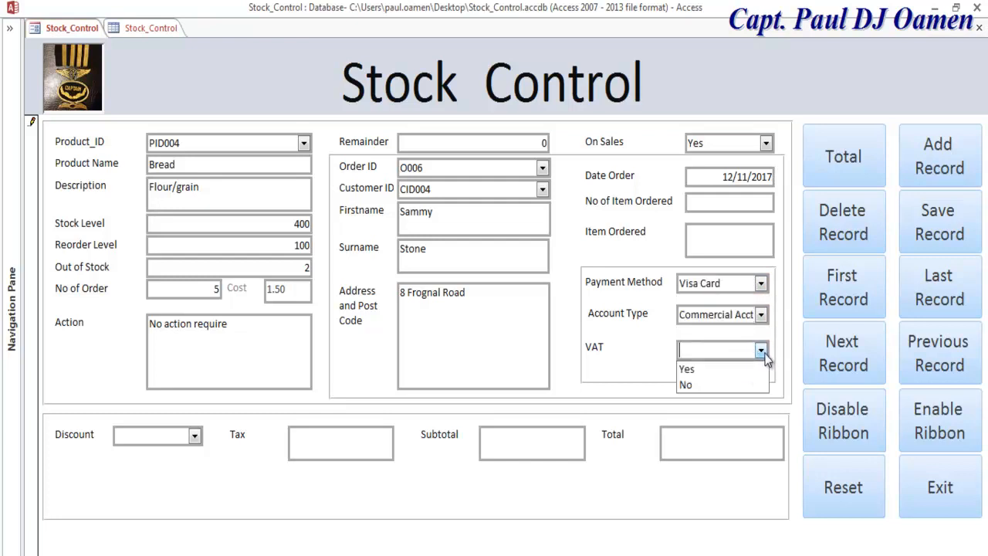
{"action": "left_click", "coordinate": [714, 368]}
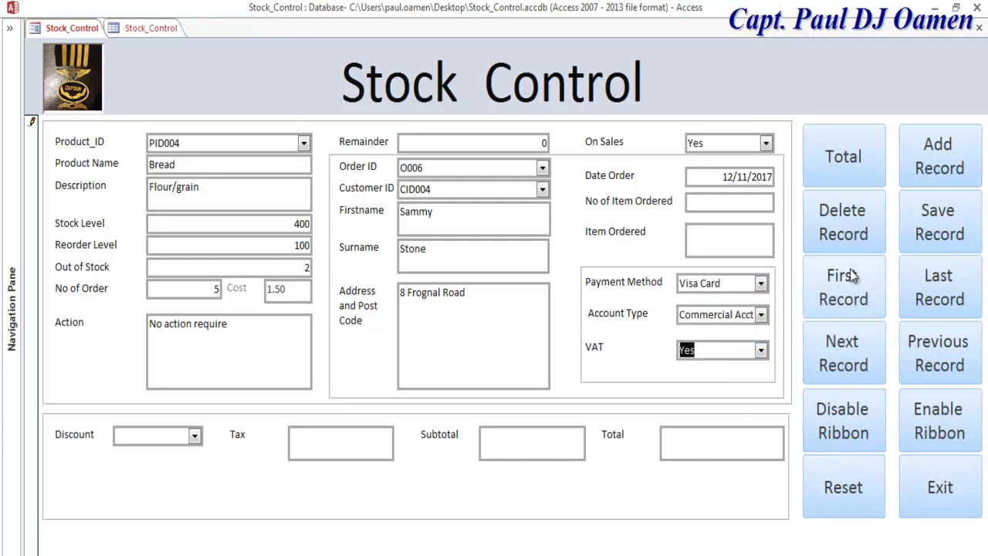
{"action": "left_click", "coordinate": [844, 167]}
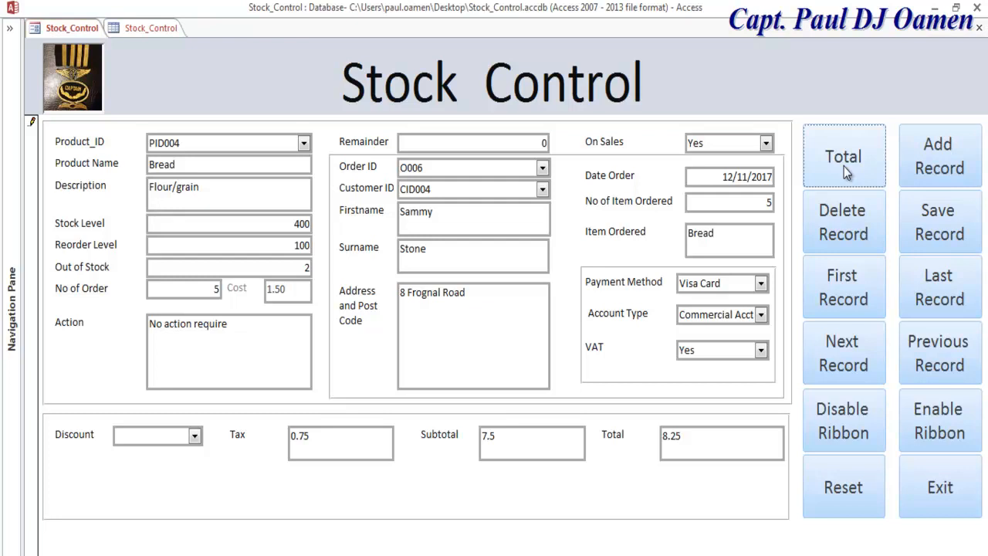
{"action": "left_click", "coordinate": [953, 227]}
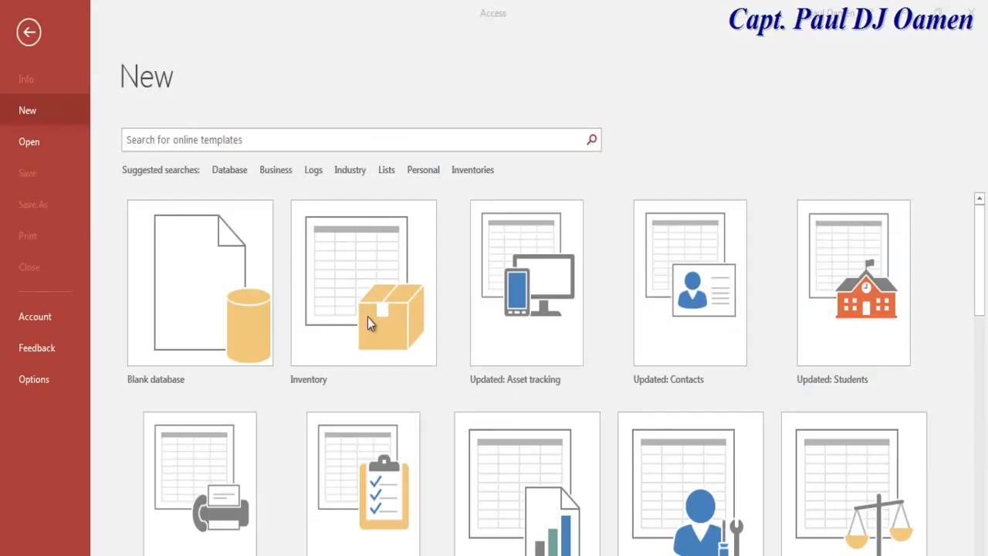
Step: Start a new blank database and name it Stock_Control, fixing the misspelling
{"action": "left_click", "coordinate": [210, 268]}
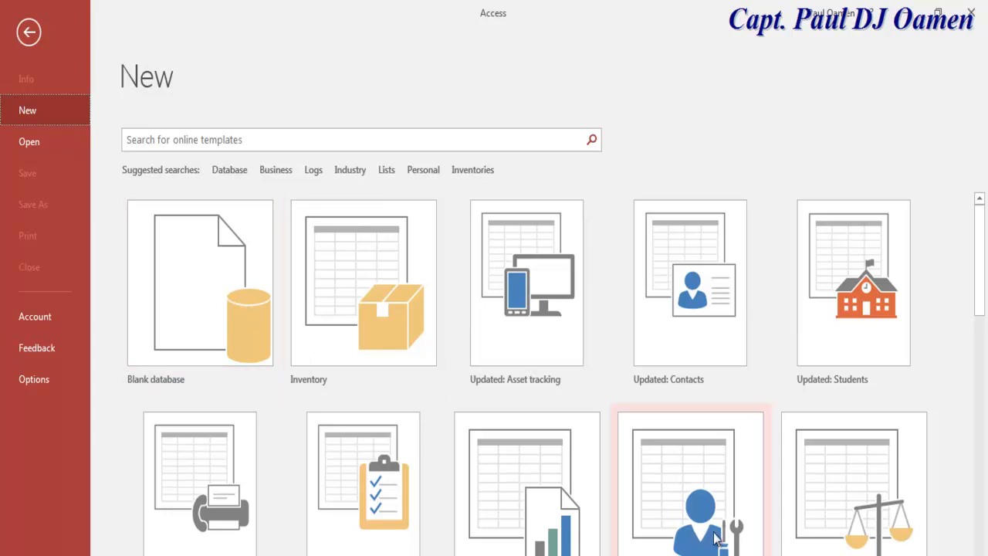
{"action": "left_click", "coordinate": [207, 281]}
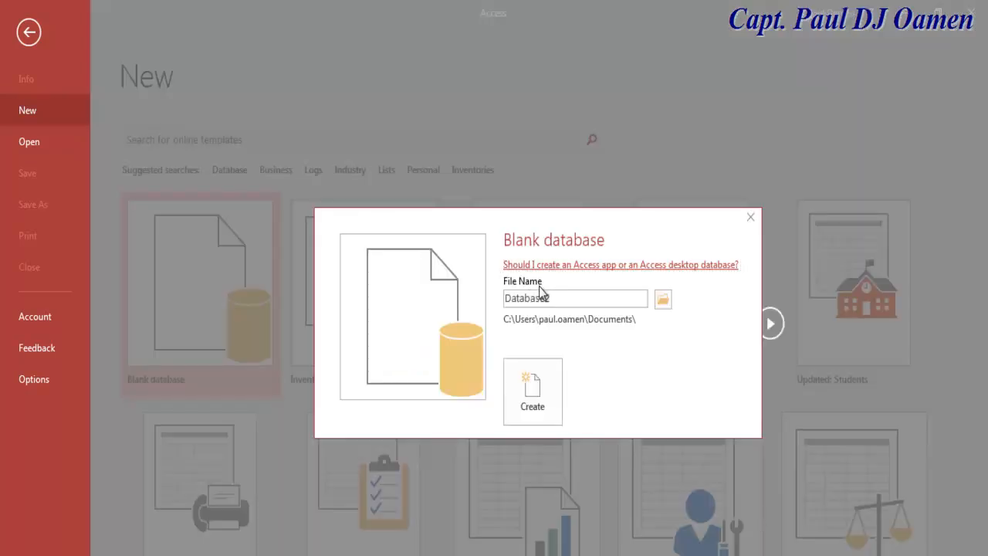
{"action": "double_click", "coordinate": [559, 299]}
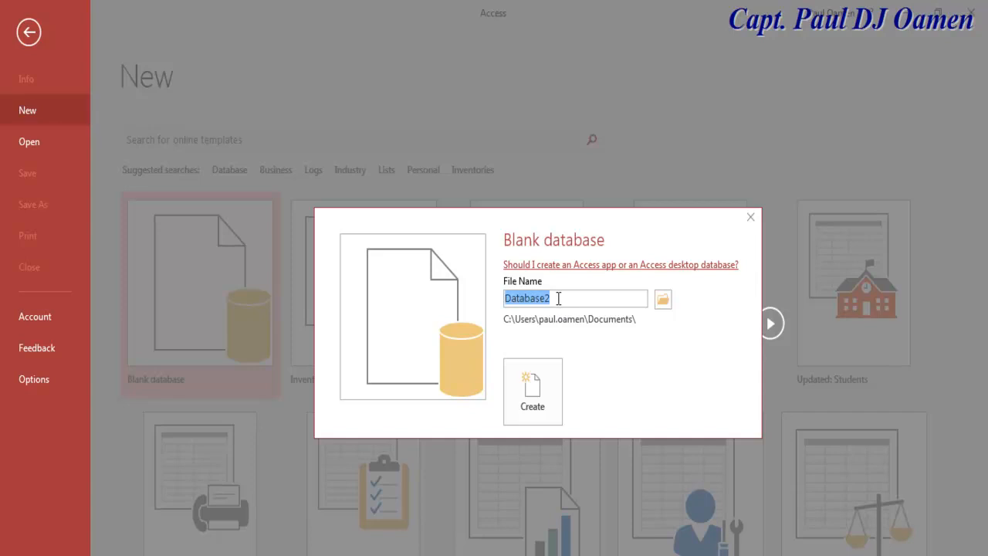
{"action": "type", "text": "St"}
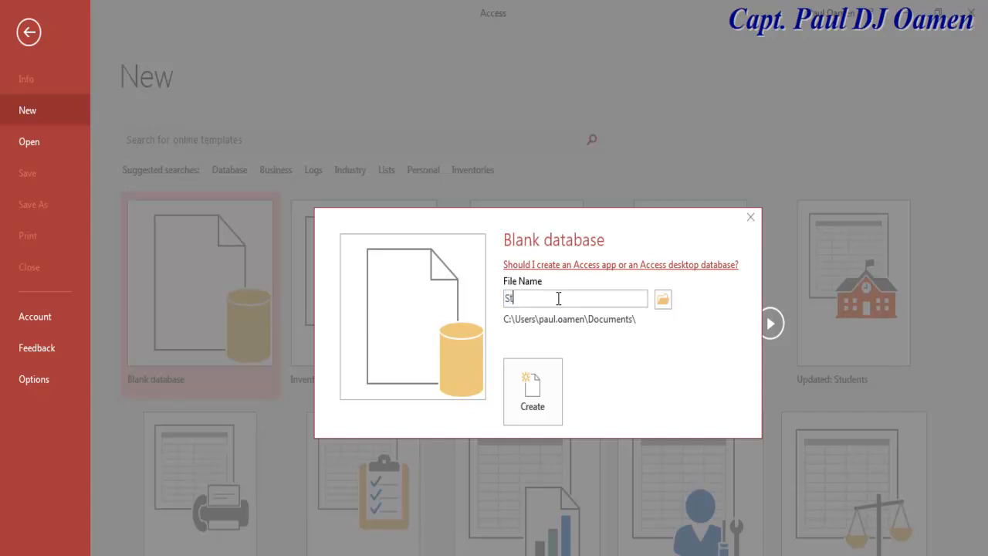
{"action": "type", "text": "ock_Contol"}
{"action": "left_click", "coordinate": [662, 299]}
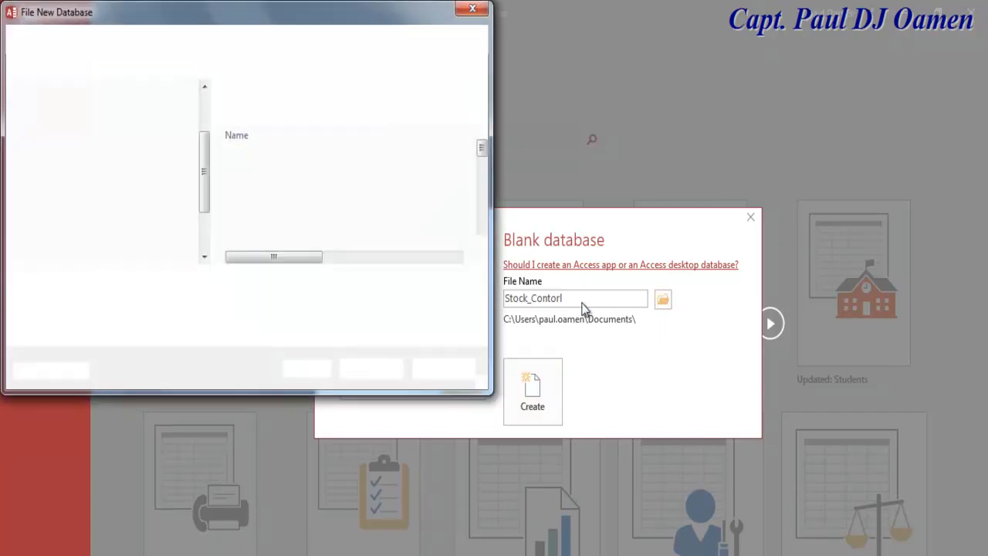
{"action": "left_click", "coordinate": [472, 8]}
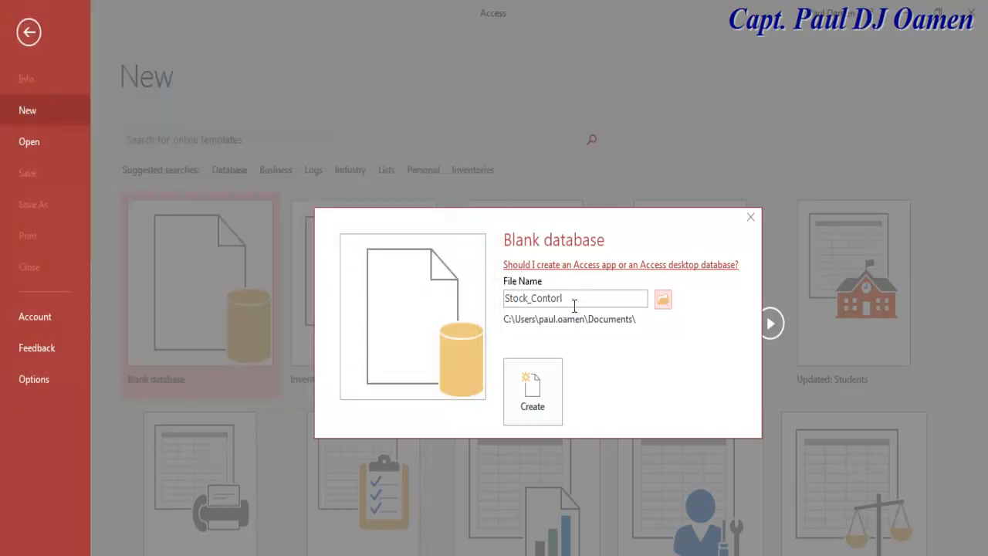
{"action": "left_click", "coordinate": [573, 301]}
{"action": "type", "text": "ro"}
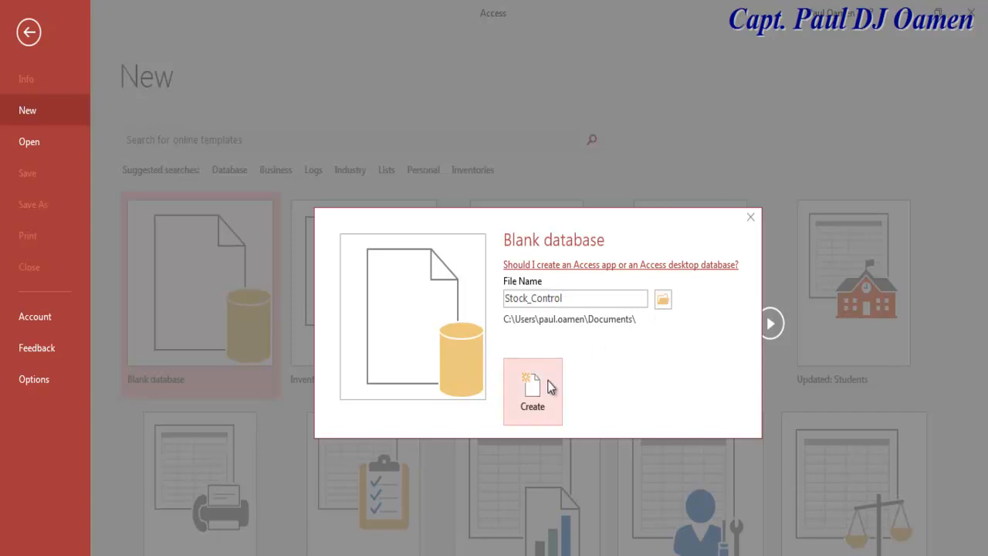
Step: Set the save location to the Desktop and create the database
{"action": "left_click", "coordinate": [663, 299]}
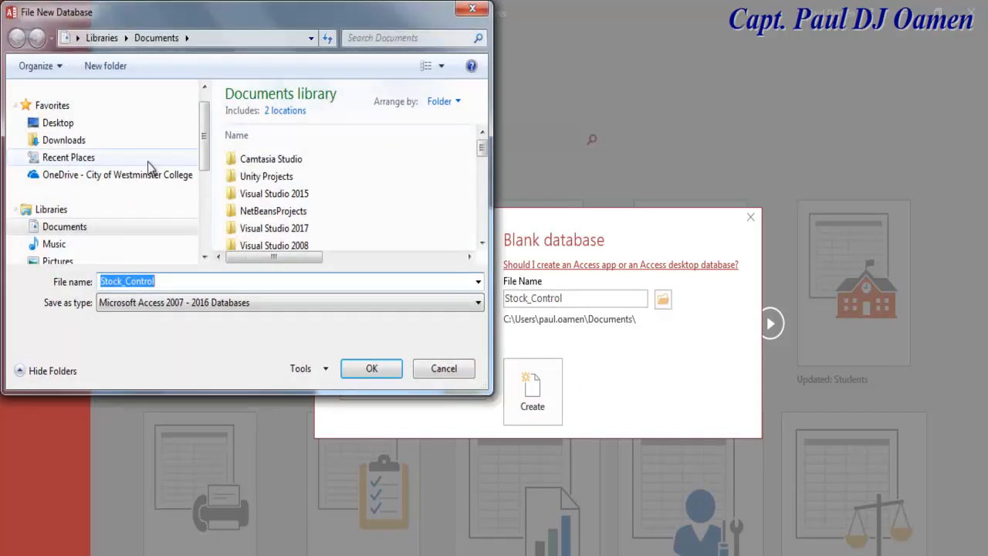
{"action": "left_click", "coordinate": [58, 123]}
{"action": "left_click", "coordinate": [377, 372]}
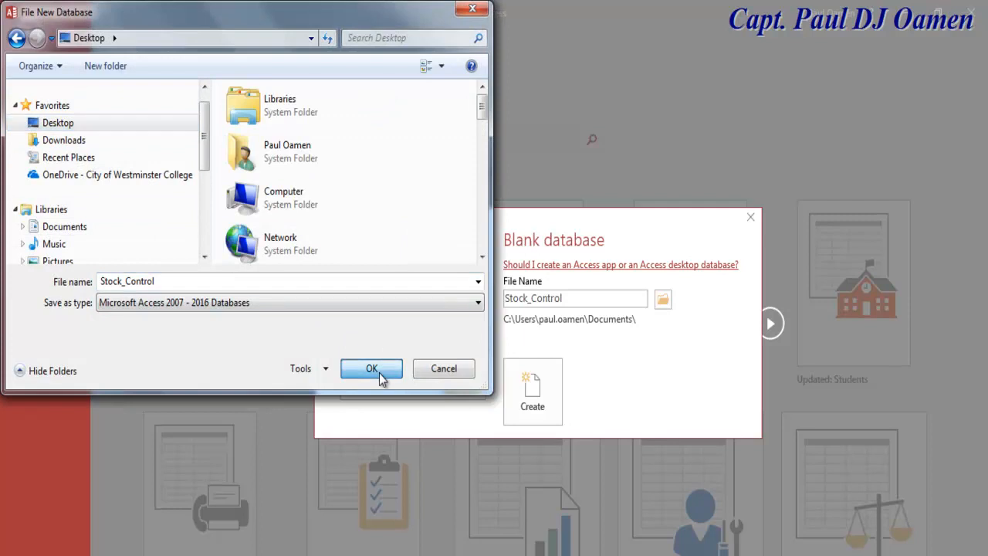
{"action": "left_click", "coordinate": [533, 386]}
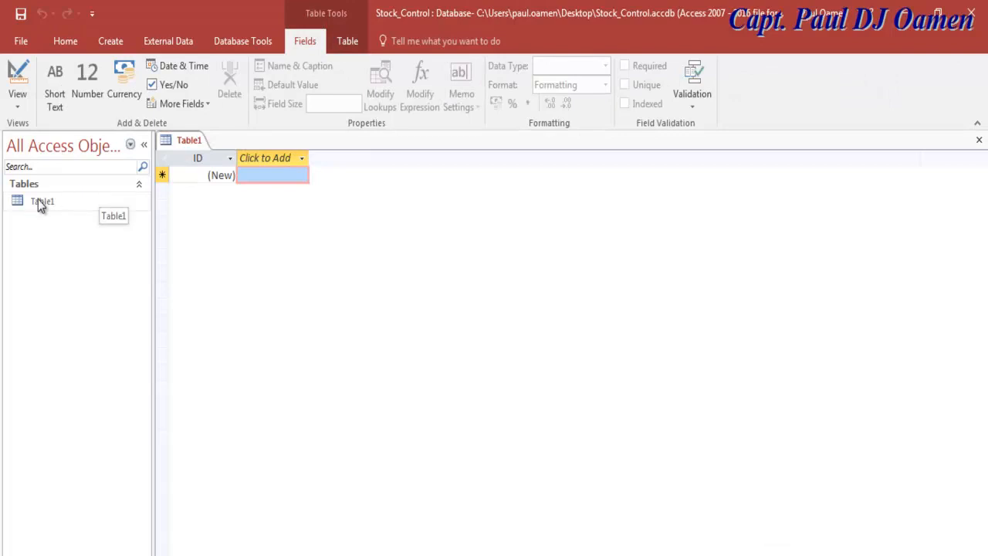
Step: Open a new Table Design from the Create ribbon, then close it unsaved
{"action": "left_click", "coordinate": [112, 41]}
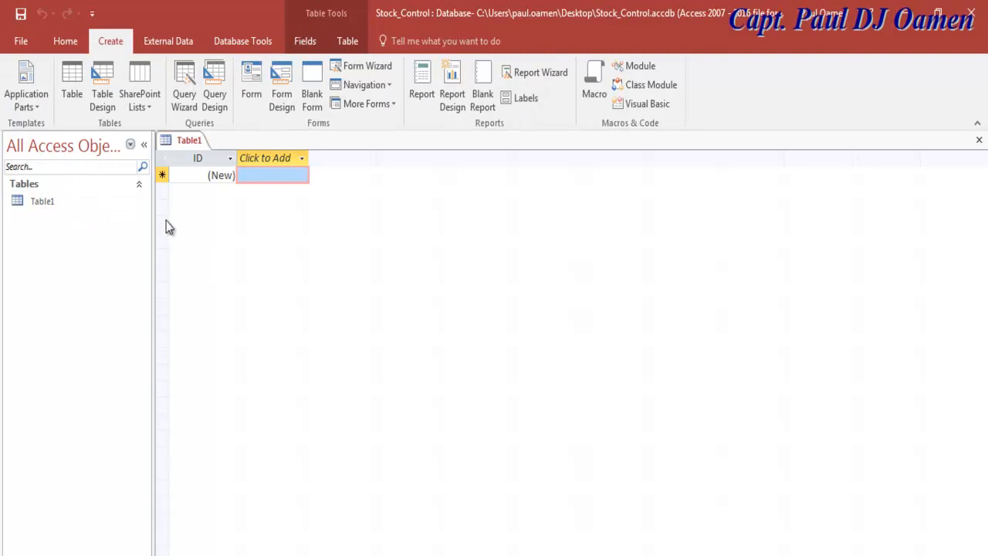
{"action": "left_click", "coordinate": [99, 96]}
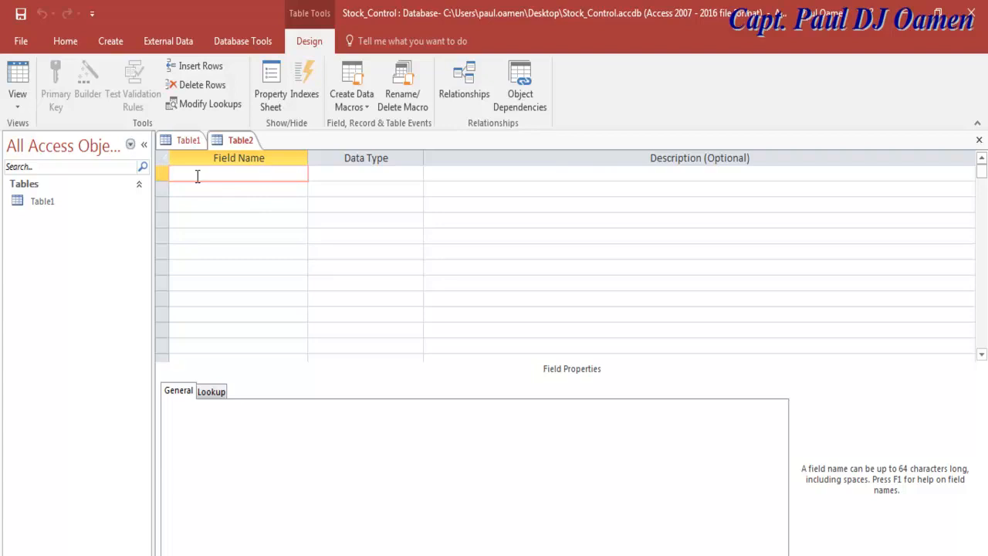
{"action": "left_click", "coordinate": [979, 140]}
Step: Open Table1 in Design View and save it under the name Stock_Control
{"action": "left_click", "coordinate": [49, 203]}
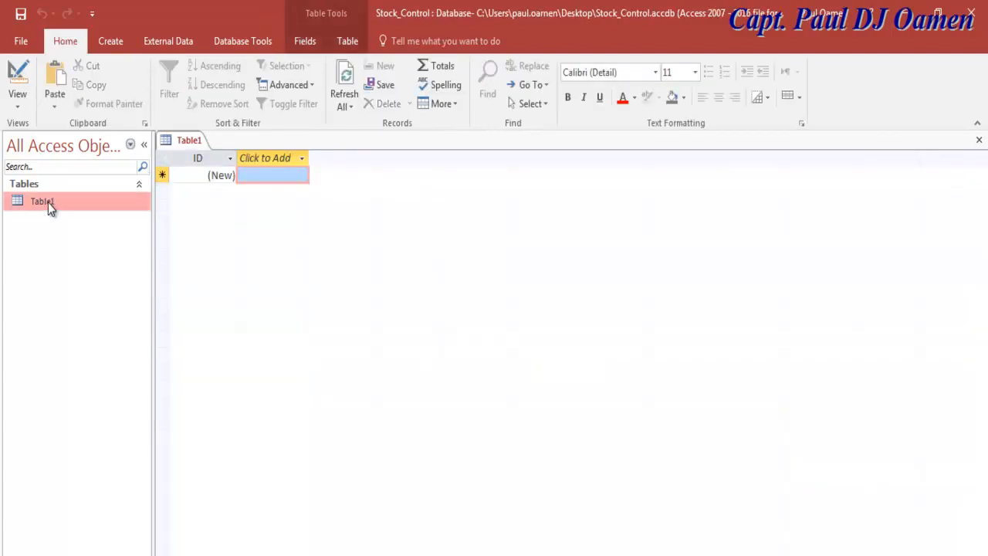
{"action": "right_click", "coordinate": [49, 204]}
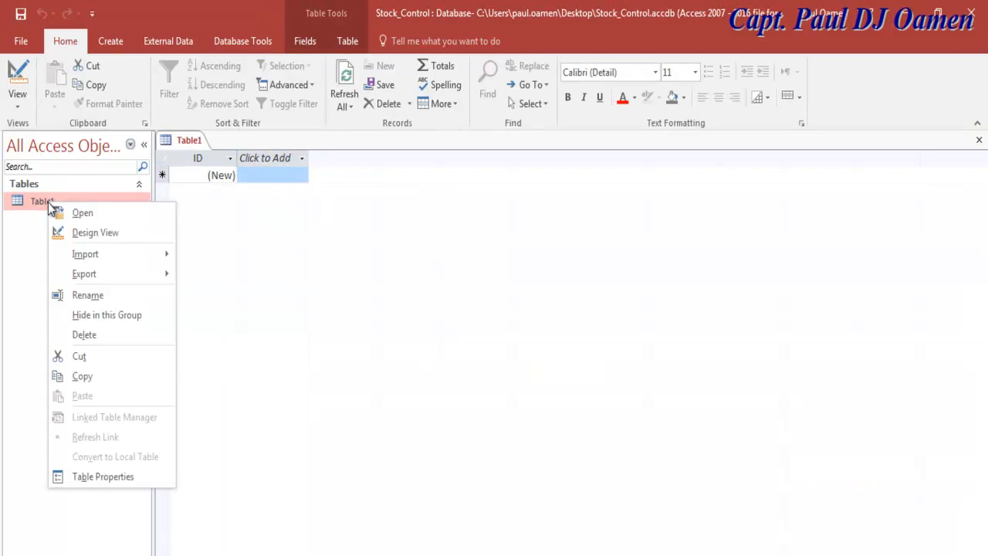
{"action": "left_click", "coordinate": [115, 232]}
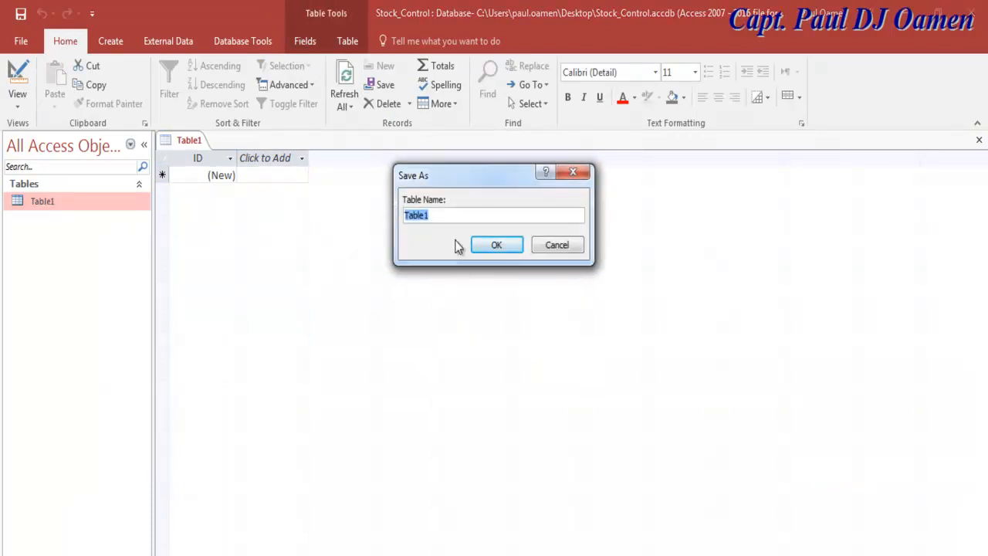
{"action": "type", "text": "STock_Control"}
{"action": "left_click", "coordinate": [416, 217]}
{"action": "key", "text": "BackSpace"}
{"action": "type", "text": "t"}
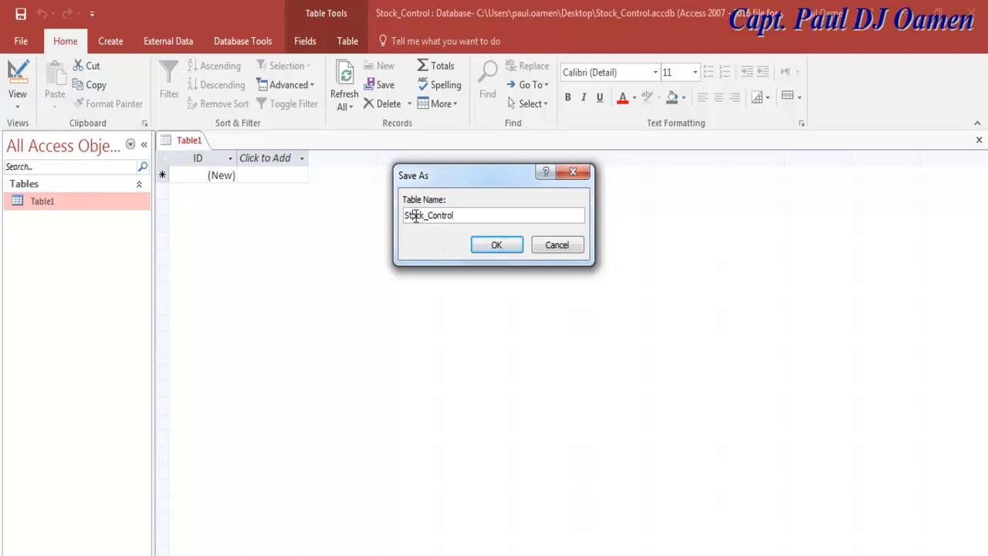
{"action": "left_click", "coordinate": [493, 245]}
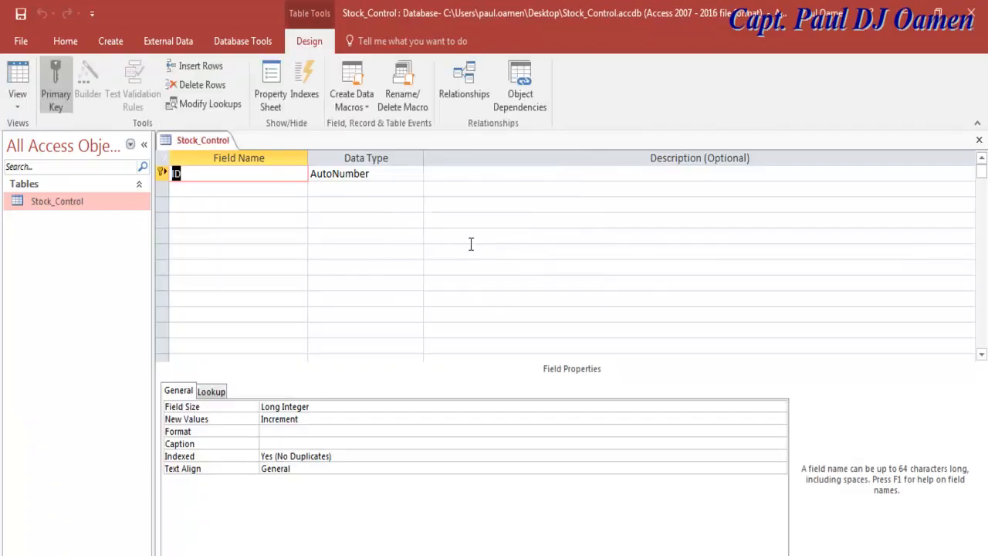
Step: Name the first field Product_ID and add a second field, Product Name
{"action": "type", "text": "Product_ID"}
{"action": "left_click", "coordinate": [239, 190]}
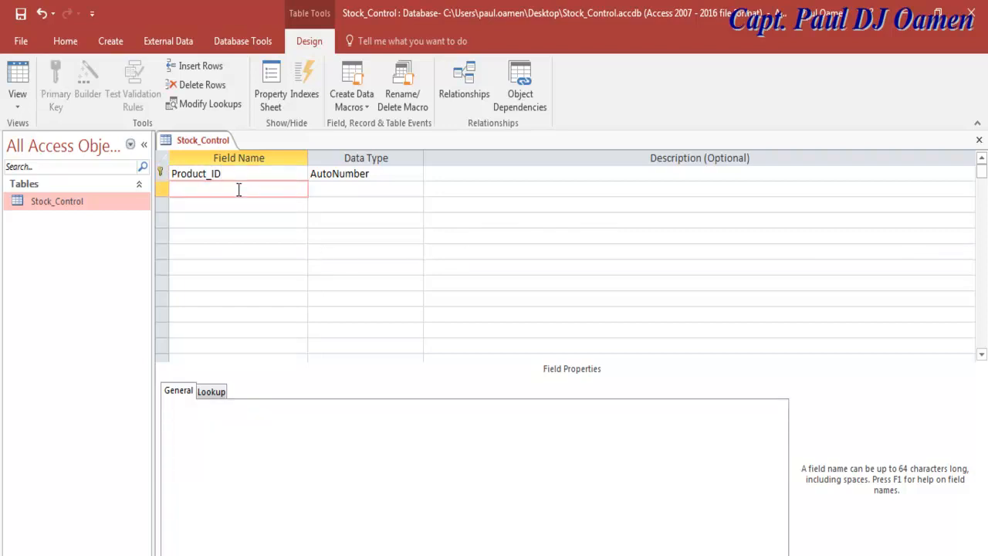
{"action": "type", "text": "Product Name"}
{"action": "left_click", "coordinate": [374, 171]}
Step: Make Product_ID a Short Text field displayed as a Combo Box
{"action": "left_click", "coordinate": [416, 173]}
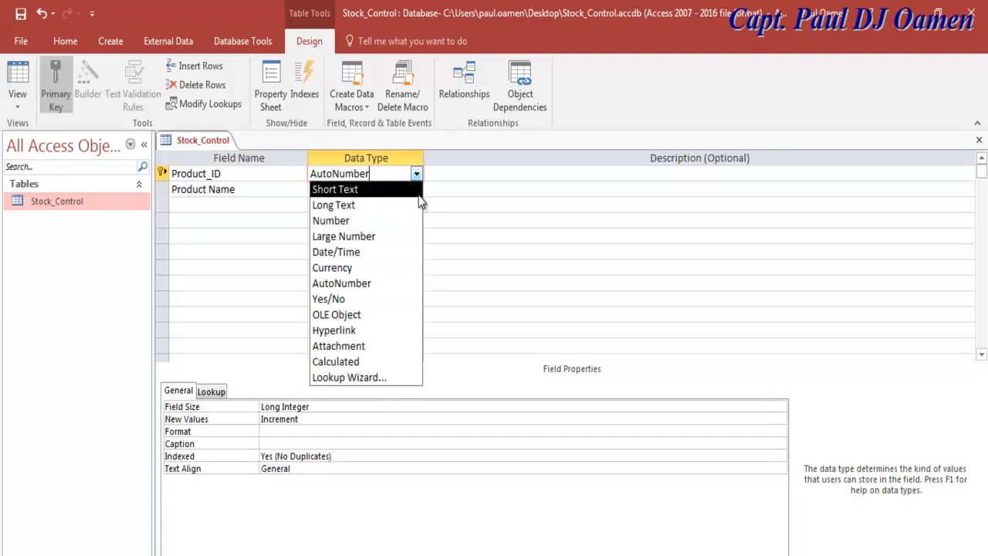
{"action": "left_click", "coordinate": [368, 193]}
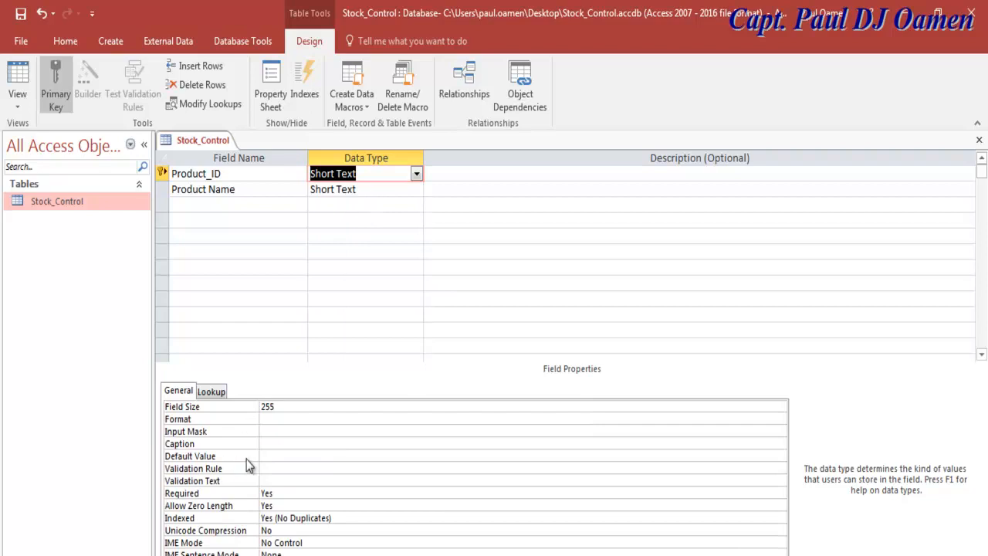
{"action": "left_click", "coordinate": [211, 391]}
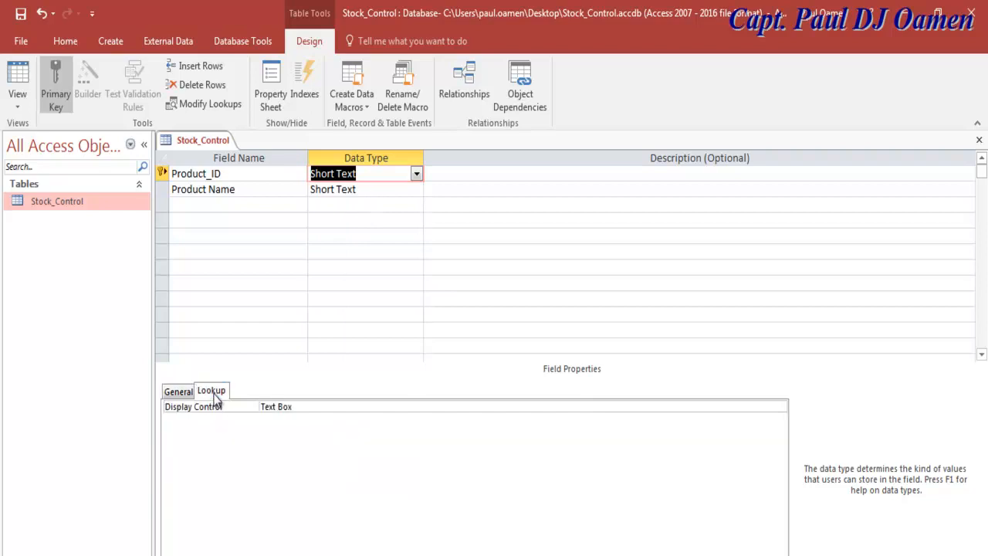
{"action": "left_click", "coordinate": [311, 408]}
{"action": "left_click", "coordinate": [780, 407]}
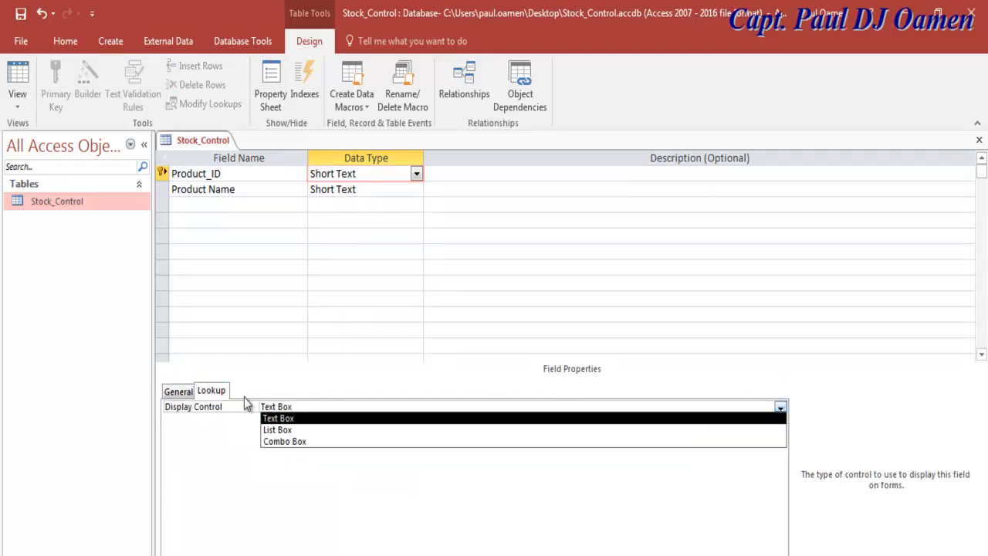
{"action": "left_click", "coordinate": [298, 443]}
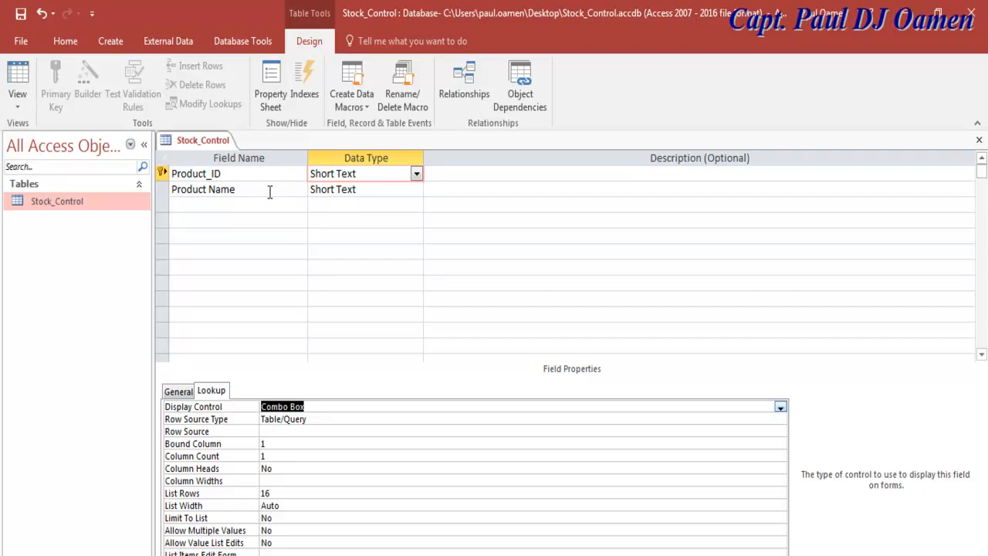
Step: Add a third field named Description
{"action": "left_click", "coordinate": [349, 190]}
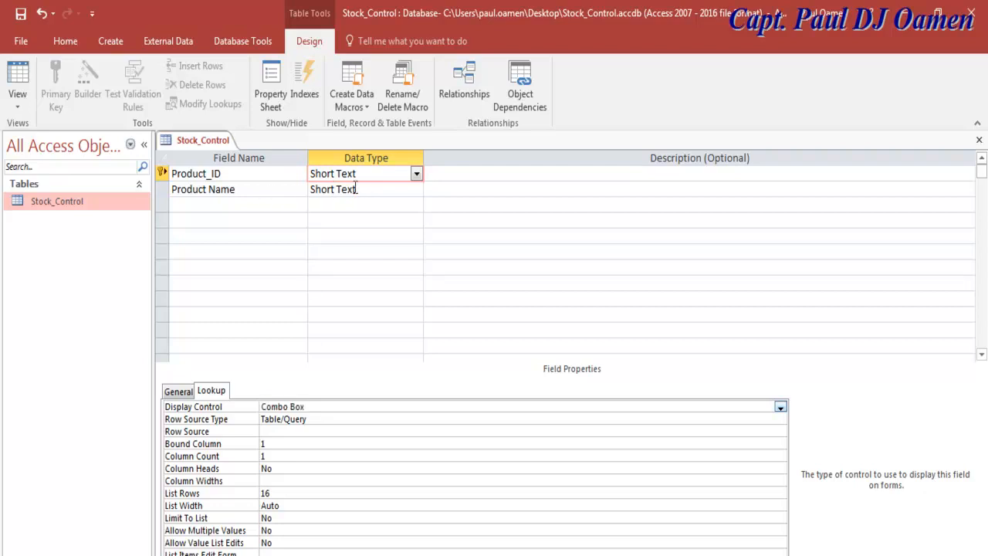
{"action": "left_click", "coordinate": [246, 200]}
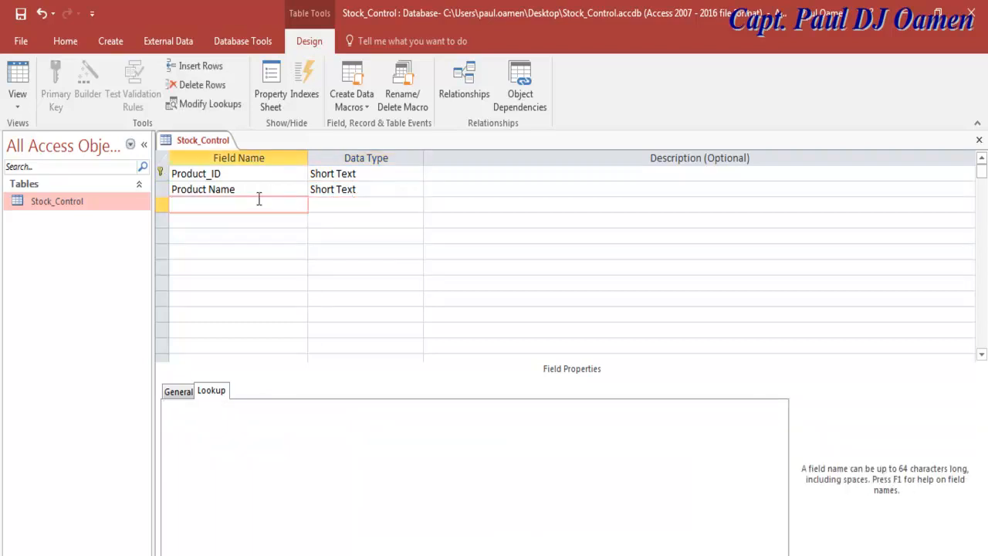
{"action": "type", "text": "Description"}
Step: Scroll down the field list to review the fields through No of Item Ordered
{"action": "left_click", "coordinate": [278, 223]}
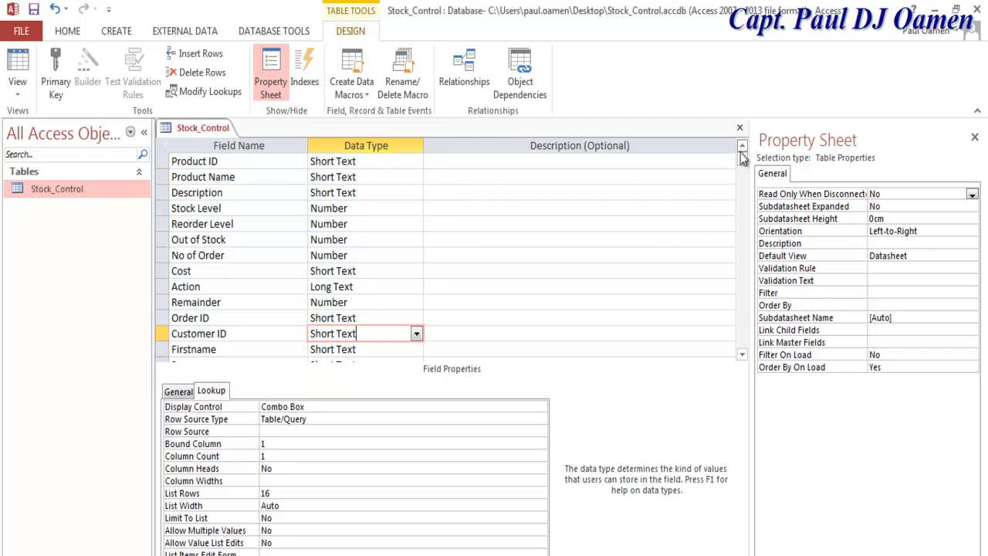
{"action": "left_click", "coordinate": [742, 355]}
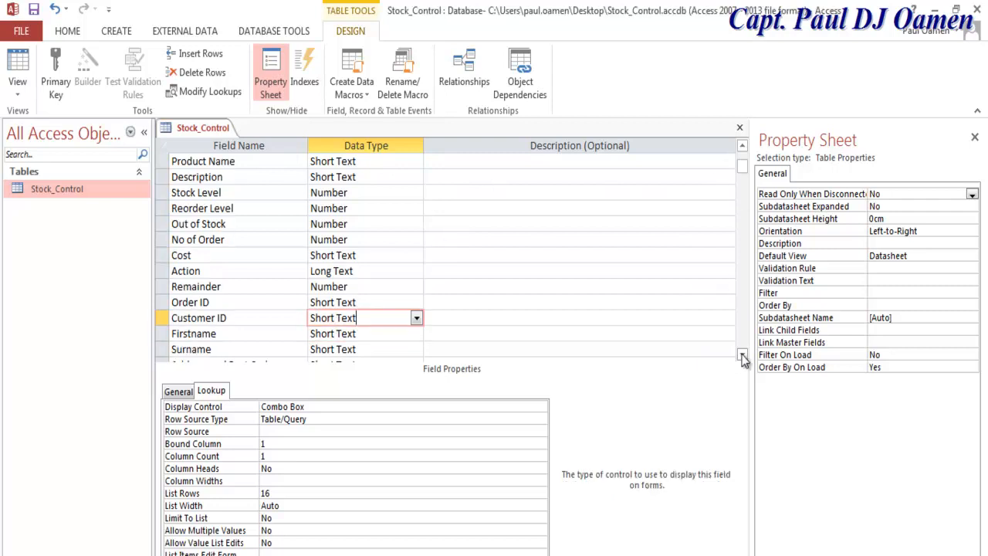
{"action": "left_click", "coordinate": [742, 355]}
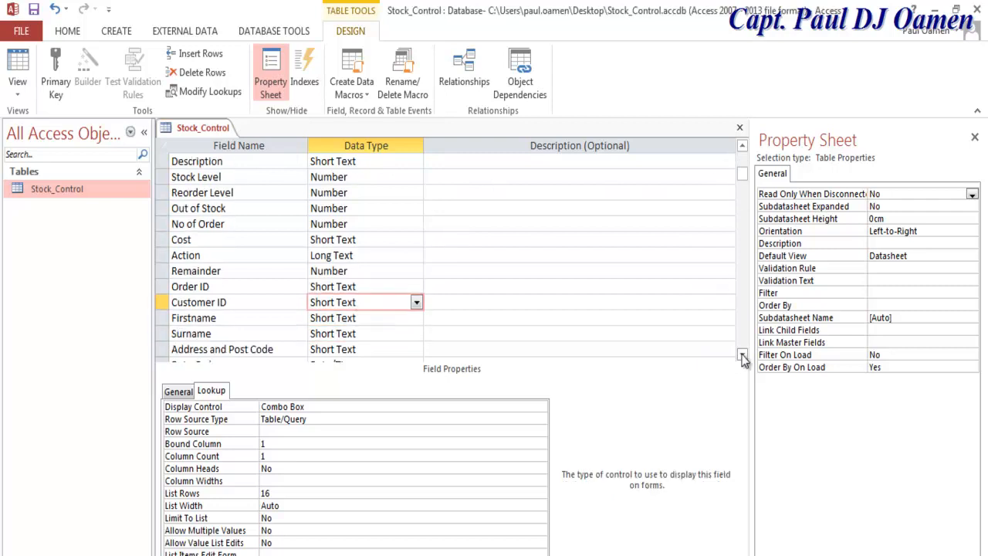
{"action": "left_click", "coordinate": [742, 356]}
{"action": "left_click", "coordinate": [742, 355]}
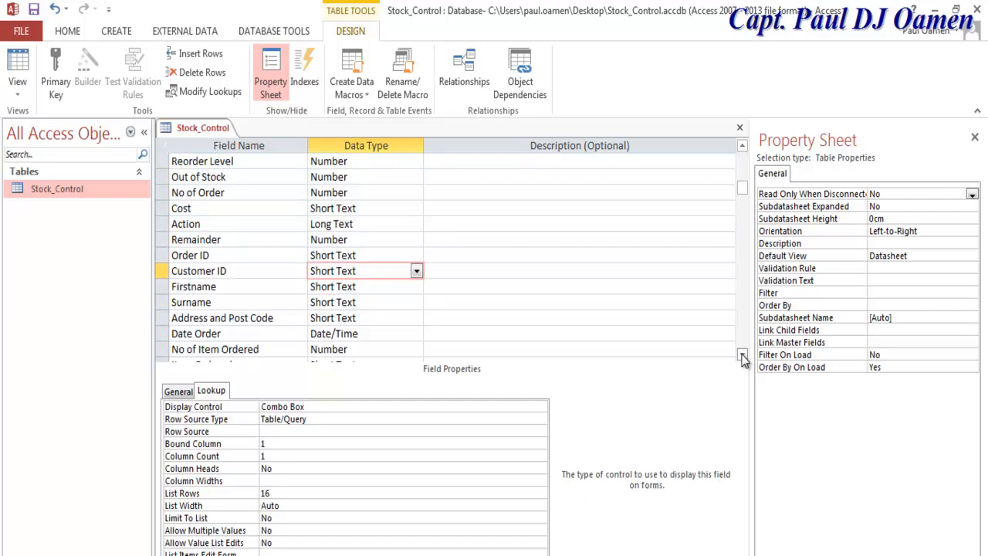
{"action": "left_click", "coordinate": [742, 355]}
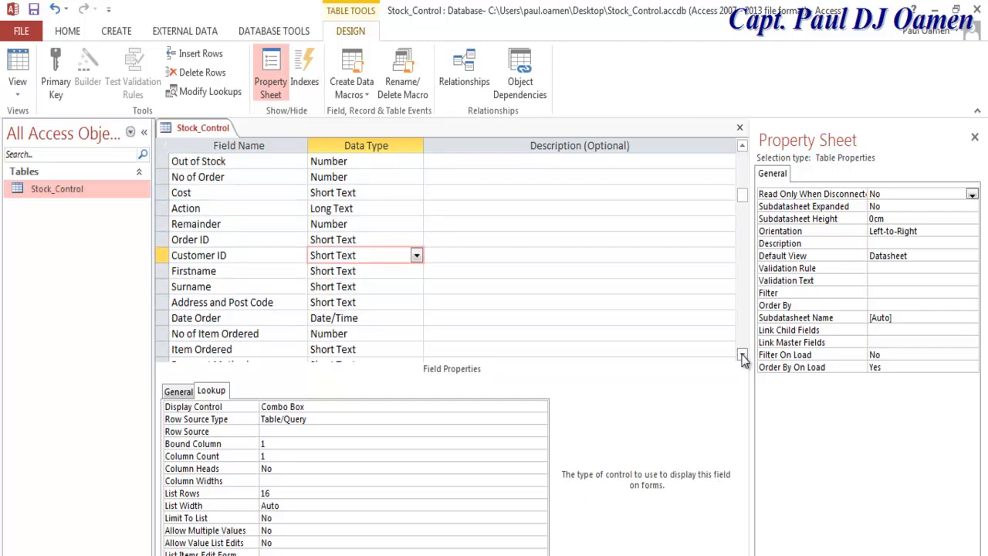
{"action": "left_click", "coordinate": [742, 355]}
{"action": "left_click", "coordinate": [742, 355]}
{"action": "left_click", "coordinate": [742, 355]}
{"action": "left_click", "coordinate": [742, 355]}
{"action": "left_click", "coordinate": [742, 356]}
{"action": "left_click", "coordinate": [742, 355]}
{"action": "left_click", "coordinate": [742, 356]}
{"action": "left_click", "coordinate": [742, 355]}
{"action": "left_click", "coordinate": [743, 355]}
{"action": "left_click", "coordinate": [742, 355]}
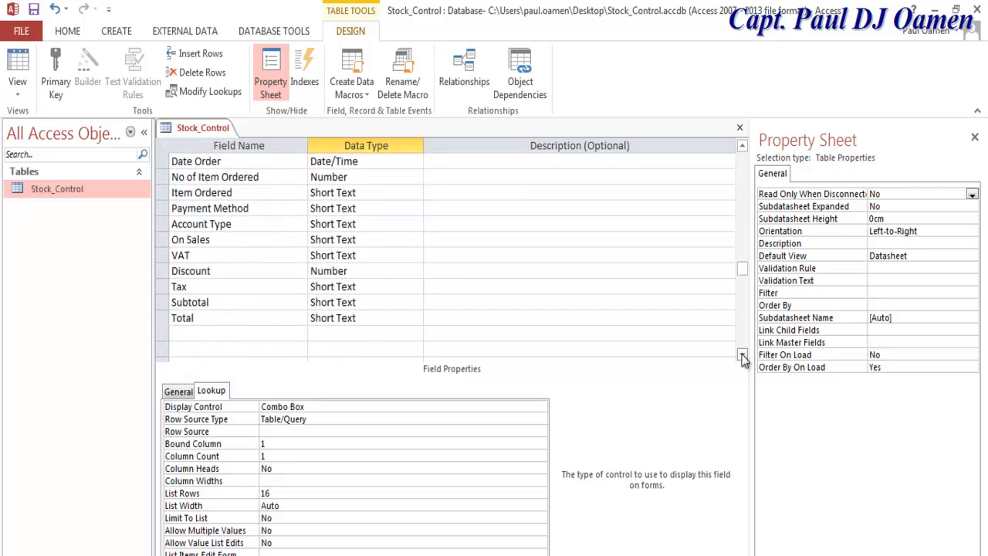
Step: Save the Stock_Control table design and close it
{"action": "left_click_drag", "start_coordinate": [745, 282], "coordinate": [742, 189]}
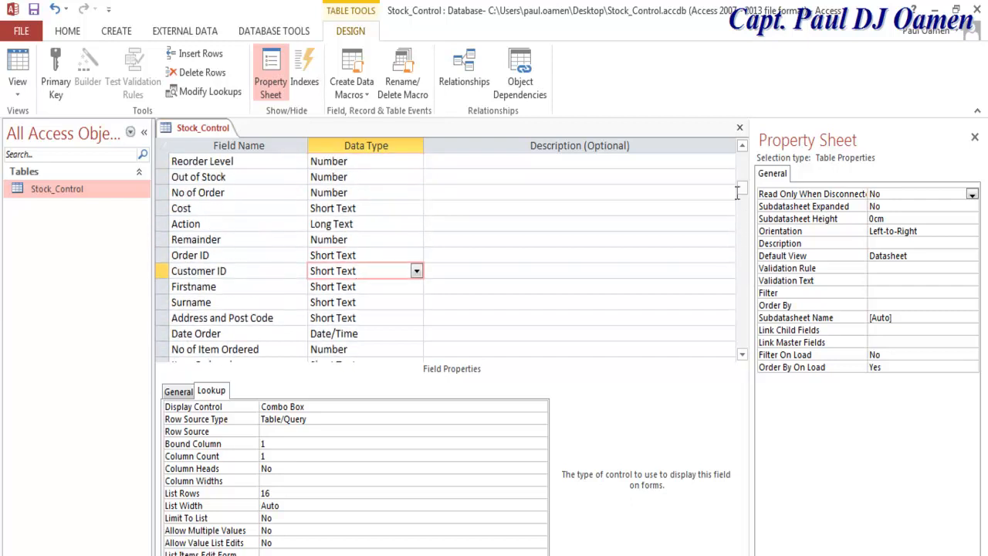
{"action": "left_click", "coordinate": [34, 11]}
{"action": "left_click", "coordinate": [740, 129]}
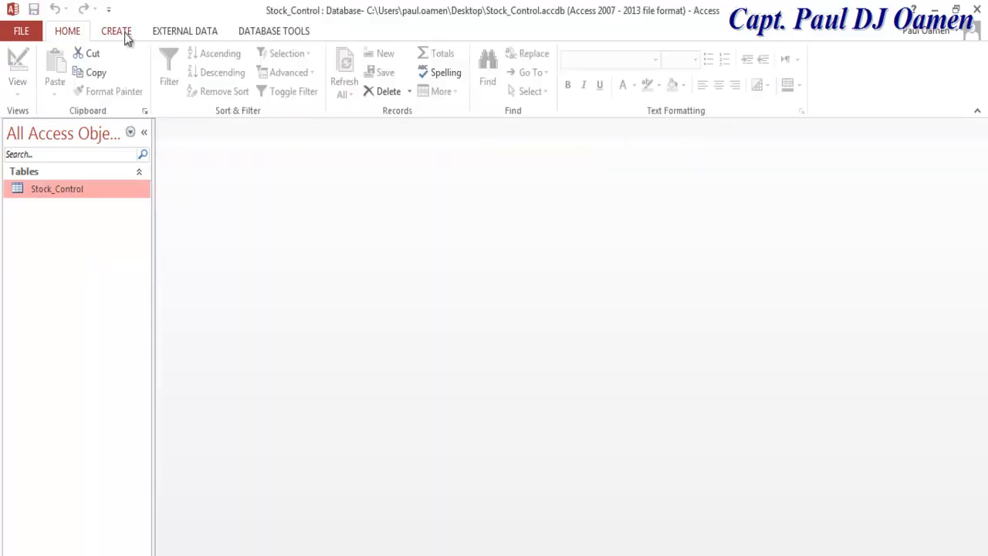
Step: Start the Form Wizard on the Stock_Control table and add all its fields
{"action": "left_click", "coordinate": [124, 32]}
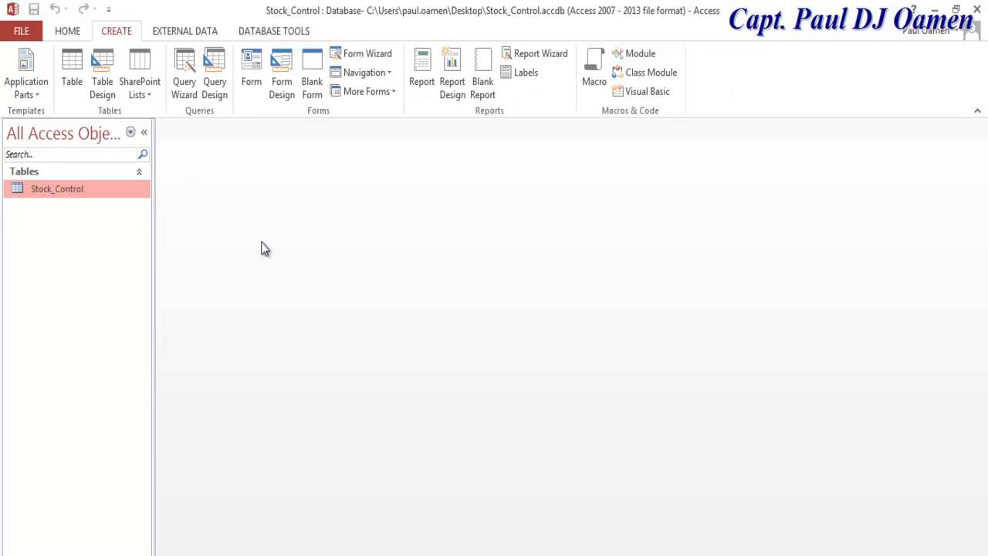
{"action": "left_click", "coordinate": [353, 59]}
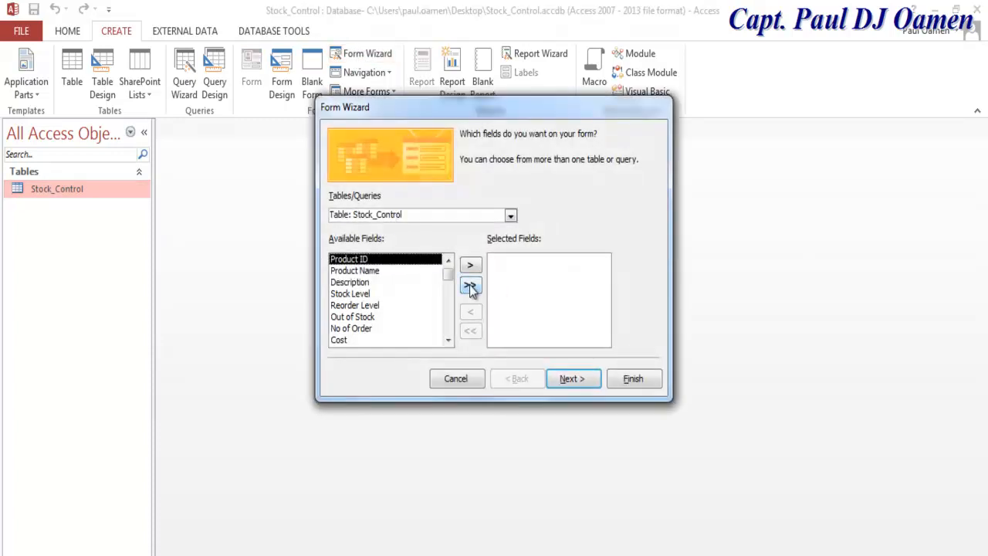
{"action": "left_click", "coordinate": [469, 285]}
{"action": "left_click", "coordinate": [515, 217]}
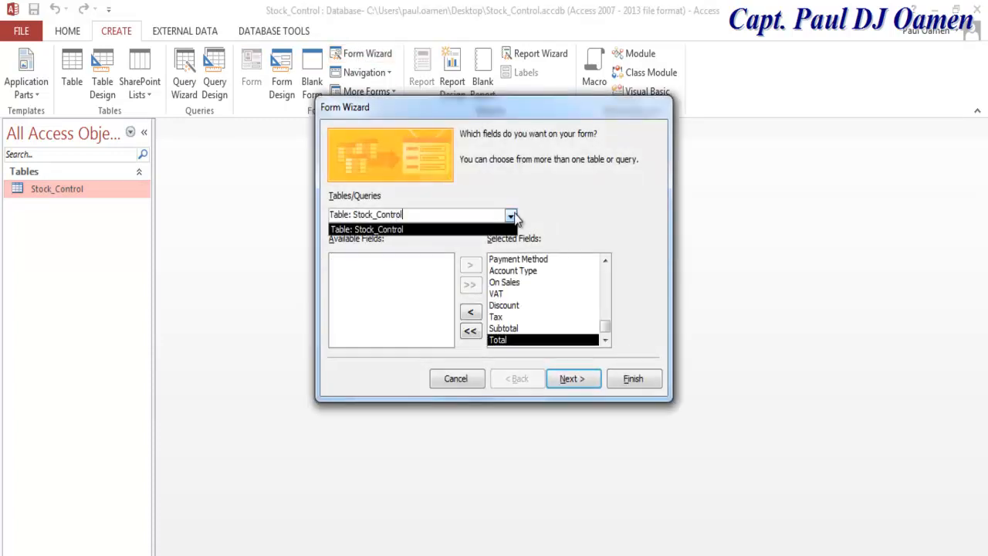
{"action": "left_click", "coordinate": [552, 214]}
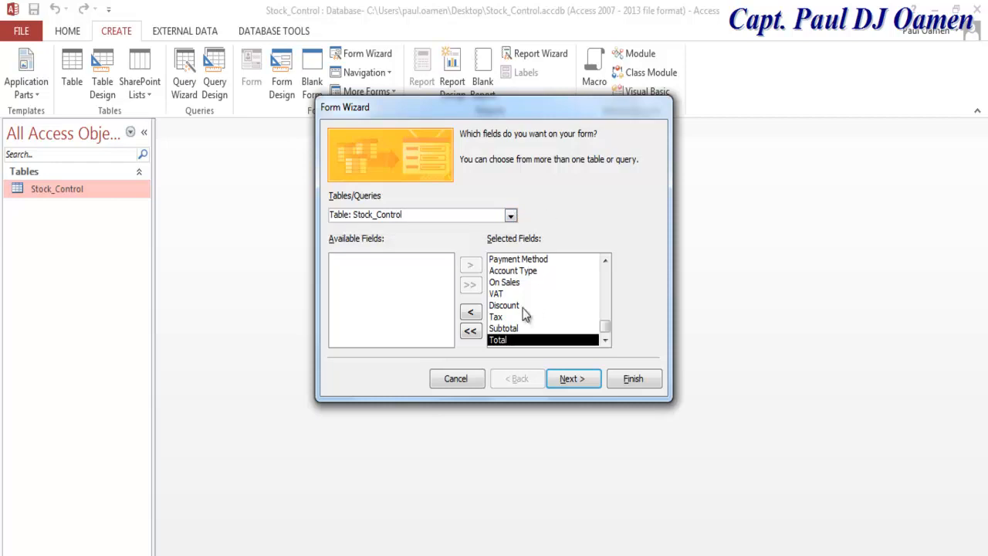
{"action": "left_click", "coordinate": [585, 383]}
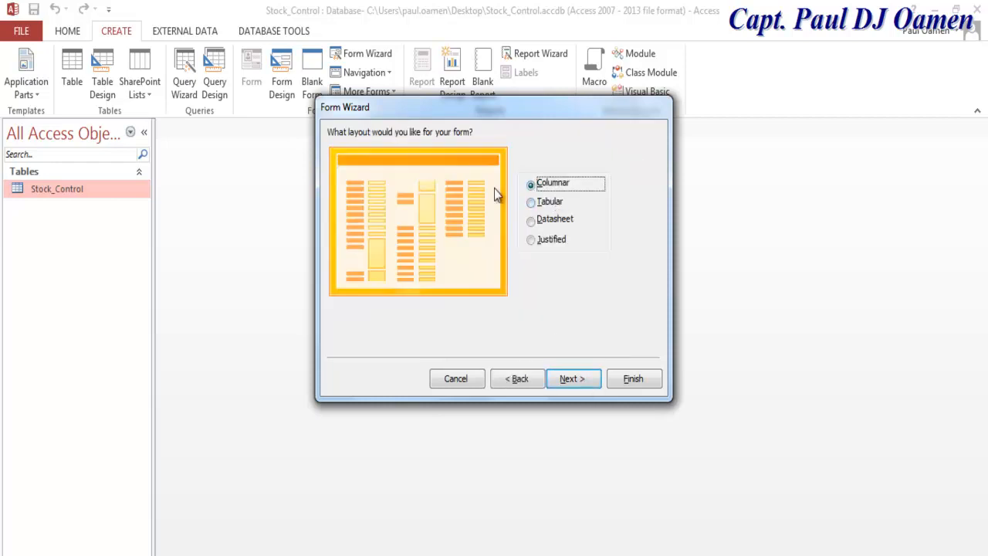
Step: Choose the Columnar layout and finish, opening the form to modify its design
{"action": "left_click", "coordinate": [532, 201]}
{"action": "left_click", "coordinate": [532, 221]}
{"action": "left_click", "coordinate": [532, 240]}
{"action": "left_click", "coordinate": [532, 185]}
{"action": "left_click", "coordinate": [571, 379]}
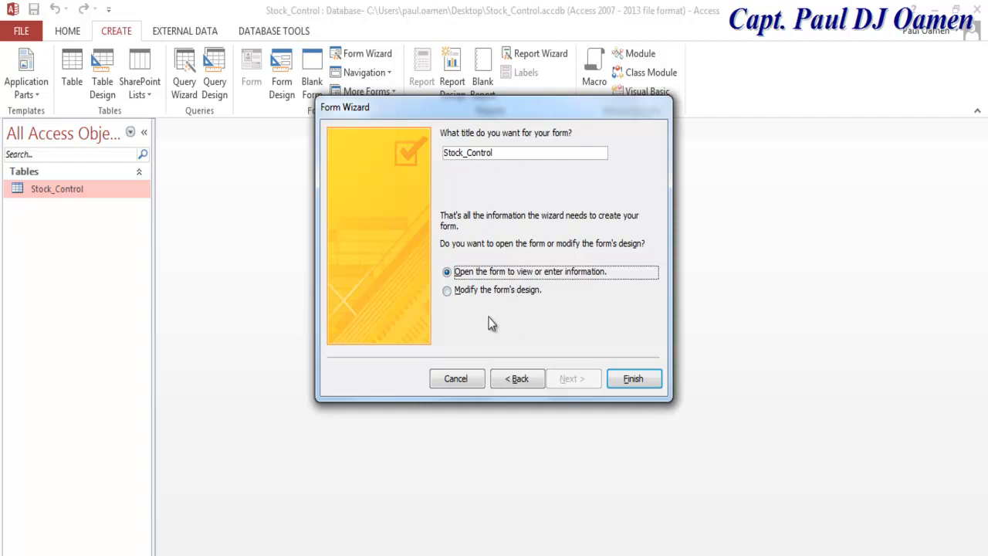
{"action": "left_click", "coordinate": [456, 294]}
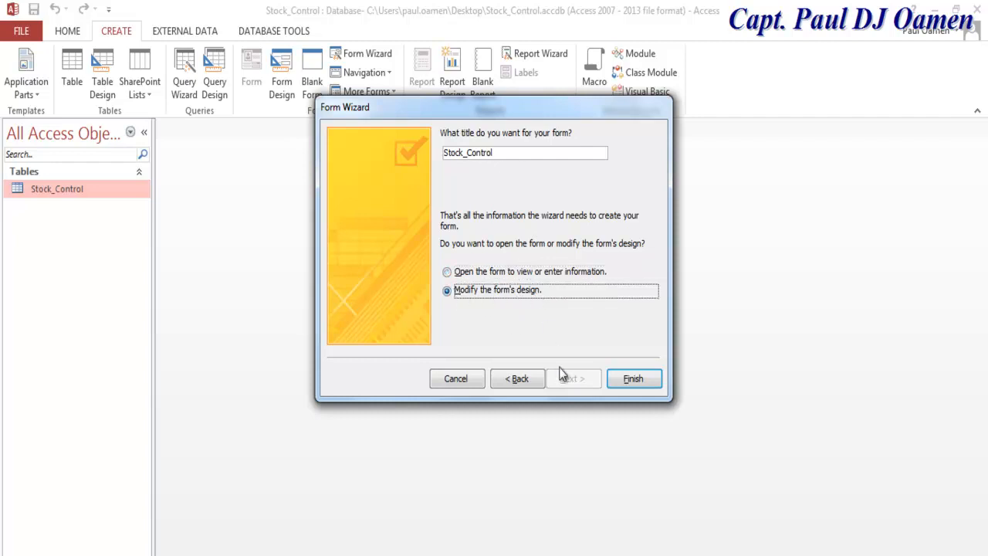
{"action": "left_click", "coordinate": [634, 379]}
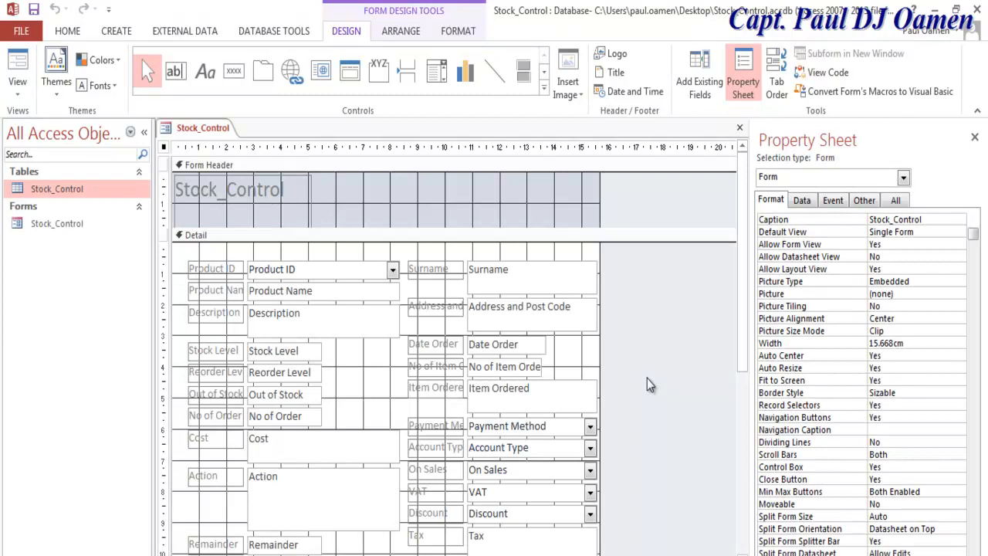
Step: Preview the form in Form view, then back in Design view widen it to about 27.7 cm
{"action": "right_click", "coordinate": [171, 135]}
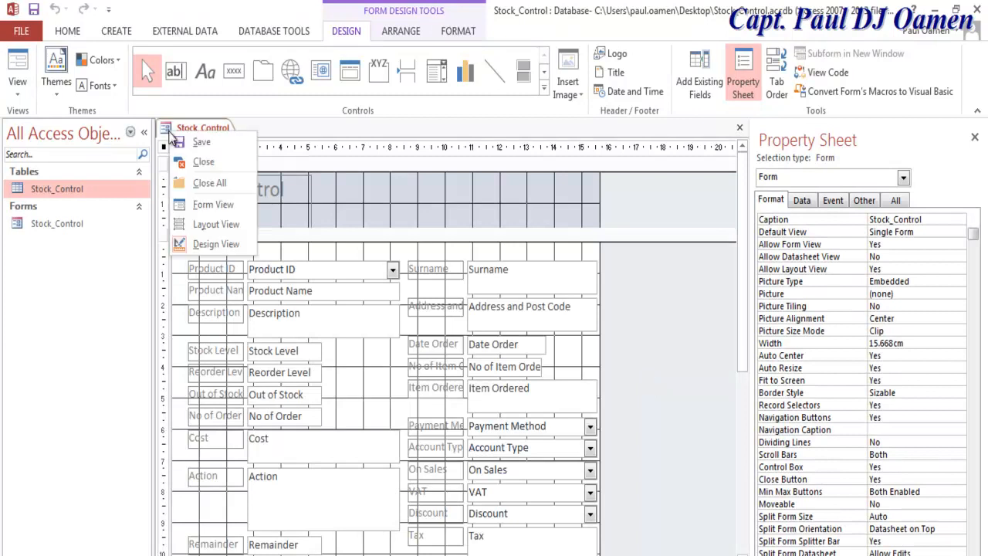
{"action": "left_click", "coordinate": [194, 205]}
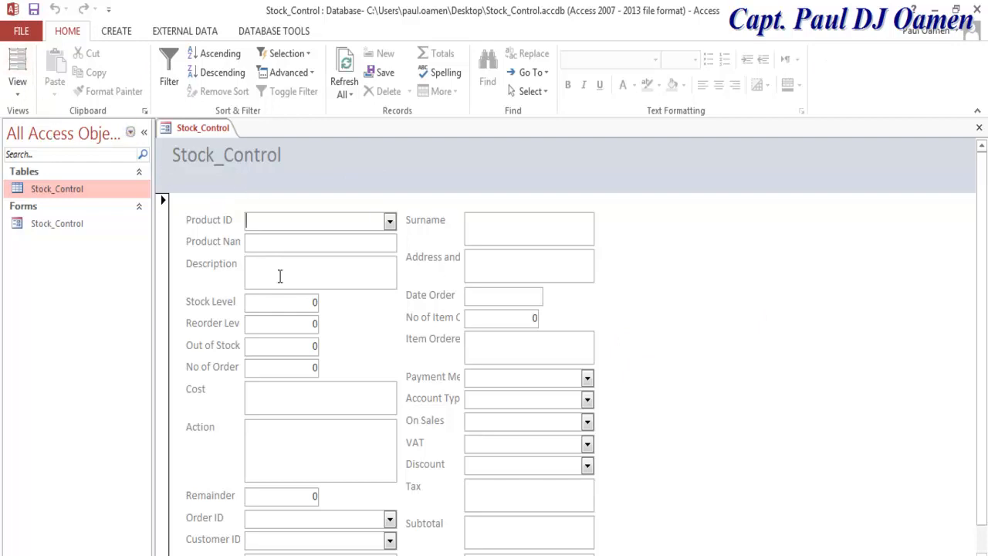
{"action": "right_click", "coordinate": [169, 130]}
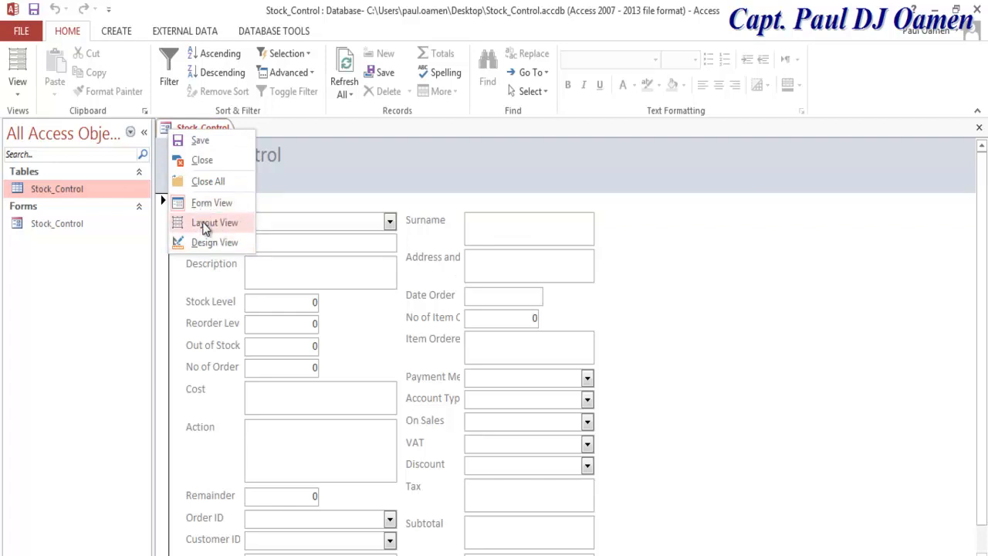
{"action": "left_click", "coordinate": [205, 242]}
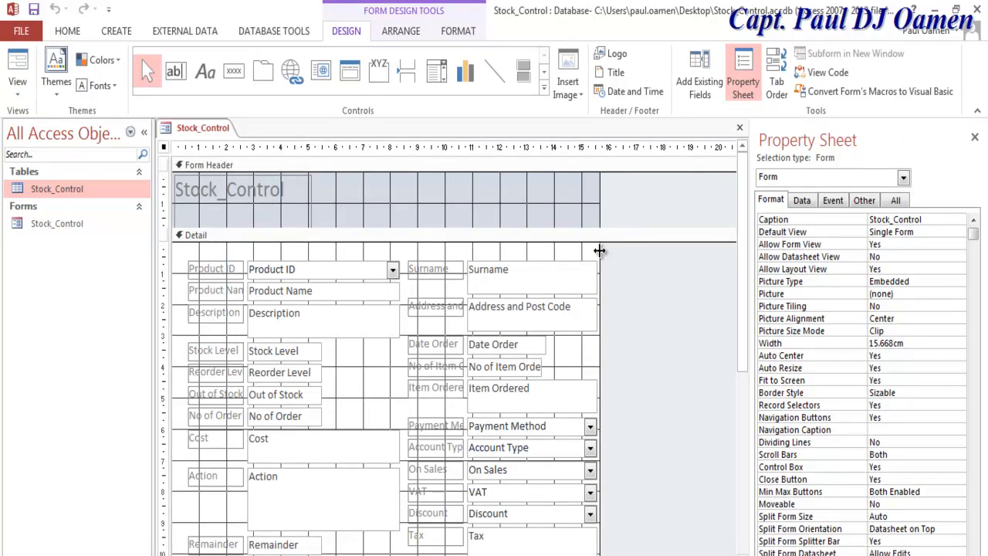
{"action": "left_click_drag", "start_coordinate": [742, 264], "coordinate": [776, 265]}
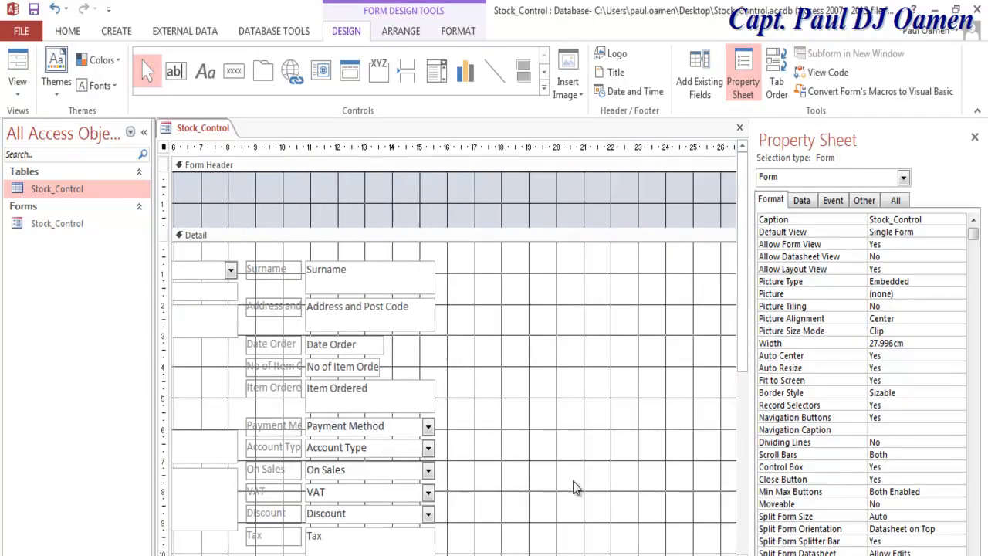
{"action": "left_click_drag", "start_coordinate": [741, 358], "coordinate": [741, 359]}
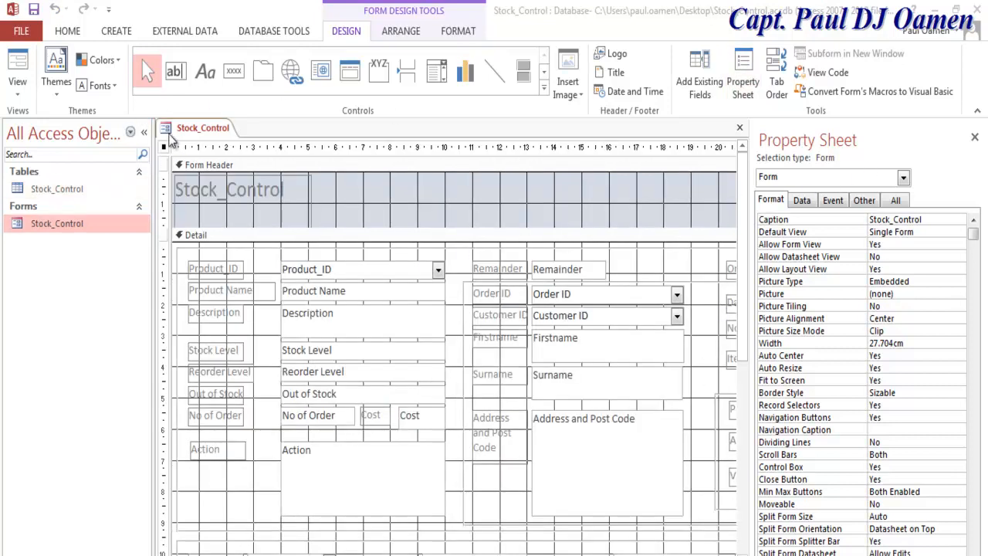
Step: Preview the Stock_Control form in Form View and collapse the Navigation Pane
{"action": "right_click", "coordinate": [168, 129]}
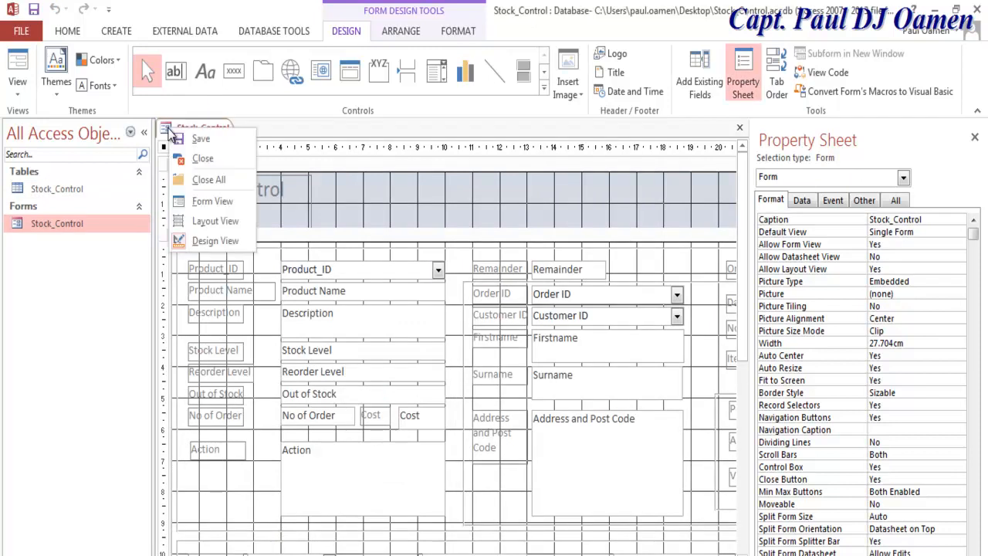
{"action": "left_click", "coordinate": [212, 201]}
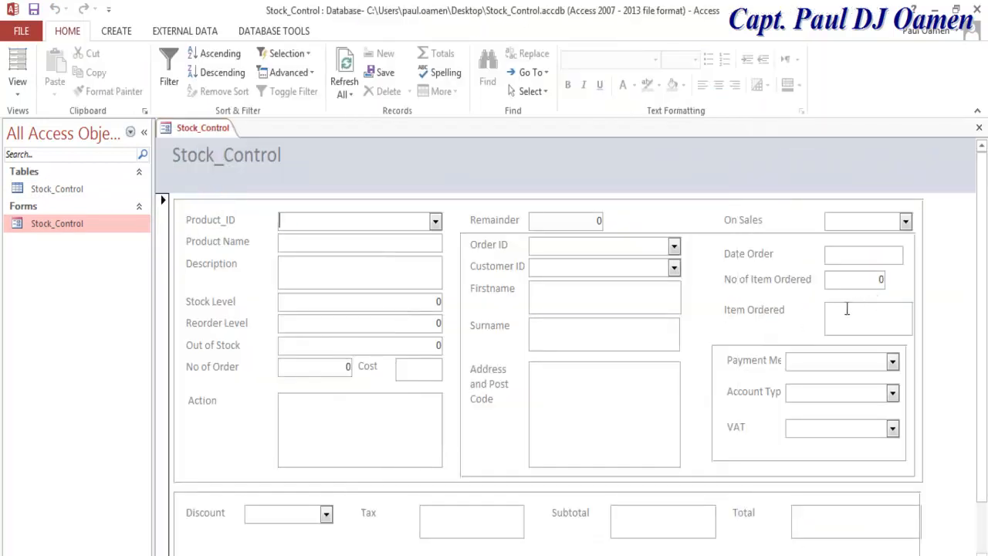
{"action": "left_click", "coordinate": [146, 133]}
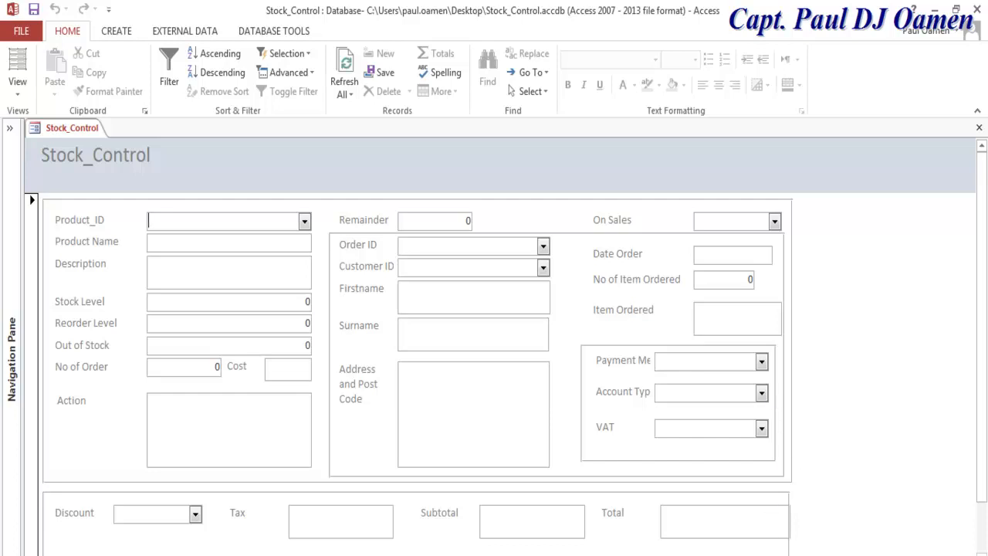
Step: Back in Design View, drag the form's right edge out to 35.594 cm
{"action": "right_click", "coordinate": [37, 130]}
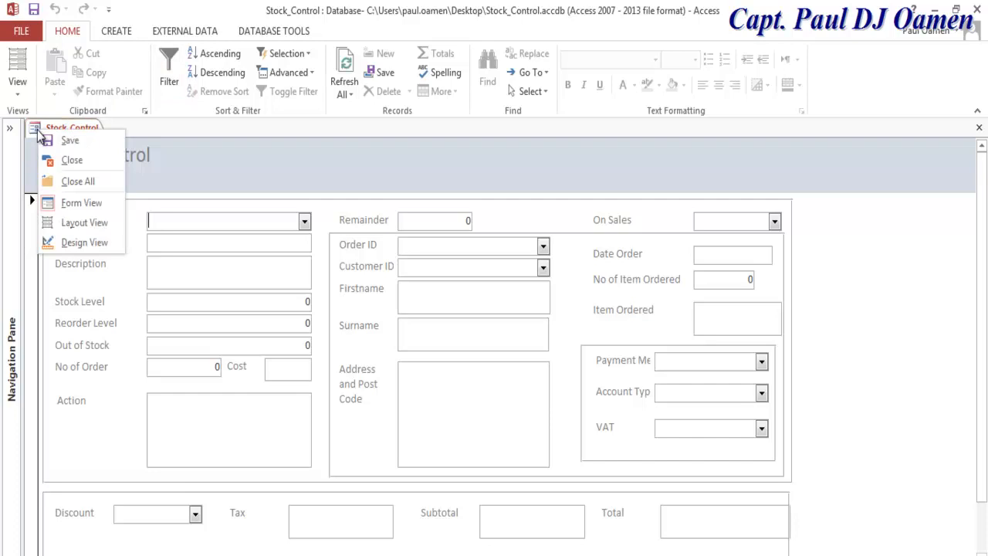
{"action": "left_click", "coordinate": [81, 244]}
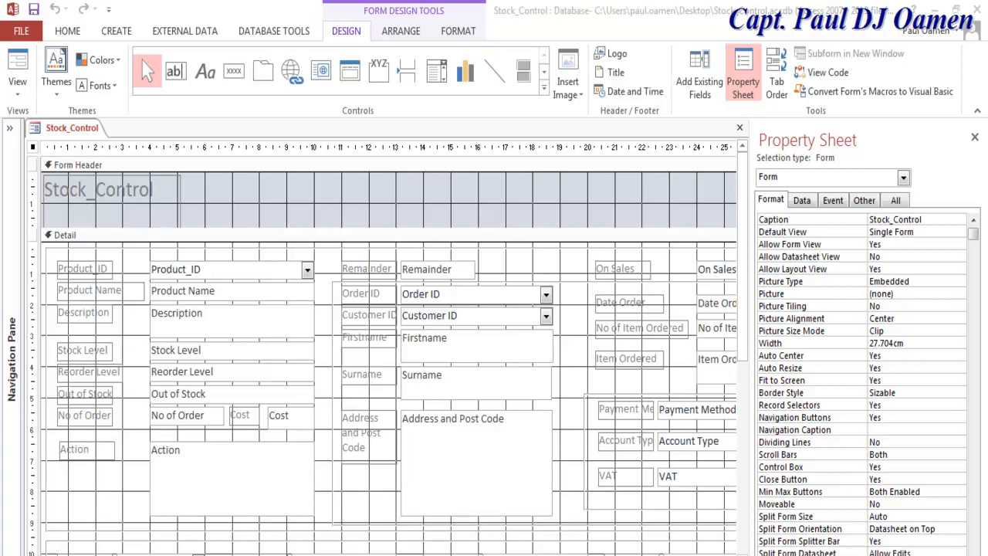
{"action": "scroll", "coordinate": [388, 349], "scroll_direction": "right", "scroll_amount": 3}
{"action": "scroll", "coordinate": [388, 349], "scroll_direction": "right", "scroll_amount": 3}
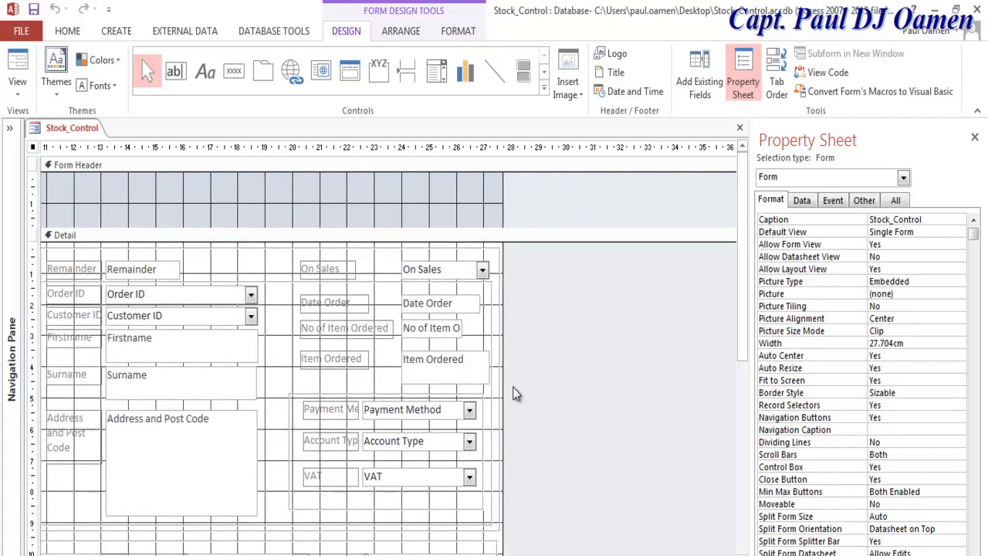
{"action": "left_click_drag", "start_coordinate": [503, 389], "coordinate": [717, 388]}
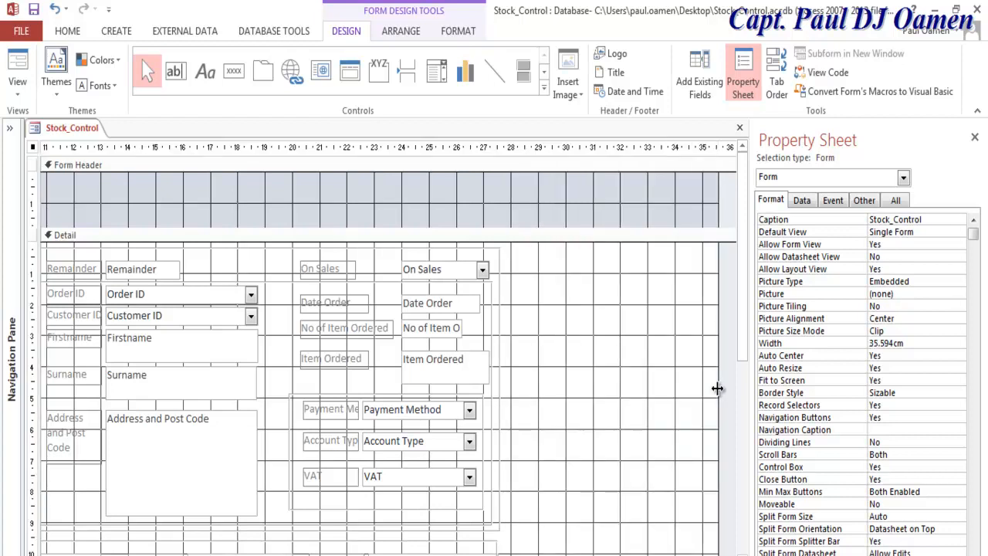
Step: Place a command button, Command62, in the empty Detail area and cancel its wizard
{"action": "left_click", "coordinate": [236, 77]}
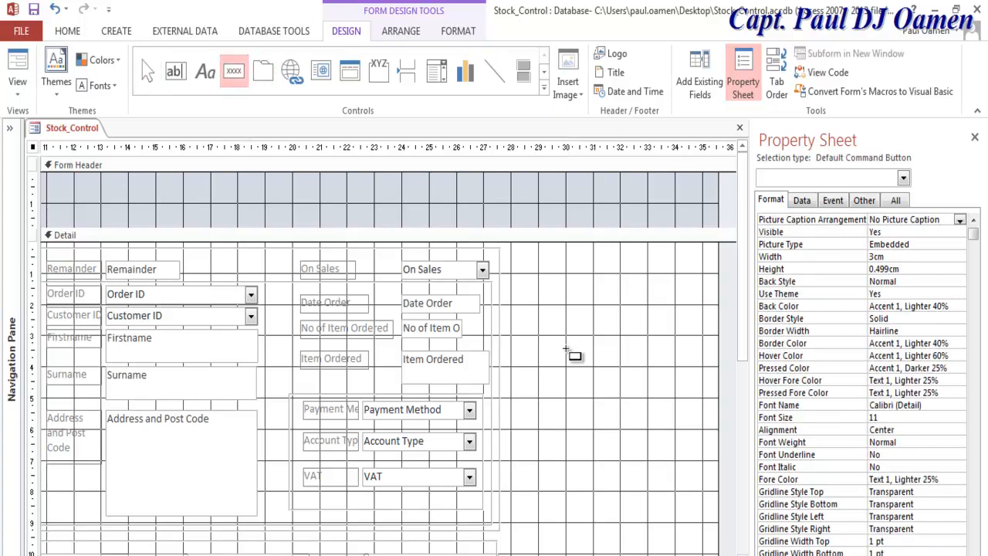
{"action": "left_click", "coordinate": [551, 347]}
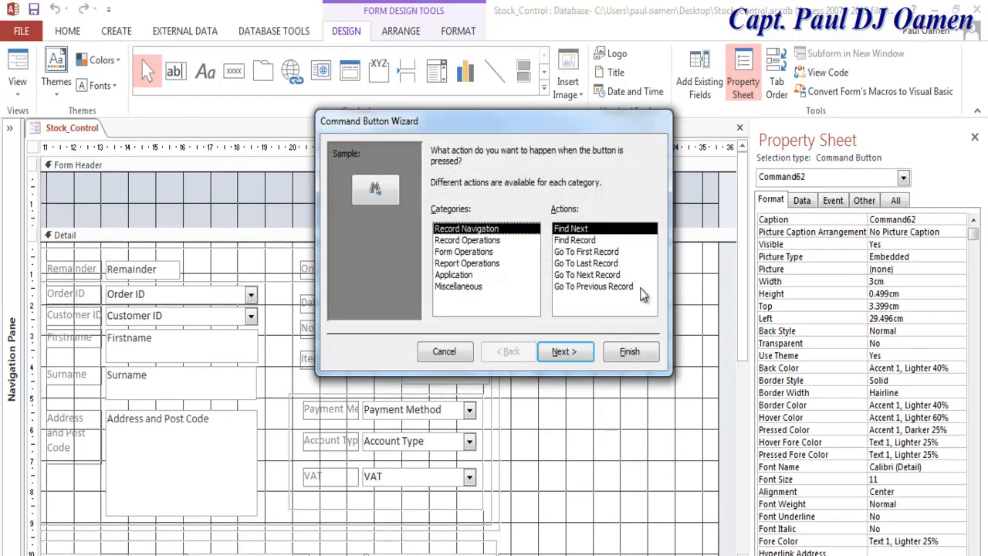
{"action": "left_click", "coordinate": [481, 241]}
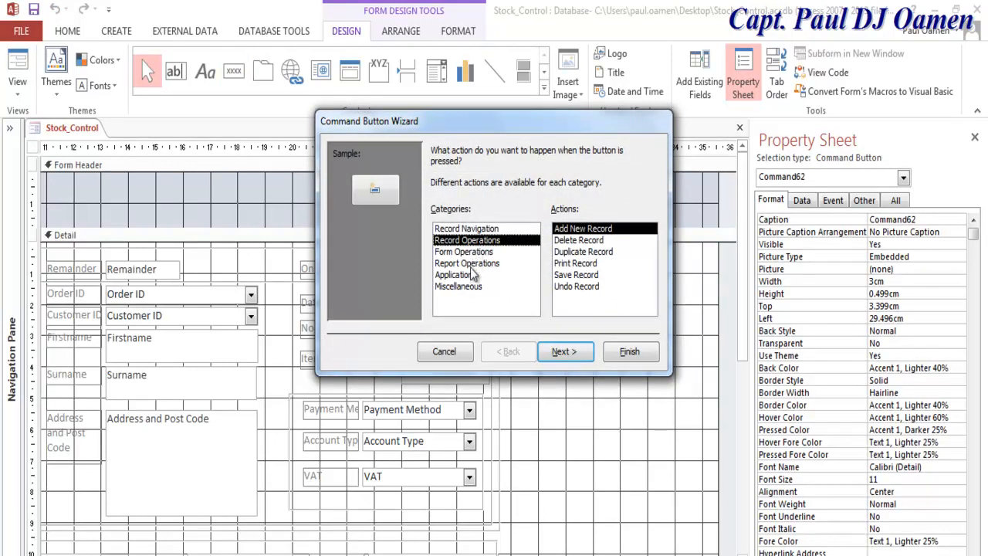
{"action": "left_click", "coordinate": [444, 351]}
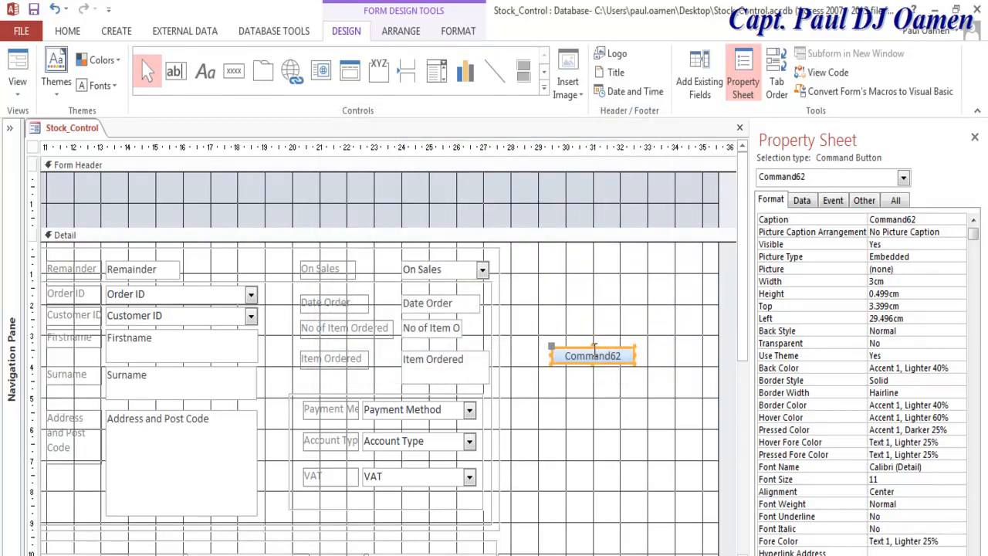
Step: Make the Command62 button taller and set its caption to Exit
{"action": "left_click_drag", "start_coordinate": [594, 346], "coordinate": [593, 333]}
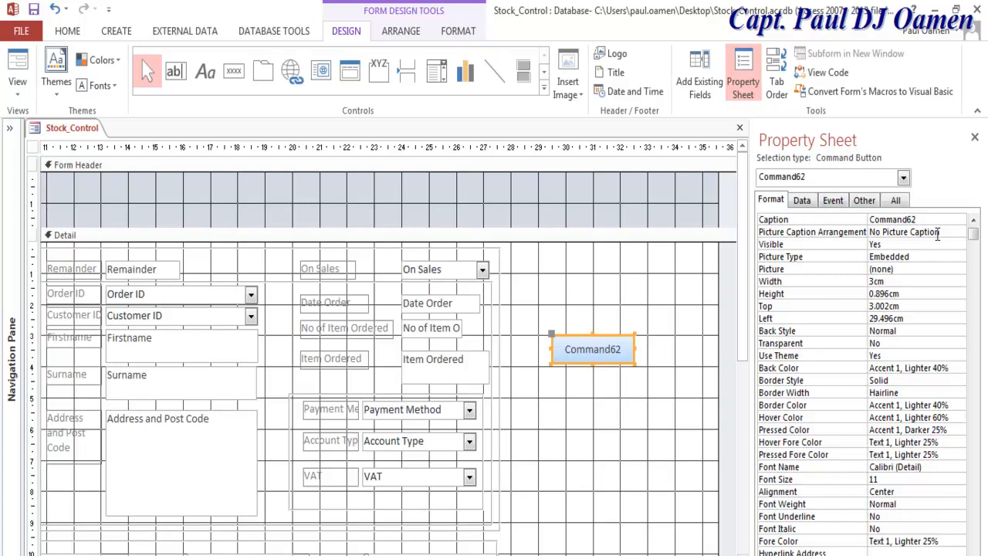
{"action": "left_click_drag", "start_coordinate": [917, 220], "coordinate": [863, 219]}
{"action": "type", "text": "Exit"}
{"action": "key", "text": "Return"}
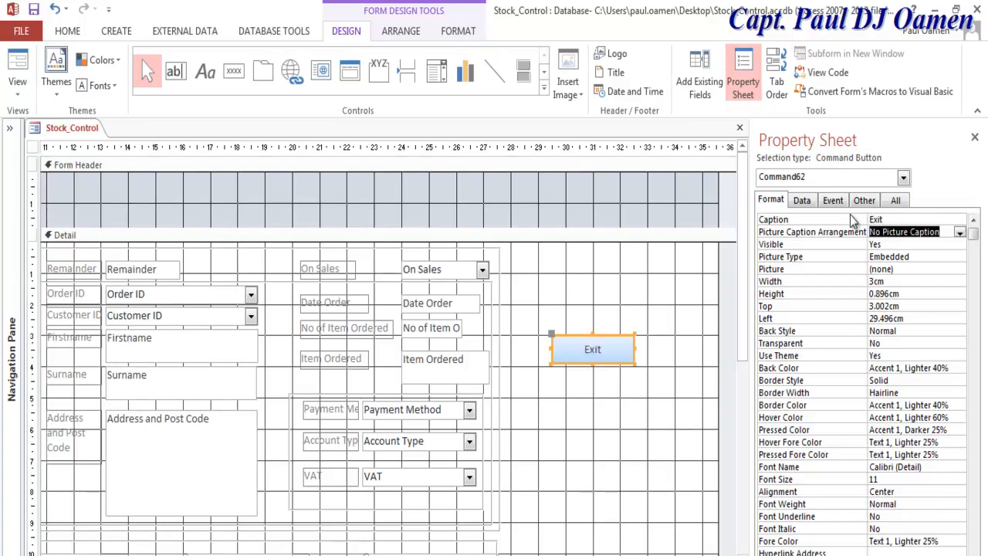
Step: Name the button btnExit on the Other tab of the Property Sheet
{"action": "left_click", "coordinate": [865, 201]}
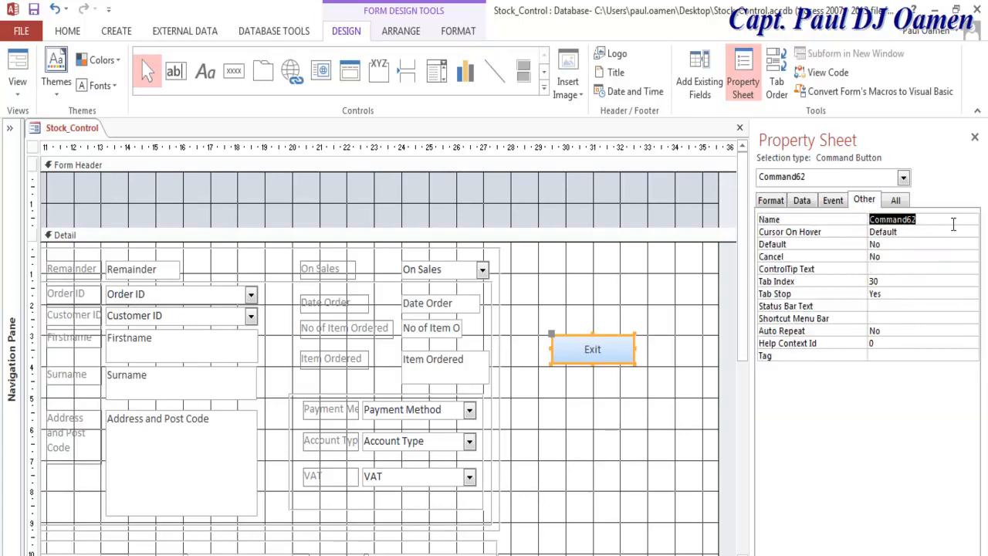
{"action": "type", "text": "bt"}
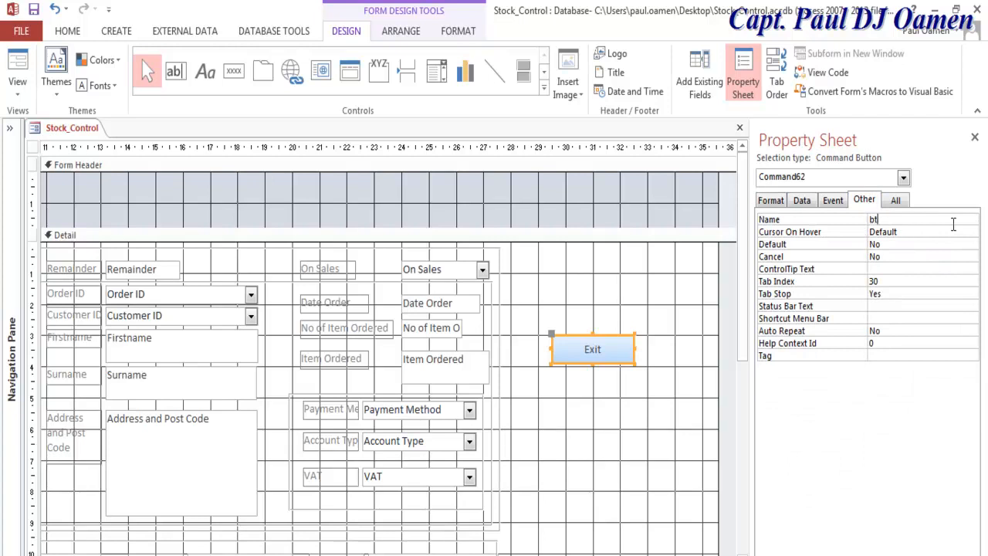
{"action": "type", "text": "nExit"}
{"action": "key", "text": "Return"}
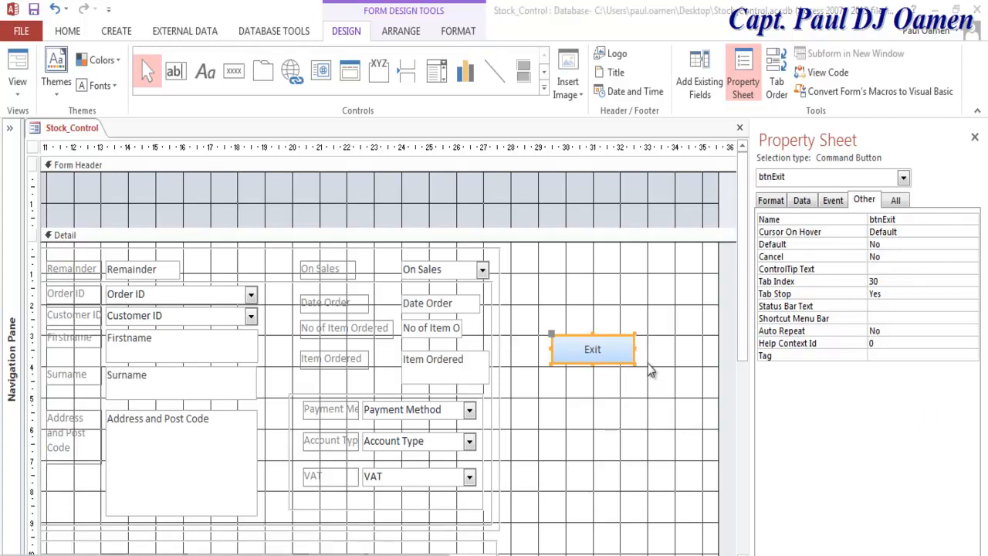
{"action": "left_click", "coordinate": [616, 350]}
{"action": "left_click", "coordinate": [633, 415]}
{"action": "left_click", "coordinate": [617, 352]}
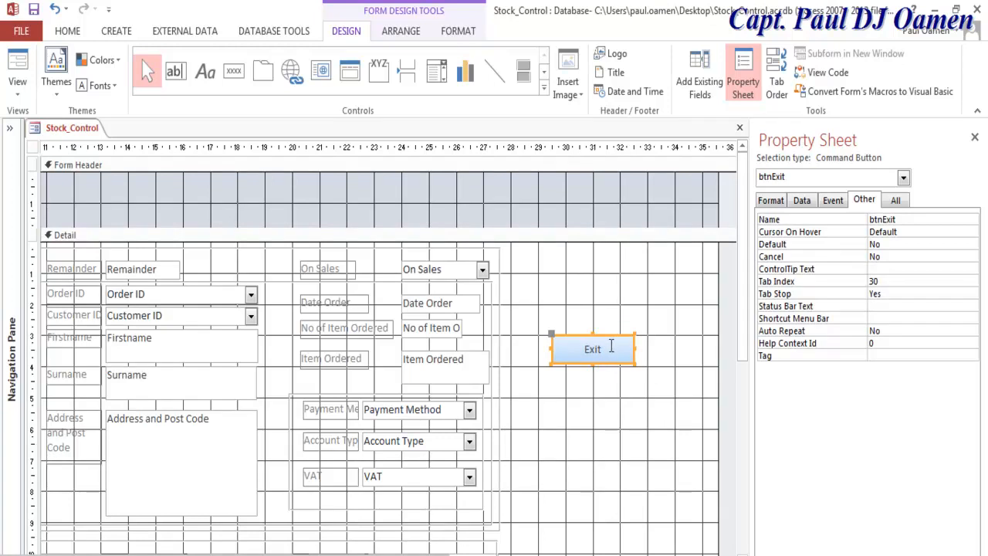
Step: Create the btnExit On Click event handler using the Code Builder
{"action": "left_click", "coordinate": [834, 202]}
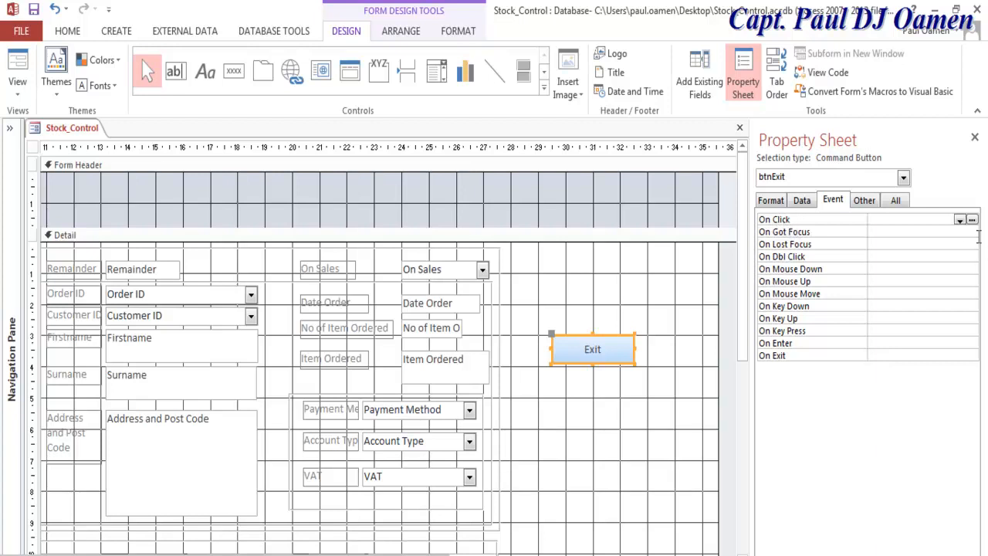
{"action": "left_click", "coordinate": [972, 220]}
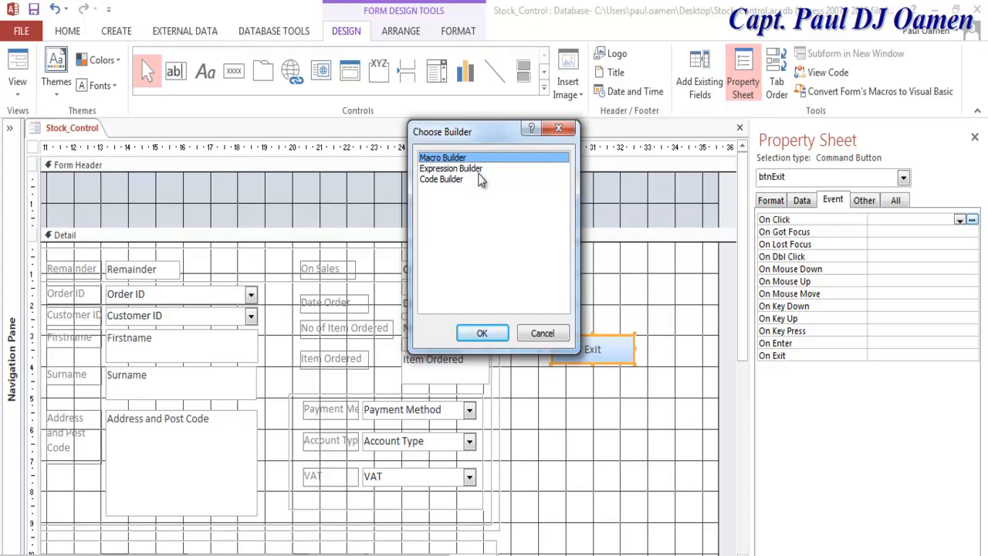
{"action": "left_click", "coordinate": [429, 180]}
{"action": "left_click", "coordinate": [487, 333]}
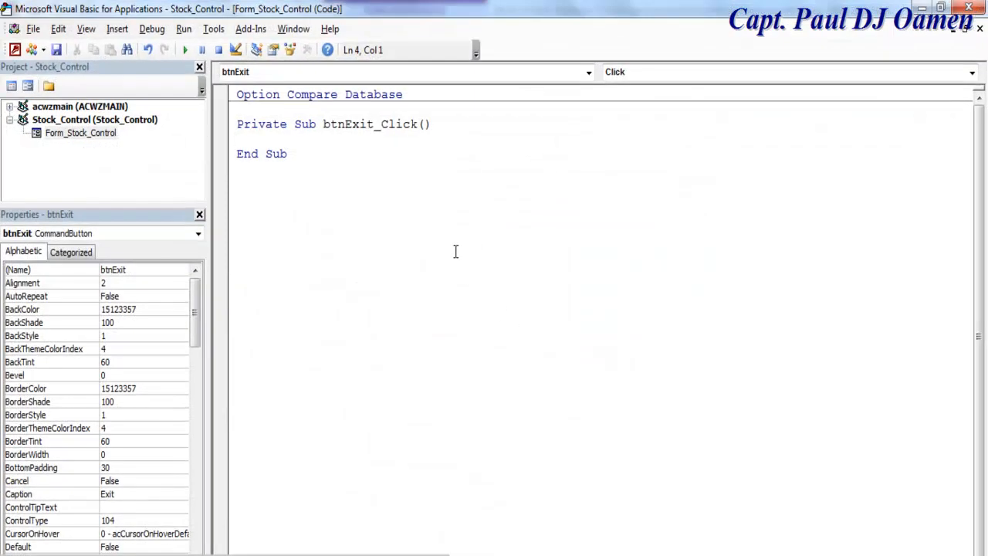
Step: Declare iExit As VbMsgBoxResult in btnExit_Click
{"action": "type", "text": "Dim iExit as"}
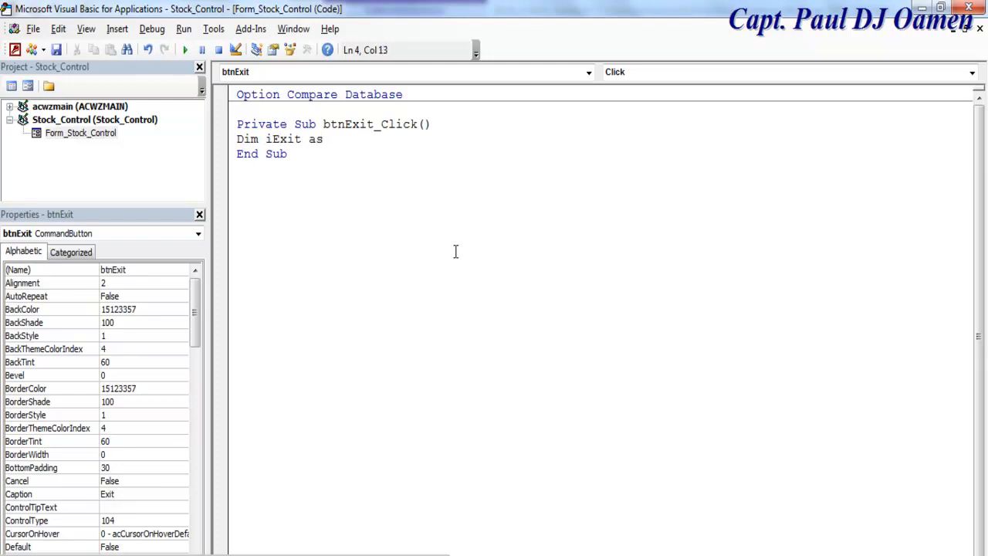
{"action": "type", "text": " vb"}
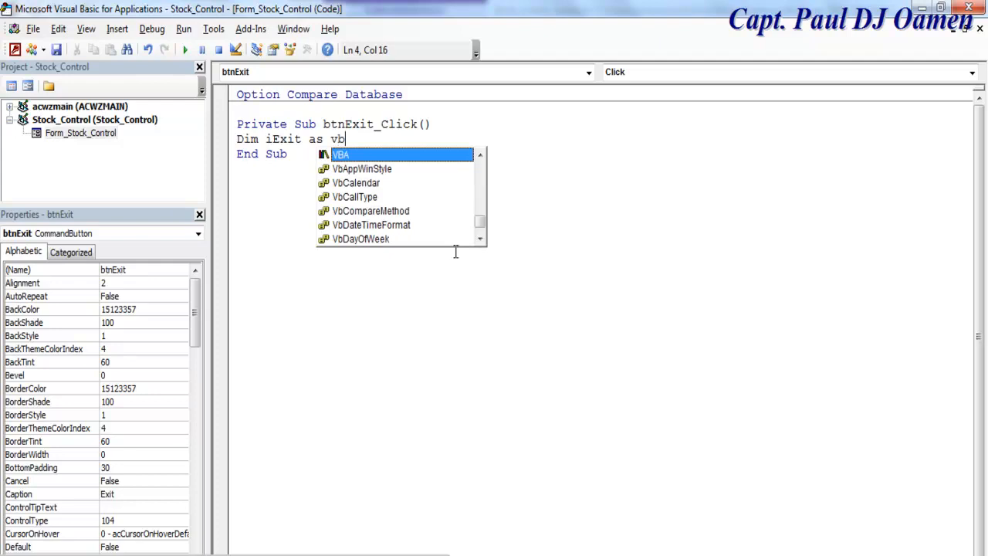
{"action": "type", "text": "m"}
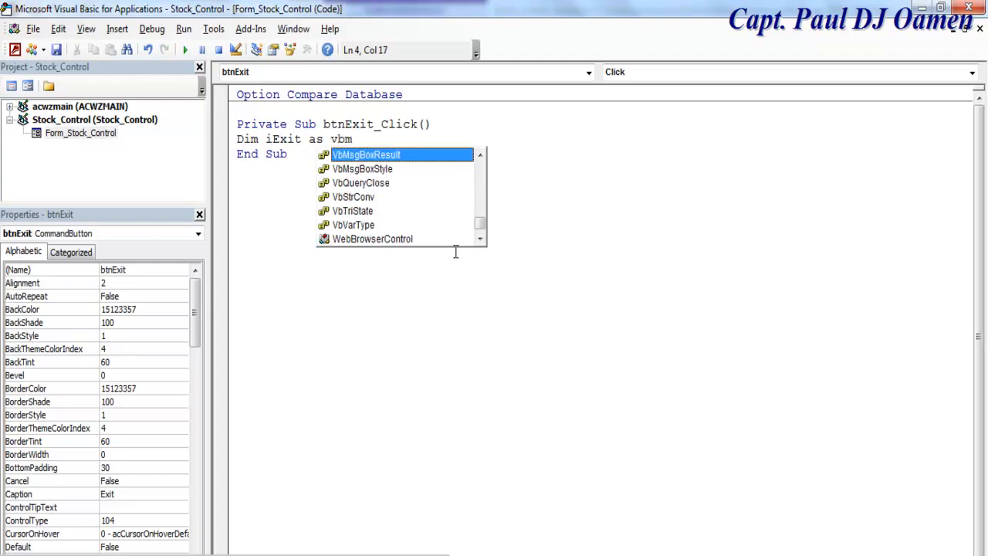
{"action": "double_click", "coordinate": [393, 158]}
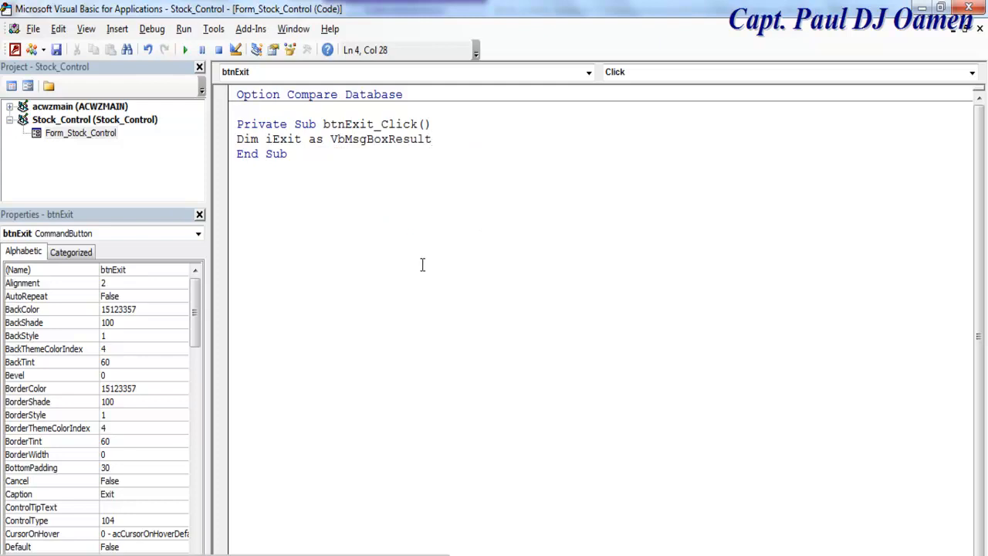
{"action": "key", "text": "Return"}
Step: Set iExit to MsgBox "Confirm if you want to exit", vbQuestion + vbYesNo, titled "Stock Control System"
{"action": "type", "text": "i"}
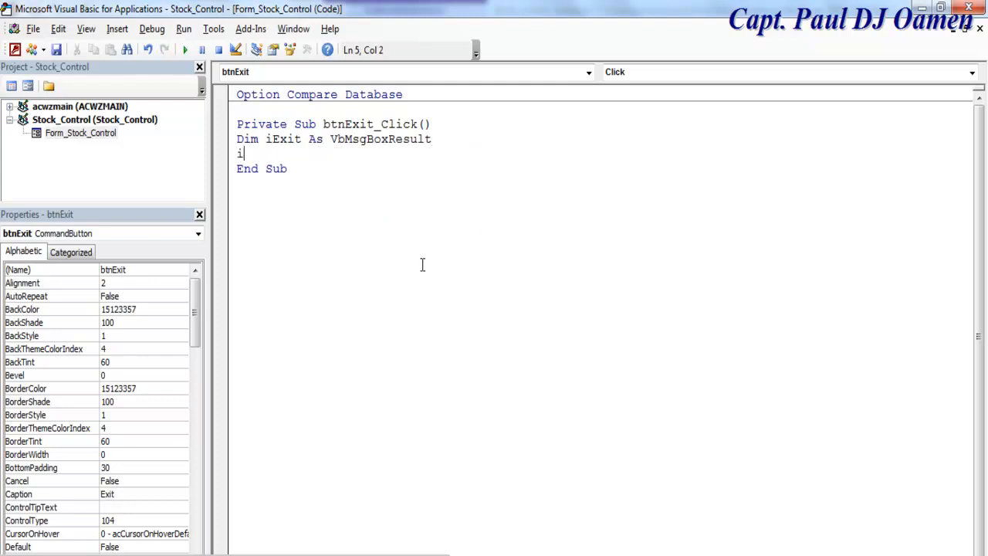
{"action": "type", "text": "Exit ="}
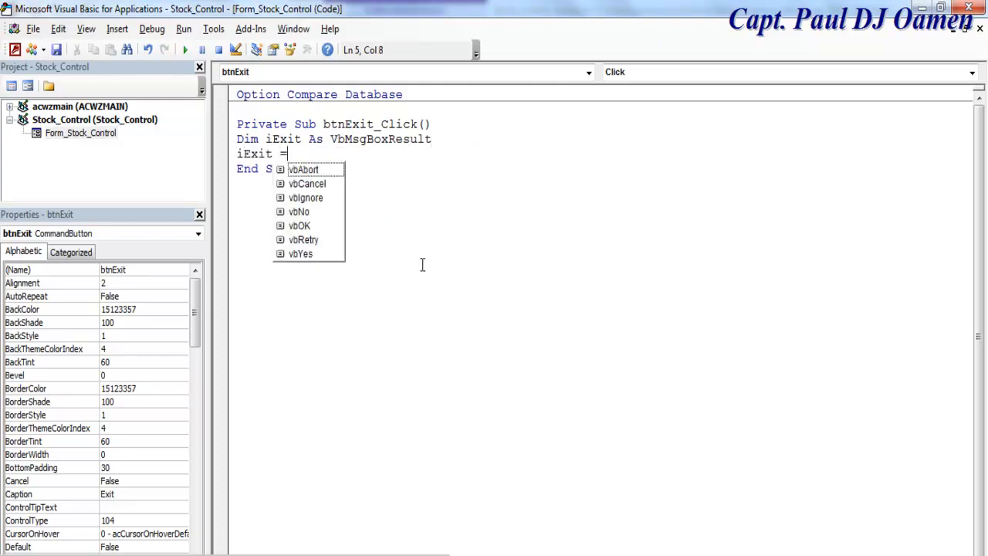
{"action": "type", "text": " msgbox("}
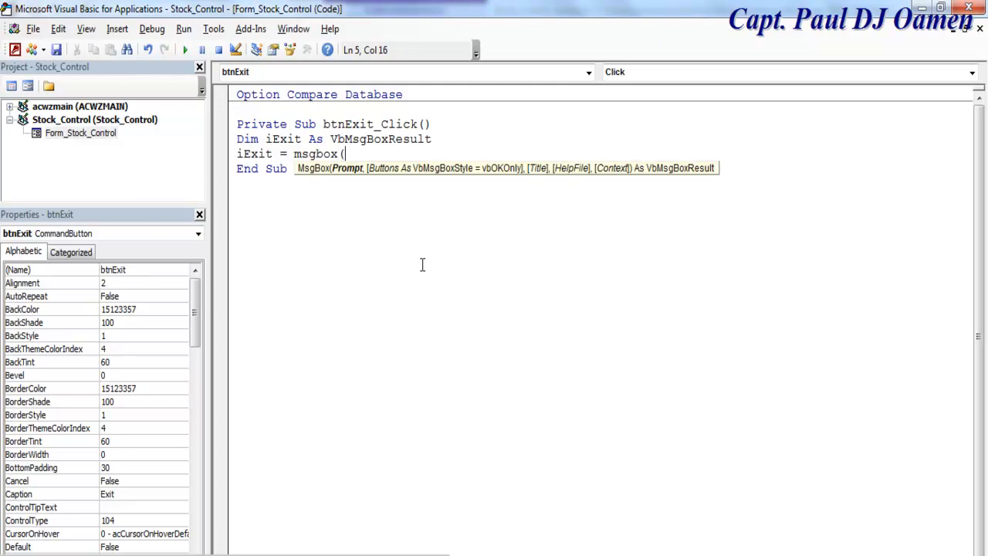
{"action": "type", "text": "\"Confirm if"}
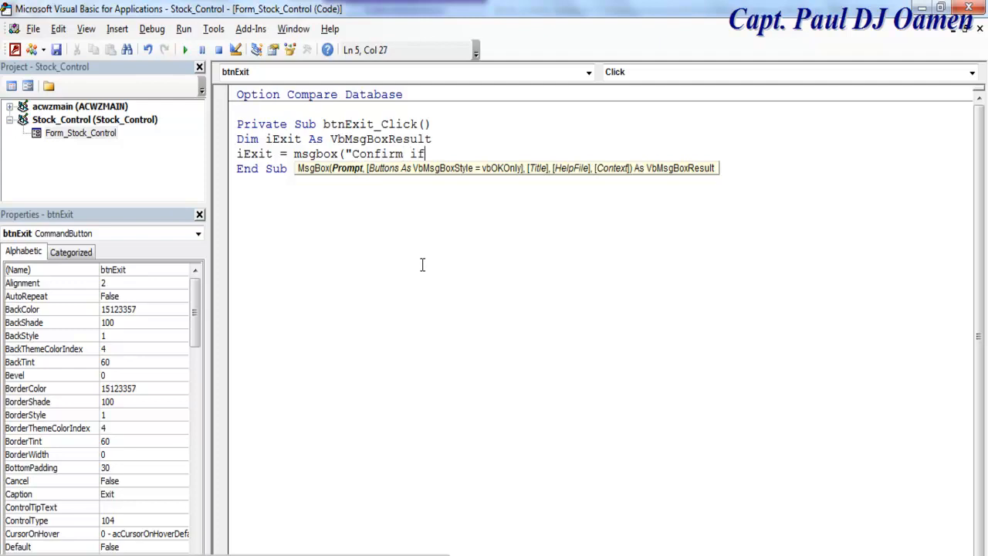
{"action": "type", "text": " you want to exit\""}
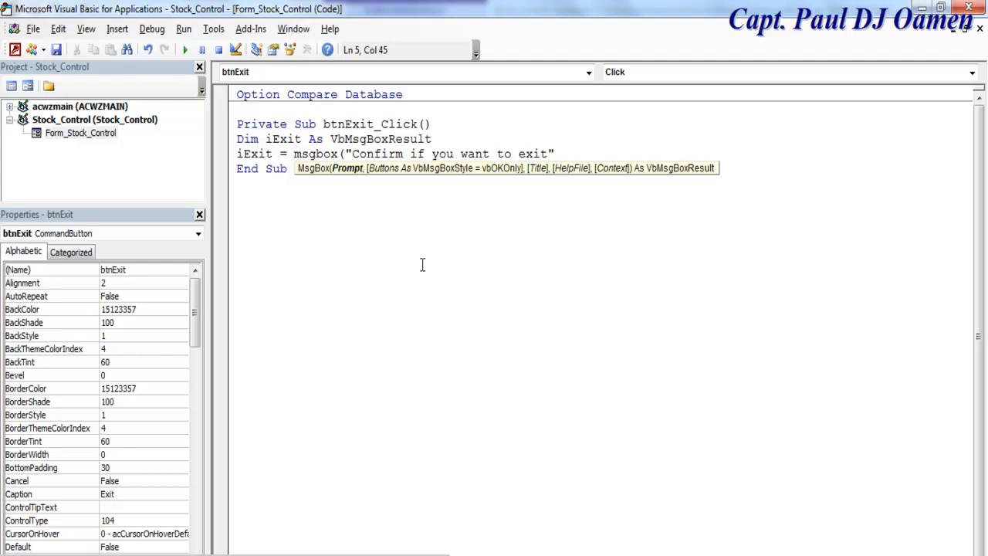
{"action": "type", "text": ",vb"}
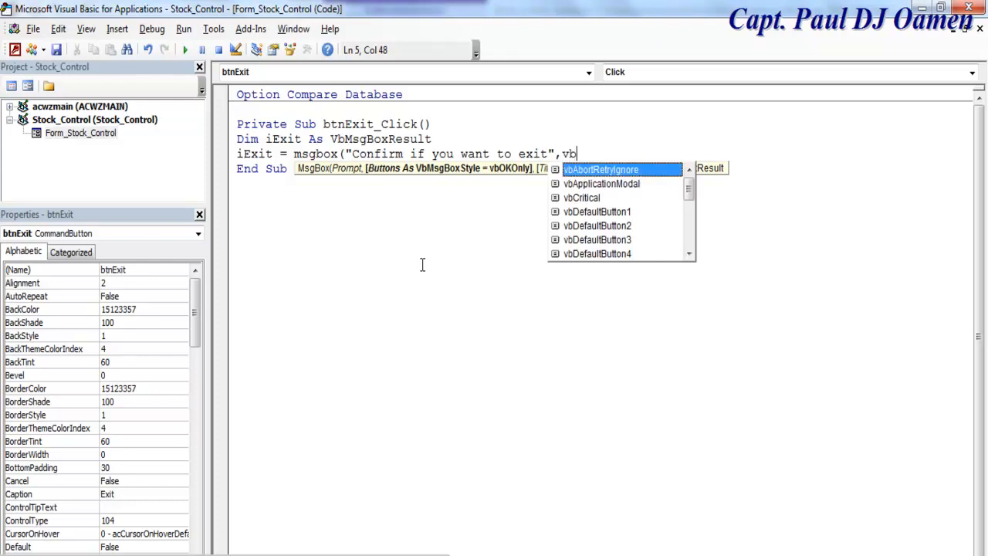
{"action": "type", "text": "q"}
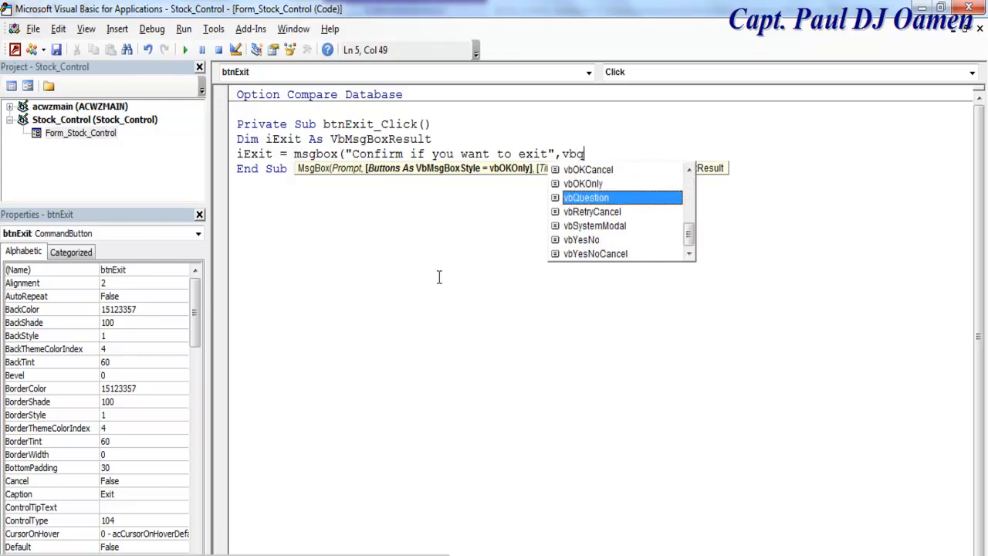
{"action": "key", "text": "Tab"}
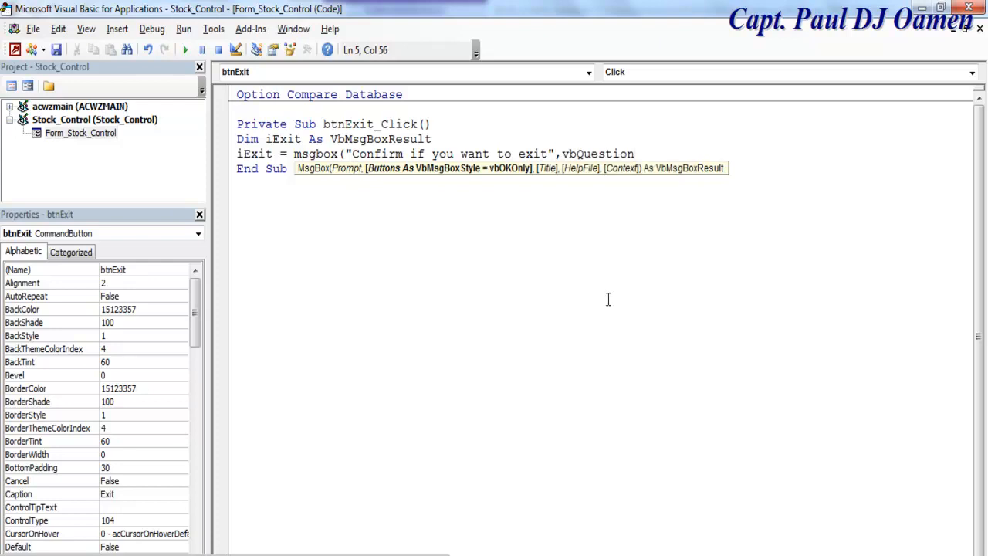
{"action": "type", "text": "+ "}
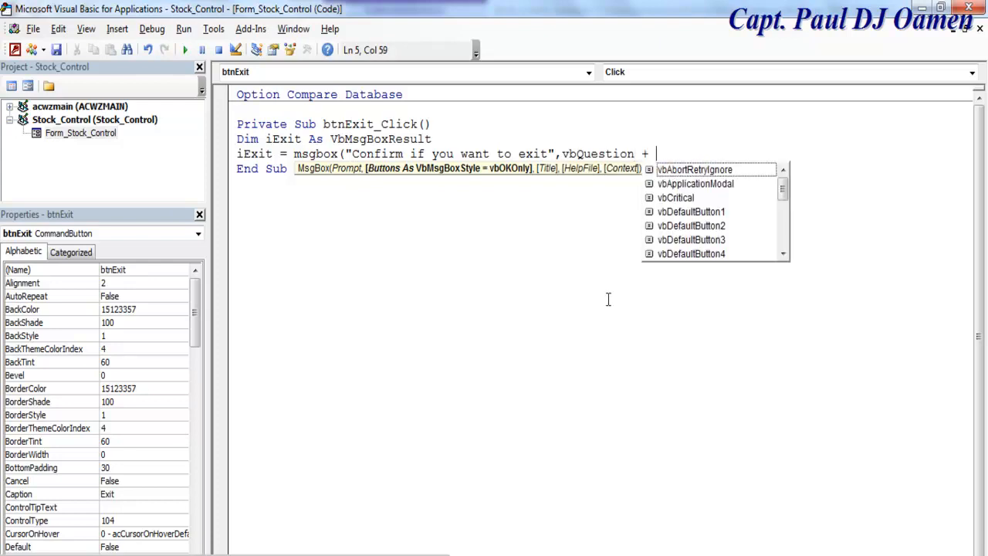
{"action": "type", "text": "vbye"}
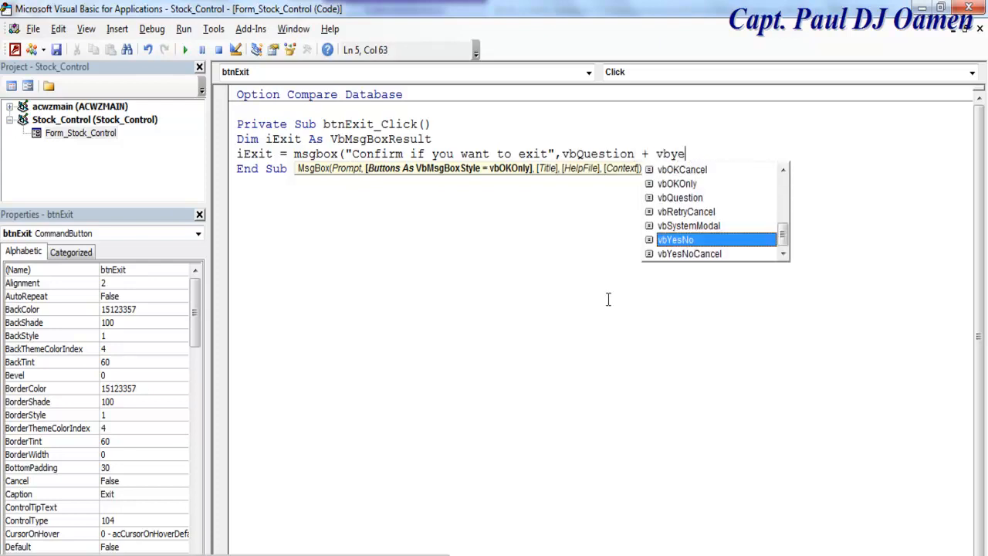
{"action": "double_click", "coordinate": [681, 240]}
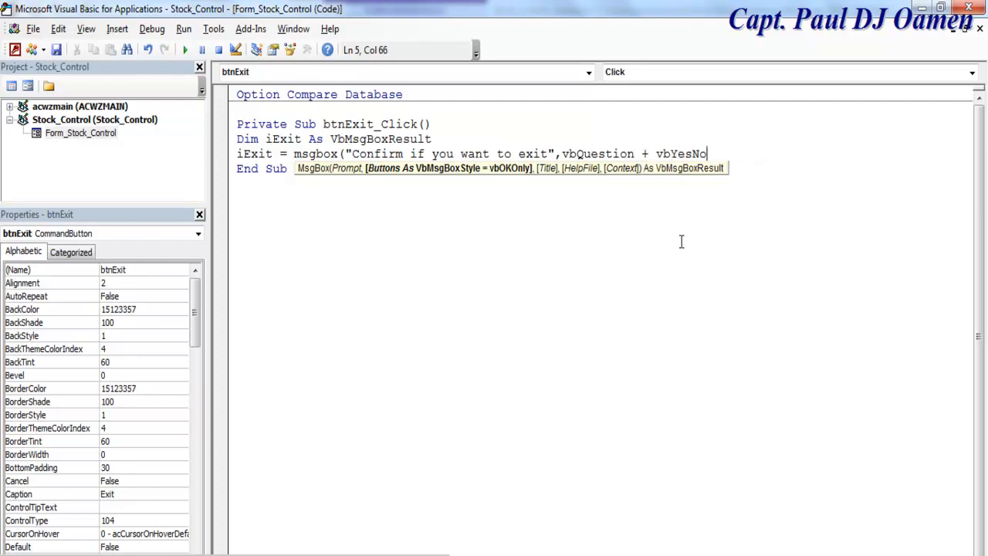
{"action": "type", "text": ","}
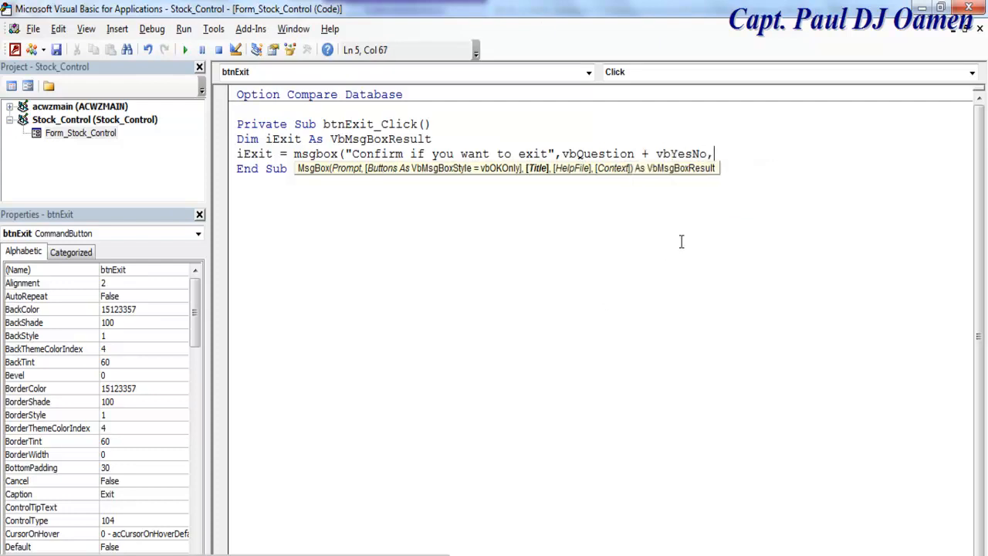
{"action": "type", "text": " \"Stock Control"}
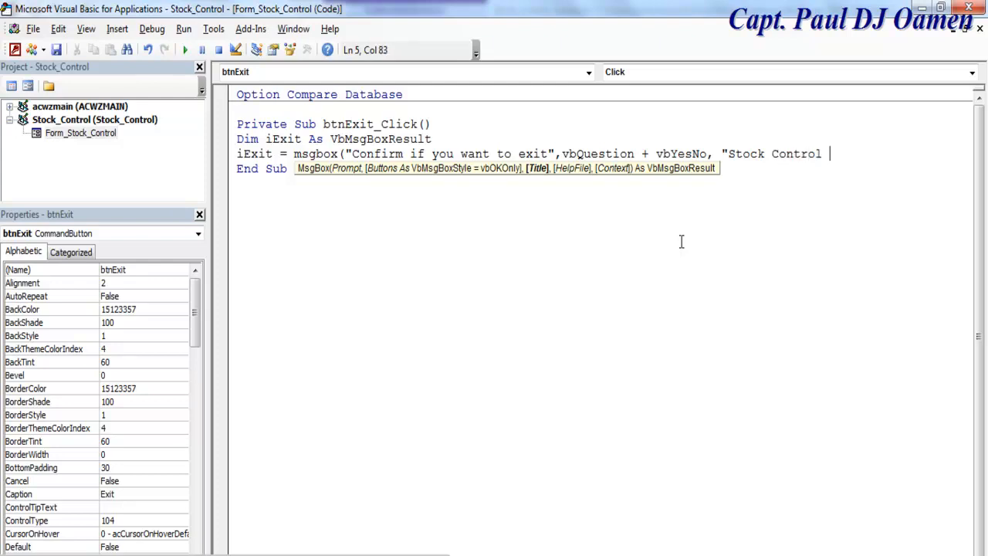
{"action": "type", "text": " System\")"}
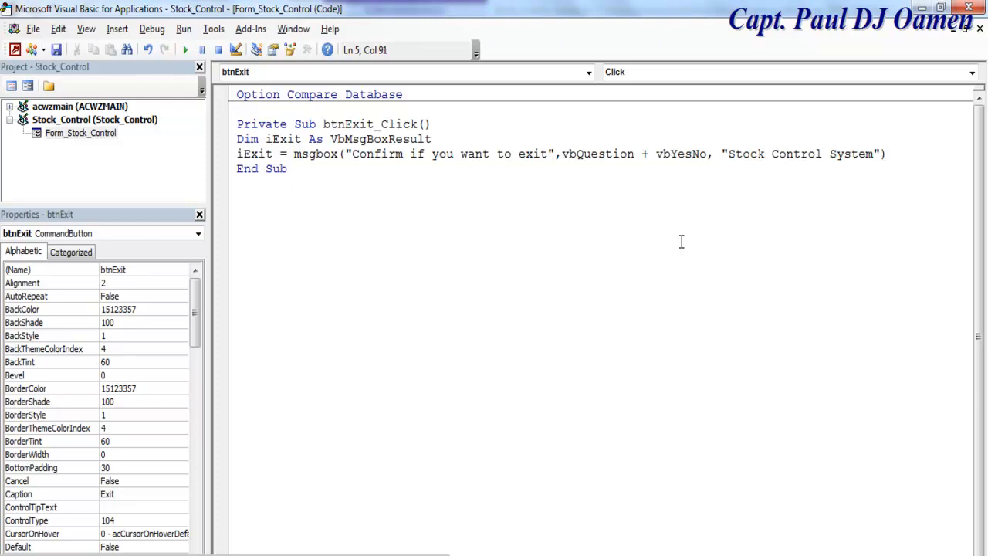
{"action": "key", "text": "Return"}
Step: Add the condition If iExit = vbYes Then below the MsgBox line
{"action": "type", "text": "if"}
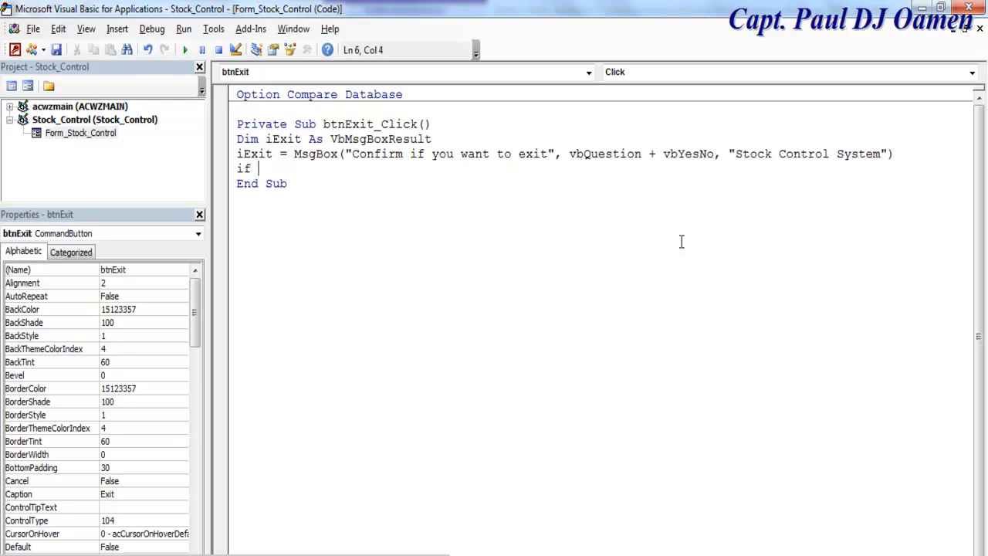
{"action": "type", "text": " iExit"}
{"action": "type", "text": "= v"}
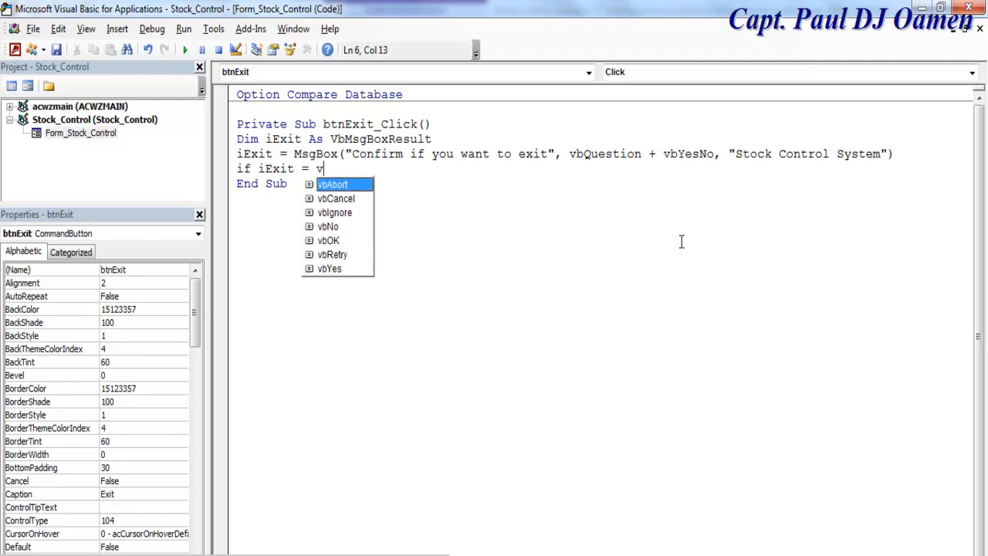
{"action": "type", "text": "byes "}
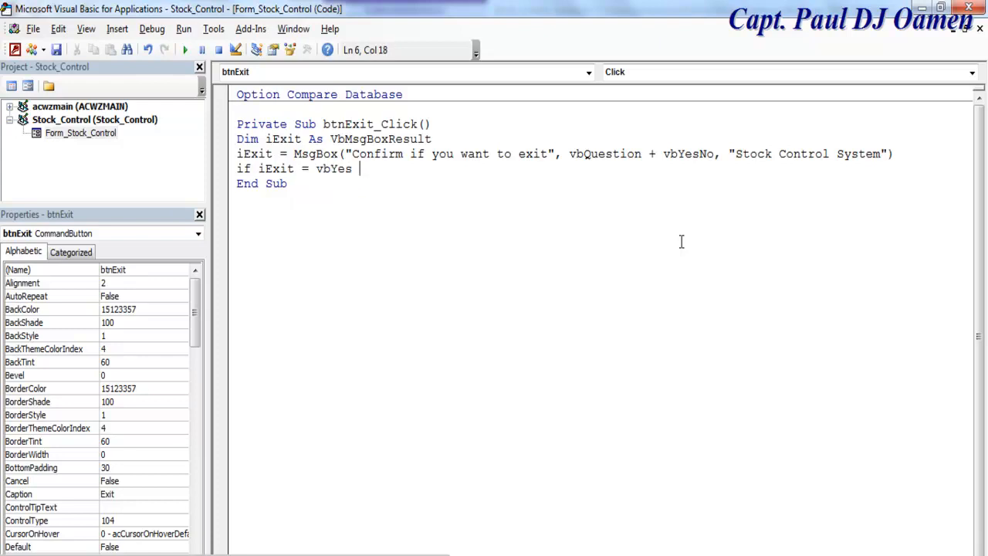
{"action": "type", "text": "then"}
{"action": "key", "text": "Return"}
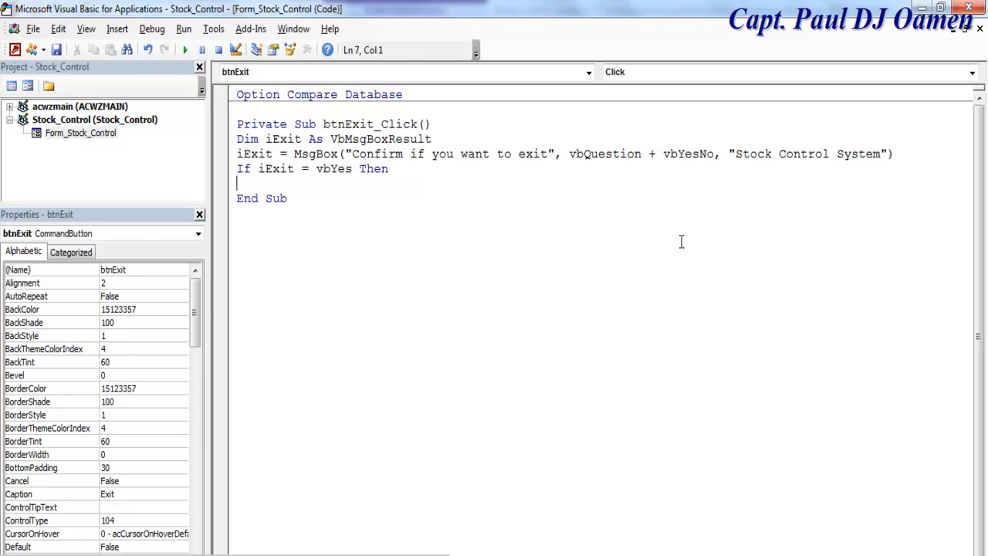
Step: Inside the If block, add DoCmd.Close acForm, Me.Name
{"action": "type", "text": "DoCmd."}
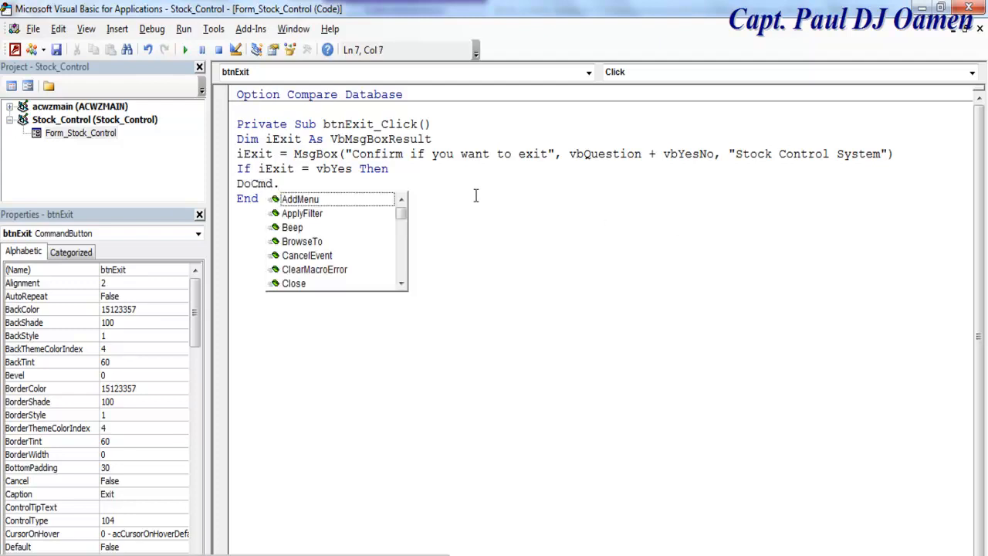
{"action": "double_click", "coordinate": [298, 285]}
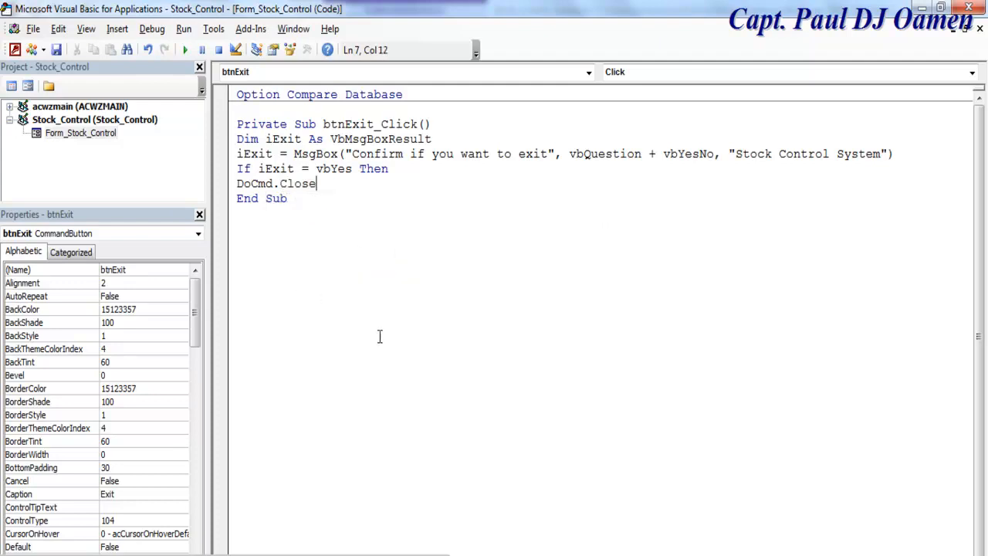
{"action": "type", "text": "ac"}
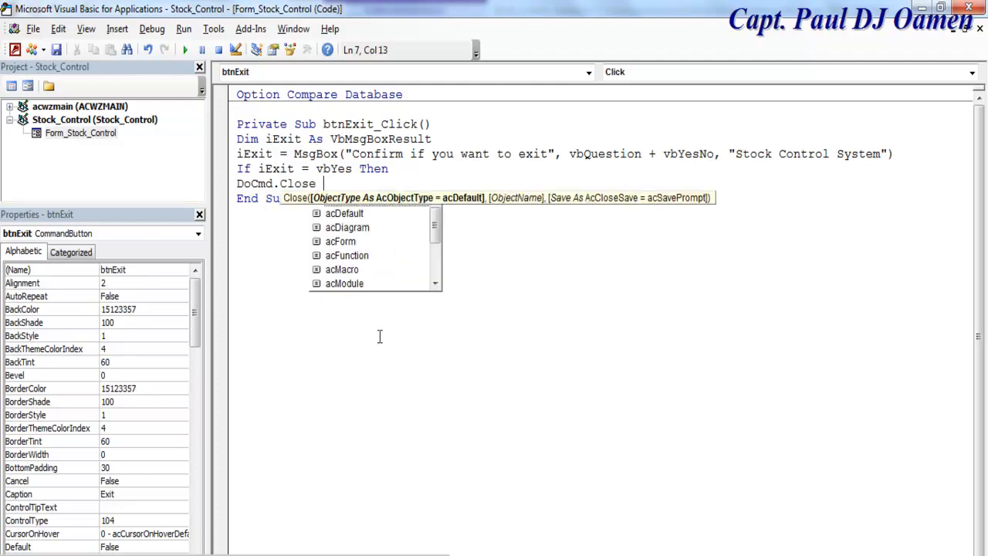
{"action": "type", "text": "f"}
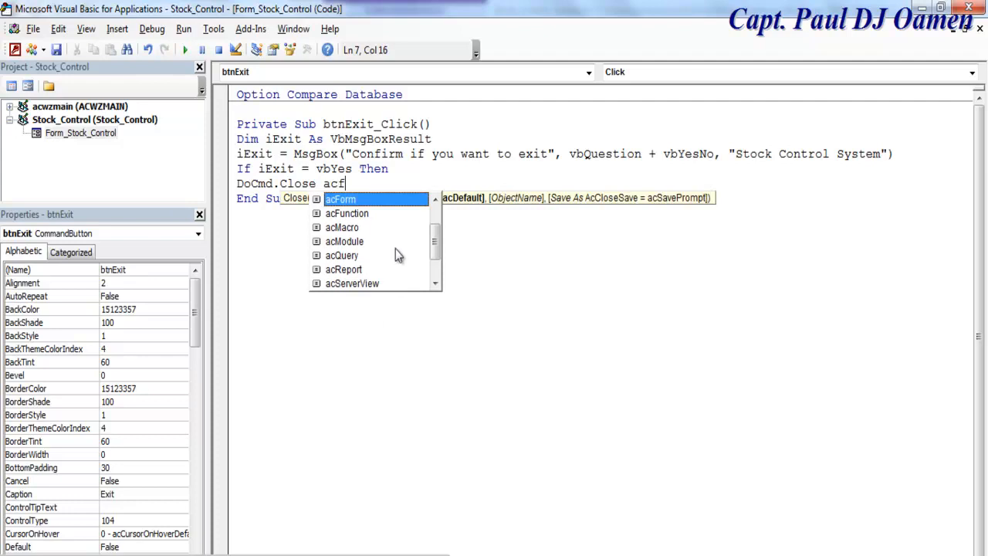
{"action": "key", "text": "Tab"}
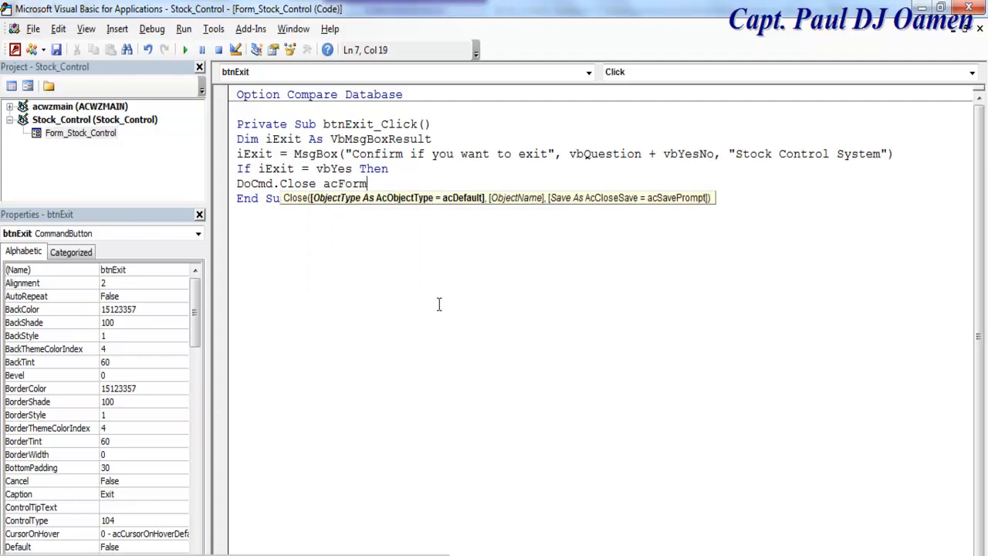
{"action": "type", "text": ", m"}
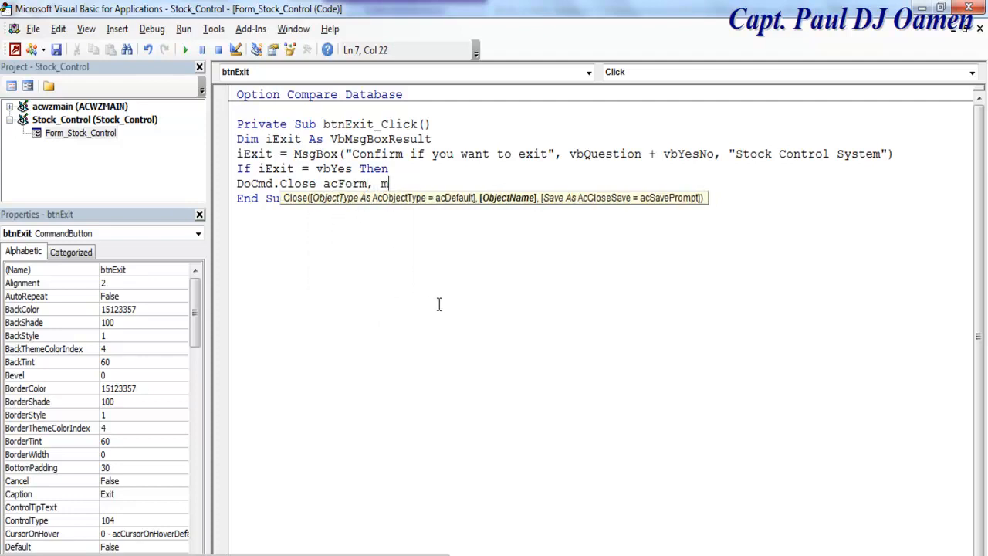
{"action": "type", "text": "e."}
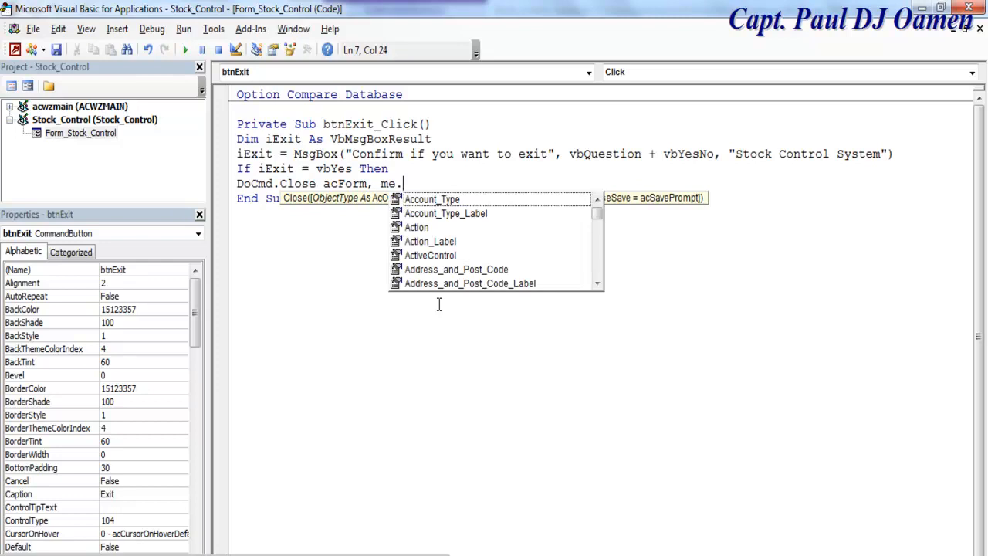
{"action": "type", "text": "n"}
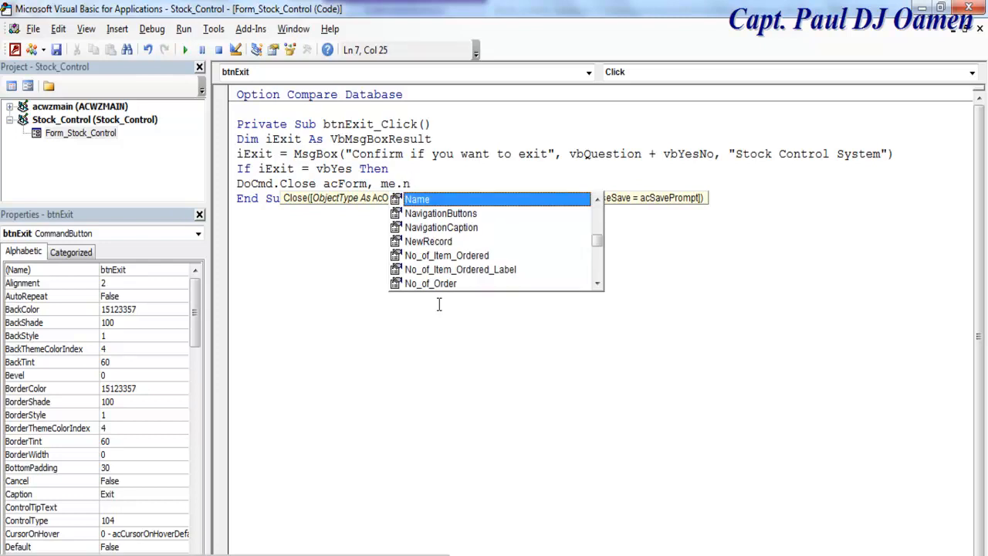
{"action": "double_click", "coordinate": [438, 204]}
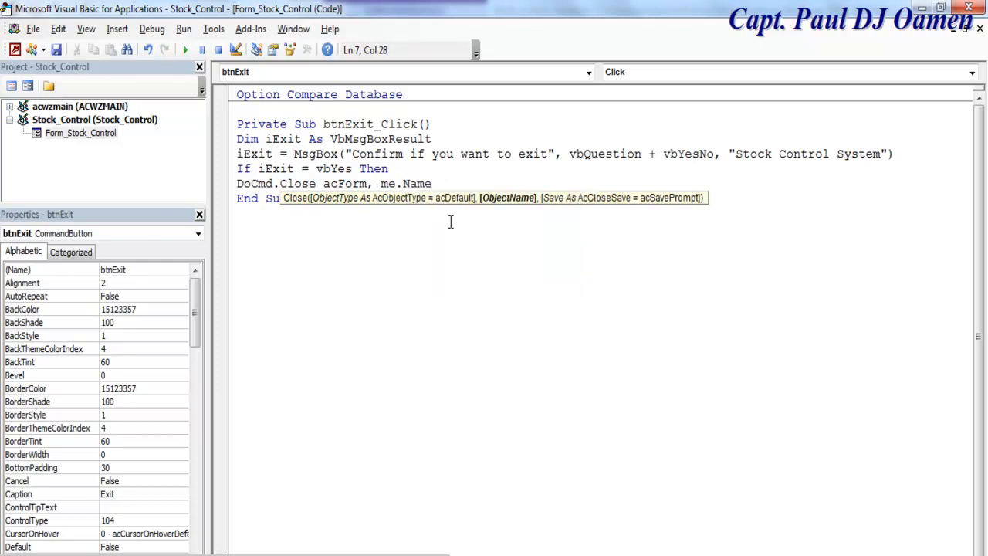
{"action": "key", "text": "Return"}
Step: Close the block with End If and insert blank lines to space out the code
{"action": "type", "text": "end if"}
{"action": "left_click", "coordinate": [483, 252]}
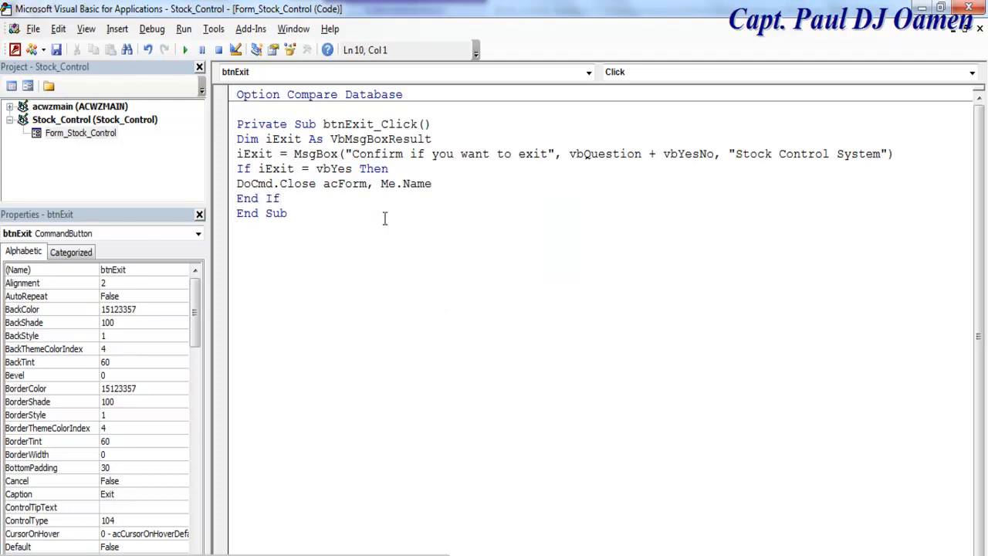
{"action": "key", "text": "Up"}
{"action": "key", "text": "Return"}
{"action": "key", "text": "Up"}
{"action": "key", "text": "Up"}
{"action": "key", "text": "Up"}
{"action": "key", "text": "Up"}
{"action": "key", "text": "Up"}
{"action": "key", "text": "Up"}
{"action": "key", "text": "Return"}
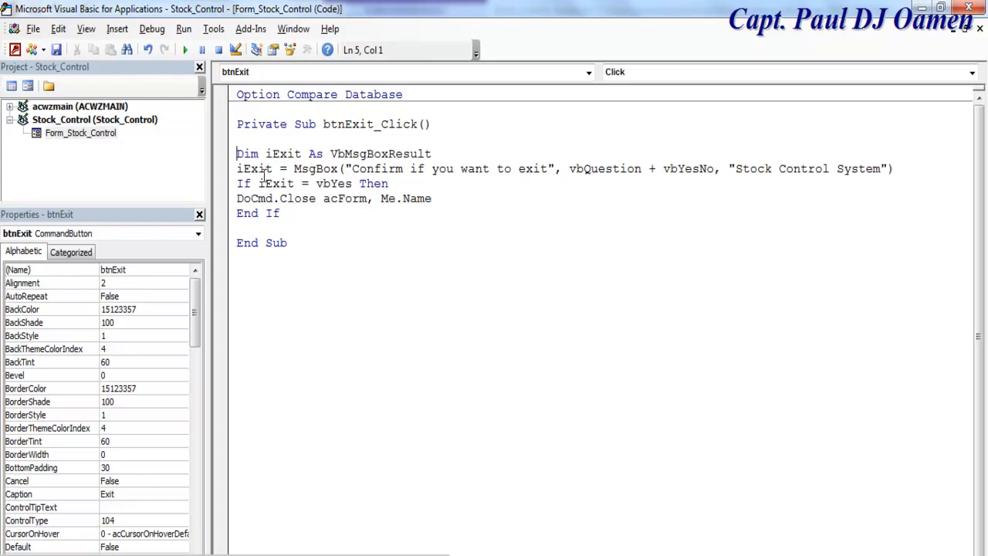
{"action": "left_click_drag", "start_coordinate": [237, 198], "coordinate": [436, 197]}
{"action": "left_click", "coordinate": [414, 230]}
Step: Switch Stock_Control to Form View, click Exit and answer No to the prompt
{"action": "left_click", "coordinate": [27, 86]}
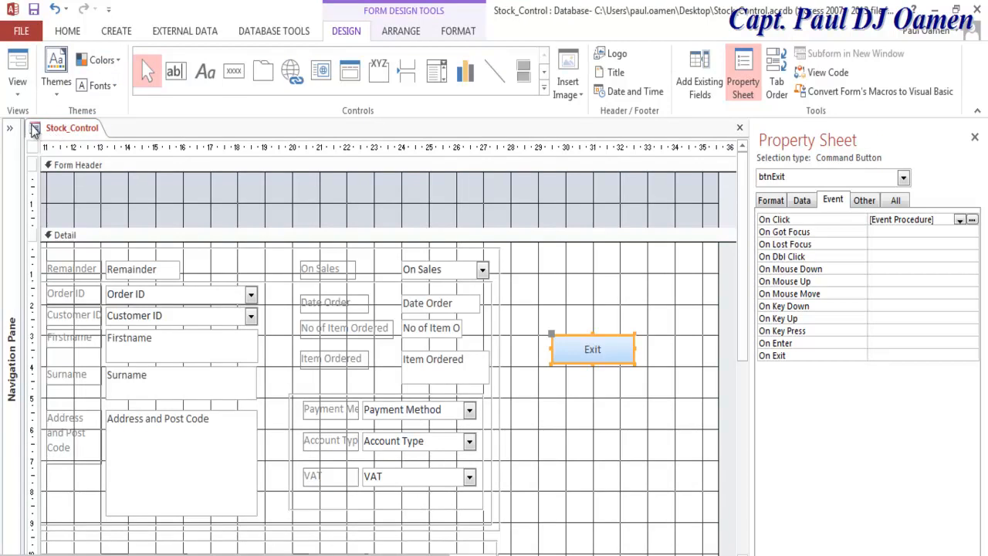
{"action": "right_click", "coordinate": [34, 130]}
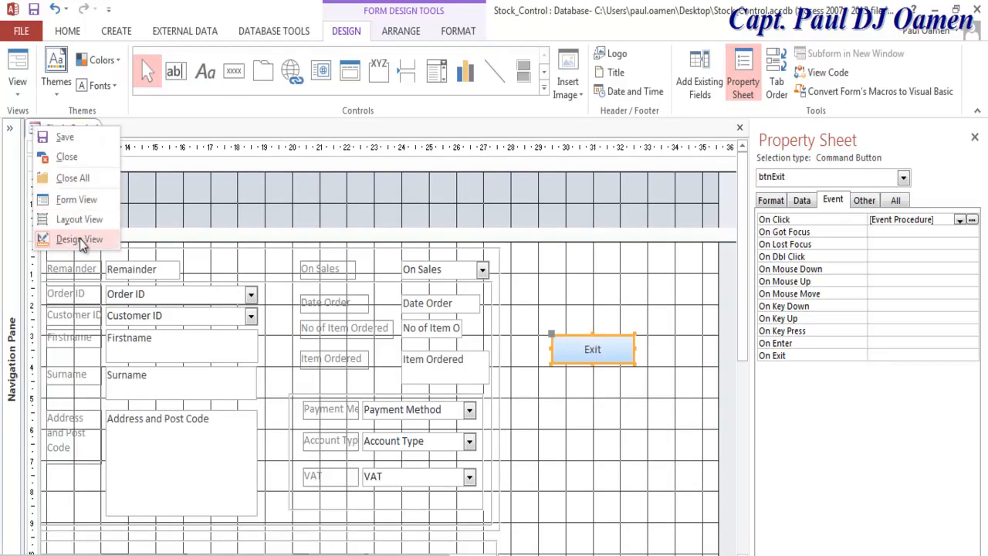
{"action": "left_click", "coordinate": [79, 203]}
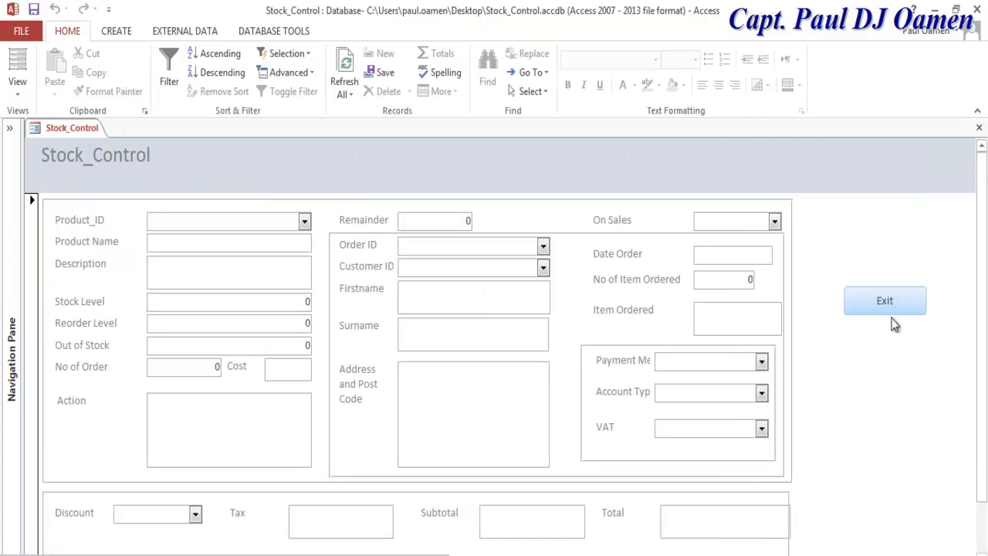
{"action": "left_click", "coordinate": [893, 310]}
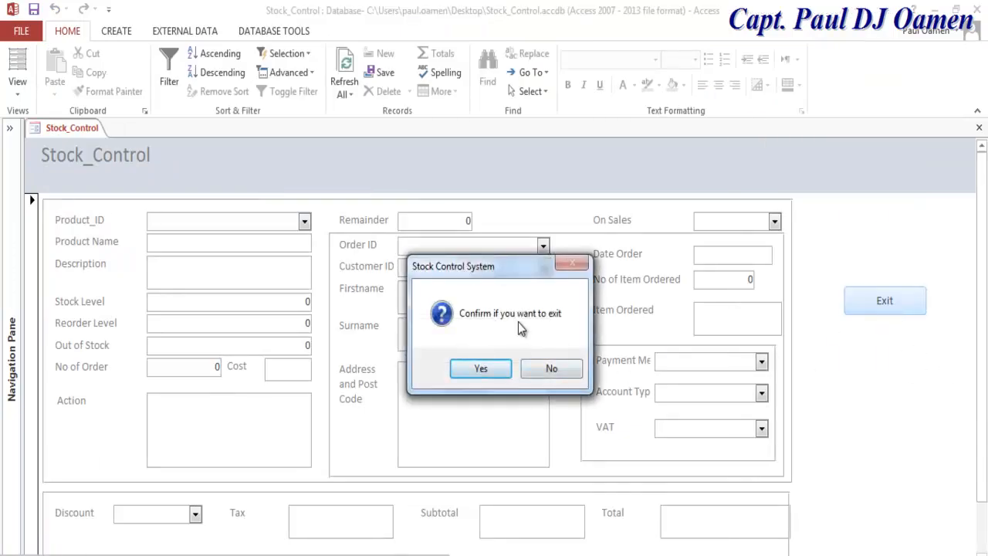
{"action": "left_click", "coordinate": [570, 368]}
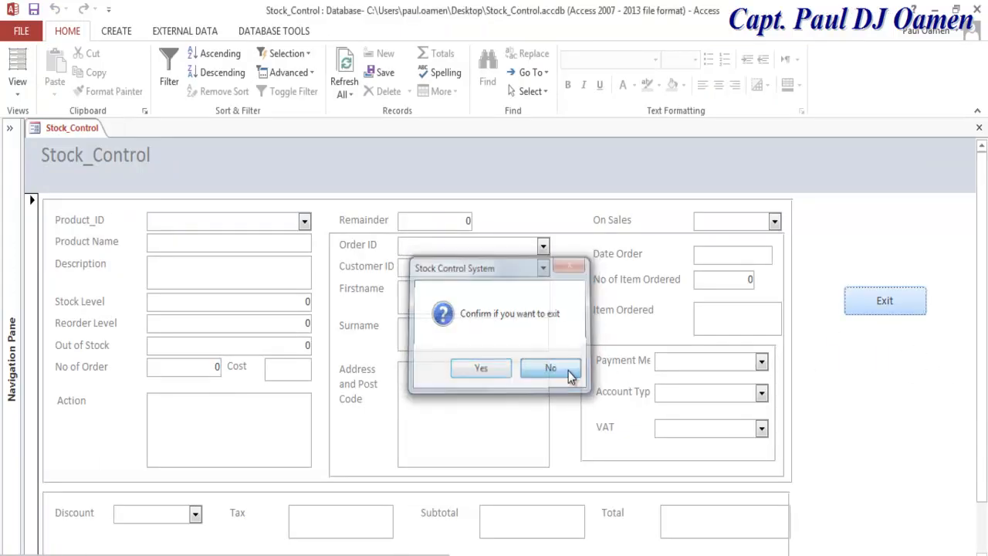
Step: Trigger Exit again, decline once more, then answer Yes so the form closes
{"action": "right_click", "coordinate": [892, 319]}
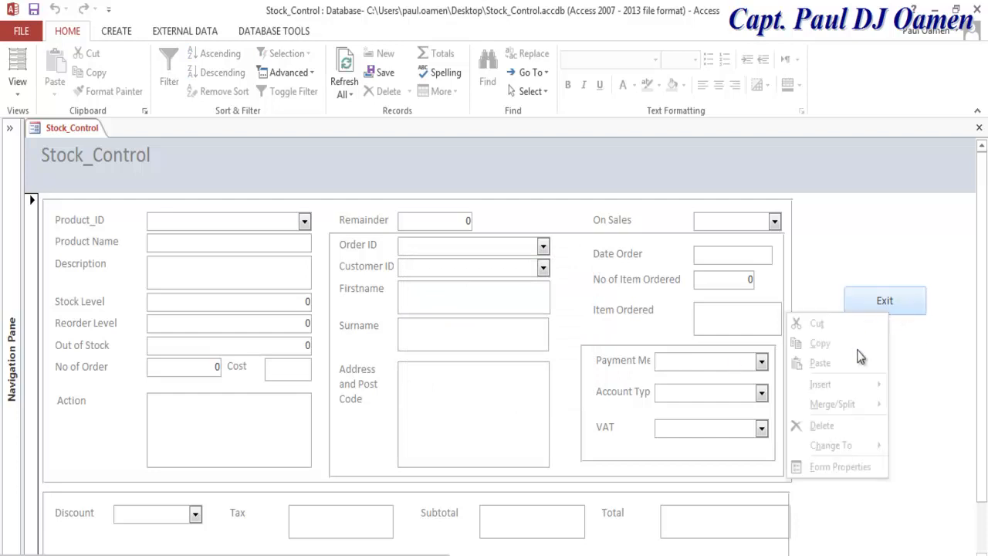
{"action": "left_click", "coordinate": [883, 306]}
{"action": "left_click", "coordinate": [884, 305]}
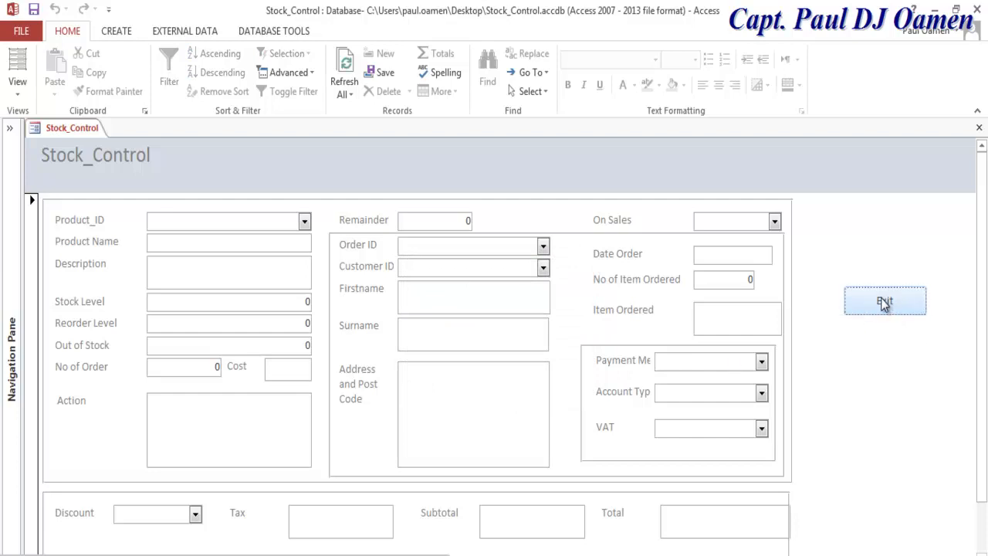
{"action": "left_click", "coordinate": [551, 368]}
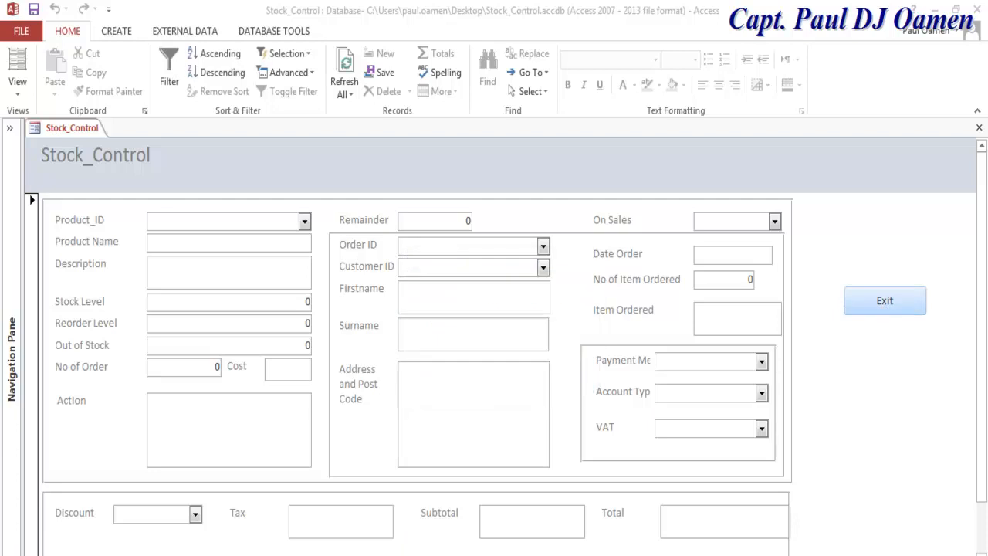
{"action": "left_click", "coordinate": [860, 305]}
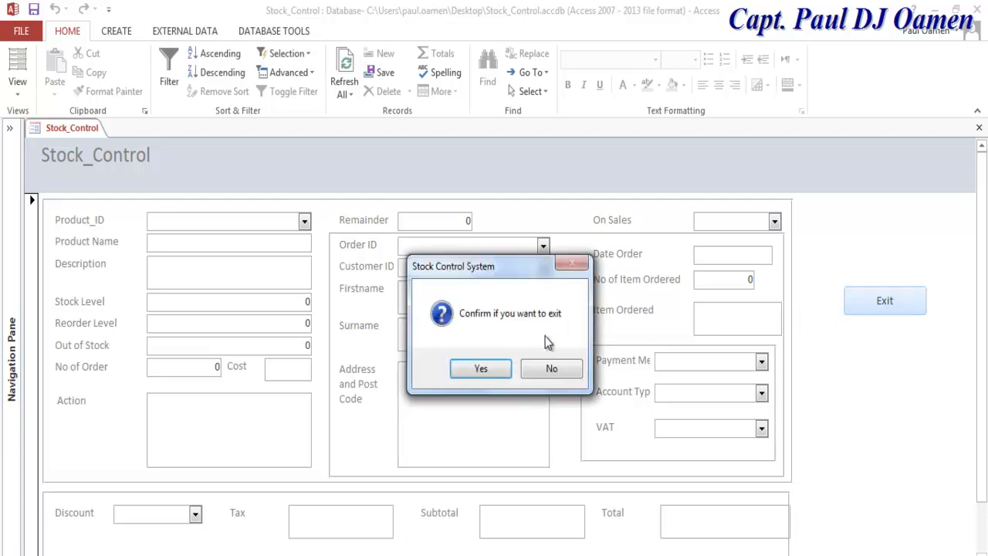
{"action": "left_click", "coordinate": [486, 369]}
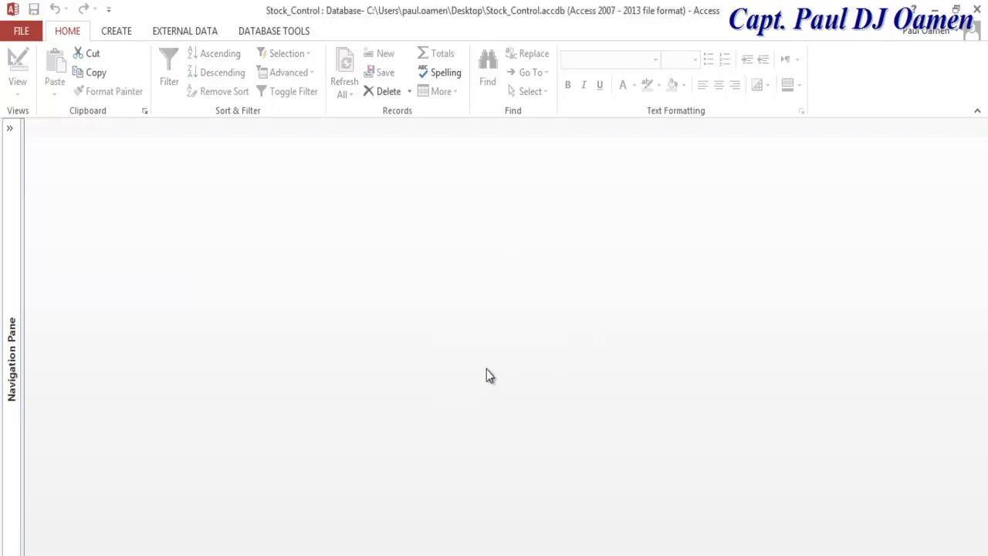
Step: Reopen Stock_Control from the Navigation Pane in Design View and collapse the pane
{"action": "left_click", "coordinate": [10, 129]}
{"action": "double_click", "coordinate": [41, 224]}
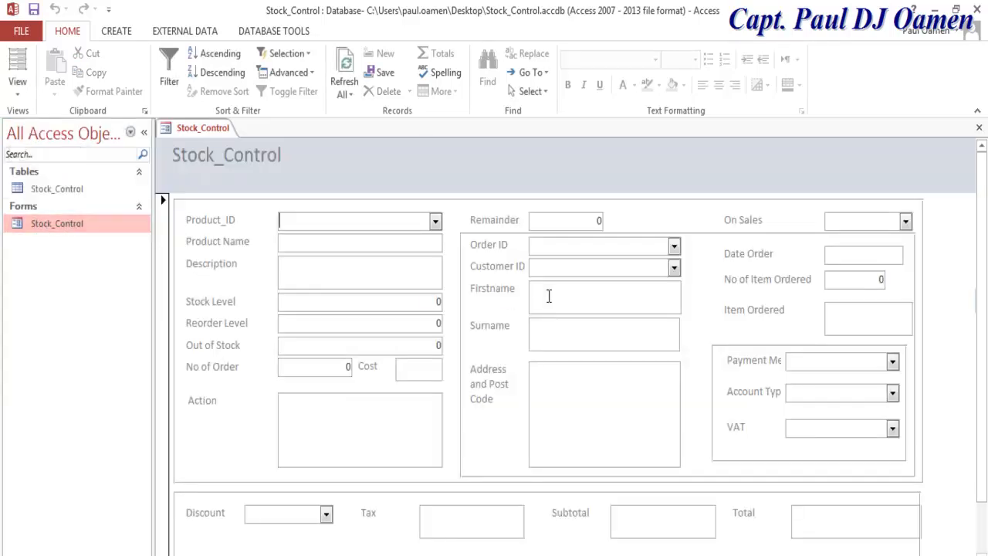
{"action": "right_click", "coordinate": [170, 129]}
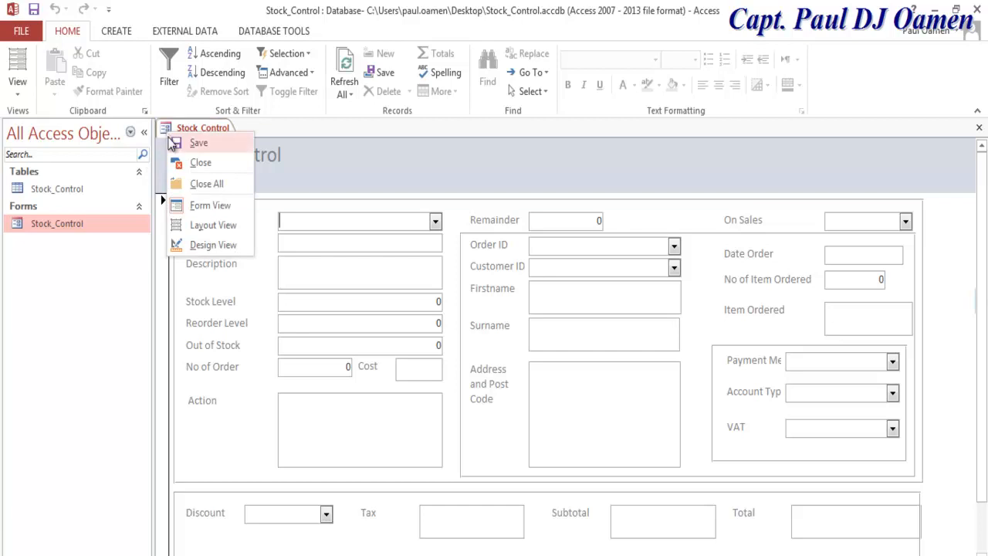
{"action": "left_click", "coordinate": [205, 247]}
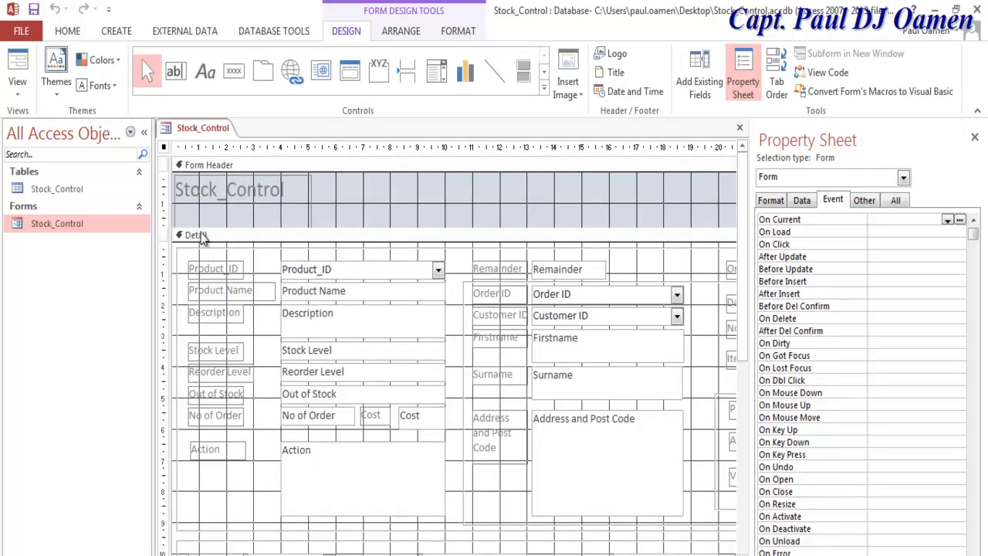
{"action": "left_click", "coordinate": [144, 132]}
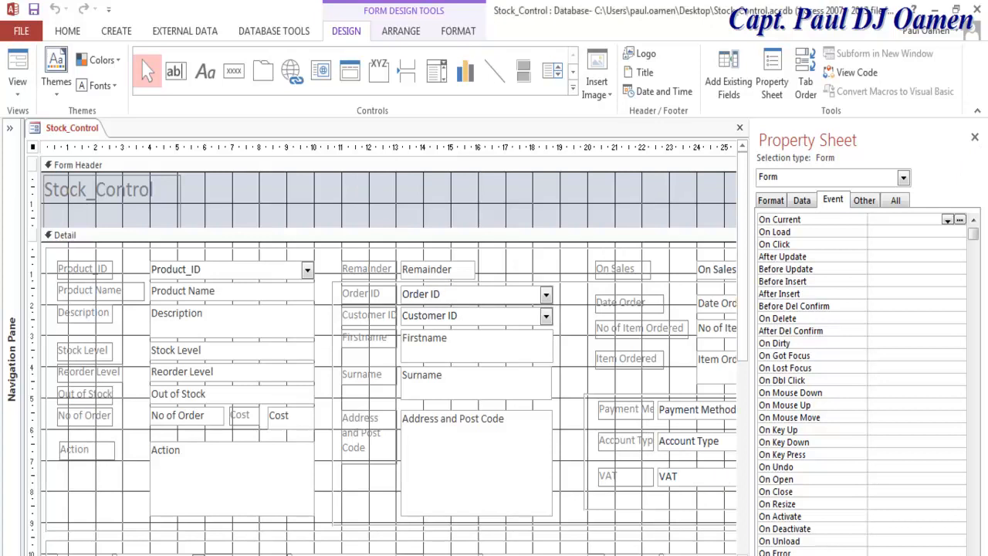
{"action": "scroll", "coordinate": [390, 355], "scroll_direction": "right", "scroll_amount": 5}
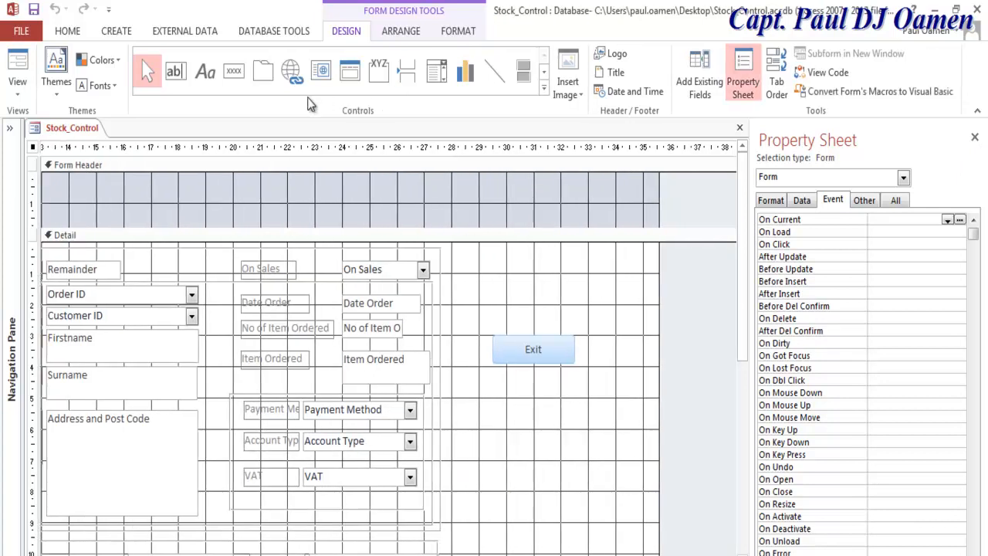
Step: Place a plain command button below Exit, skipping the wizard, and rename it btnEnable
{"action": "left_click", "coordinate": [234, 70]}
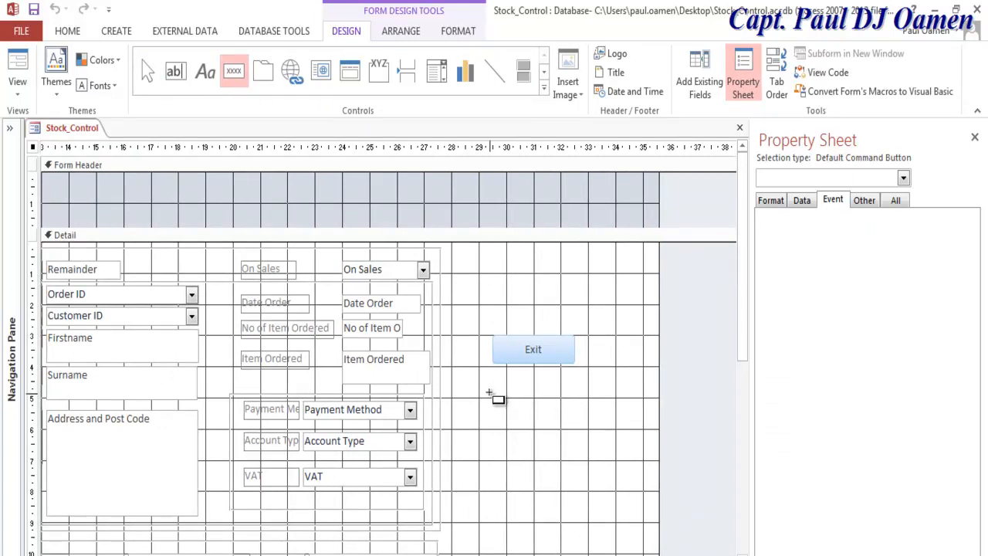
{"action": "left_click", "coordinate": [491, 394]}
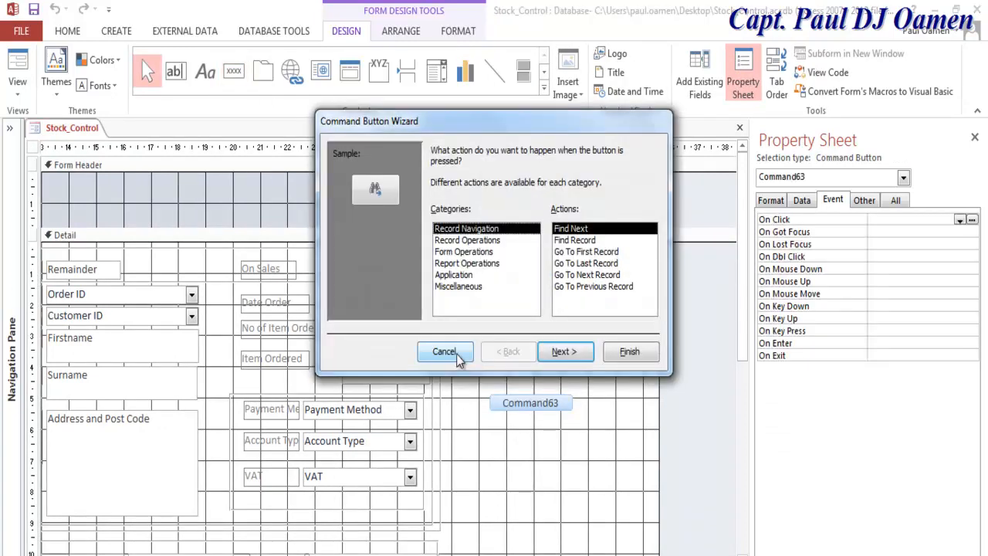
{"action": "left_click", "coordinate": [446, 351]}
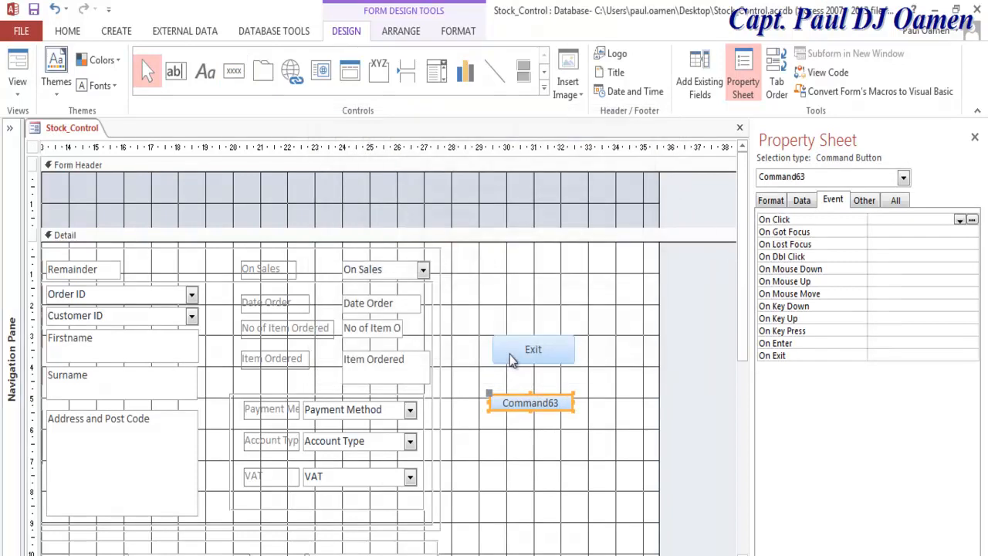
{"action": "left_click", "coordinate": [866, 201]}
{"action": "double_click", "coordinate": [918, 219]}
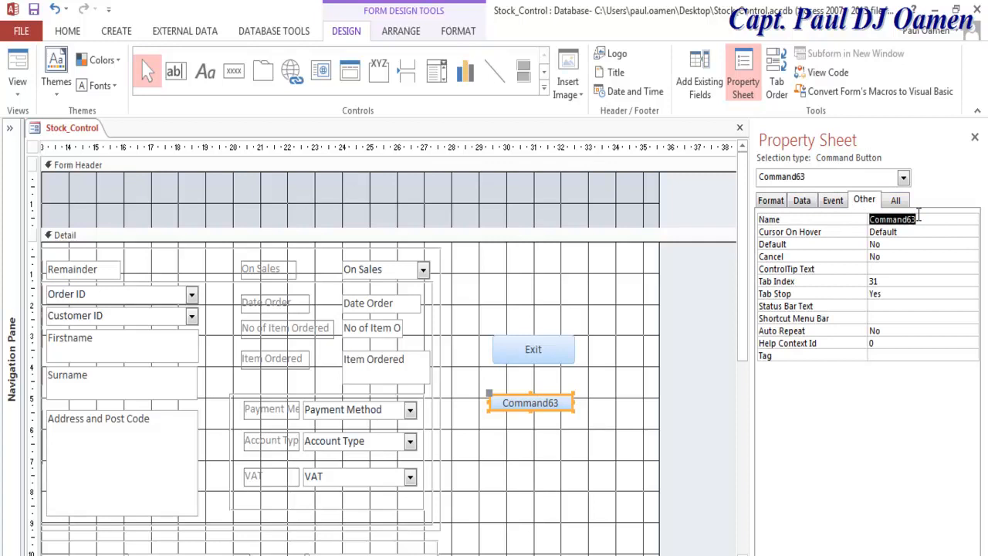
{"action": "type", "text": "btnEnable"}
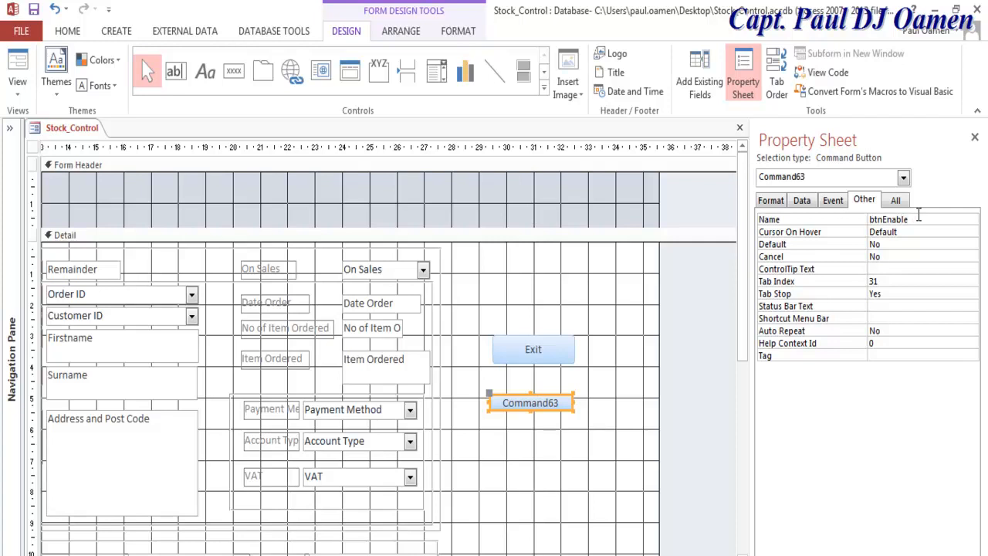
{"action": "left_click_drag", "start_coordinate": [919, 219], "coordinate": [886, 219]}
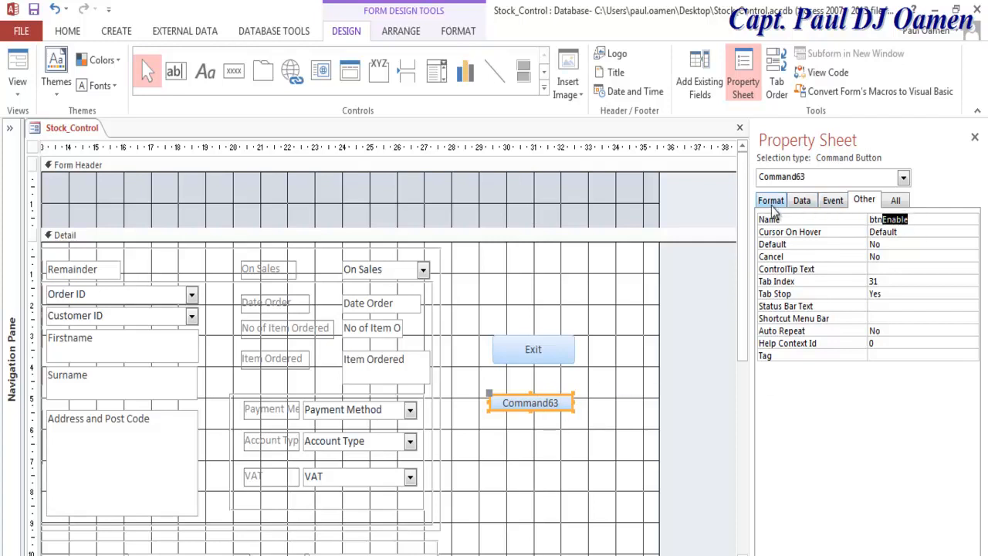
Step: Caption the button Enable and narrow it from the left to 2.788cm by 0.896cm
{"action": "left_click", "coordinate": [896, 200]}
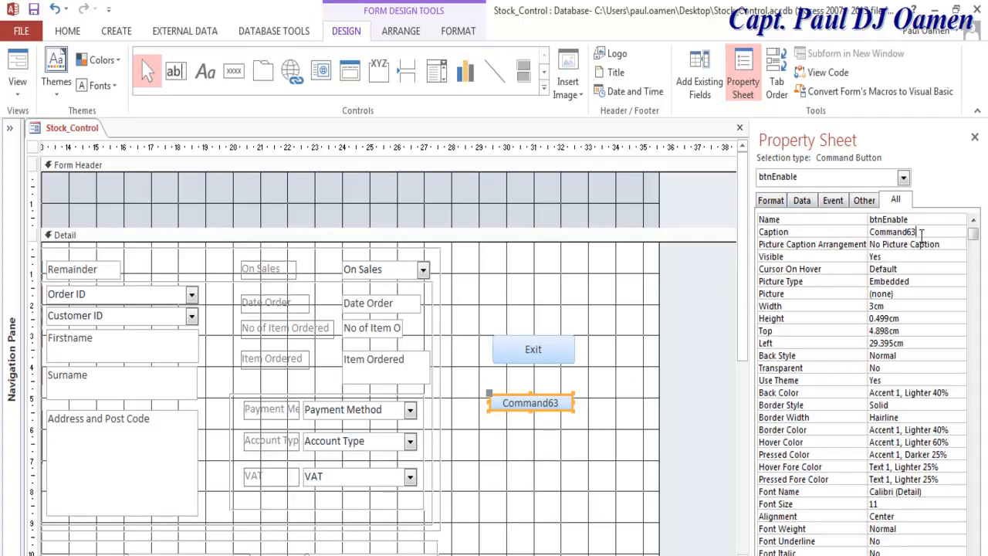
{"action": "left_click_drag", "start_coordinate": [919, 233], "coordinate": [865, 235]}
{"action": "type", "text": "Enable"}
{"action": "left_click", "coordinate": [588, 463]}
{"action": "left_click", "coordinate": [494, 403]}
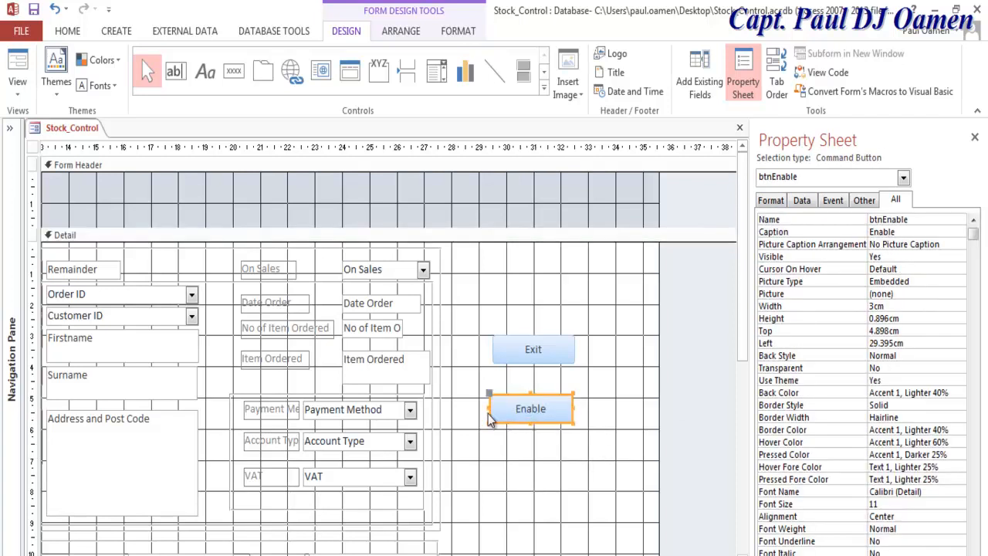
{"action": "left_click_drag", "start_coordinate": [491, 409], "coordinate": [496, 409]}
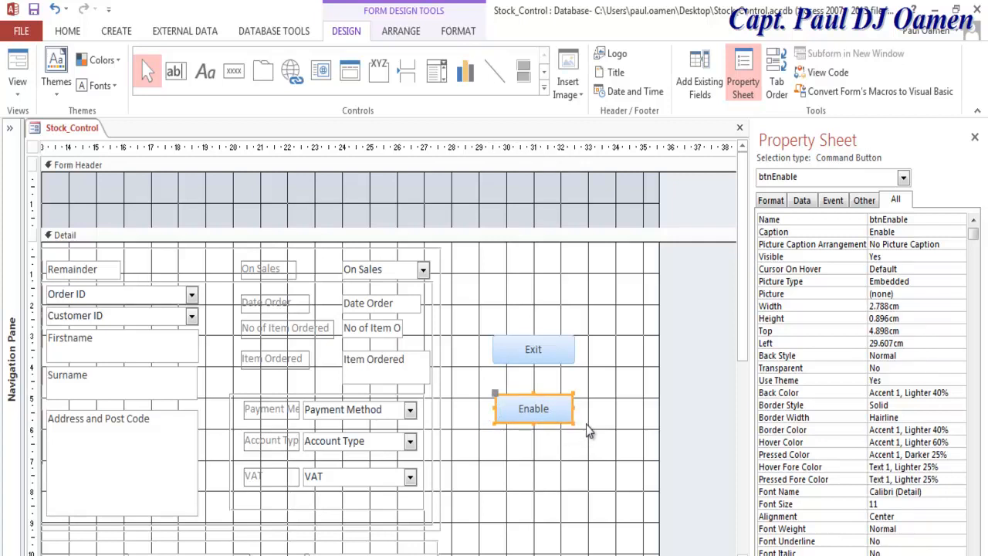
{"action": "left_click", "coordinate": [571, 452]}
{"action": "left_click", "coordinate": [545, 410]}
Step: Create the Enable button's On Click event procedure with the Code Builder
{"action": "left_click", "coordinate": [833, 202]}
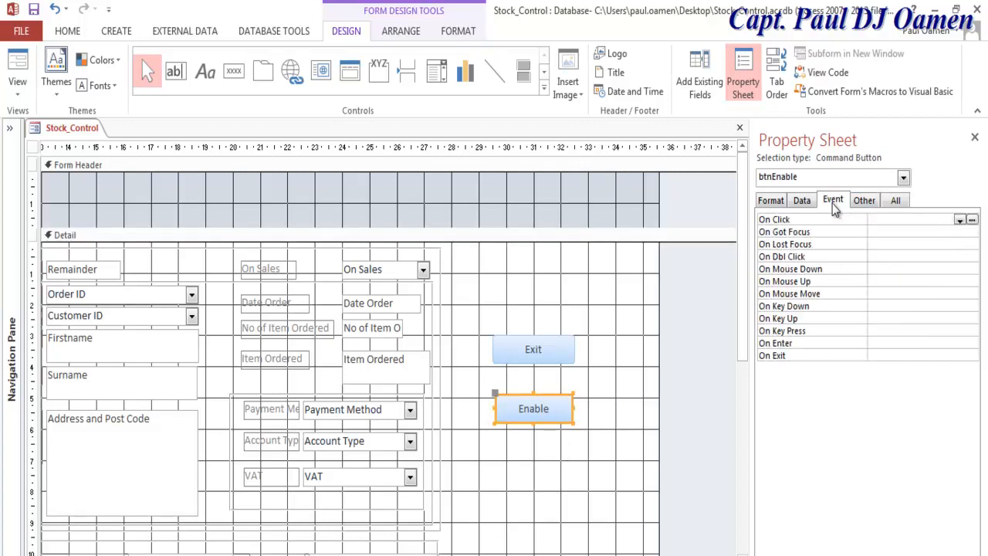
{"action": "left_click", "coordinate": [972, 221]}
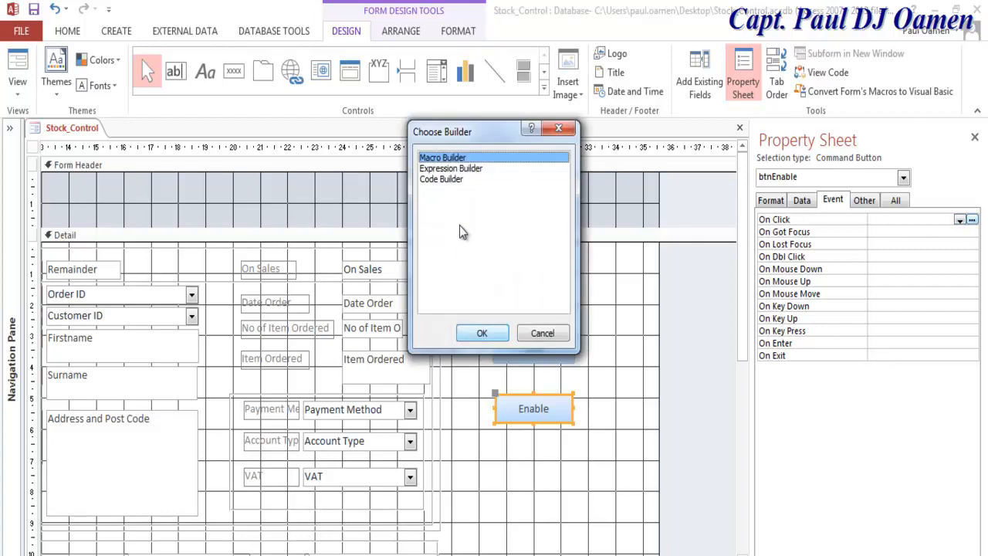
{"action": "left_click", "coordinate": [454, 181]}
{"action": "left_click", "coordinate": [484, 334]}
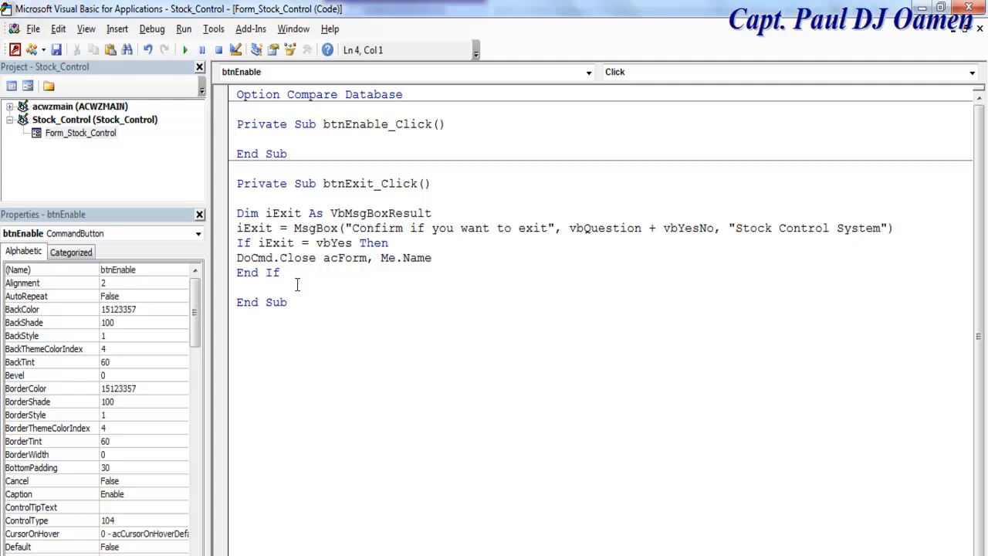
Step: Write DoCmd.ShowToolbar "Ribbon", acToolbarYes in btnEnable_Click and return to form design
{"action": "left_click_drag", "start_coordinate": [274, 259], "coordinate": [237, 261]}
{"action": "key", "text": "ctrl+c"}
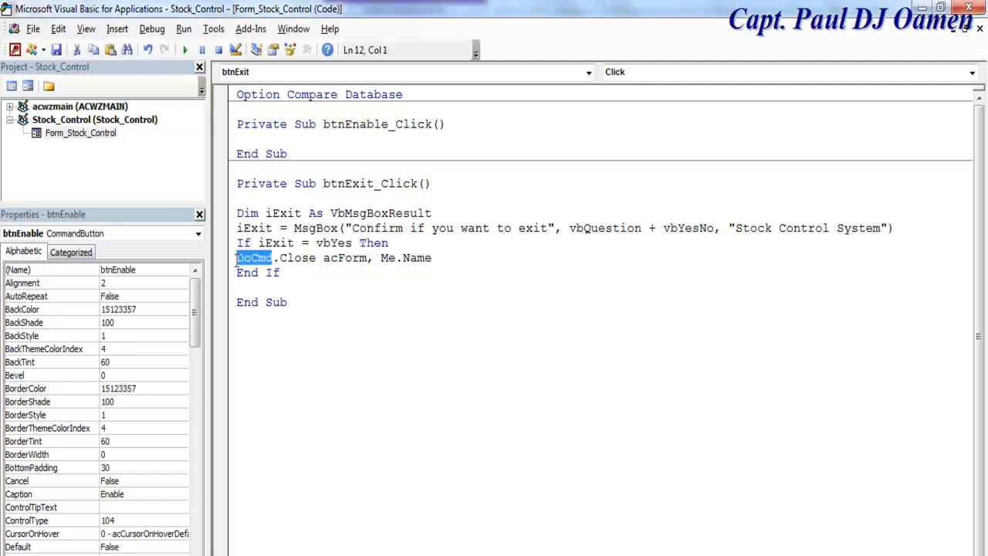
{"action": "left_click", "coordinate": [271, 143]}
{"action": "key", "text": "ctrl+v"}
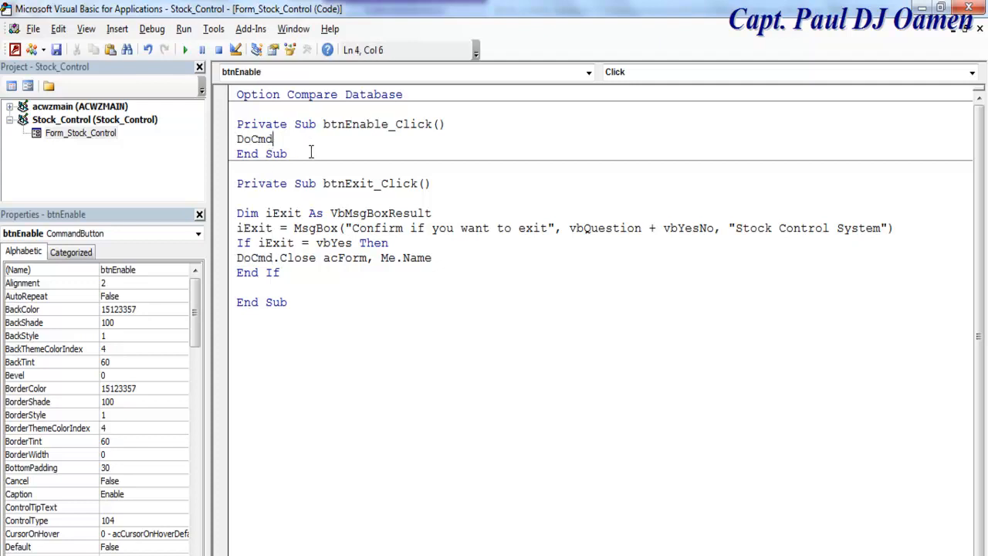
{"action": "type", "text": "."}
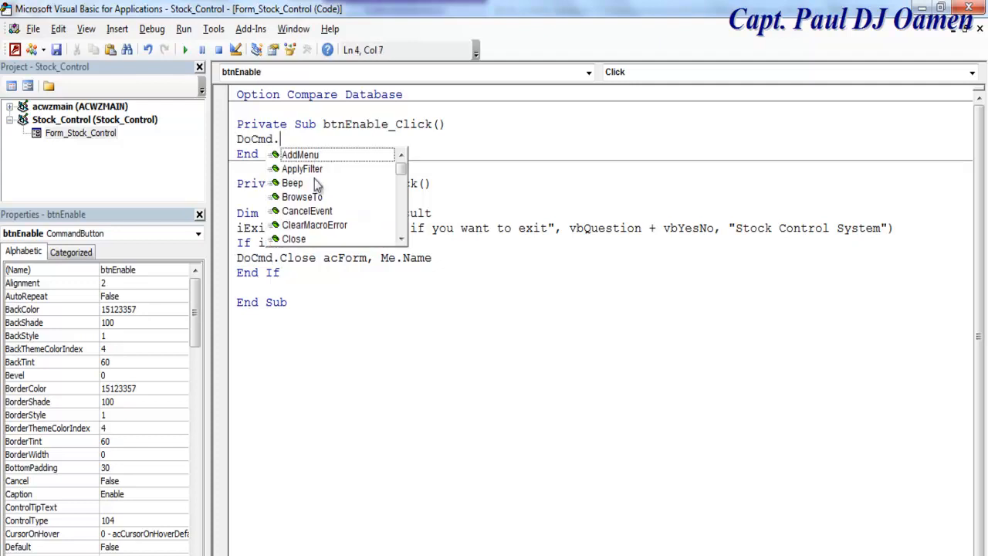
{"action": "type", "text": "s"}
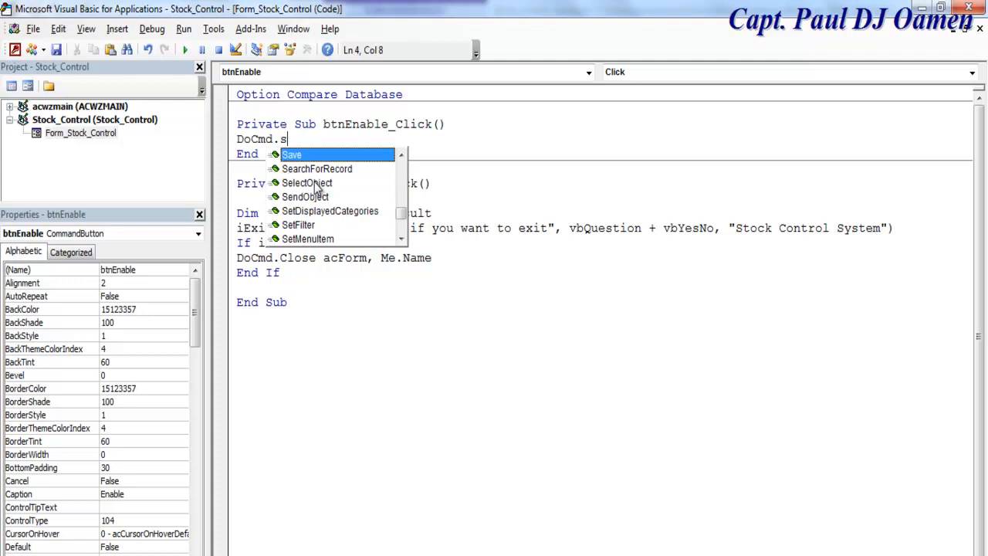
{"action": "type", "text": "h"}
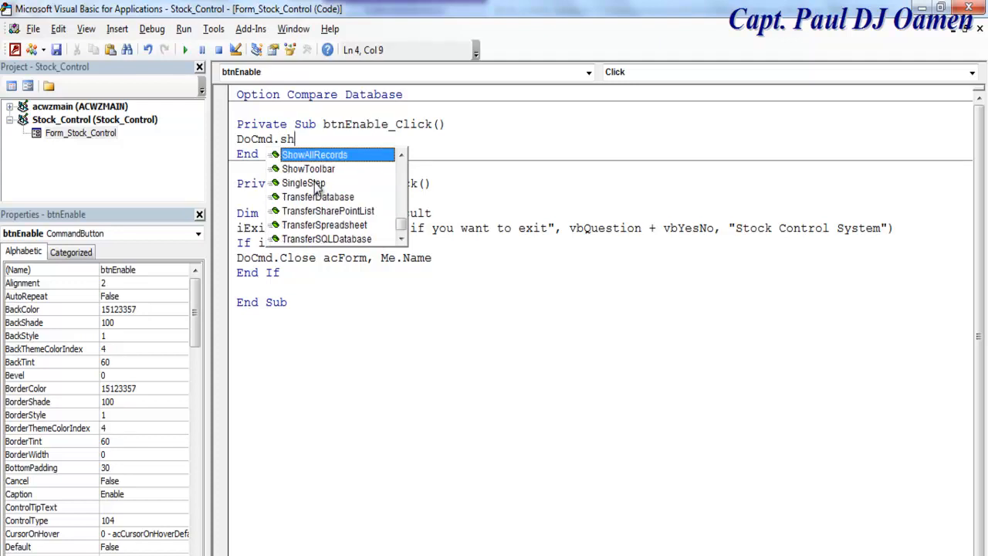
{"action": "type", "text": "owt"}
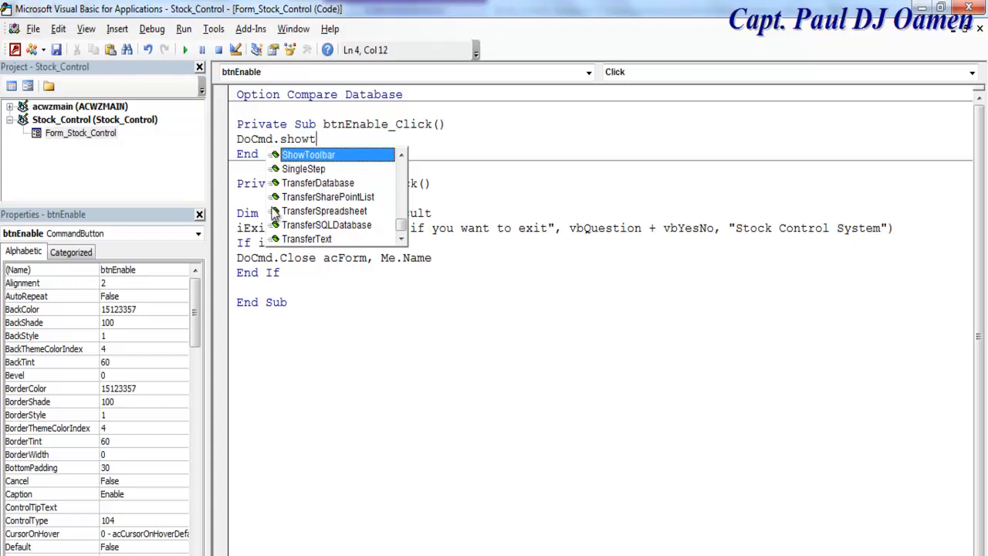
{"action": "double_click", "coordinate": [335, 161]}
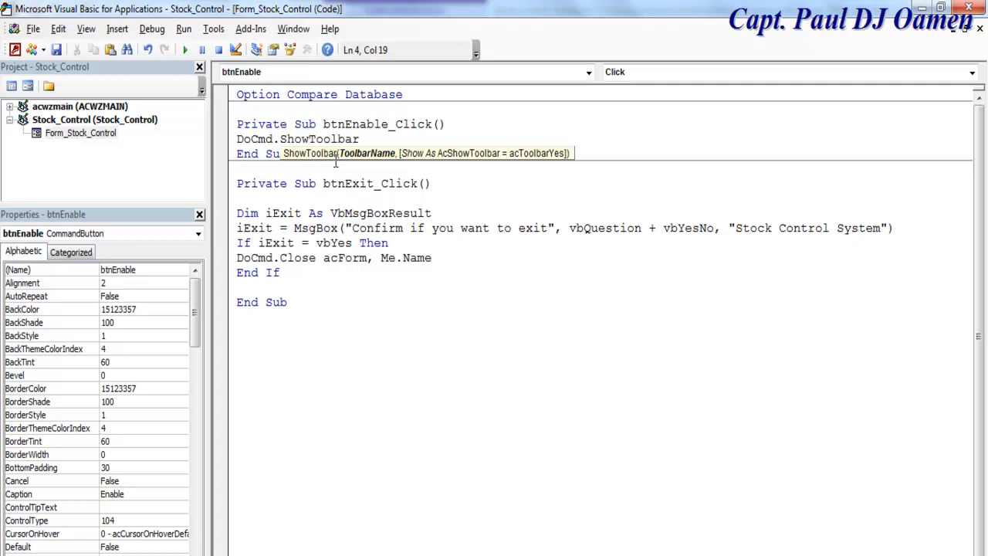
{"action": "type", "text": "\"Ribbon\" ,"}
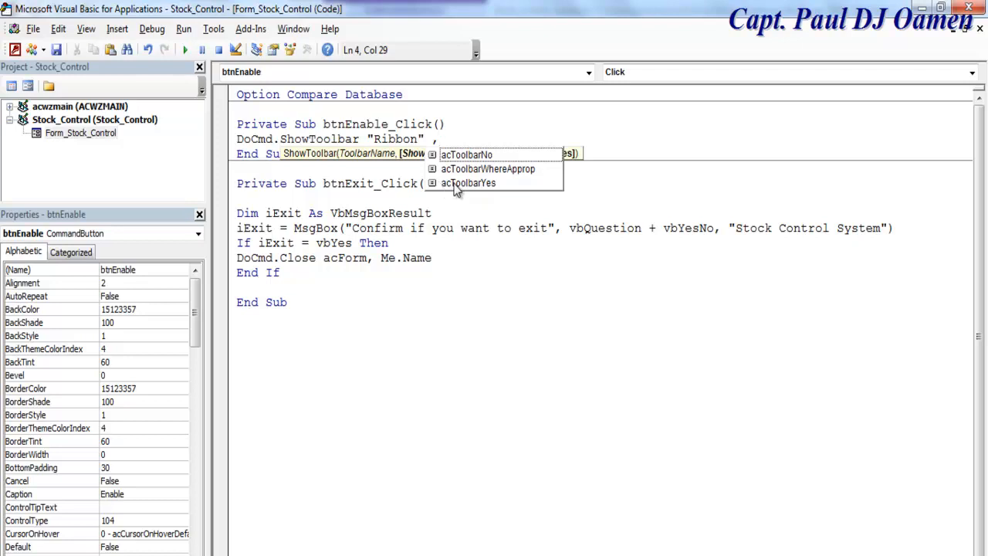
{"action": "double_click", "coordinate": [479, 185]}
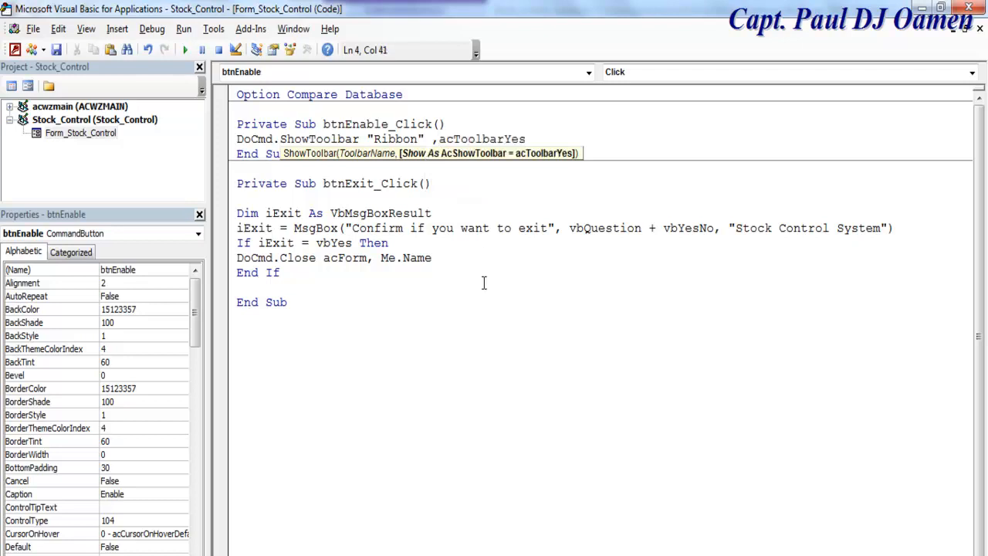
{"action": "left_click", "coordinate": [491, 310]}
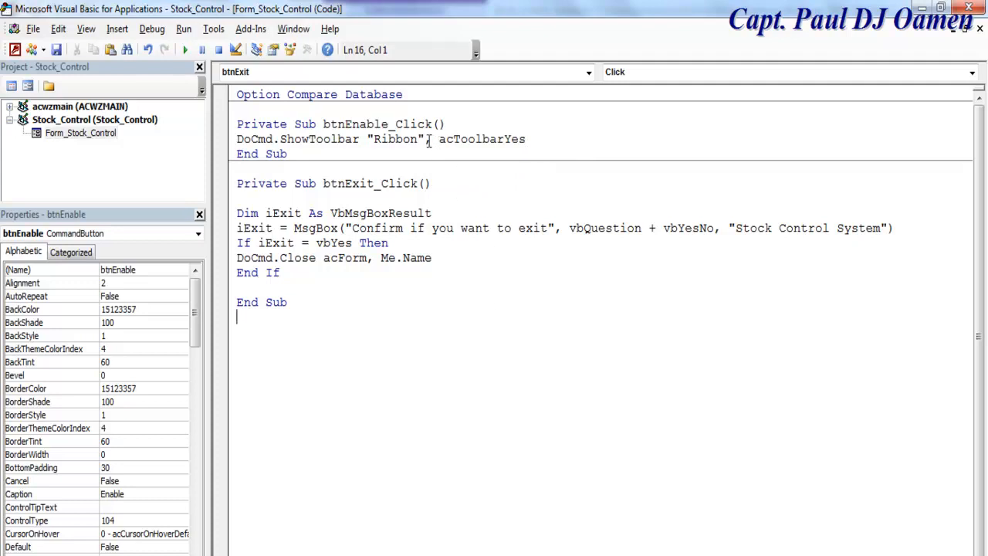
{"action": "left_click_drag", "start_coordinate": [428, 139], "coordinate": [239, 140]}
{"action": "key", "text": "ctrl+c"}
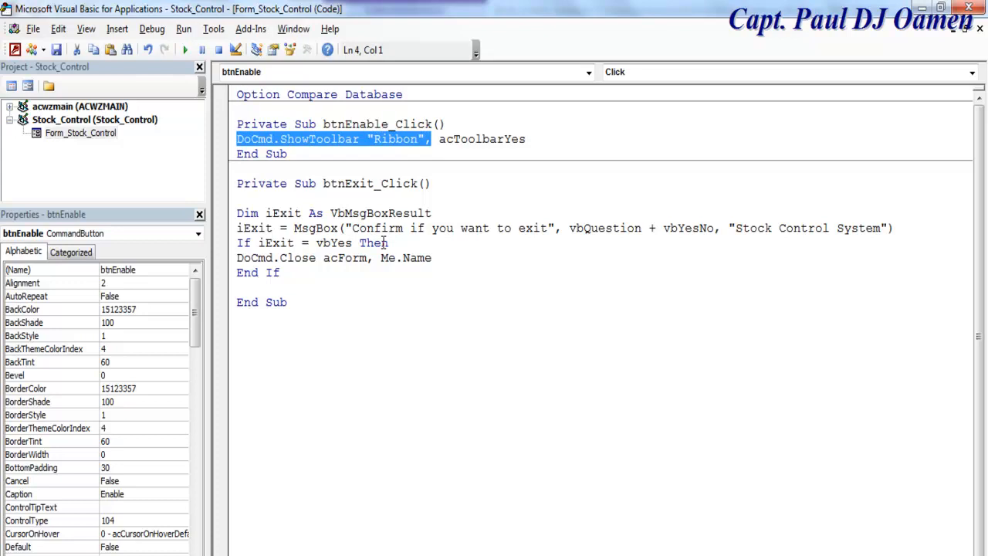
{"action": "left_click", "coordinate": [27, 86]}
Step: Open the Code Builder for the Detail section's On Dbl Click event
{"action": "left_click", "coordinate": [550, 280]}
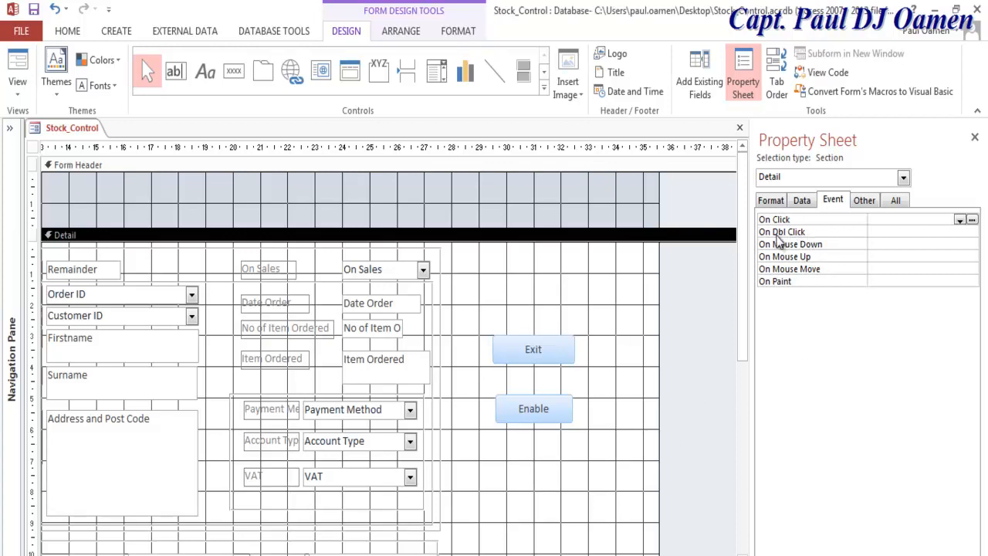
{"action": "double_click", "coordinate": [972, 232]}
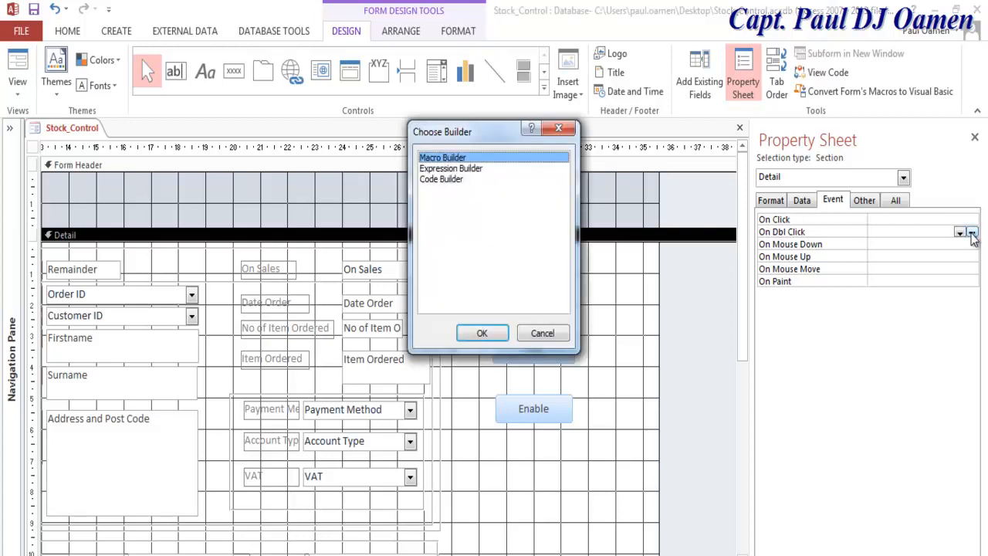
{"action": "left_click", "coordinate": [441, 179]}
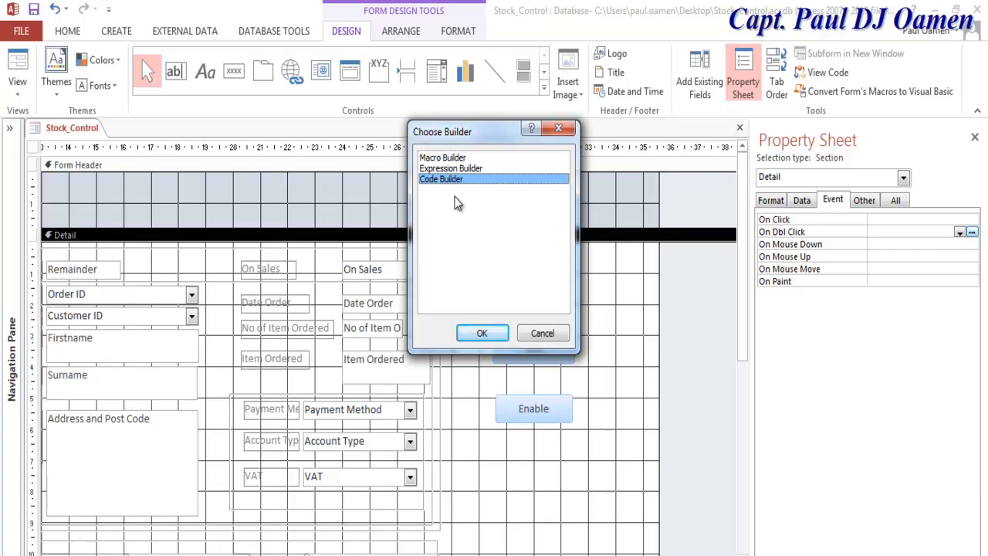
{"action": "left_click", "coordinate": [482, 333]}
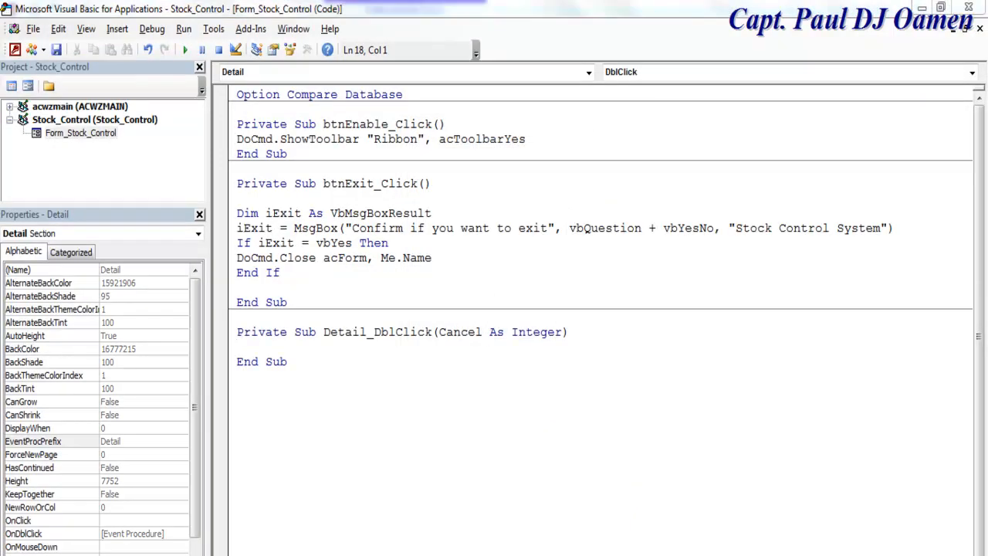
Step: Create a Form_DblClick procedure using the object and event dropdowns
{"action": "left_click", "coordinate": [590, 73]}
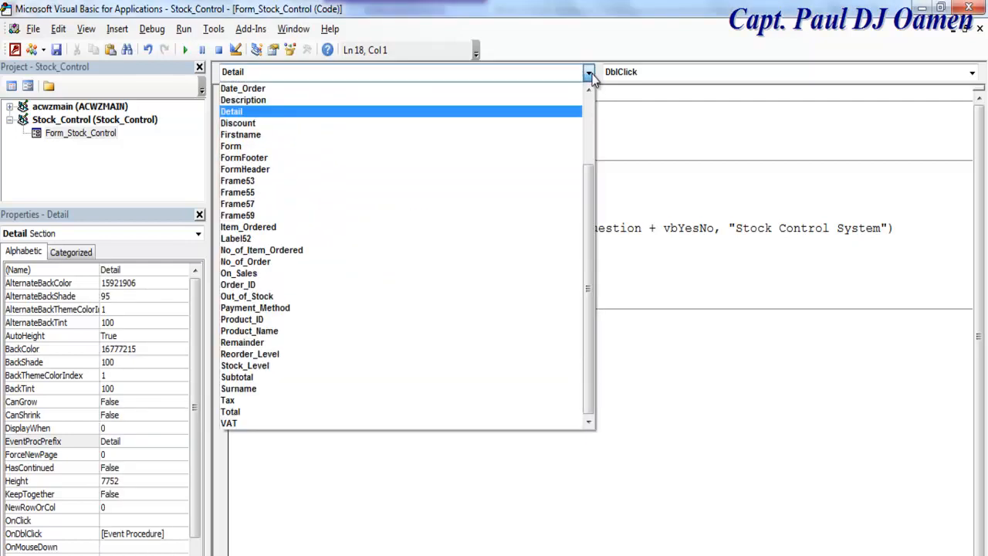
{"action": "left_click", "coordinate": [329, 150]}
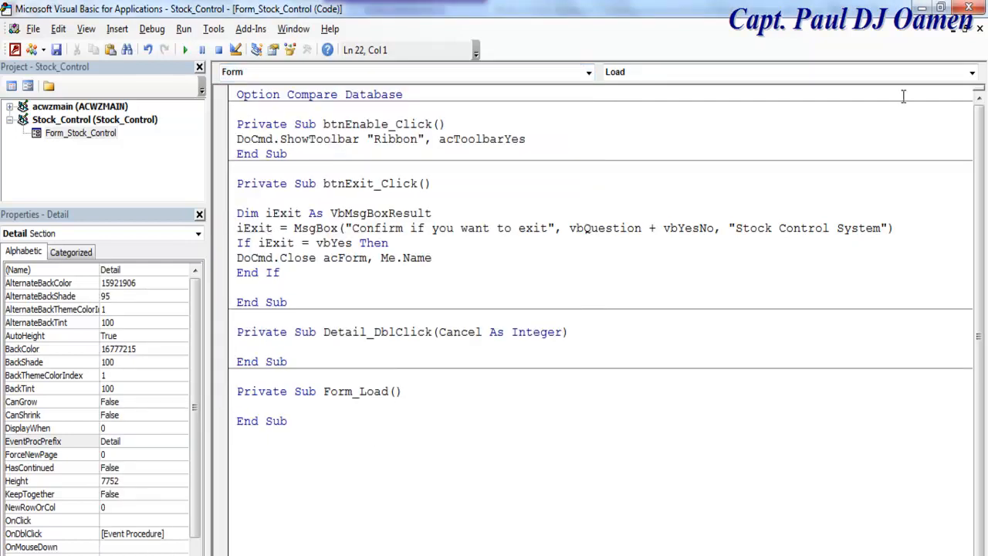
{"action": "left_click", "coordinate": [972, 72]}
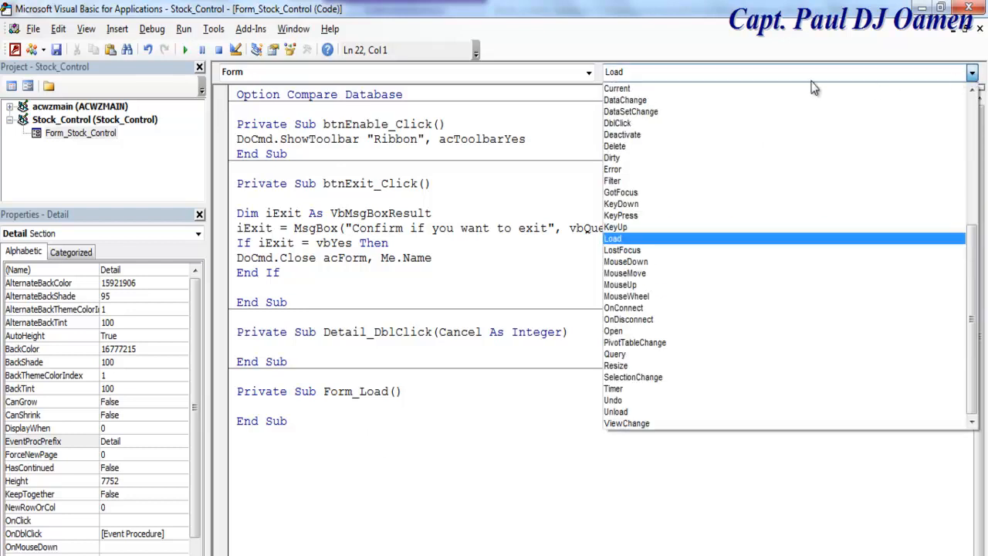
{"action": "left_click", "coordinate": [618, 123]}
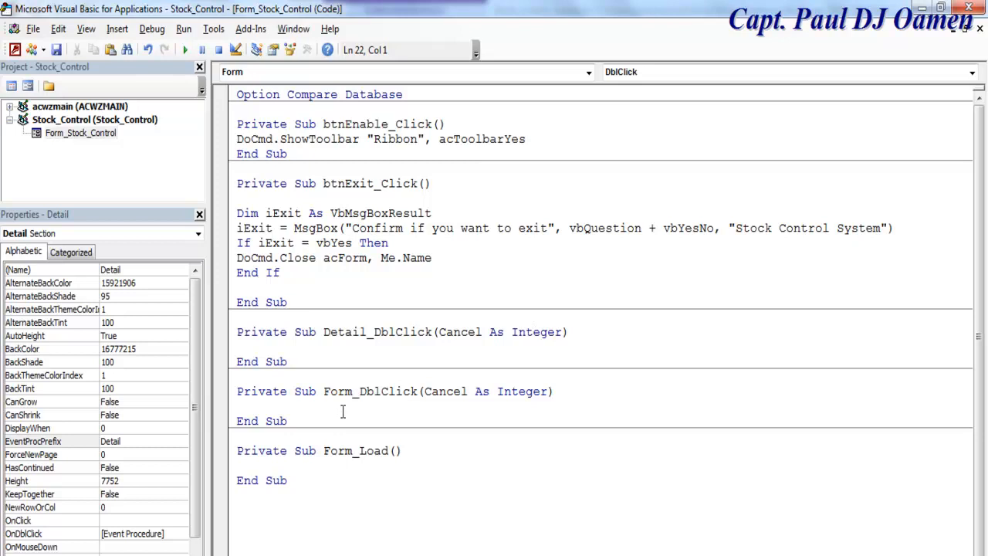
Step: Make it run DoCmd.ShowToolbar "Ribbon", acToolbarNo, then return to the form design
{"action": "key", "text": "ctrl+v"}
{"action": "key", "text": "BackSpace"}
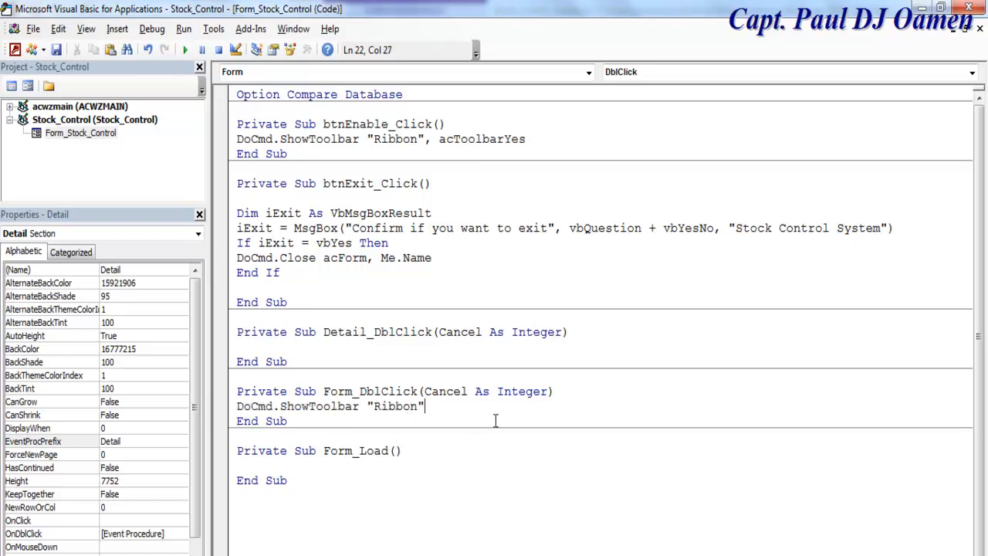
{"action": "type", "text": ","}
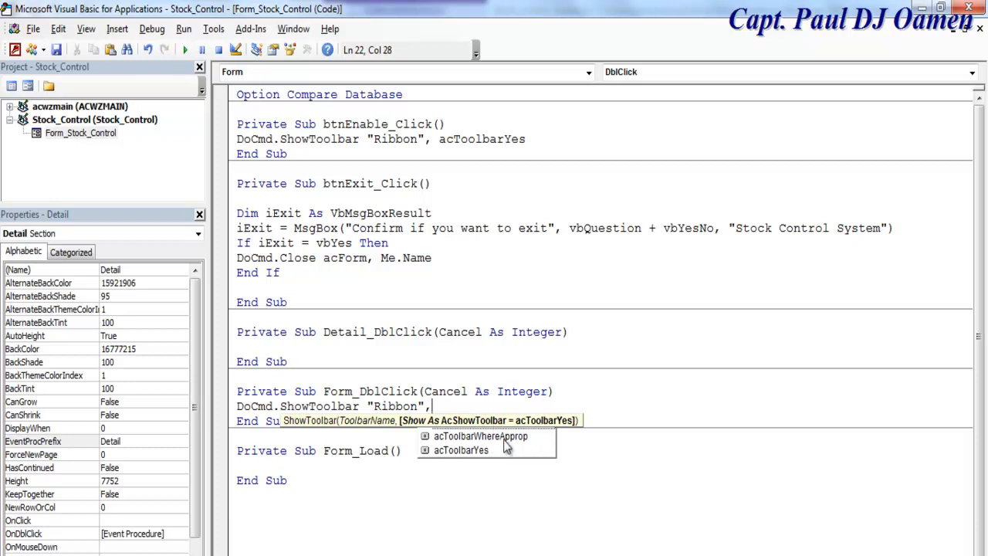
{"action": "left_click", "coordinate": [509, 429]}
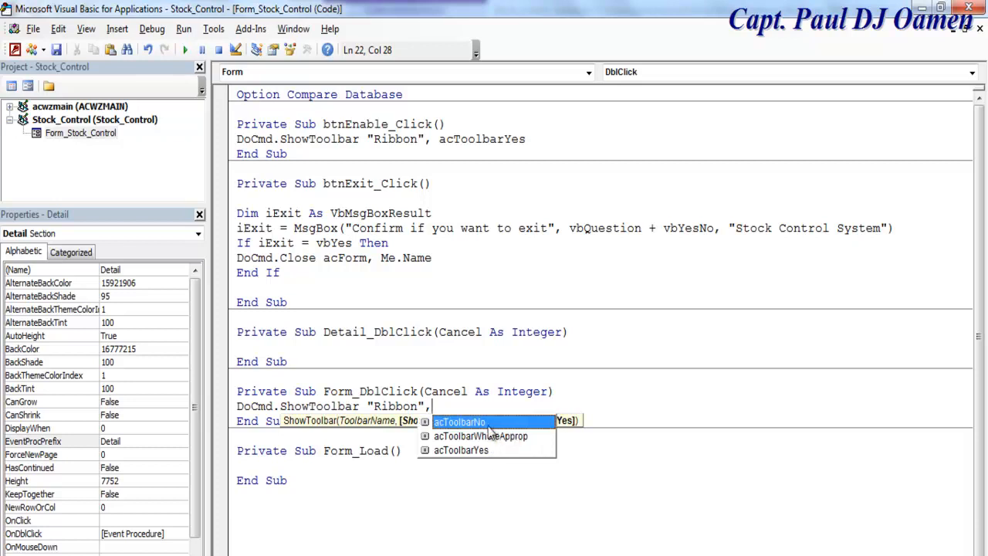
{"action": "double_click", "coordinate": [489, 426]}
{"action": "left_click", "coordinate": [503, 497]}
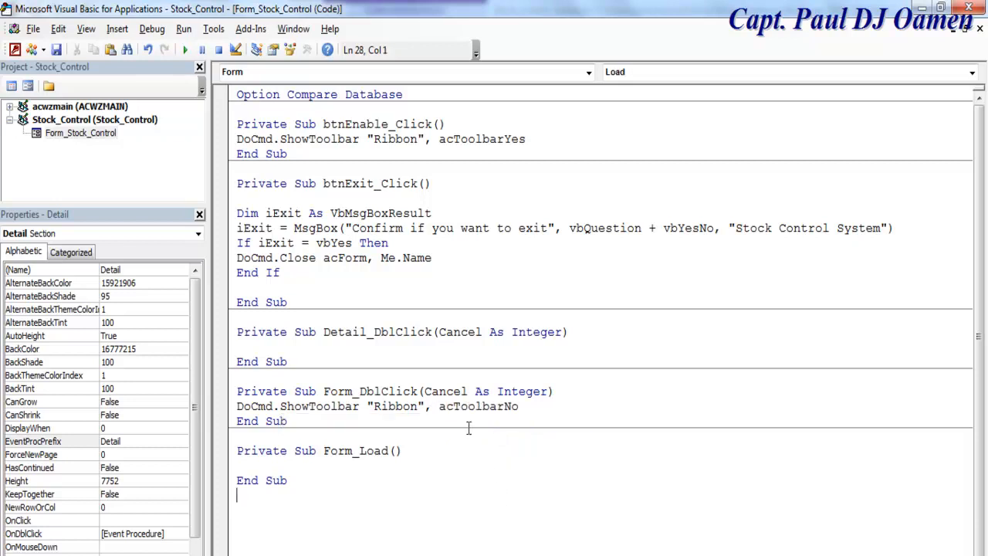
{"action": "left_click_drag", "start_coordinate": [524, 408], "coordinate": [227, 405]}
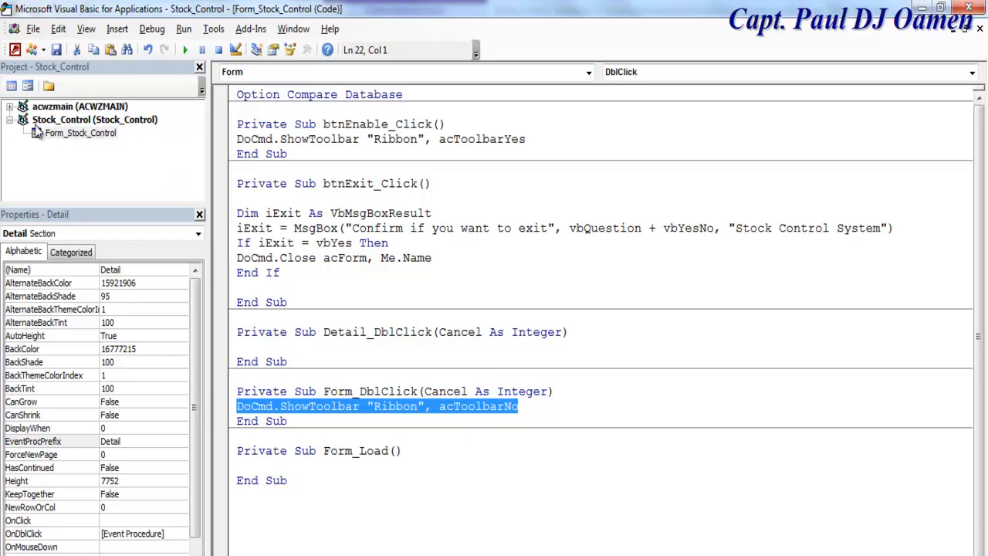
{"action": "left_click", "coordinate": [29, 89]}
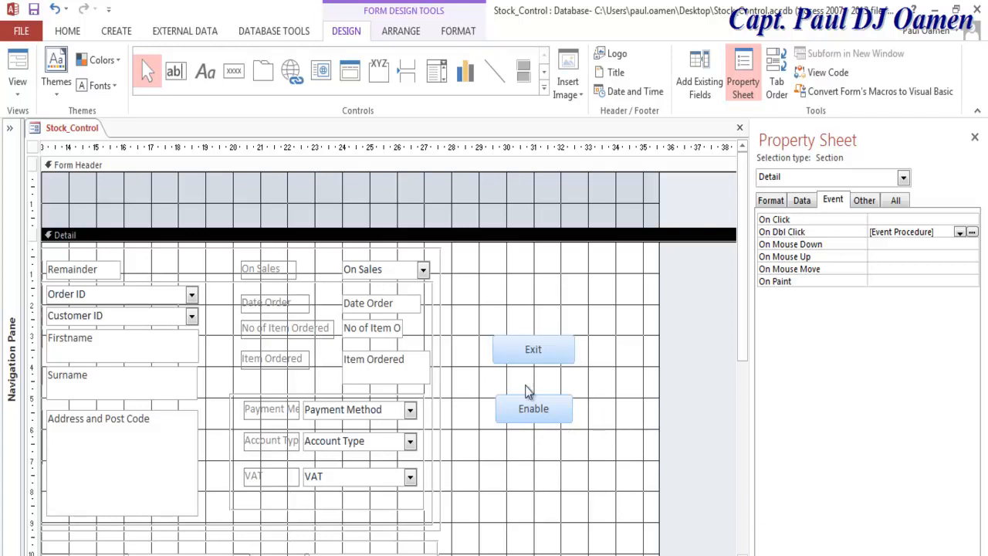
Step: Place a plain button below Enable, then set its Name to btnDisable and Caption to Disable
{"action": "left_click", "coordinate": [234, 70]}
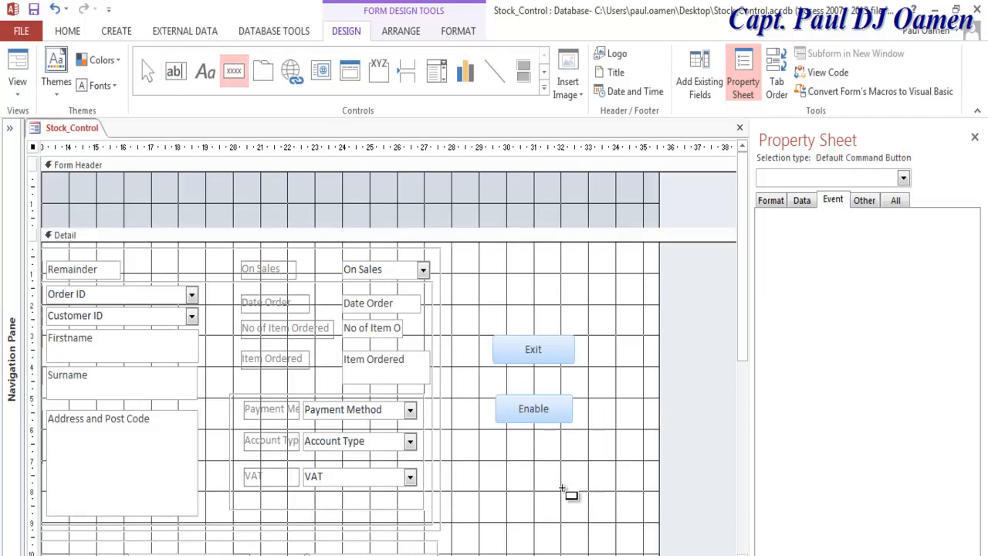
{"action": "left_click", "coordinate": [517, 464]}
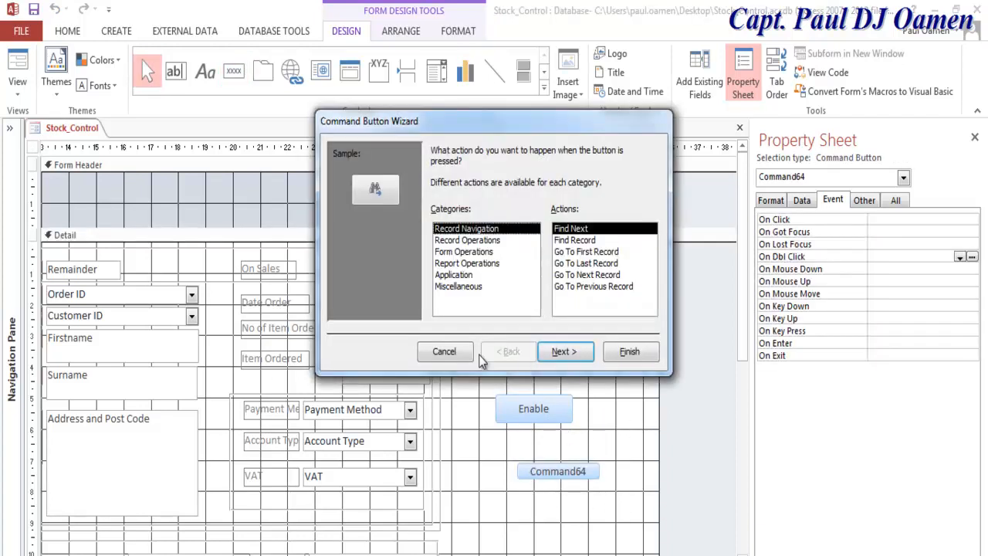
{"action": "left_click", "coordinate": [458, 352]}
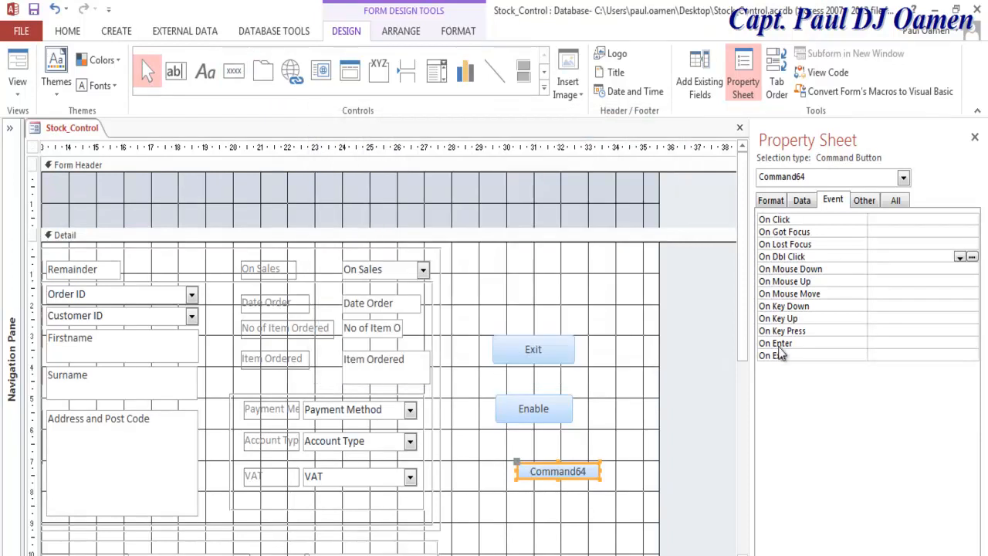
{"action": "left_click", "coordinate": [895, 202]}
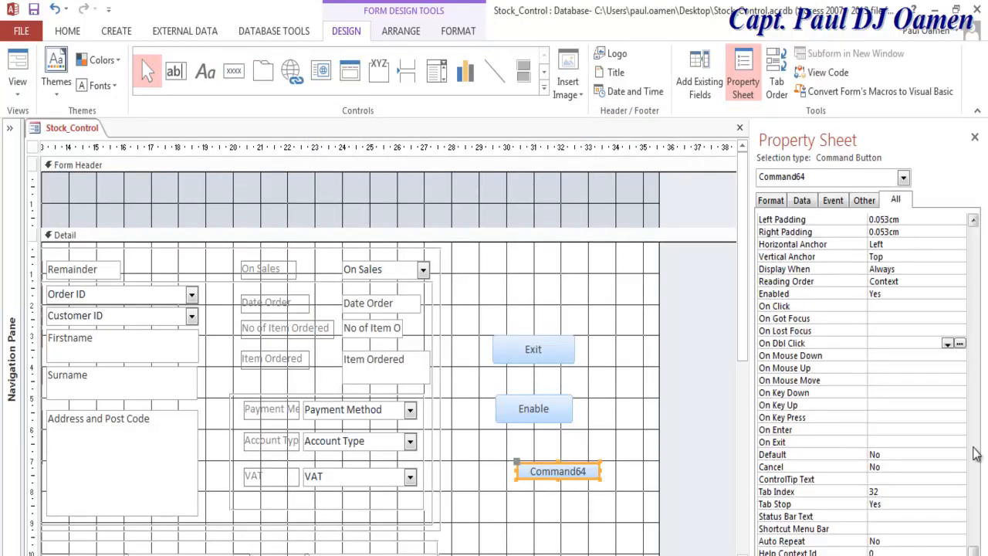
{"action": "left_click_drag", "start_coordinate": [974, 513], "coordinate": [869, 221]}
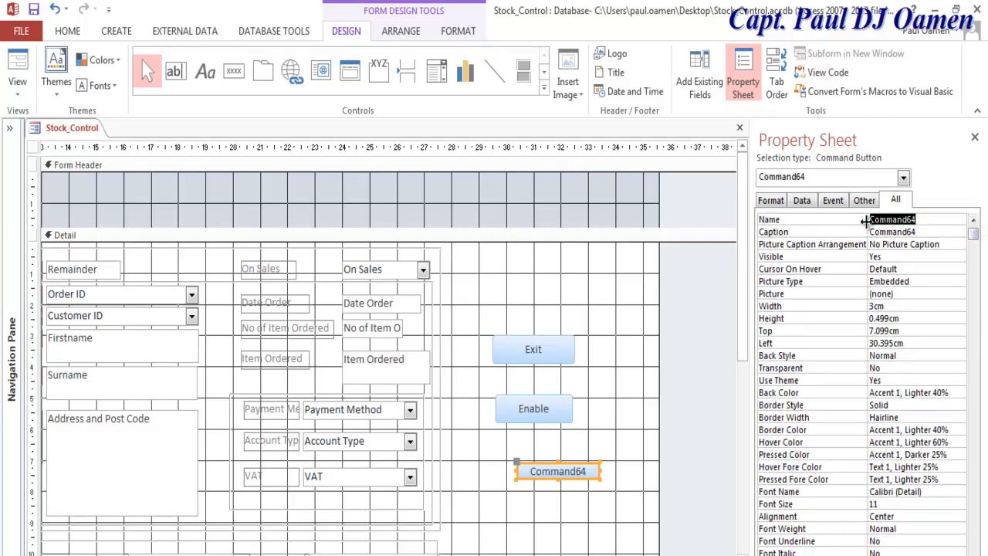
{"action": "key", "text": "BackSpace"}
{"action": "type", "text": "btnDisable"}
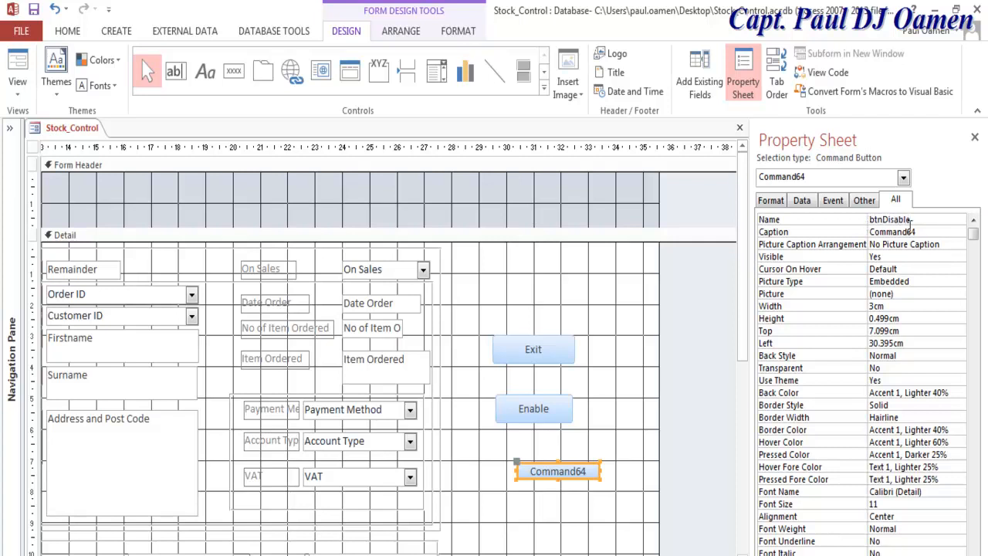
{"action": "key", "text": "Return"}
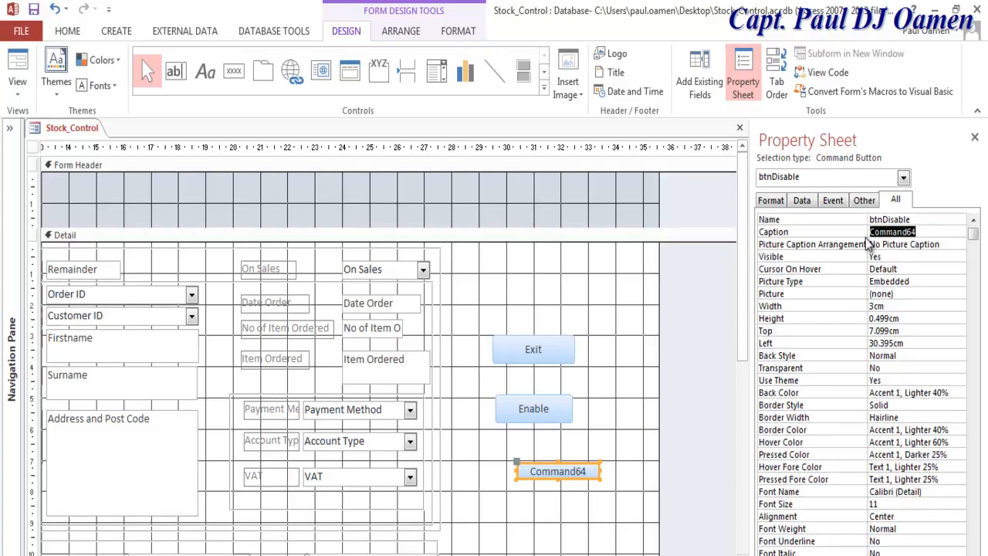
{"action": "type", "text": "Disable Ribbon"}
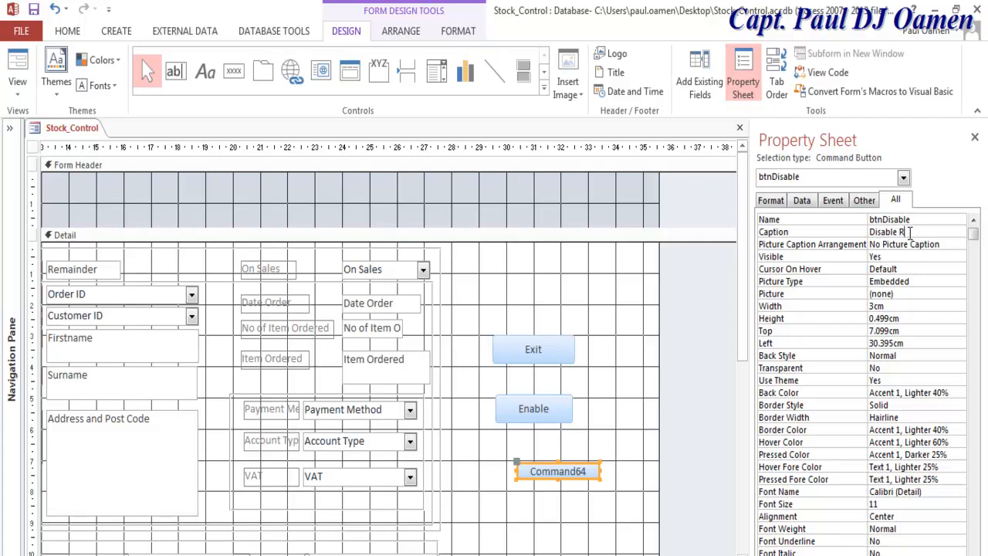
Step: Caption the first button Enable Ribbon and line Disable Ribbon up directly beneath it
{"action": "type", "text": "bb"}
{"action": "left_click", "coordinate": [561, 408]}
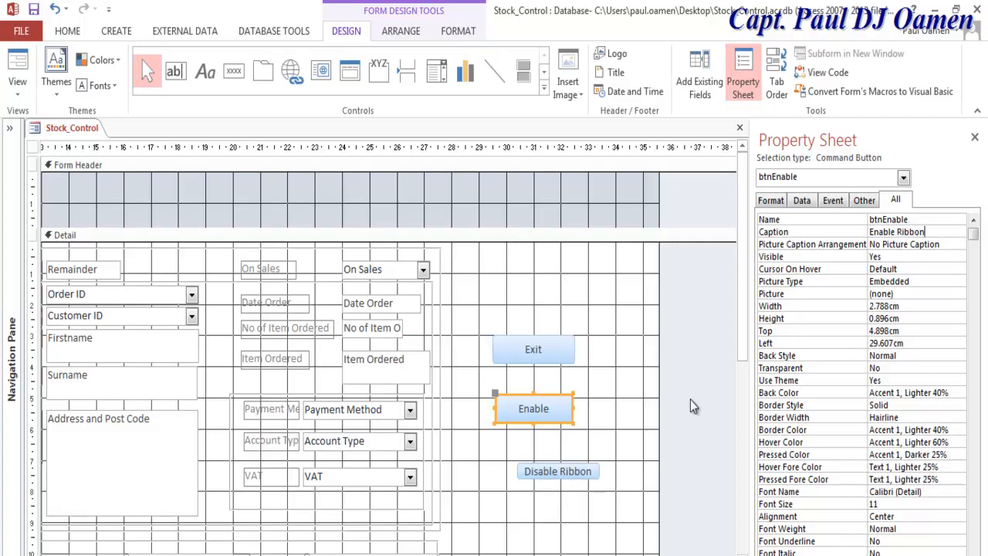
{"action": "left_click", "coordinate": [618, 426]}
{"action": "left_click_drag", "start_coordinate": [576, 478], "coordinate": [543, 472]}
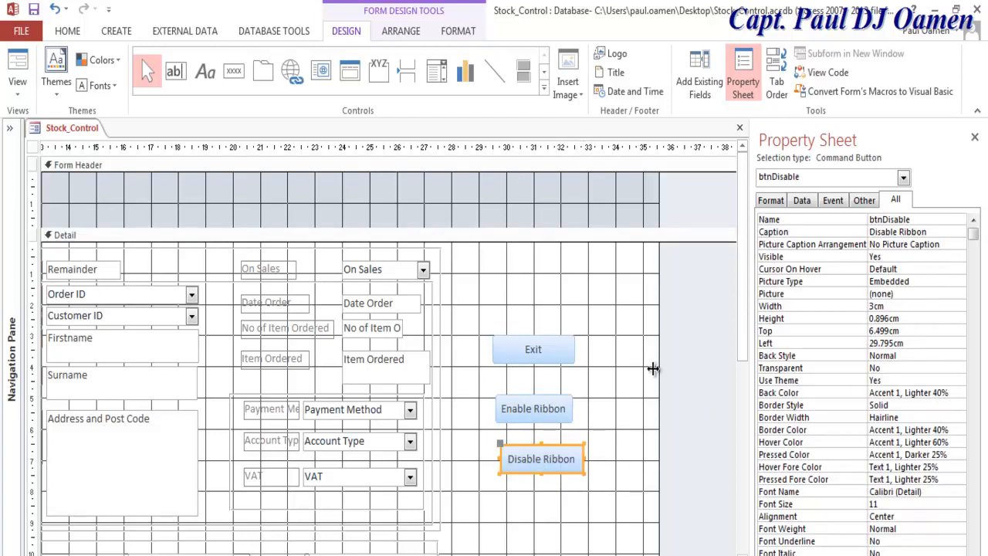
{"action": "left_click", "coordinate": [841, 202]}
Step: Give btnDisable an On Click procedure running DoCmd.ShowToolbar 'Ribbon', acToolbarNo, then return to design
{"action": "left_click", "coordinate": [972, 220]}
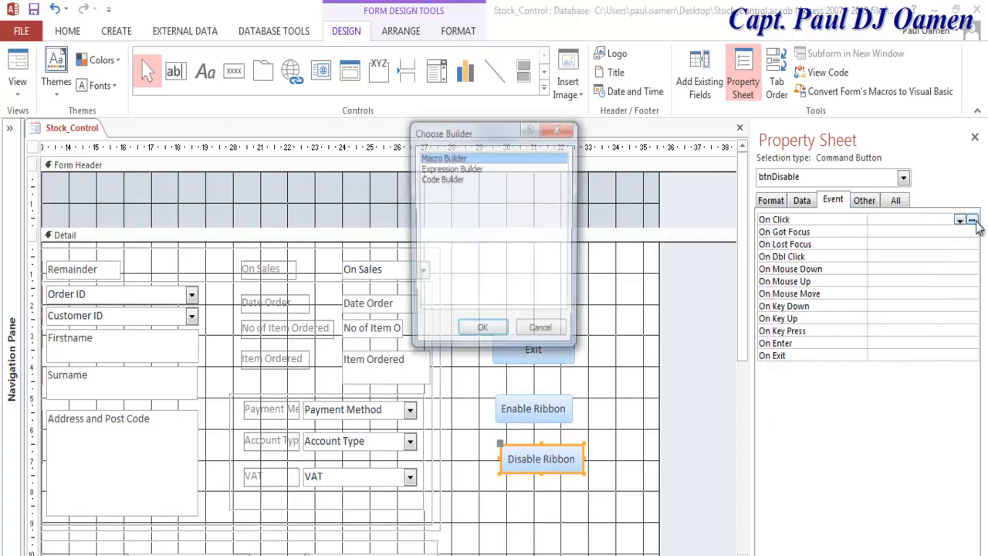
{"action": "left_click", "coordinate": [454, 179]}
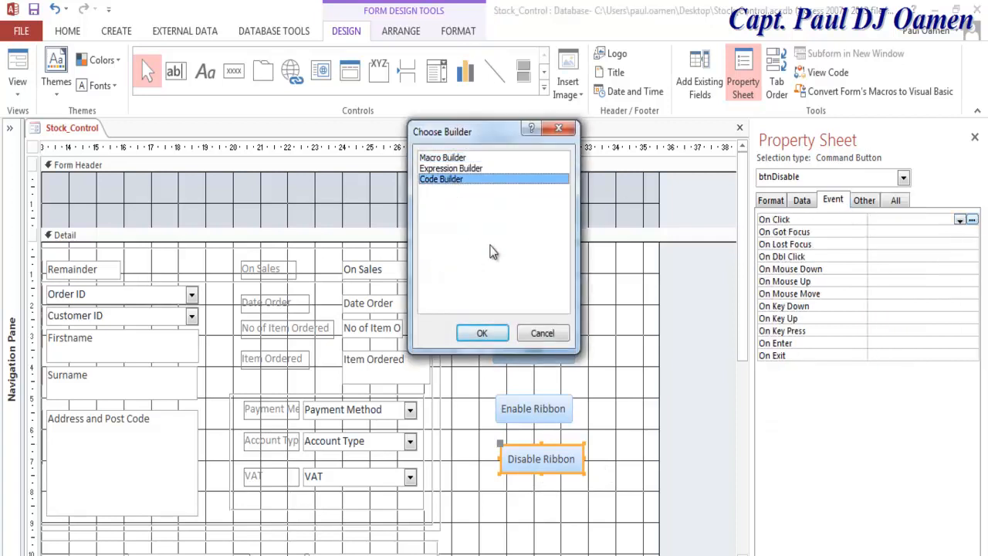
{"action": "left_click", "coordinate": [481, 333]}
{"action": "type", "text": "DoCmd.ShowToolbar \"Ribbon\", acToolbarNo"}
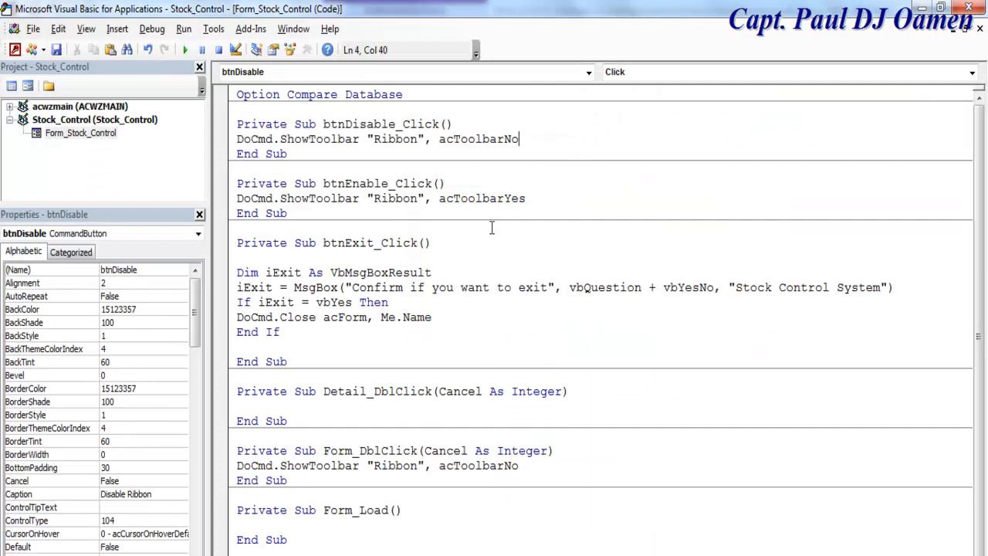
{"action": "left_click", "coordinate": [525, 275]}
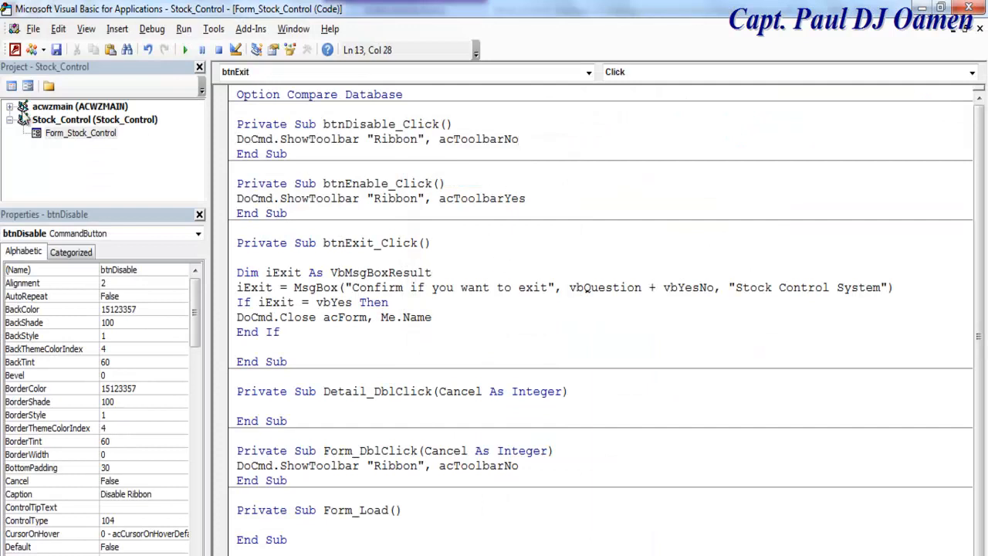
{"action": "left_click", "coordinate": [29, 86]}
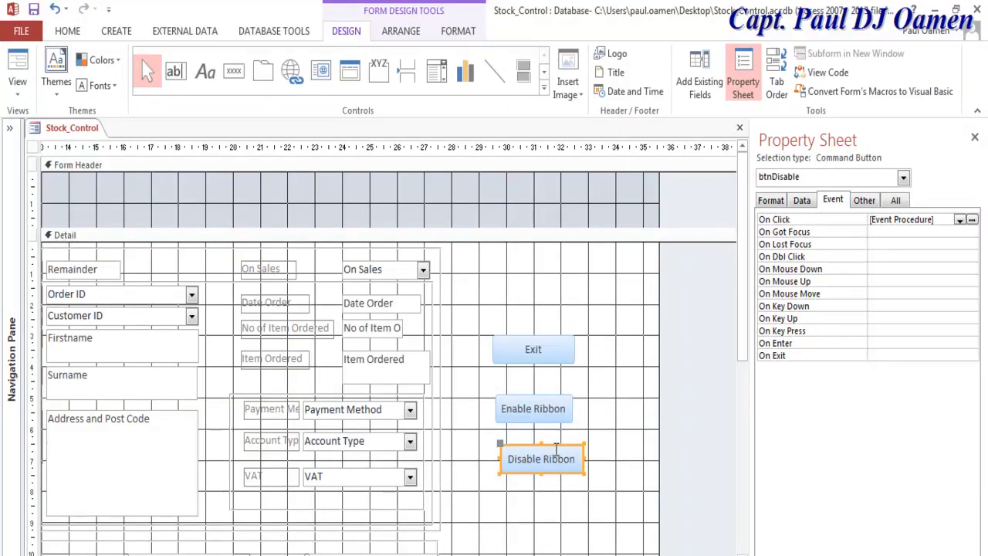
Step: Switch to Form View and toggle the ribbon on and off with Enable Ribbon and Disable Ribbon
{"action": "left_click", "coordinate": [514, 321]}
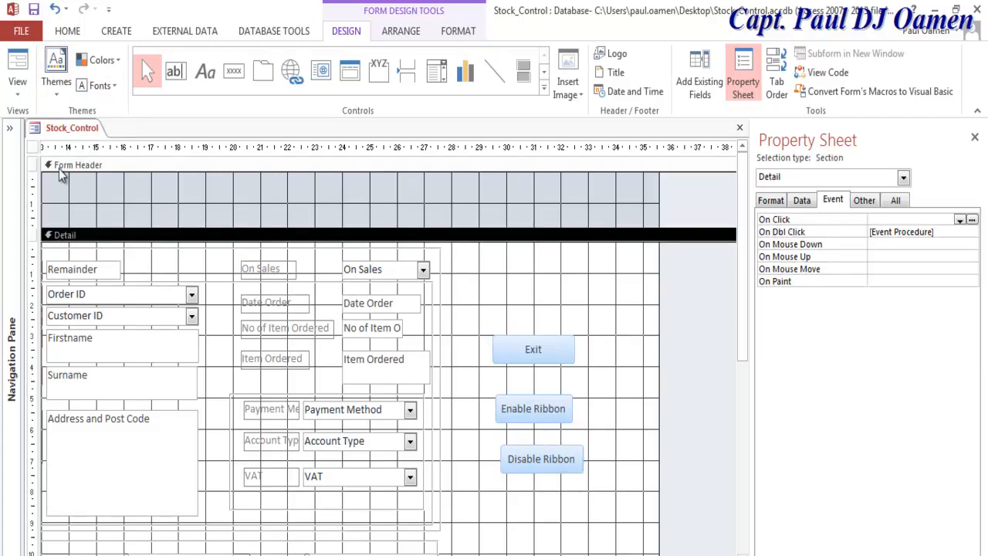
{"action": "left_click", "coordinate": [17, 86]}
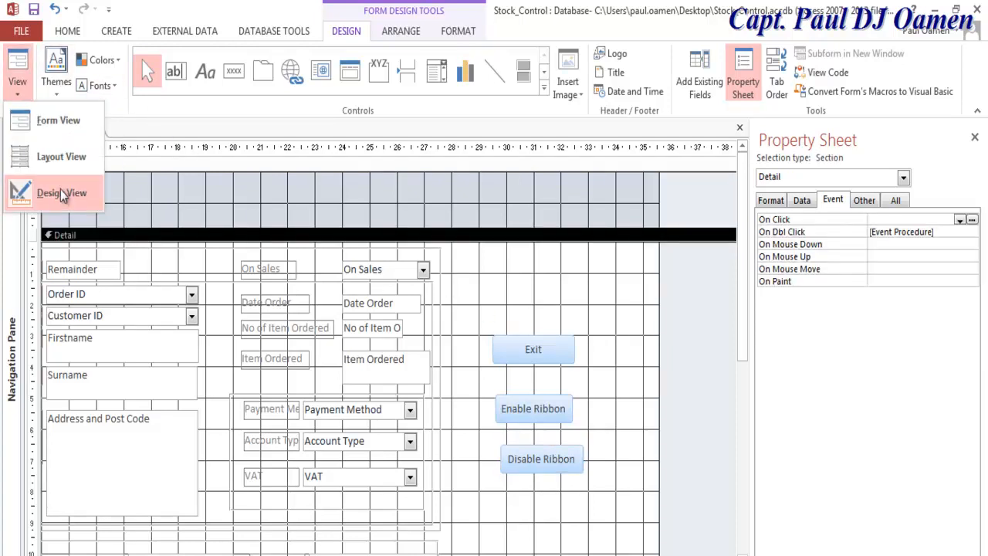
{"action": "left_click", "coordinate": [62, 121]}
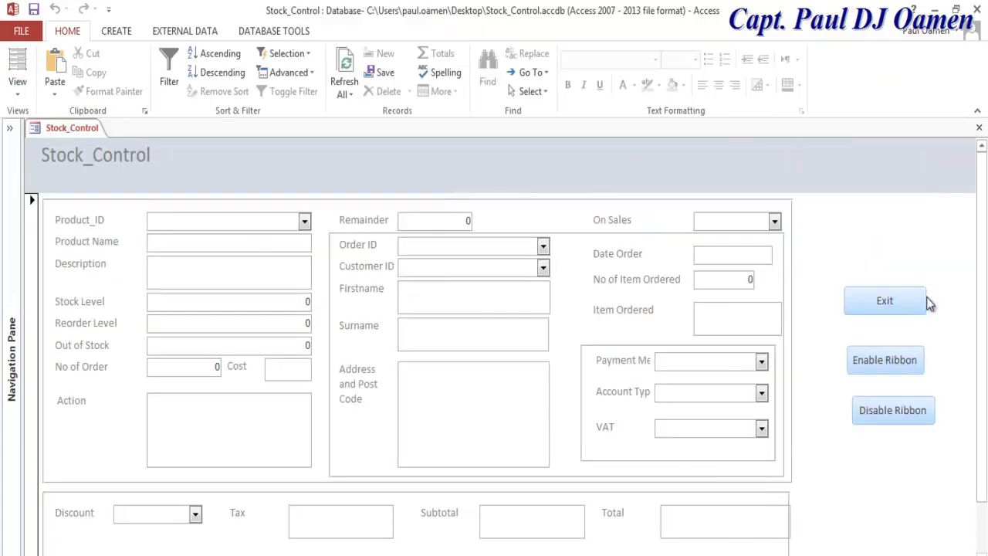
{"action": "left_click", "coordinate": [887, 367]}
{"action": "left_click", "coordinate": [890, 410]}
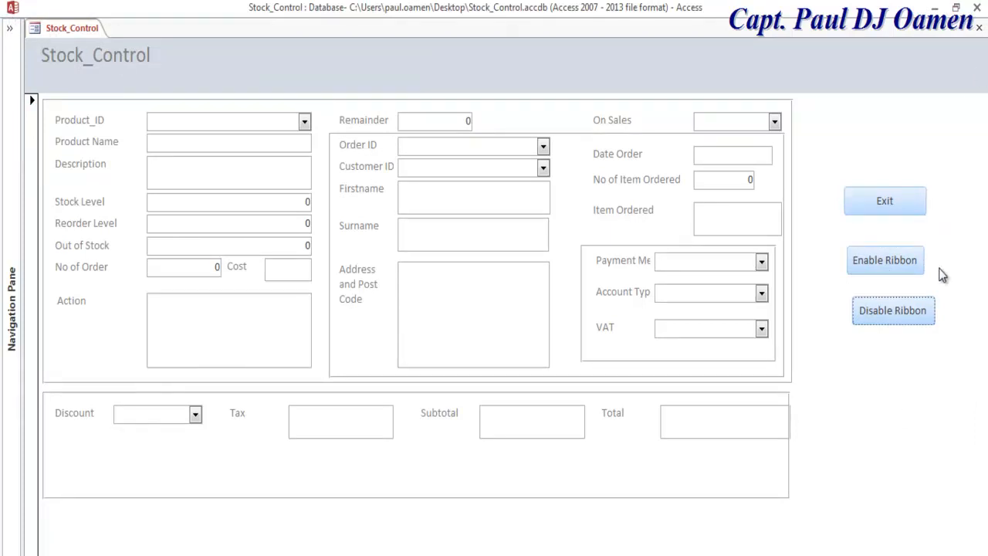
{"action": "left_click", "coordinate": [910, 265]}
{"action": "left_click", "coordinate": [896, 411]}
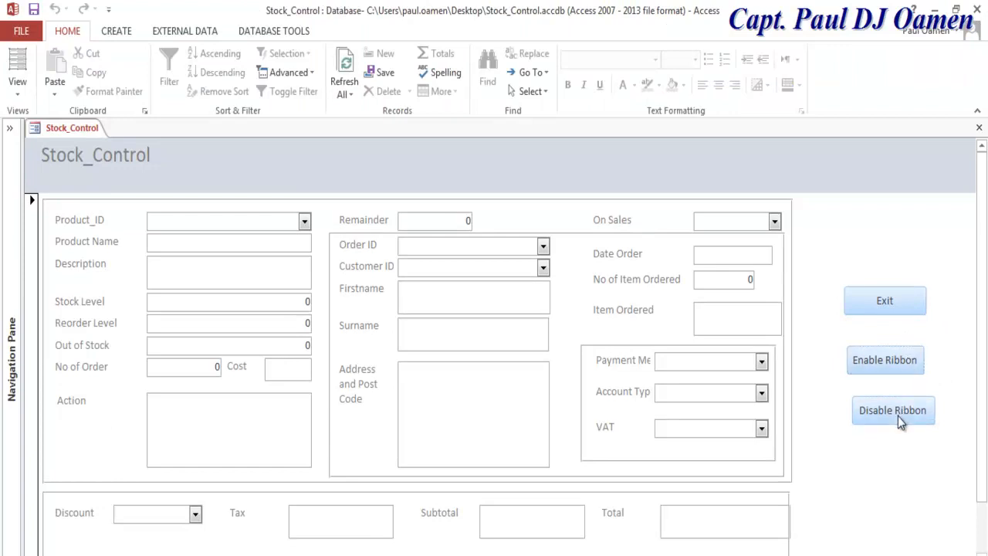
Step: Close the form with Exit, confirming and saving the design changes
{"action": "left_click", "coordinate": [916, 213]}
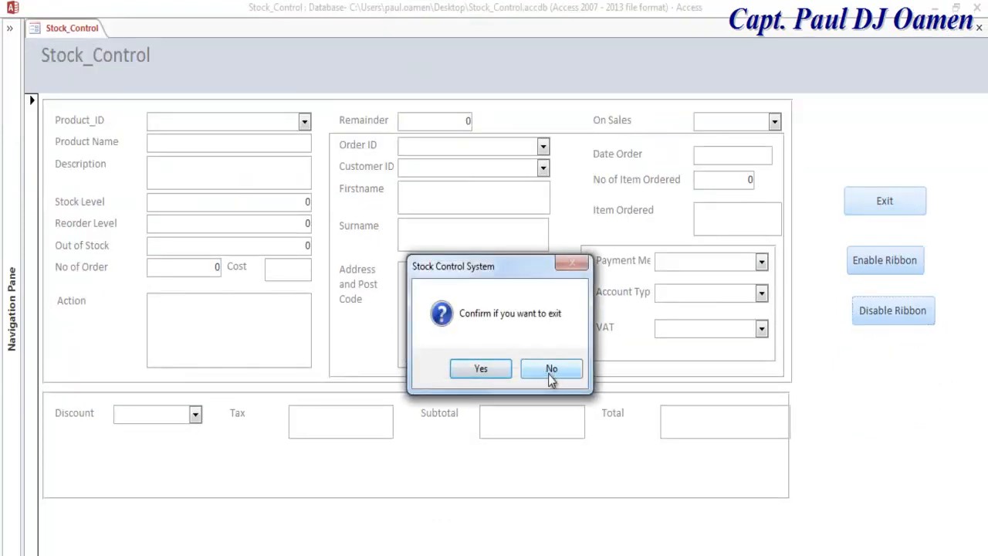
{"action": "left_click", "coordinate": [495, 374]}
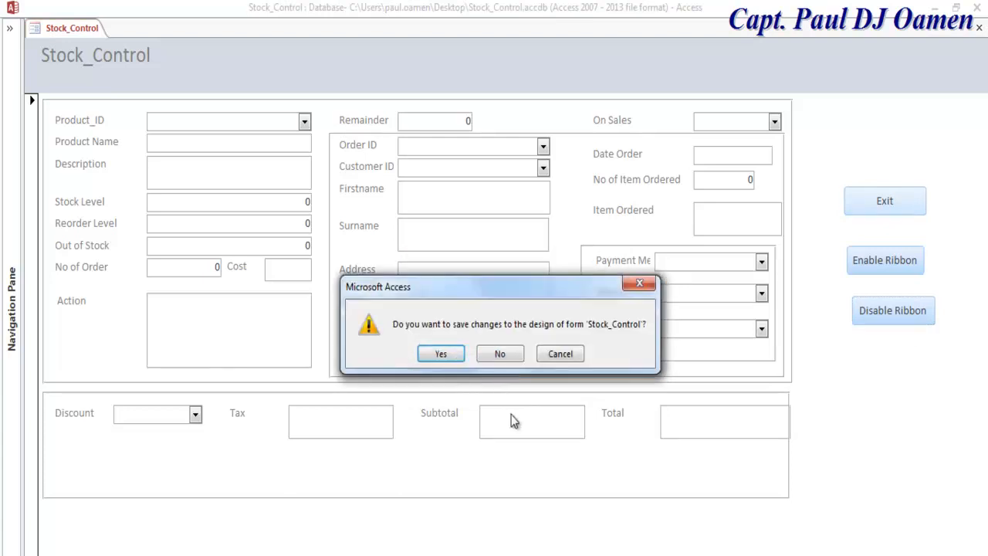
{"action": "left_click", "coordinate": [445, 358]}
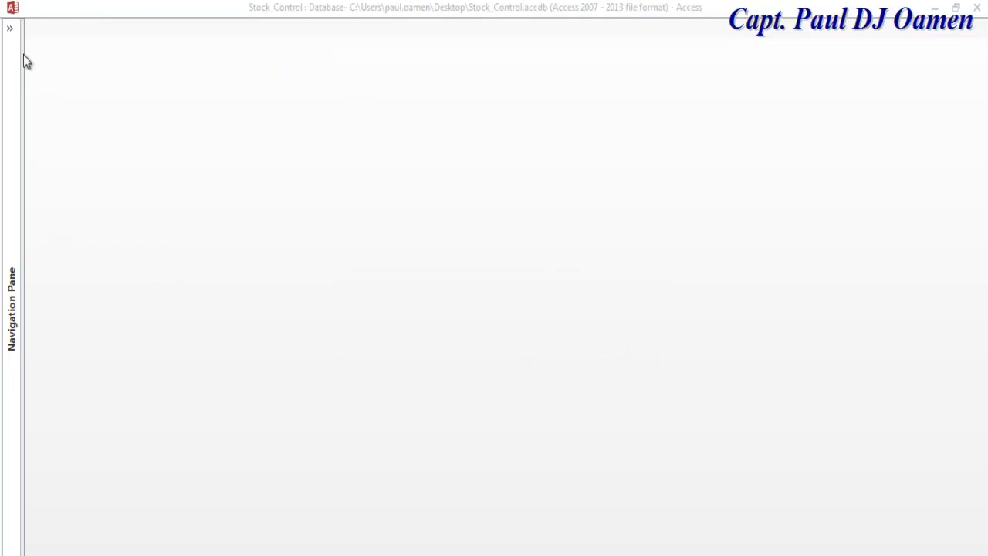
Step: Reopen Stock_Control from the Navigation Pane, restore the ribbon with Enable Ribbon, and enter Design View
{"action": "left_click", "coordinate": [12, 30]}
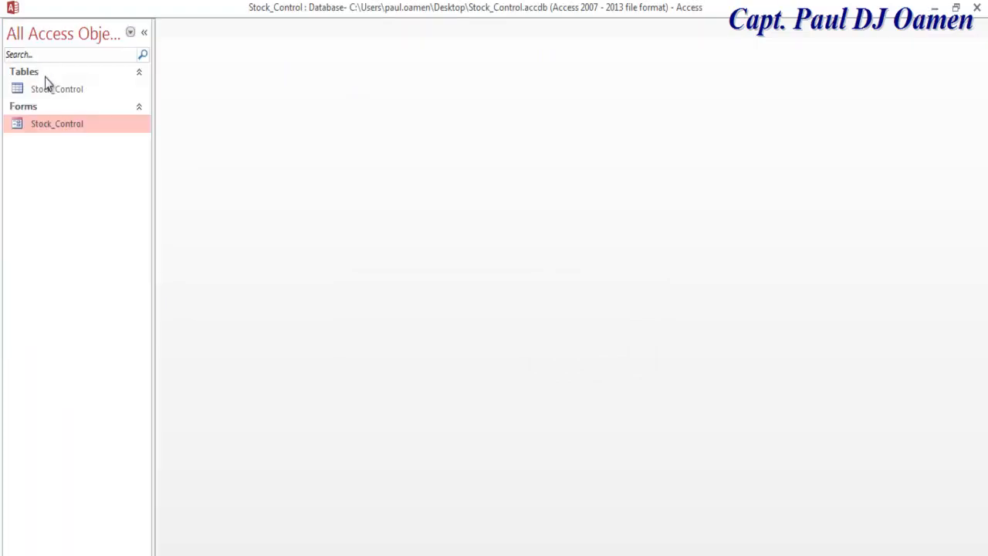
{"action": "double_click", "coordinate": [36, 124]}
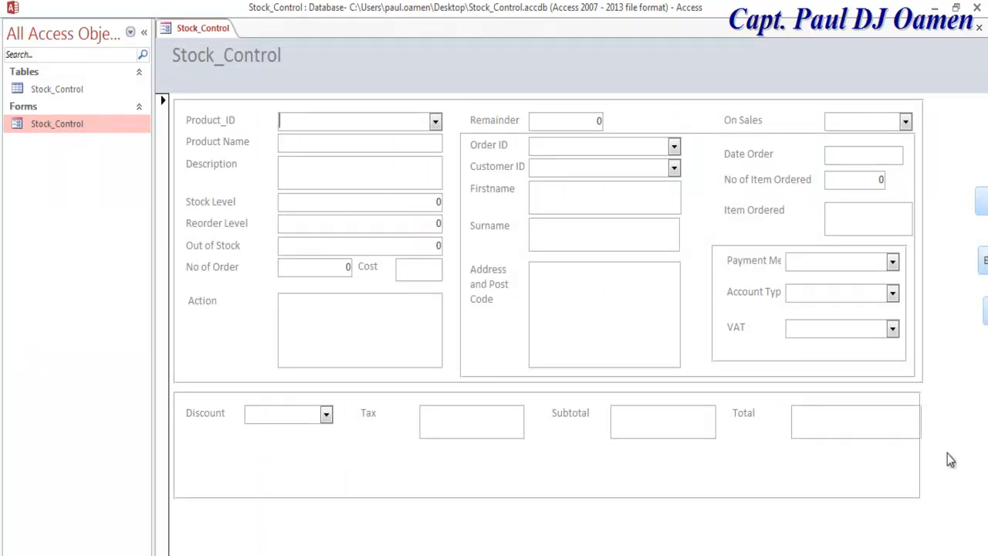
{"action": "scroll", "coordinate": [547, 309], "scroll_direction": "right", "scroll_amount": 2}
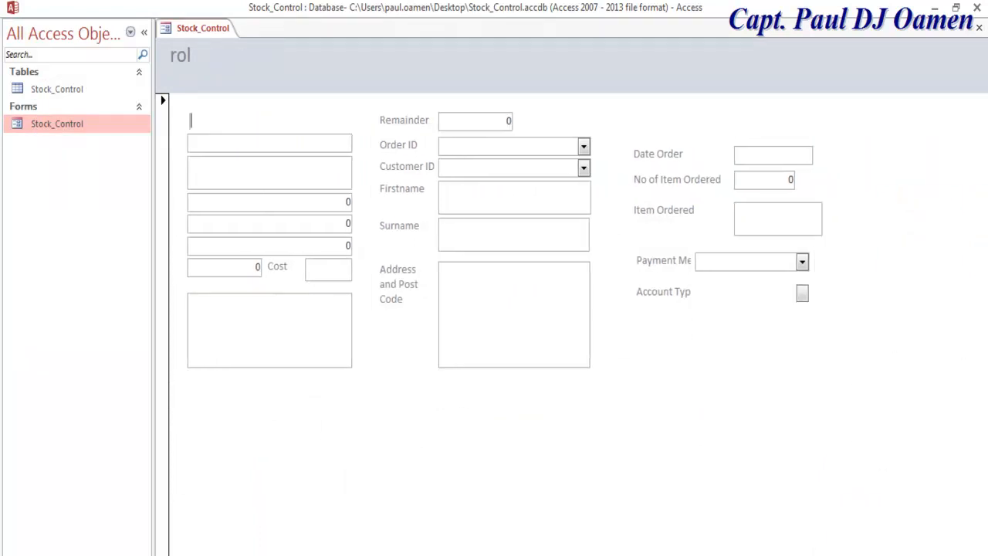
{"action": "left_click", "coordinate": [145, 37]}
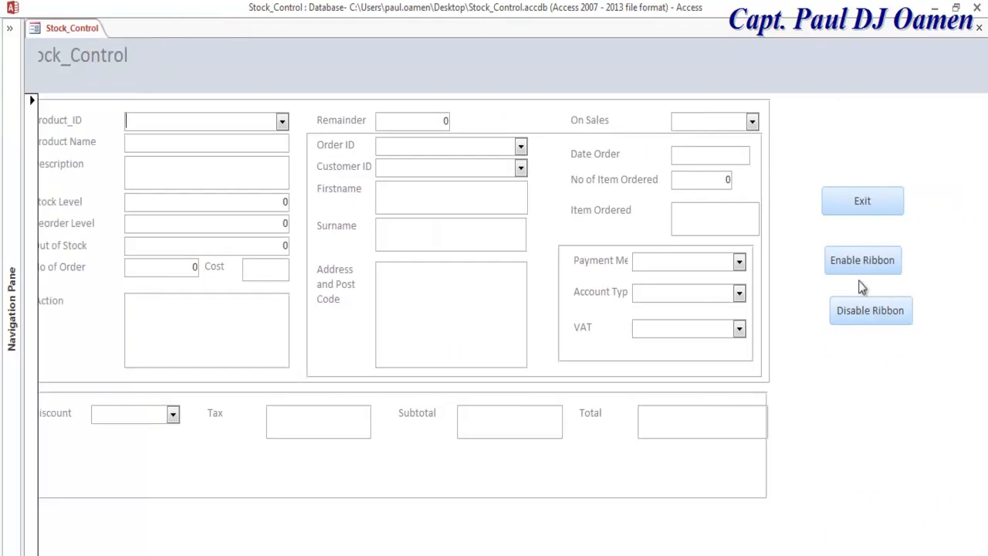
{"action": "left_click", "coordinate": [863, 261]}
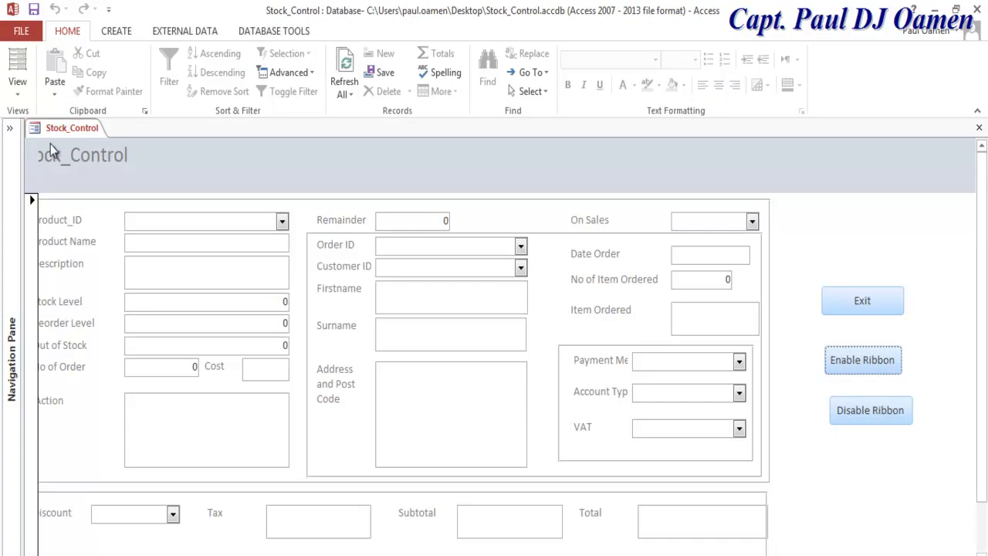
{"action": "right_click", "coordinate": [32, 126]}
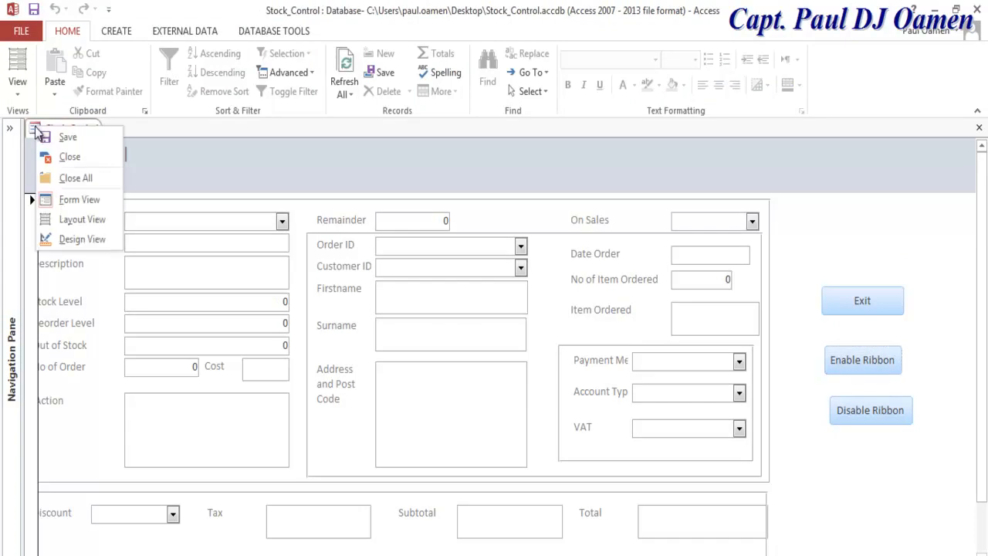
{"action": "left_click", "coordinate": [67, 241]}
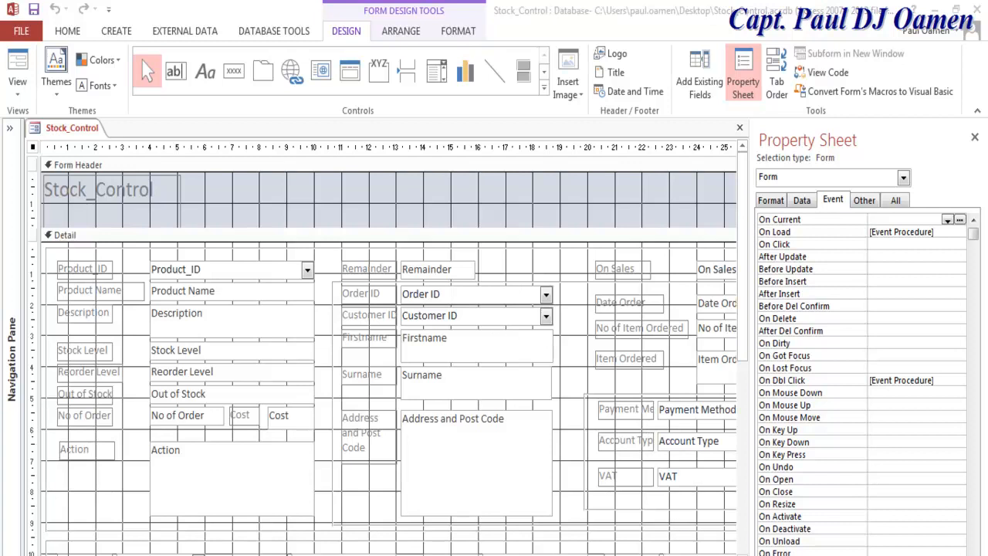
{"action": "scroll", "coordinate": [591, 508], "scroll_direction": "right", "scroll_amount": 5}
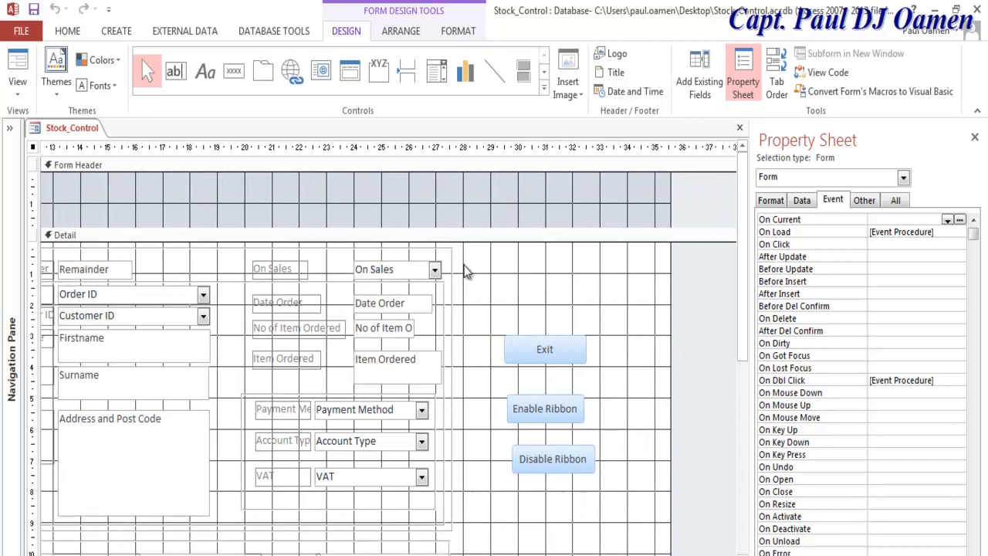
Step: Add a text-captioned Record Operations > Save Record button named btnSave above Exit
{"action": "left_click", "coordinate": [236, 72]}
{"action": "left_click", "coordinate": [498, 275]}
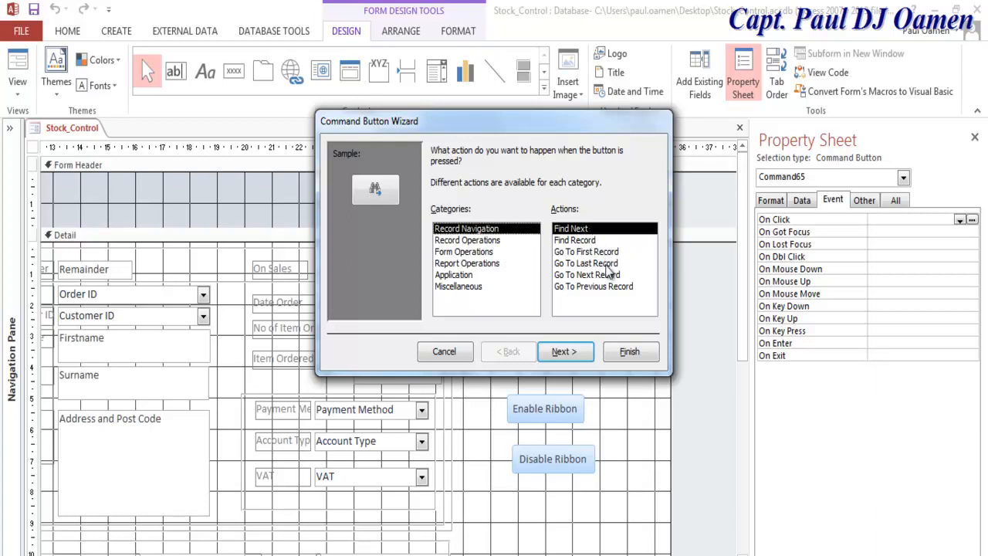
{"action": "left_click", "coordinate": [473, 241]}
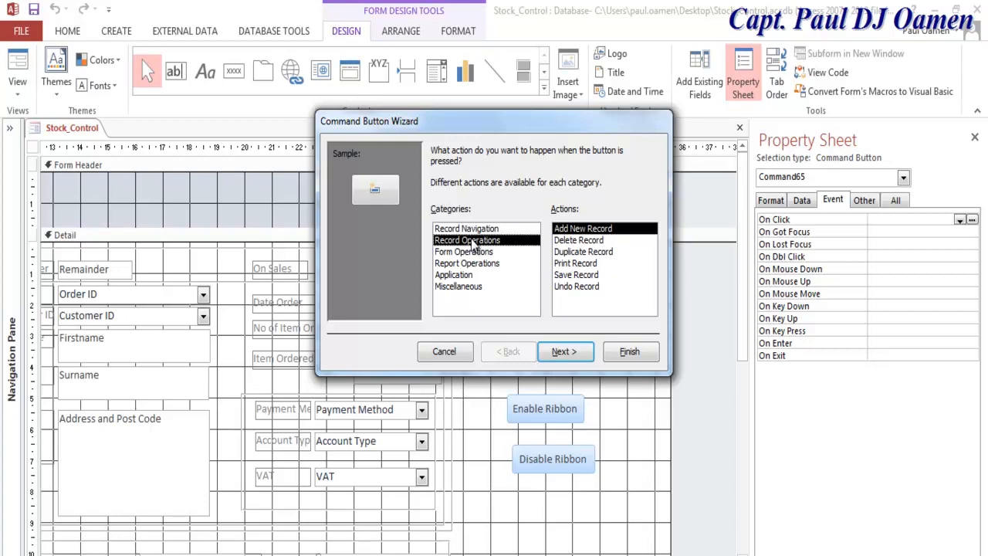
{"action": "left_click", "coordinate": [578, 276]}
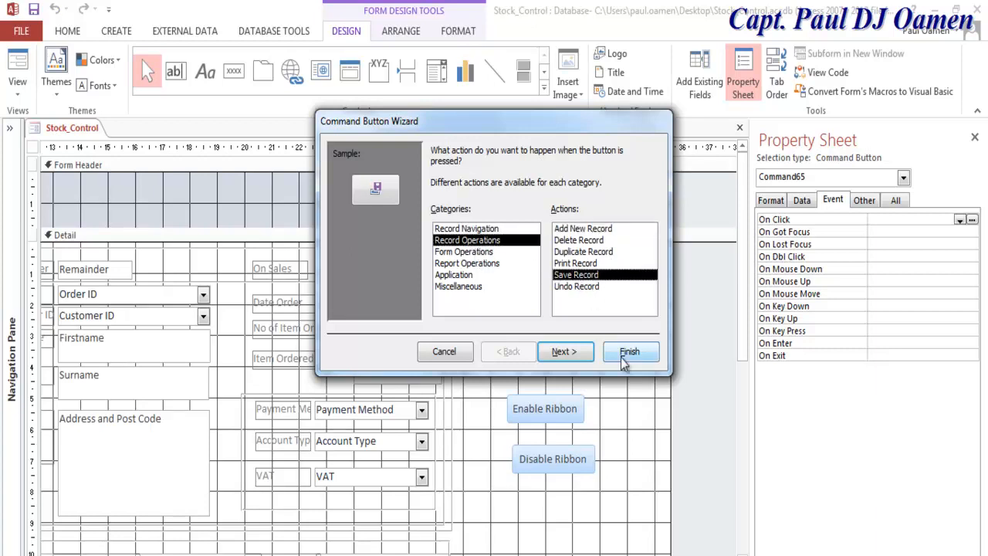
{"action": "left_click", "coordinate": [575, 355]}
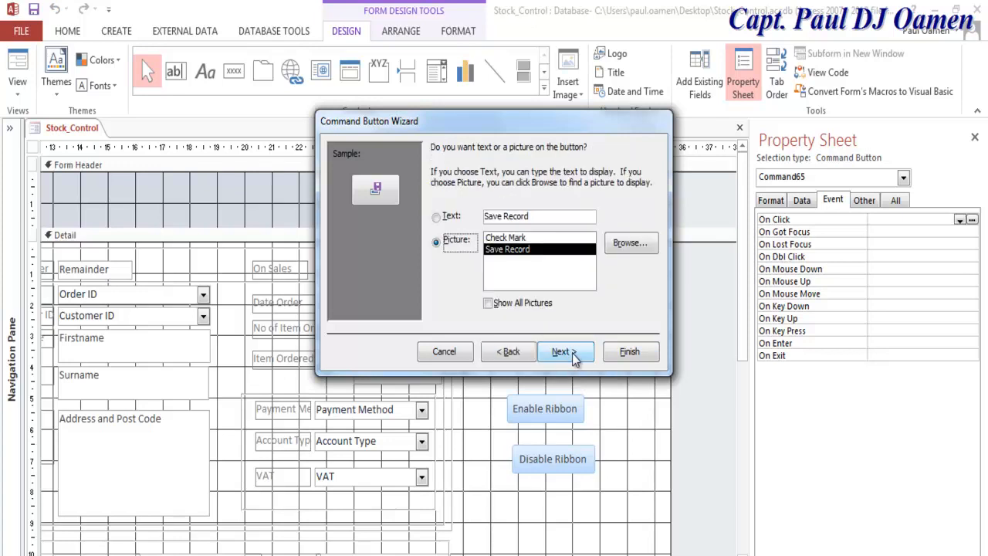
{"action": "left_click", "coordinate": [437, 218]}
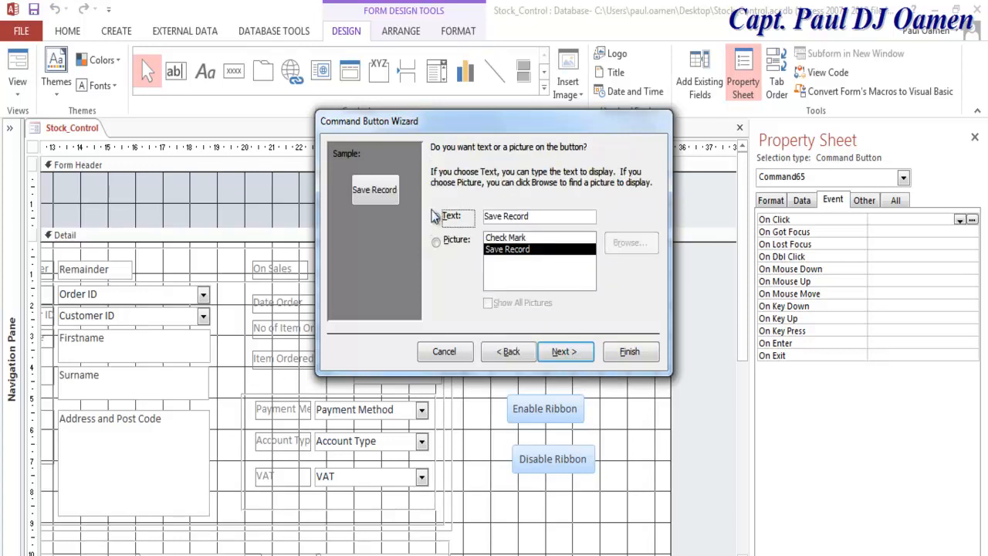
{"action": "left_click", "coordinate": [571, 351]}
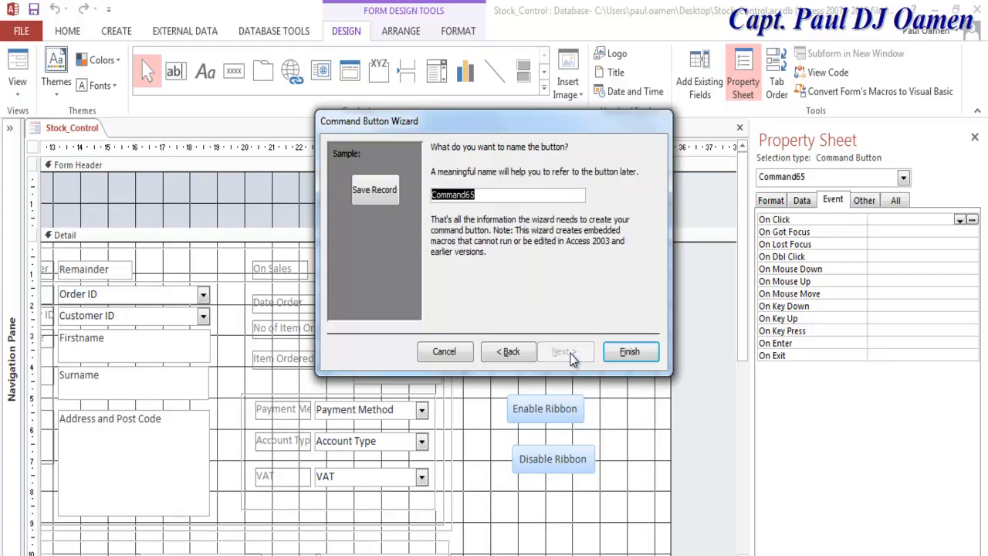
{"action": "type", "text": "btn"}
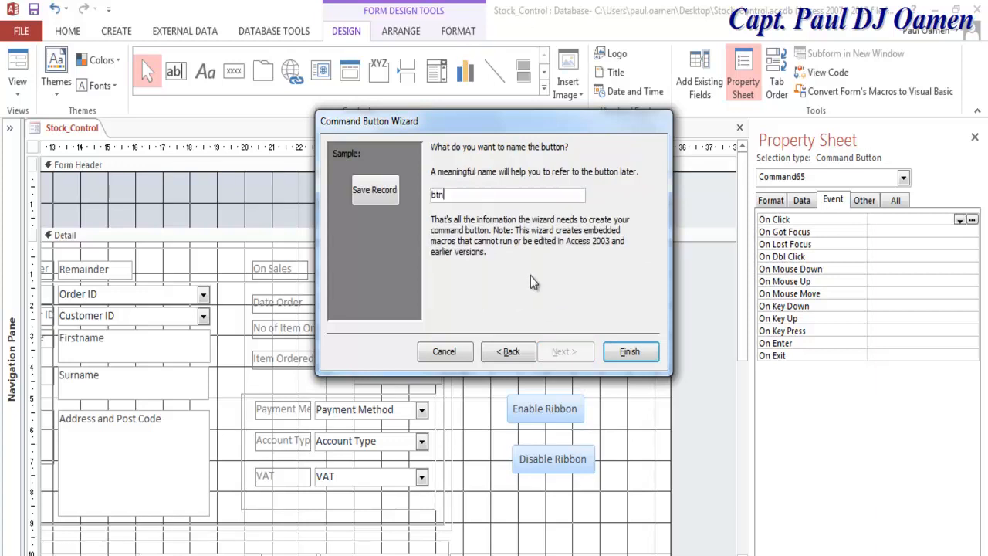
{"action": "type", "text": "Save"}
{"action": "left_click", "coordinate": [642, 350]}
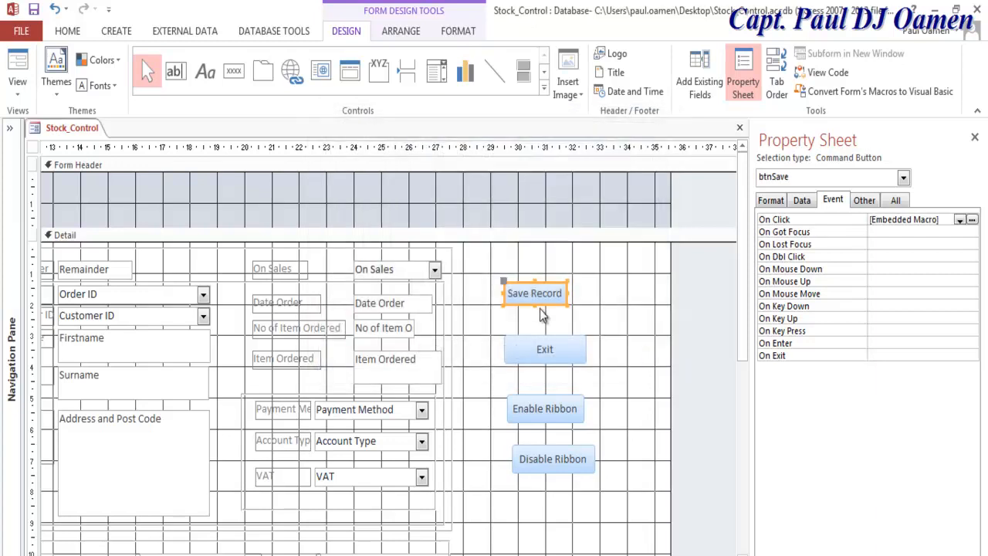
{"action": "left_click", "coordinate": [234, 70]}
Step: Place a text-captioned Delete Record button named btnDelete beside Save Record
{"action": "left_click", "coordinate": [578, 278]}
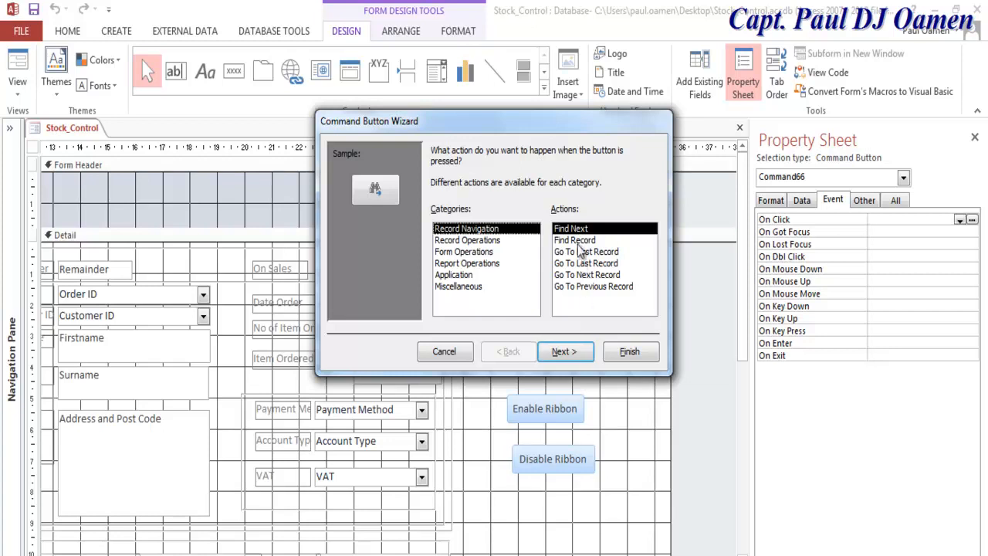
{"action": "left_click", "coordinate": [468, 244]}
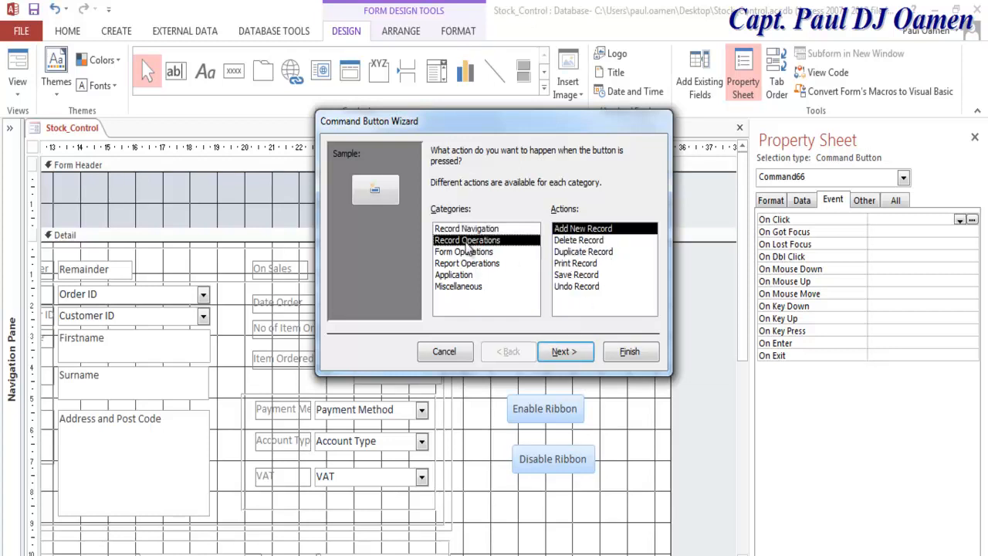
{"action": "left_click", "coordinate": [580, 243]}
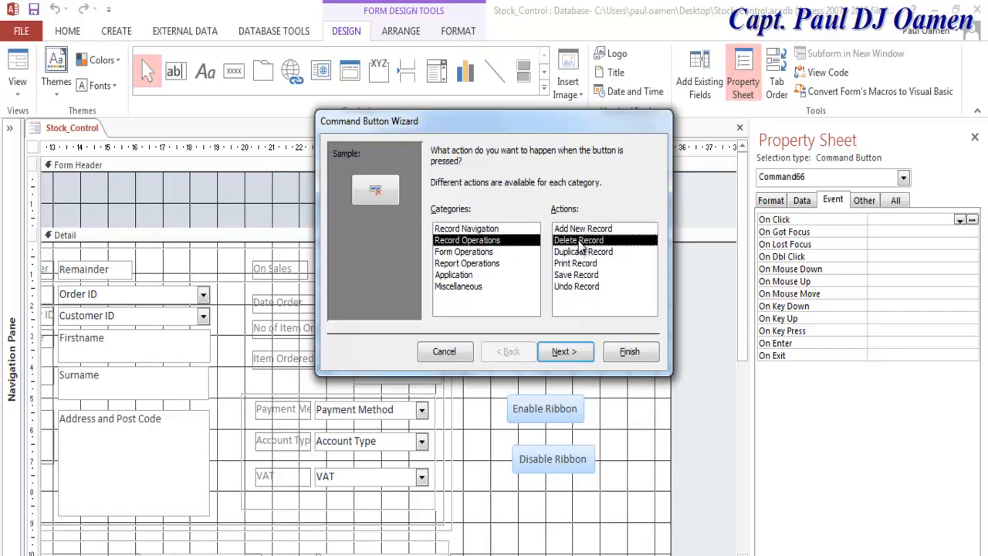
{"action": "left_click", "coordinate": [573, 354]}
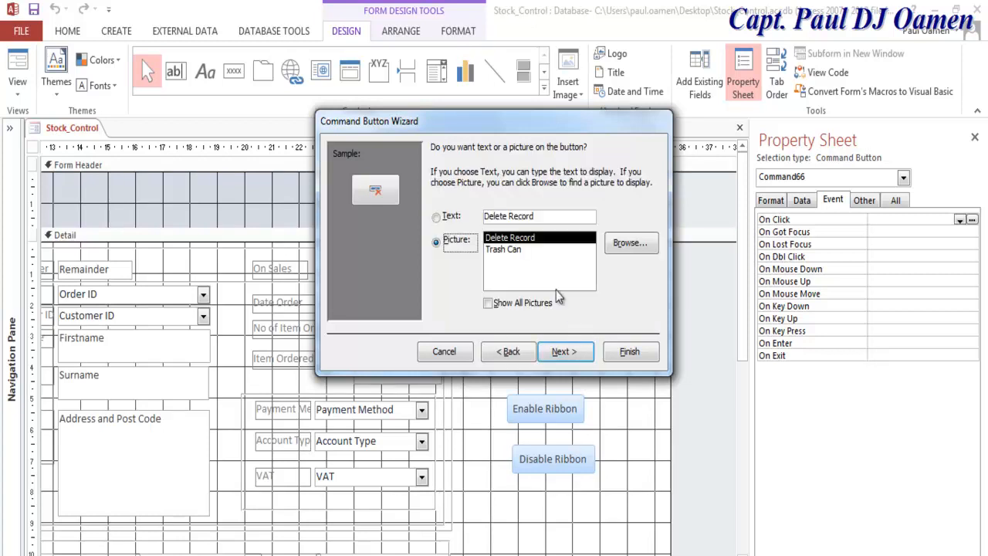
{"action": "left_click", "coordinate": [438, 217]}
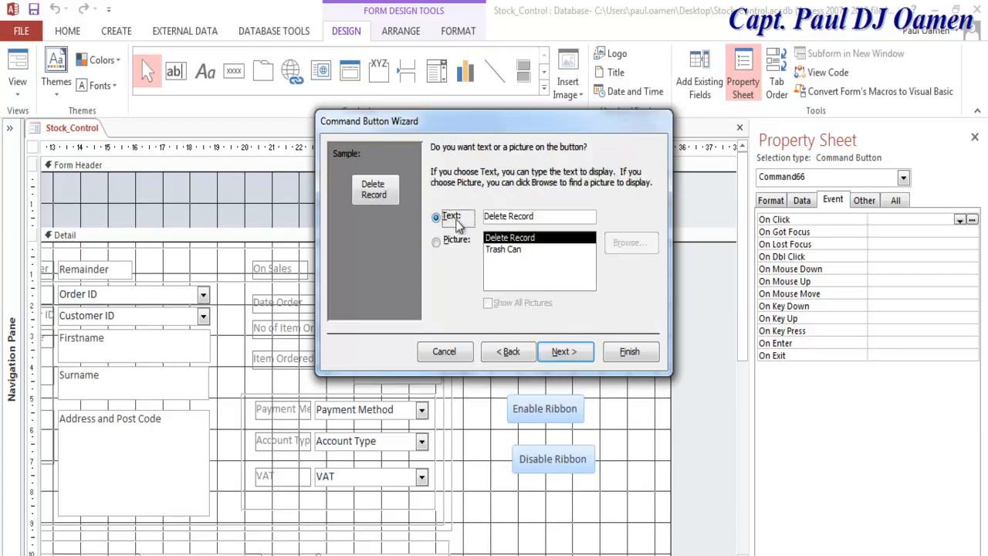
{"action": "left_click", "coordinate": [564, 353]}
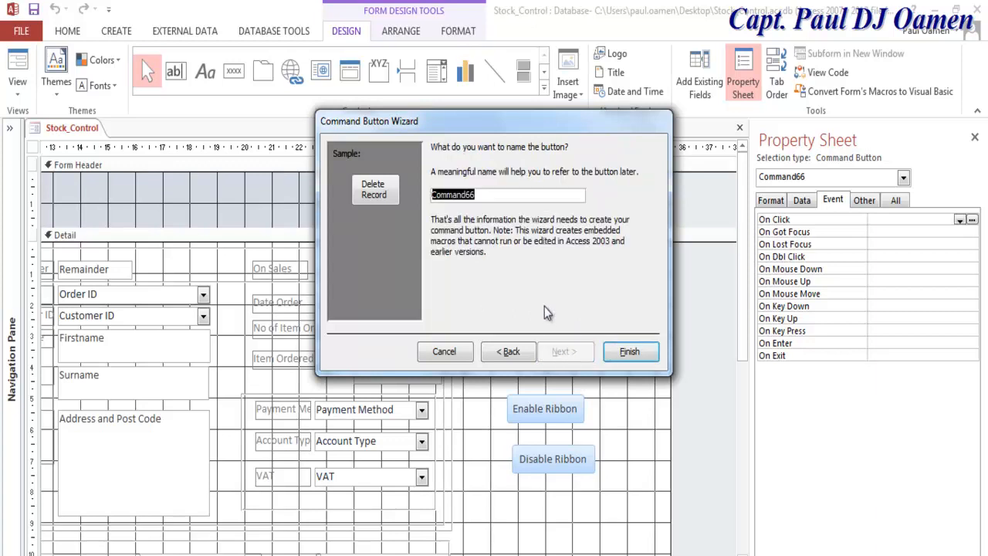
{"action": "type", "text": "btnDelete"}
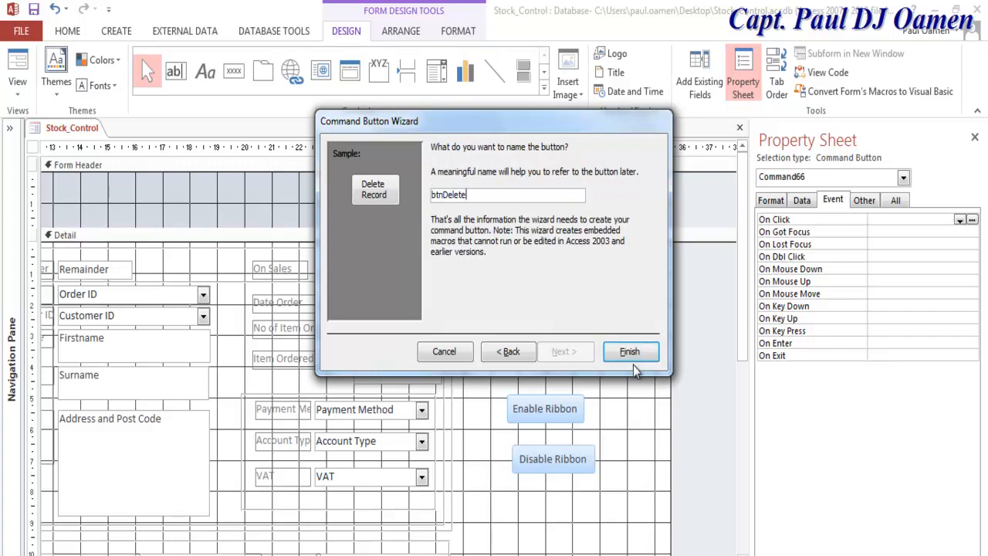
{"action": "left_click", "coordinate": [630, 357]}
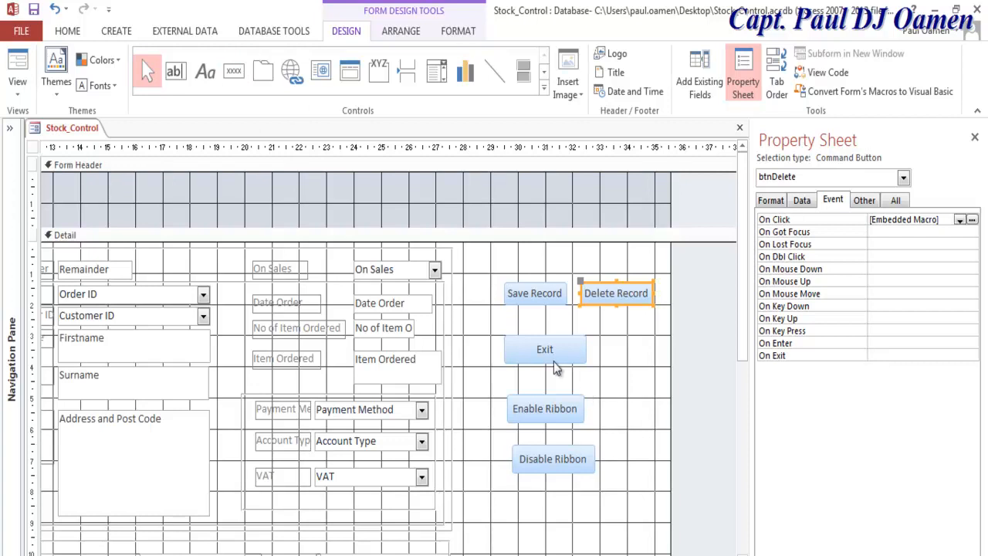
Step: Add a text-captioned Add New Record button named btnAddNew below Disable Ribbon
{"action": "left_click", "coordinate": [234, 71]}
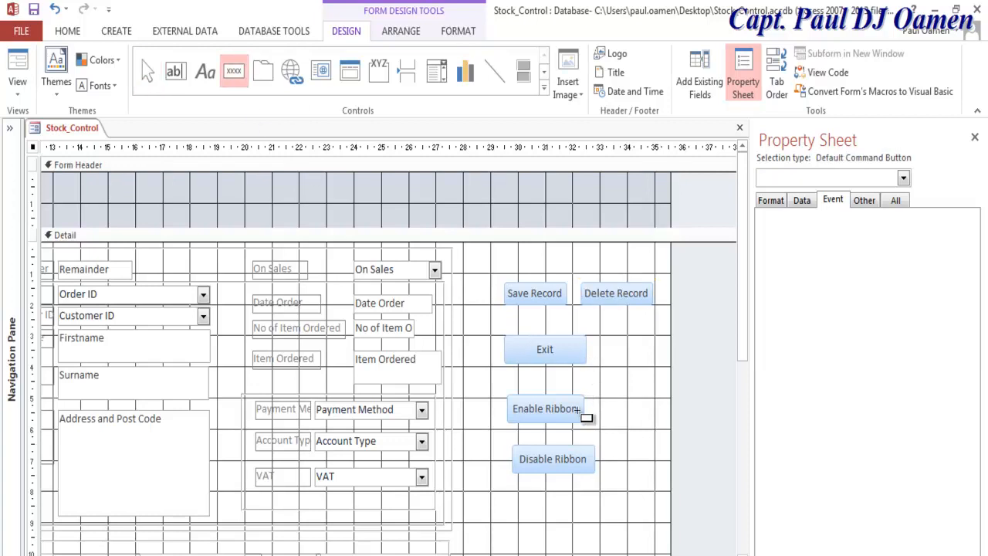
{"action": "left_click", "coordinate": [508, 501]}
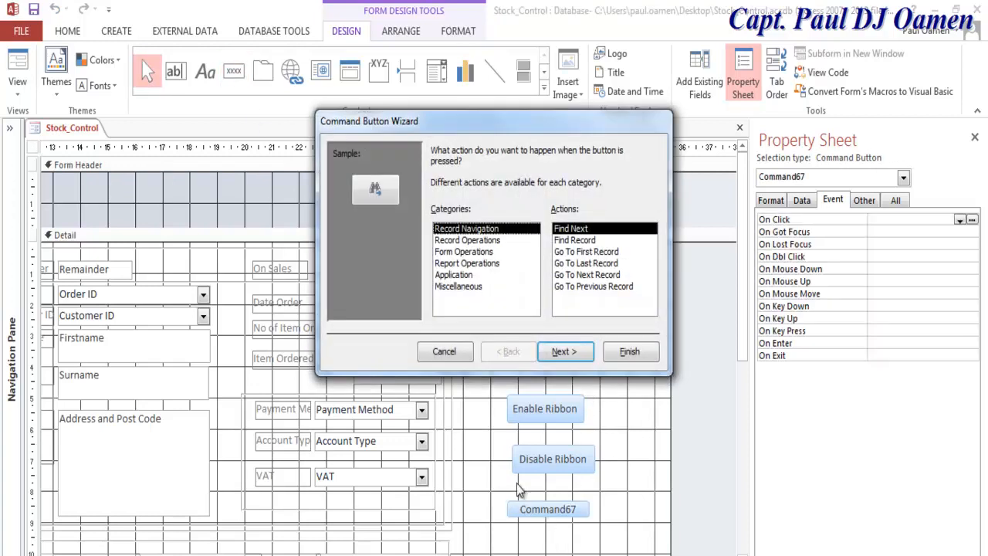
{"action": "left_click", "coordinate": [468, 243]}
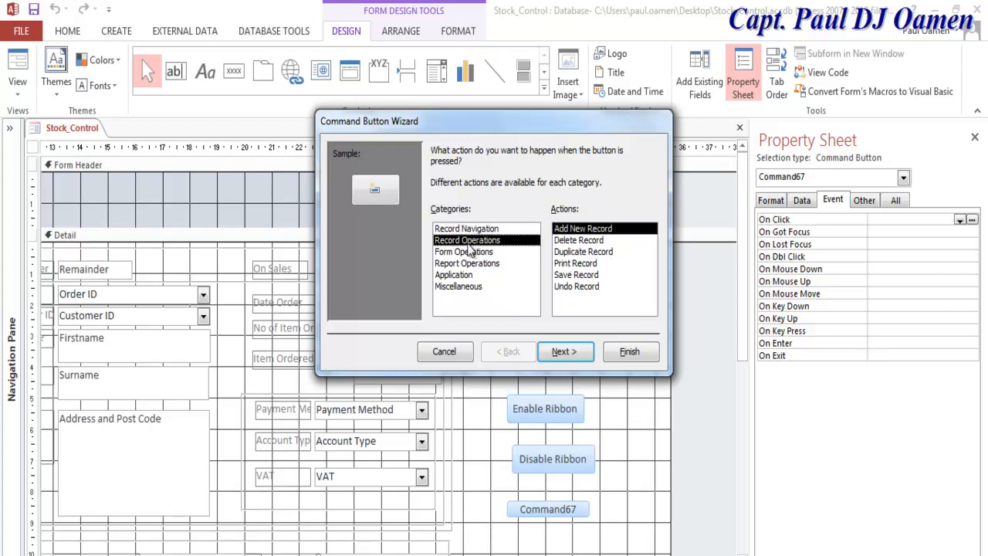
{"action": "left_click", "coordinate": [578, 353]}
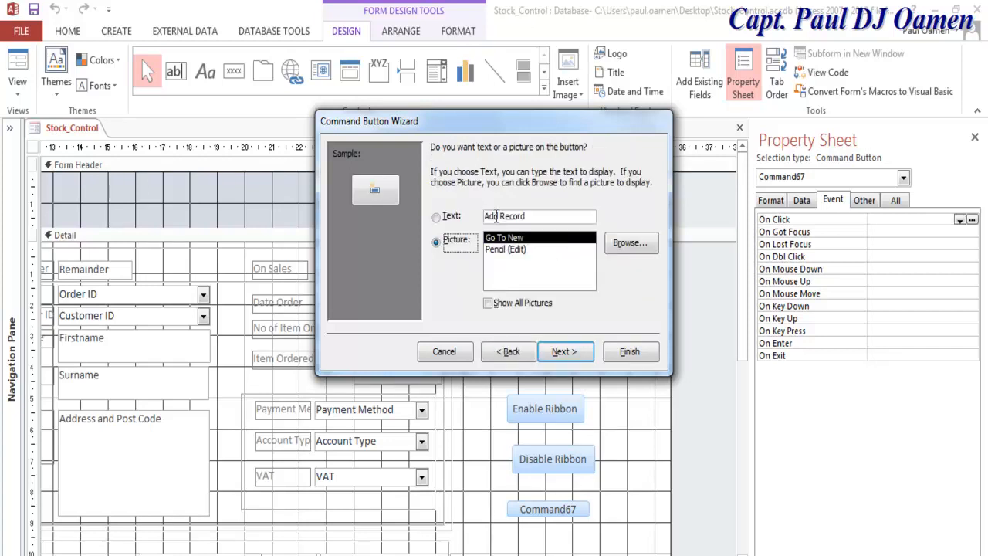
{"action": "left_click", "coordinate": [455, 220]}
{"action": "left_click", "coordinate": [581, 356]}
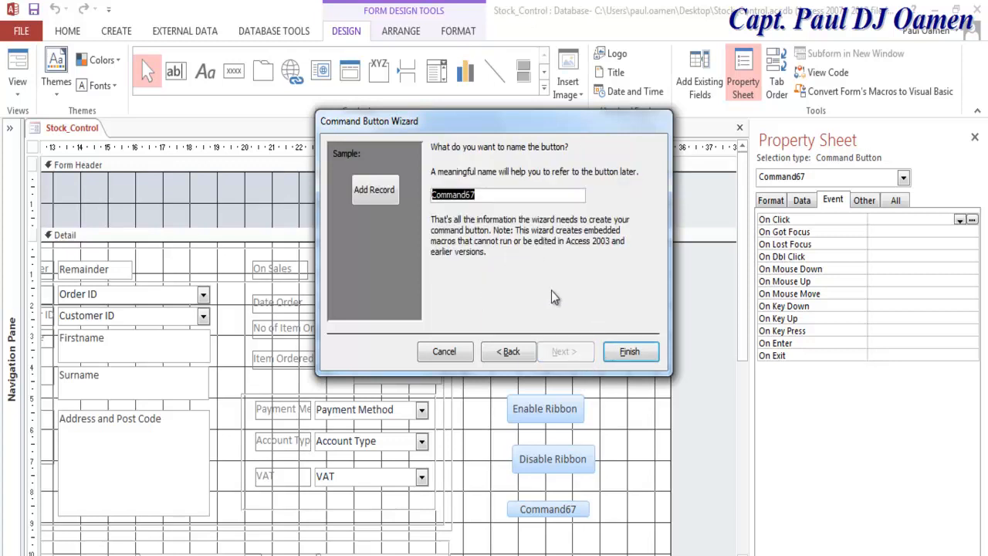
{"action": "type", "text": "btnAd"}
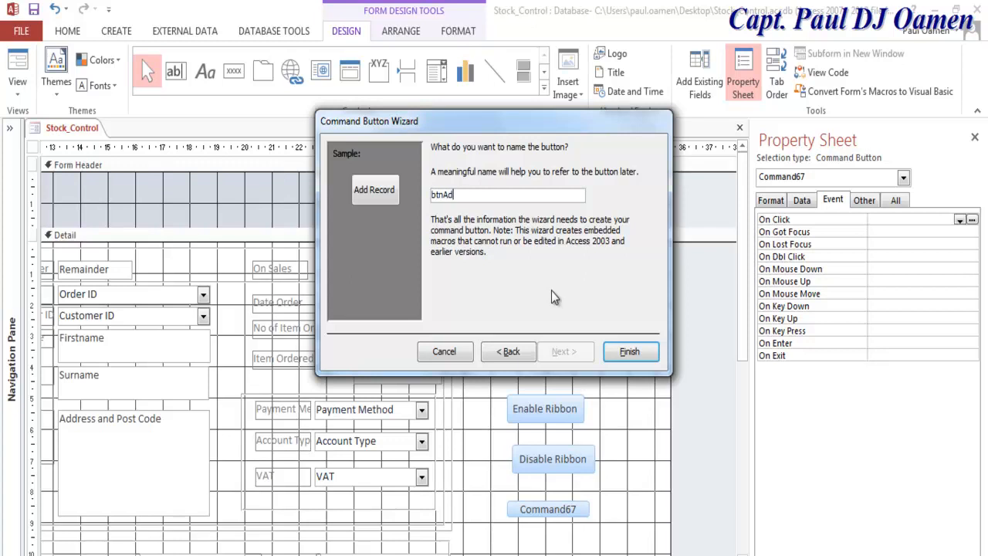
{"action": "type", "text": "dNew"}
{"action": "left_click", "coordinate": [628, 352]}
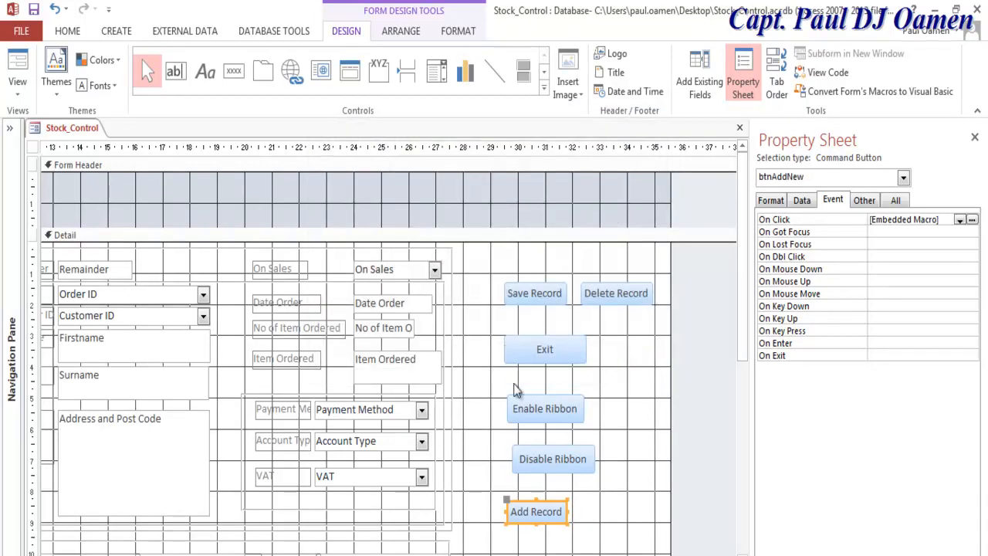
{"action": "left_click", "coordinate": [234, 75]}
Step: Create a text-captioned Go To First Record button named btnFirstRecord beside Add Record
{"action": "left_click", "coordinate": [595, 508]}
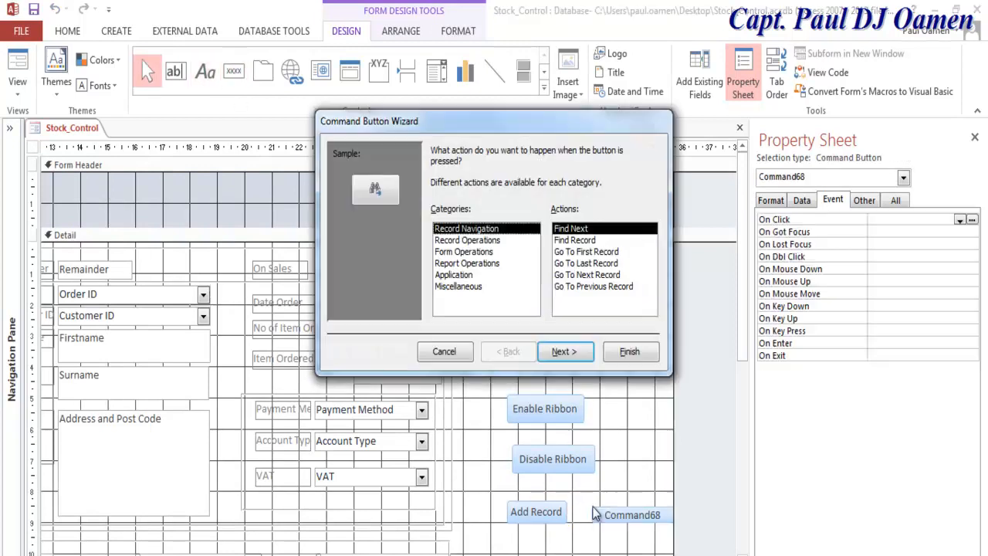
{"action": "left_click", "coordinate": [589, 253]}
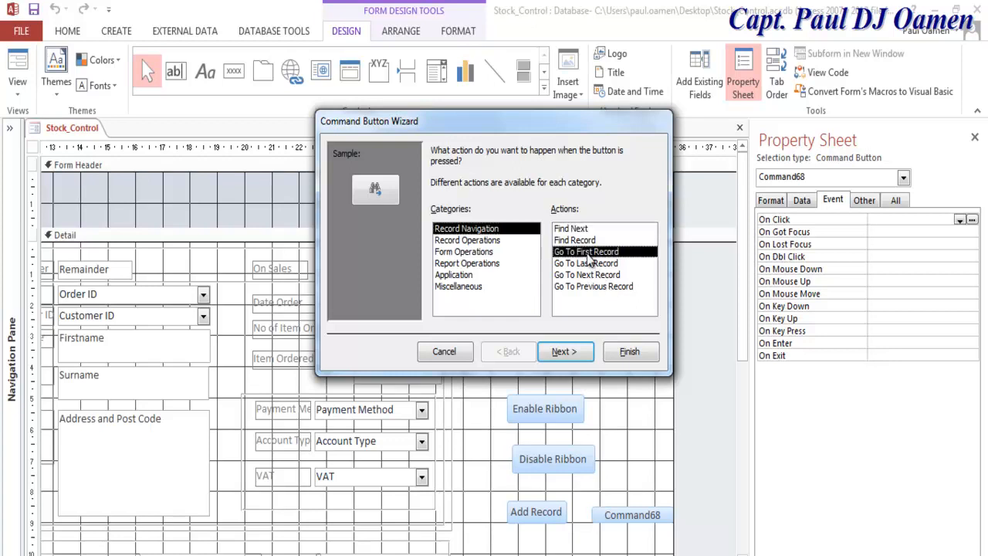
{"action": "left_click", "coordinate": [583, 353]}
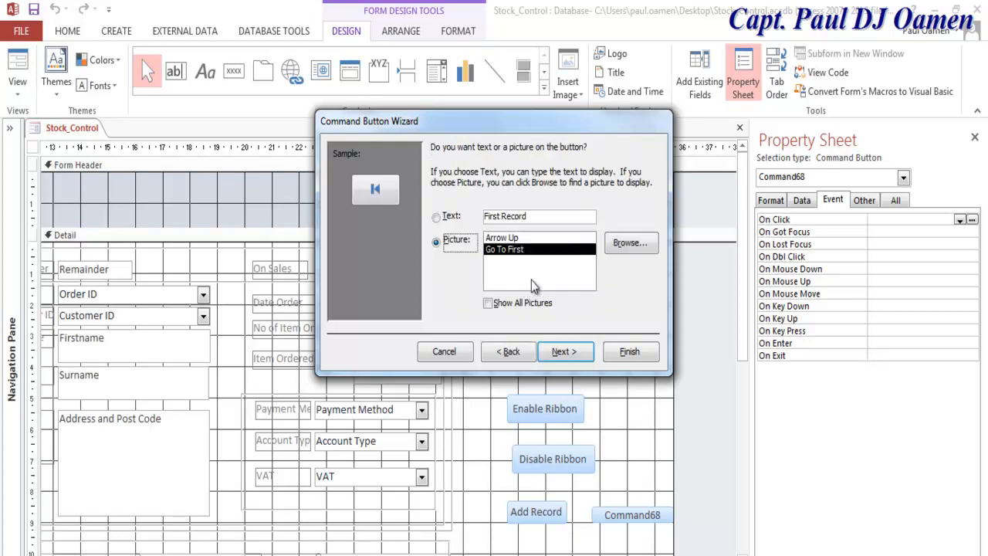
{"action": "left_click", "coordinate": [437, 219]}
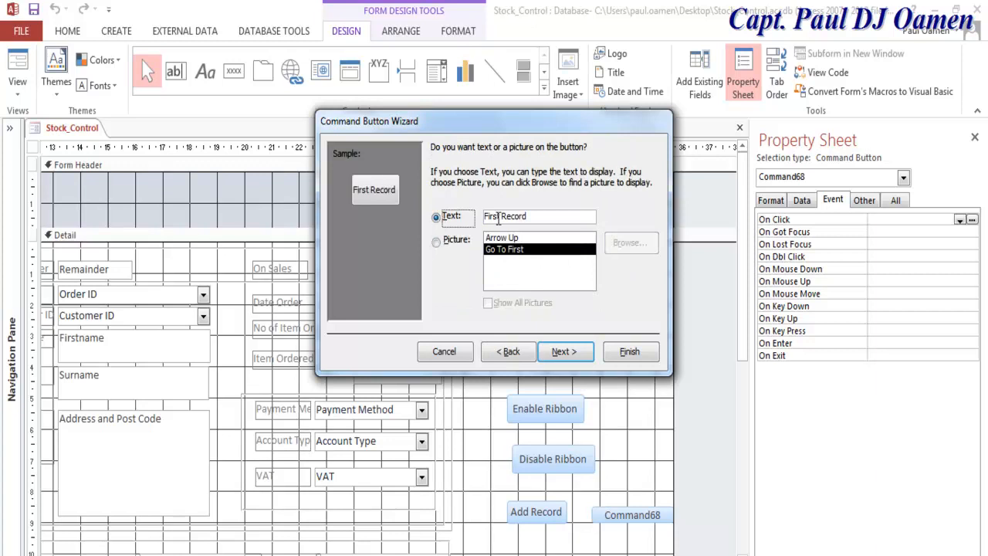
{"action": "left_click", "coordinate": [563, 352]}
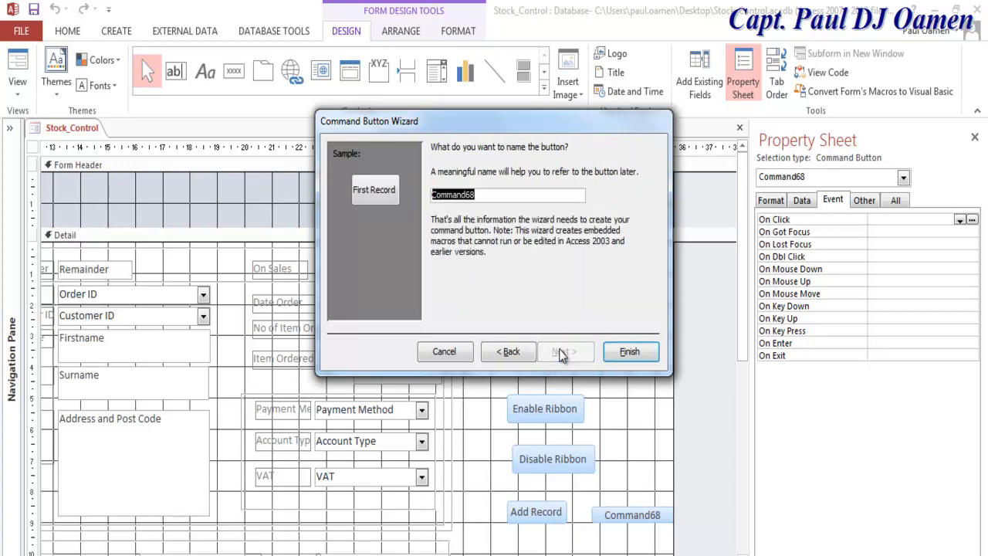
{"action": "type", "text": "btnFirstRecord"}
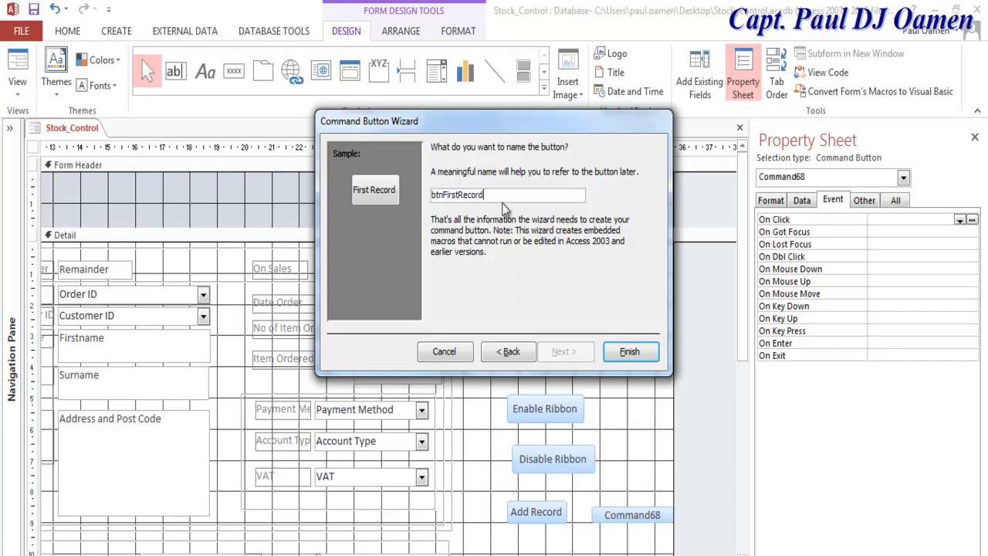
{"action": "left_click_drag", "start_coordinate": [499, 196], "coordinate": [427, 193]}
{"action": "key", "text": "ctrl+c"}
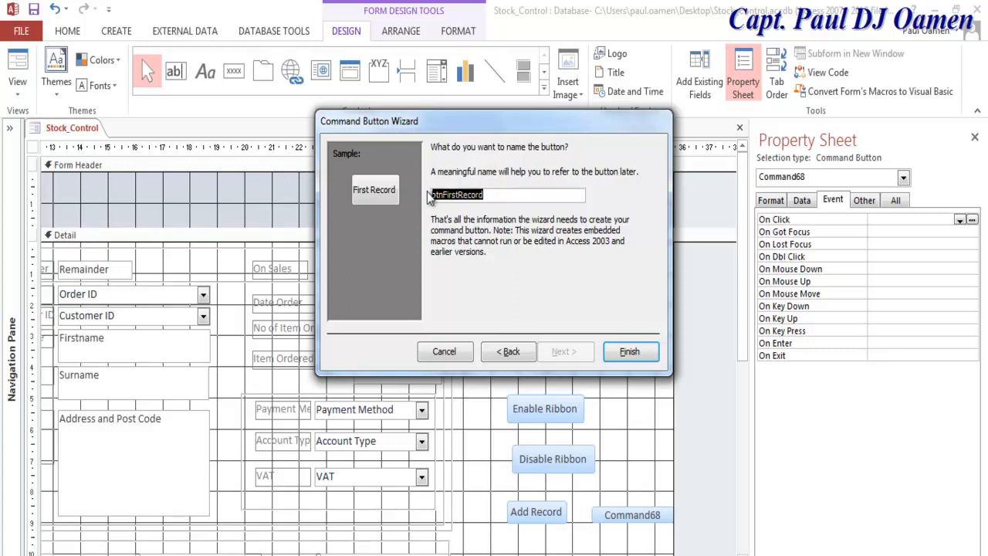
{"action": "left_click", "coordinate": [630, 352]}
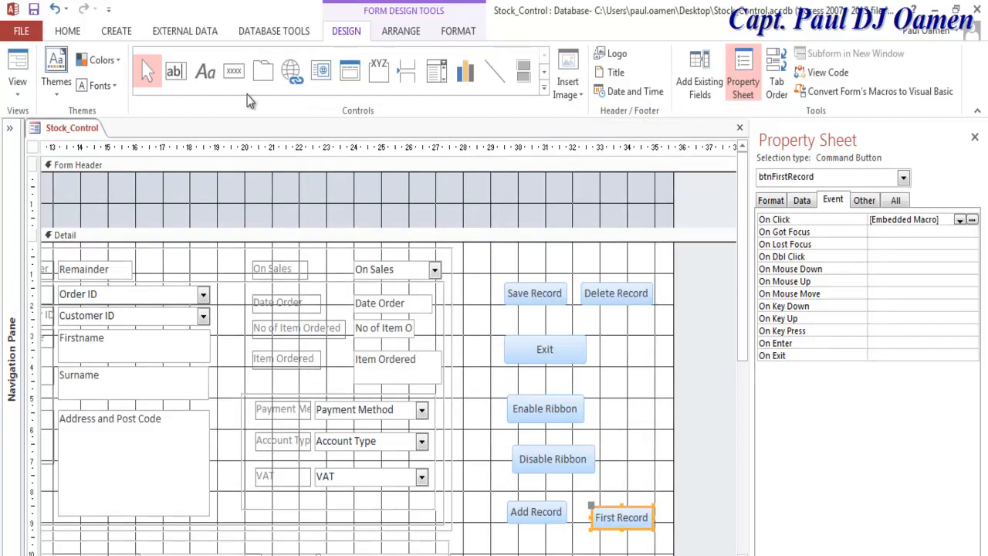
{"action": "left_click", "coordinate": [234, 79]}
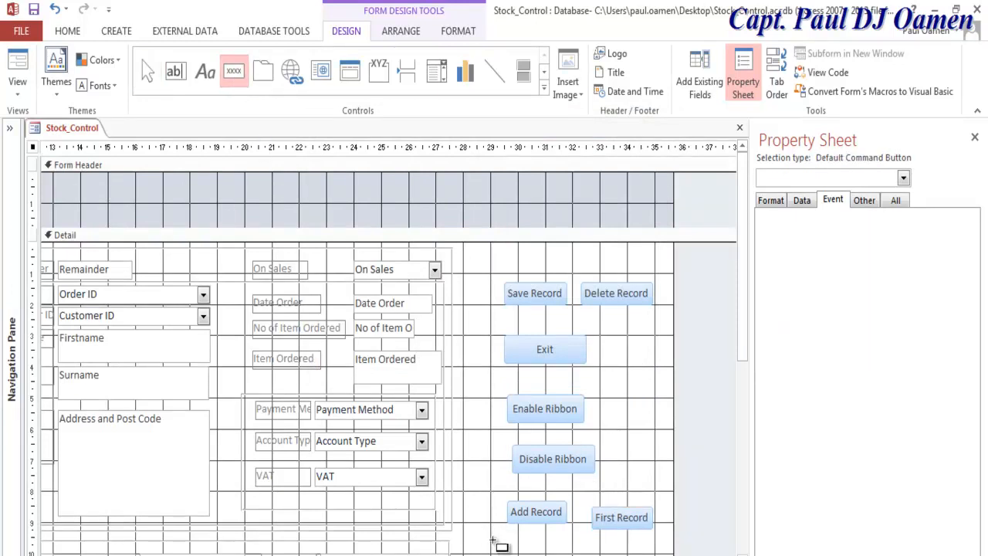
Step: Add a text-captioned Go To Last Record button named btnLastRecord at the bottom of the form
{"action": "left_click", "coordinate": [494, 542]}
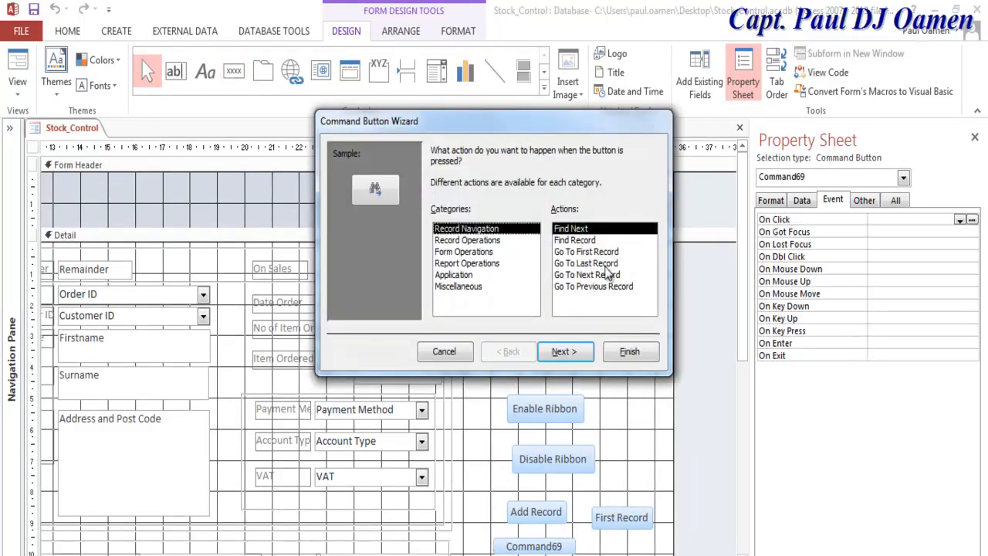
{"action": "left_click", "coordinate": [602, 265]}
{"action": "left_click", "coordinate": [577, 352]}
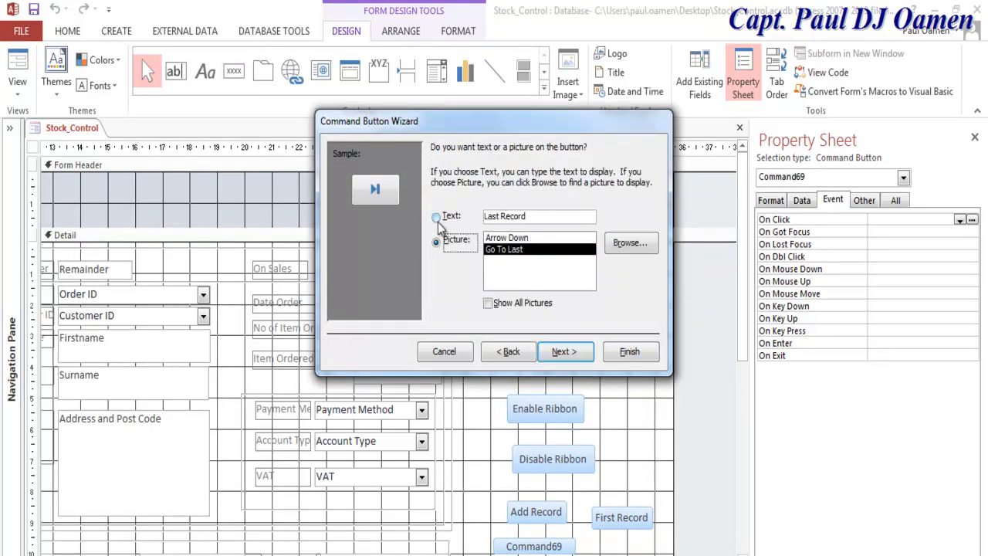
{"action": "left_click", "coordinate": [437, 217]}
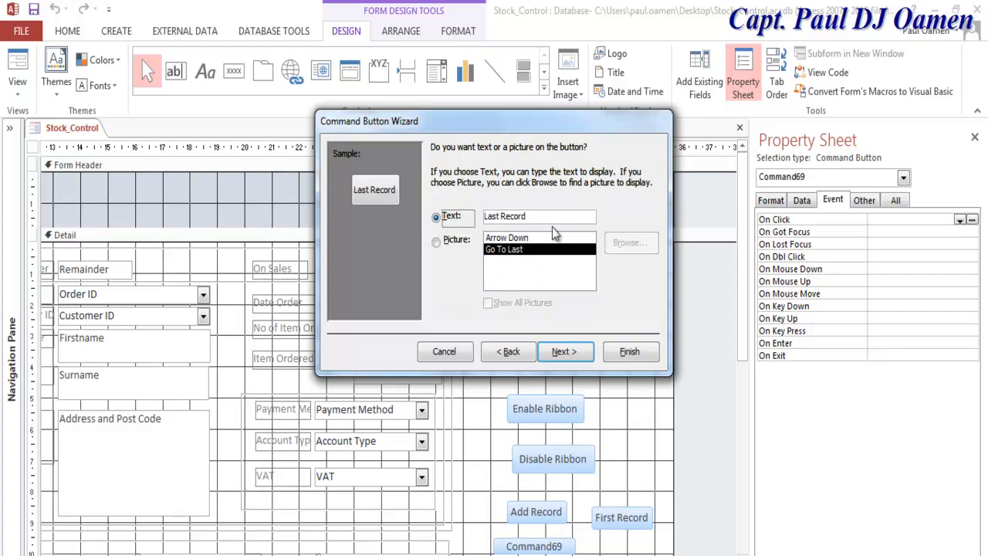
{"action": "left_click", "coordinate": [585, 355]}
{"action": "type", "text": "btnFirstRecord"}
{"action": "left_click", "coordinate": [463, 195]}
{"action": "key", "text": "BackSpace"}
{"action": "key", "text": "BackSpace"}
{"action": "key", "text": "BackSpace"}
{"action": "key", "text": "BackSpace"}
{"action": "key", "text": "BackSpace"}
{"action": "type", "text": "Last"}
{"action": "left_click", "coordinate": [629, 351]}
Step: Shift the Add Record, Disable Ribbon and Enable Ribbon buttons up and to the left
{"action": "left_click_drag", "start_coordinate": [561, 522], "coordinate": [544, 510]}
{"action": "left_click_drag", "start_coordinate": [576, 468], "coordinate": [547, 454]}
{"action": "left_click_drag", "start_coordinate": [570, 417], "coordinate": [545, 405]}
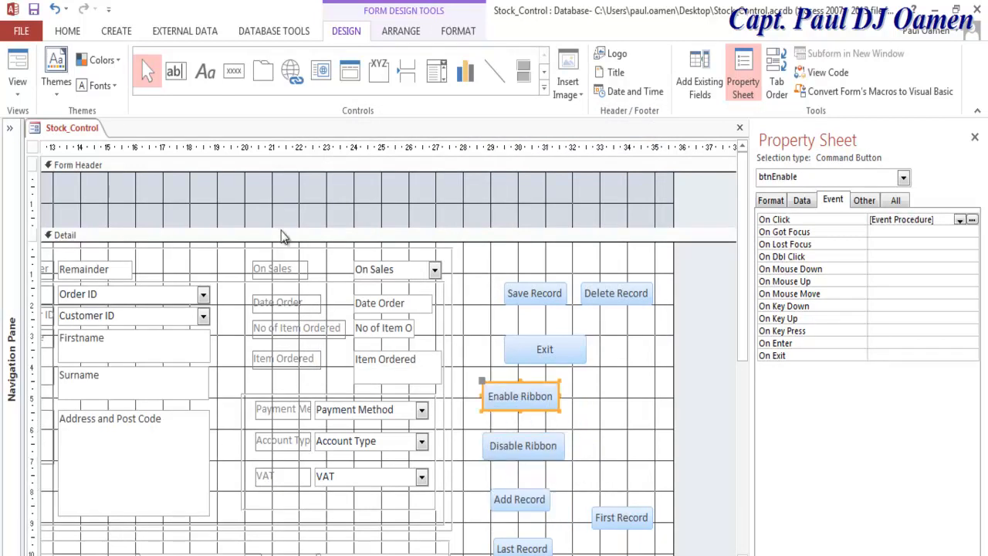
{"action": "left_click", "coordinate": [234, 71]}
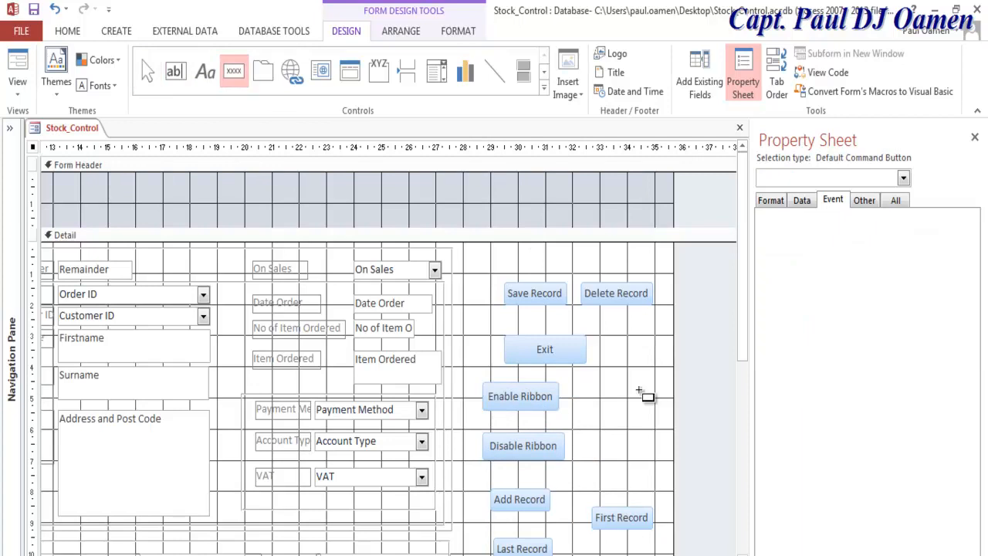
Step: Add a text-captioned Go To Next Record button named btnNextRecord right of Enable Ribbon
{"action": "left_click", "coordinate": [585, 394]}
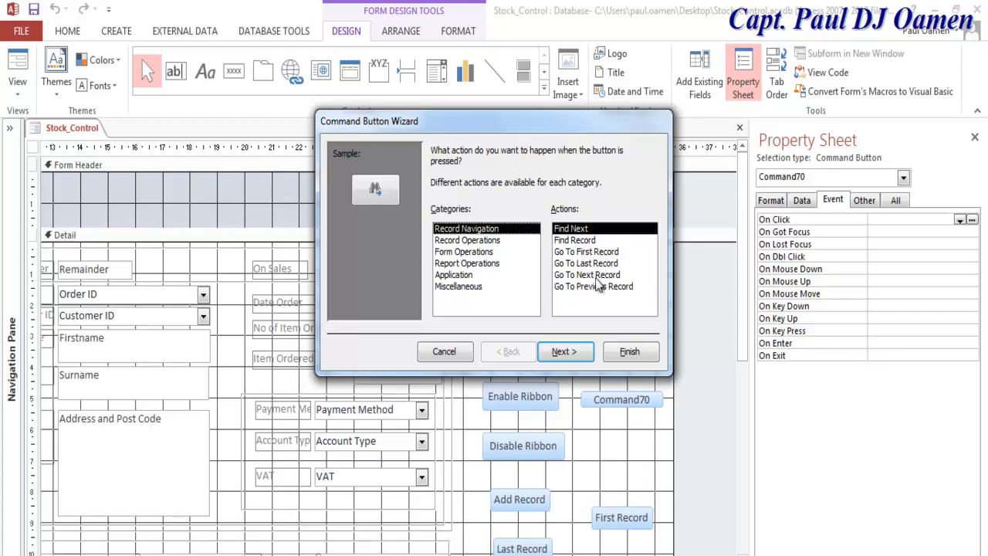
{"action": "left_click", "coordinate": [596, 275]}
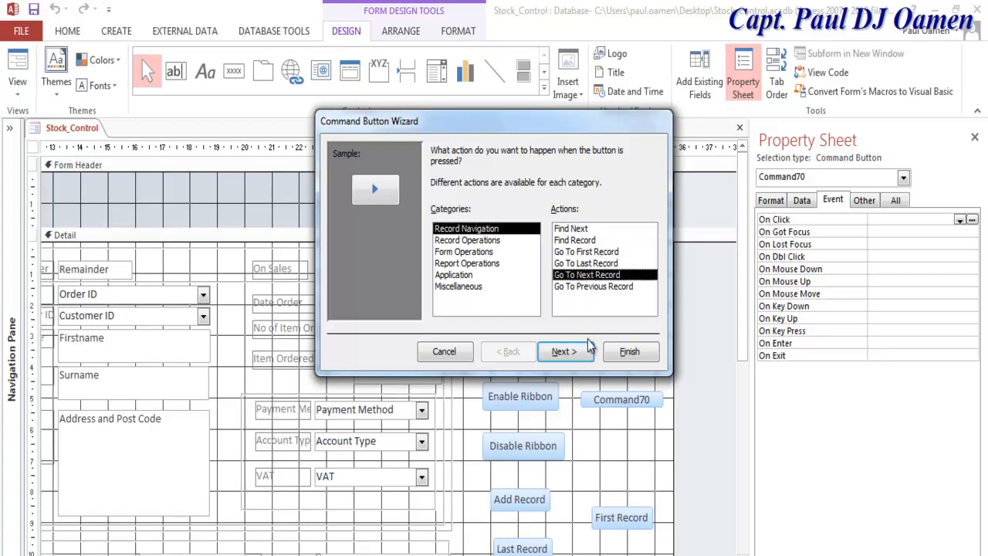
{"action": "left_click", "coordinate": [581, 351]}
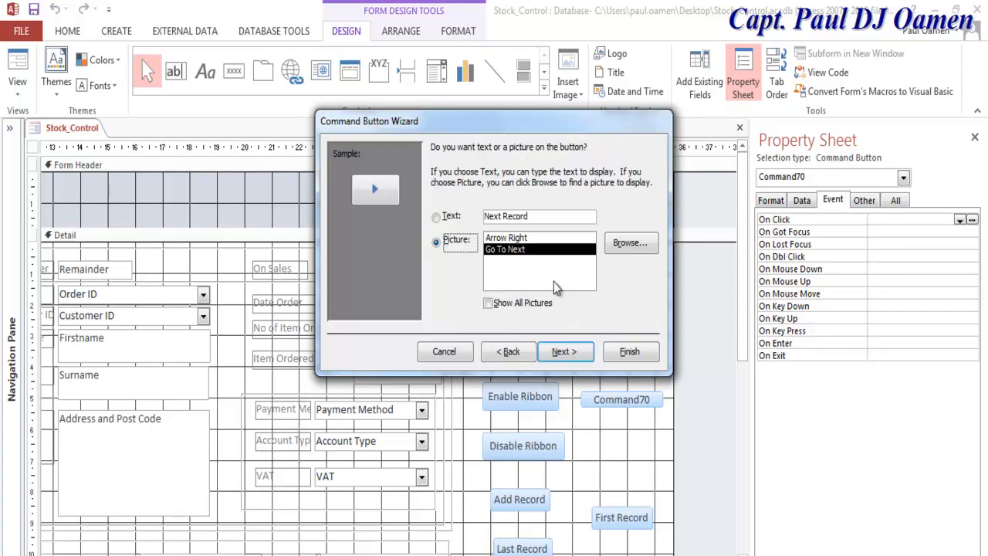
{"action": "left_click", "coordinate": [454, 217]}
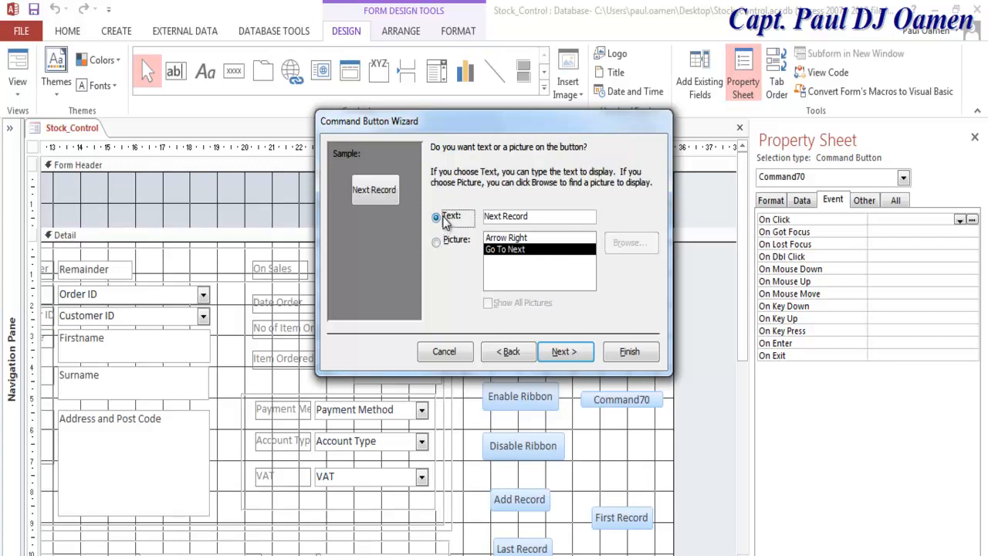
{"action": "left_click", "coordinate": [579, 353]}
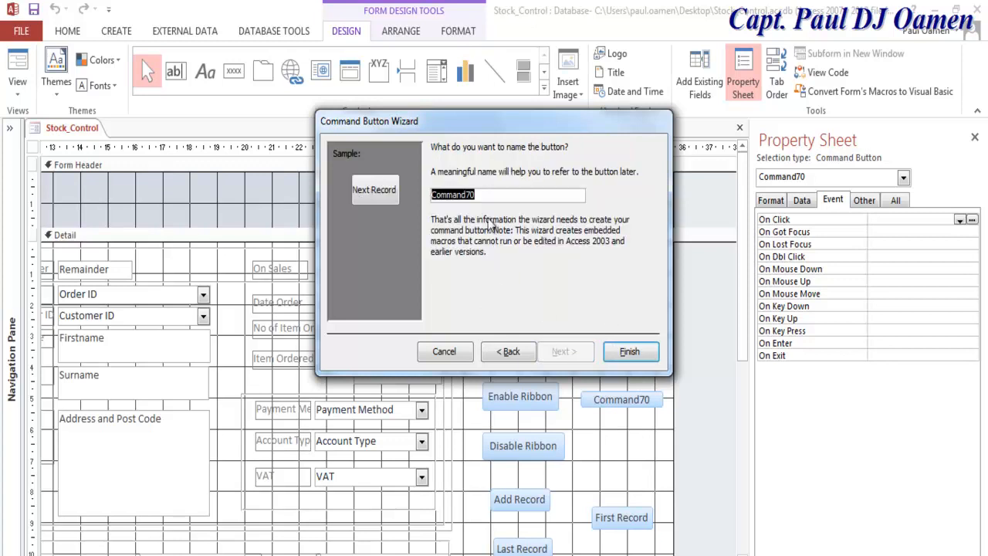
{"action": "key", "text": "ctrl+v"}
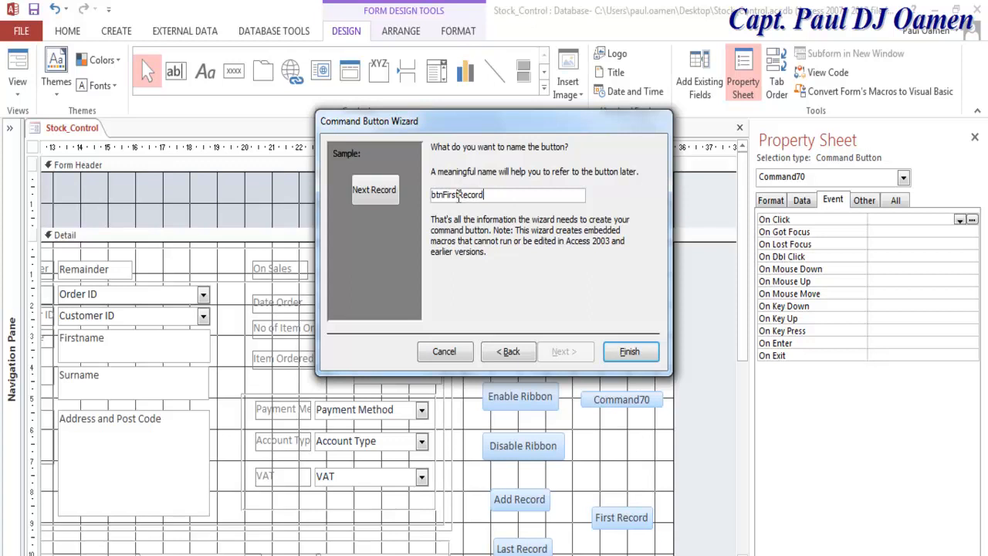
{"action": "key", "text": "BackSpace"}
{"action": "type", "text": "Next"}
{"action": "left_click", "coordinate": [628, 352]}
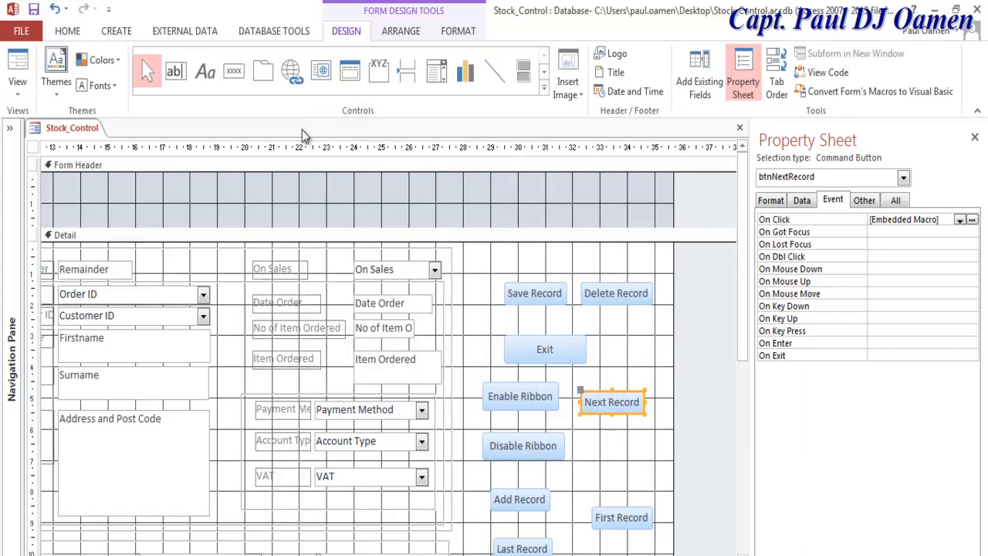
{"action": "left_click", "coordinate": [233, 70]}
Step: Add a Go To Previous Record button with the 'Previous Record' caption, named btnPreviousRecord
{"action": "left_click", "coordinate": [596, 459]}
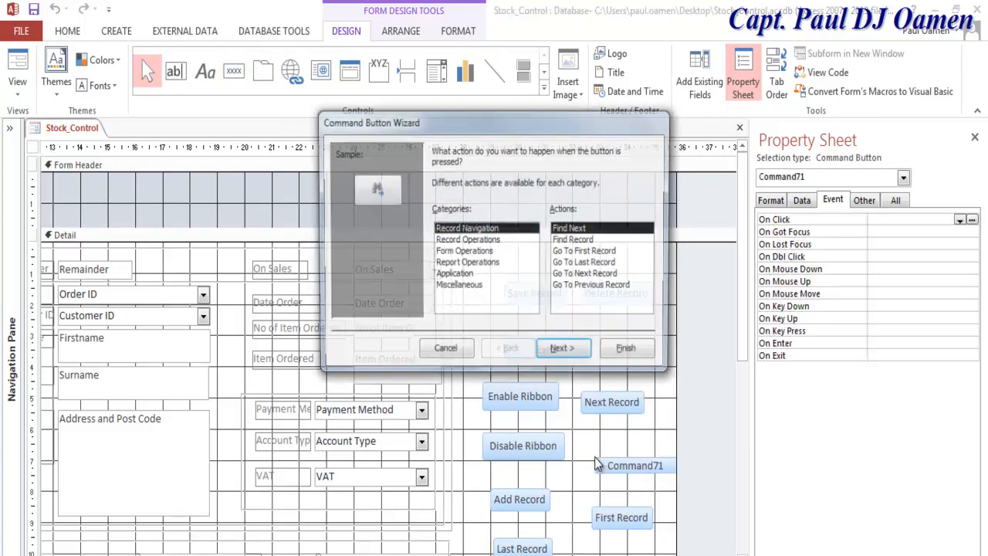
{"action": "left_click", "coordinate": [595, 287]}
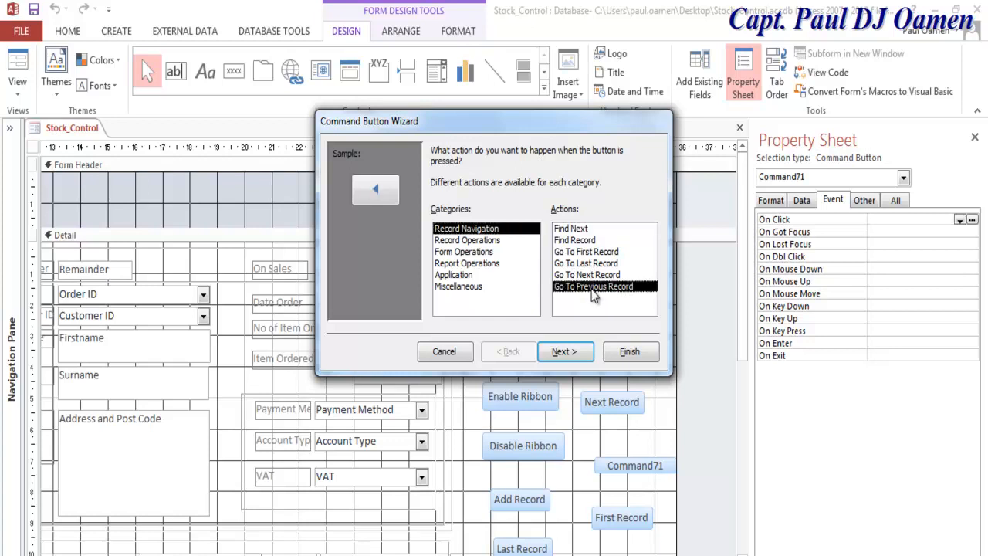
{"action": "left_click", "coordinate": [564, 352]}
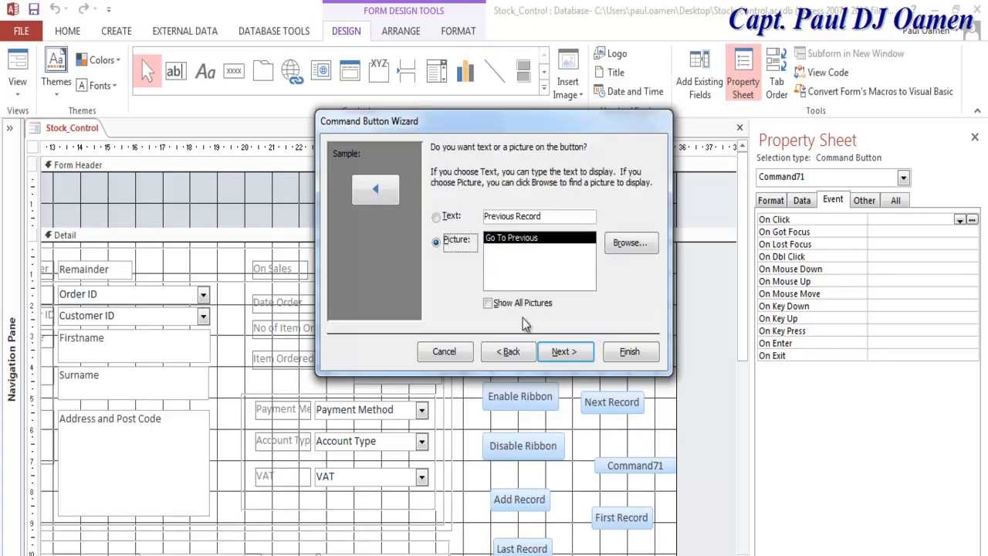
{"action": "left_click", "coordinate": [466, 218]}
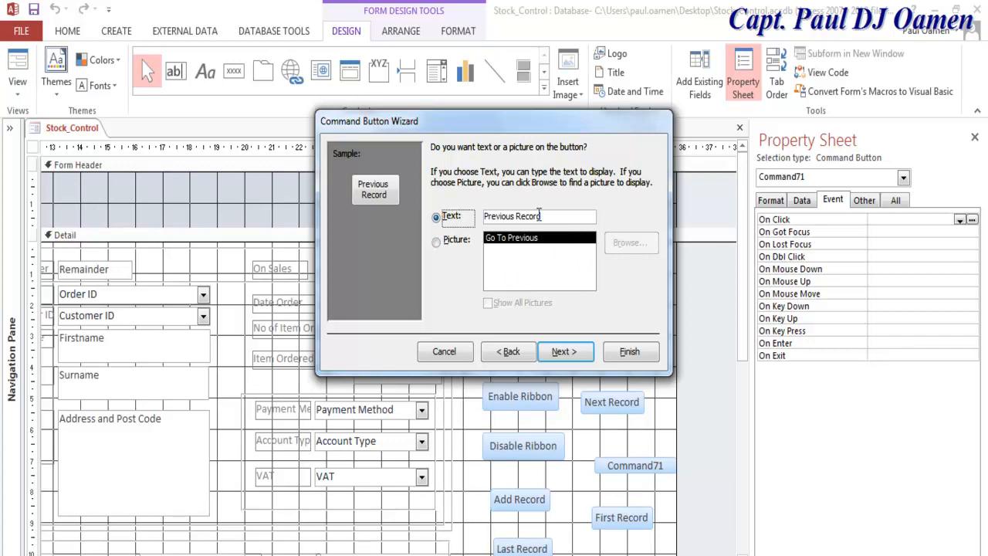
{"action": "left_click_drag", "start_coordinate": [552, 216], "coordinate": [471, 215]}
{"action": "key", "text": "ctrl+c"}
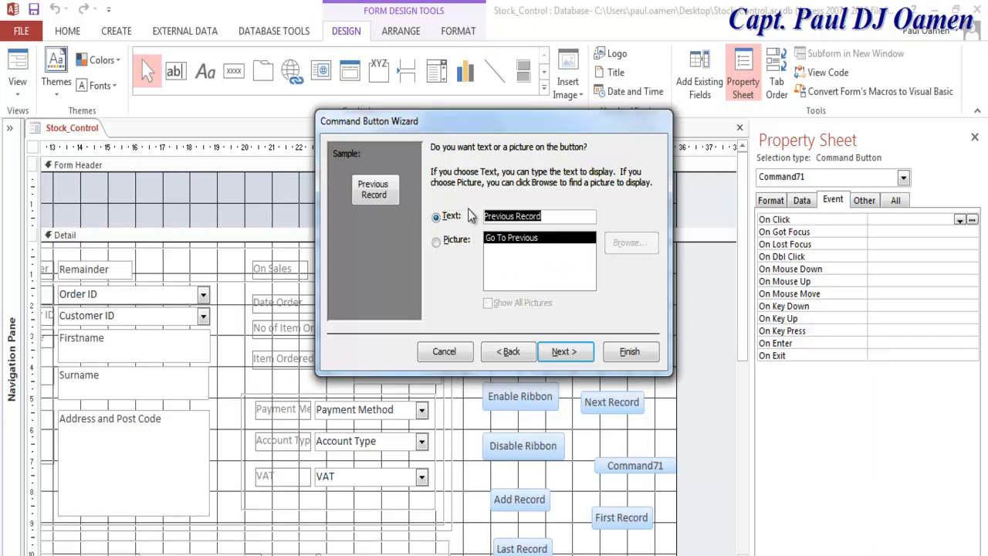
{"action": "left_click", "coordinate": [564, 352]}
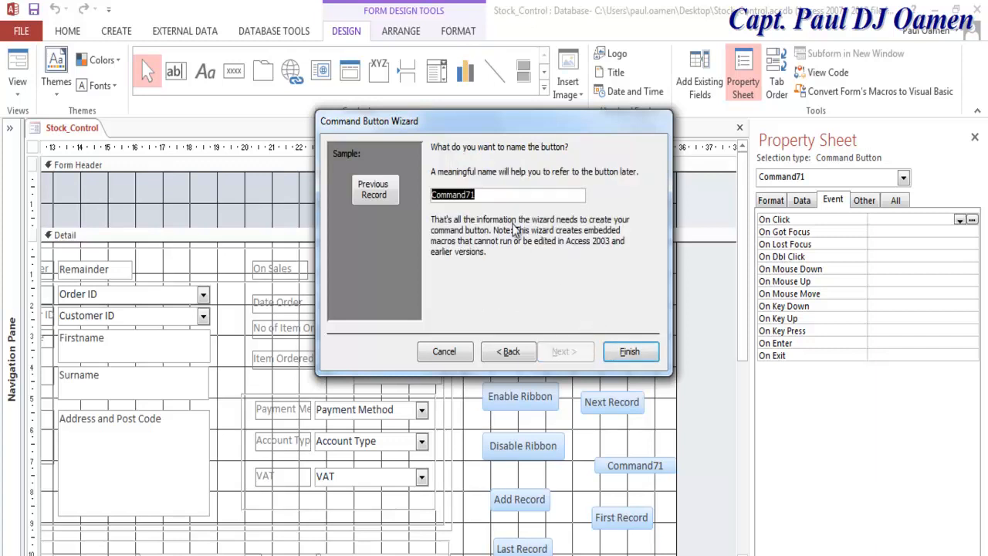
{"action": "type", "text": "btn"}
{"action": "key", "text": "ctrl+v"}
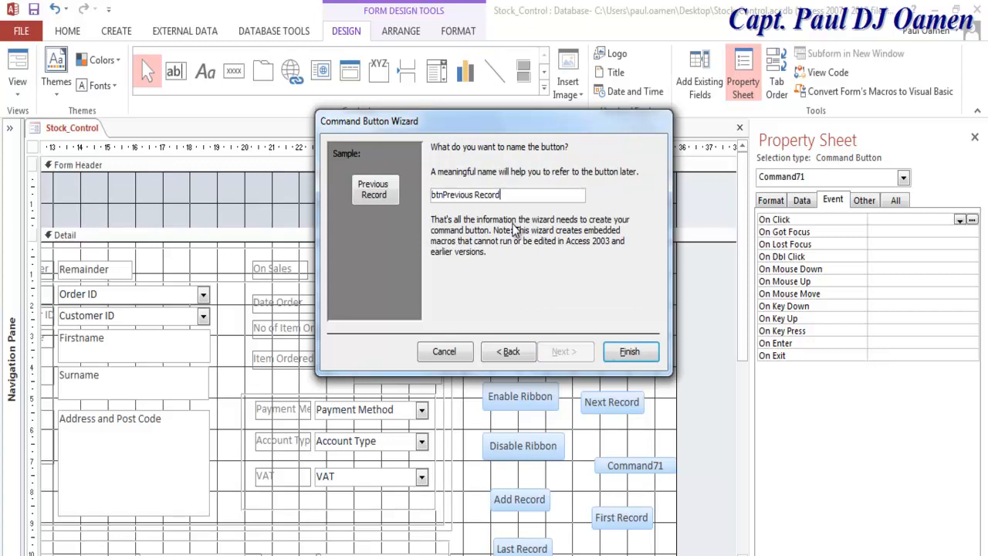
{"action": "left_click", "coordinate": [477, 194]}
{"action": "key", "text": "BackSpace"}
{"action": "left_click", "coordinate": [638, 356]}
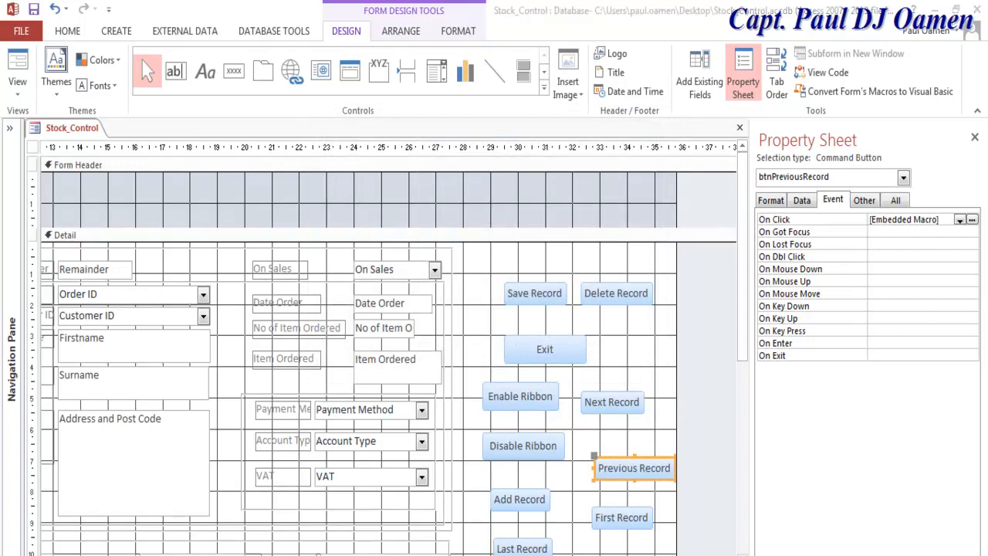
Step: Move the Exit and Save Record buttons left and widen Save Record to match Delete Record
{"action": "mouse_move", "coordinate": [744, 349]}
{"action": "left_mouse_down"}
{"action": "mouse_move", "coordinate": [745, 385]}
{"action": "mouse_move", "coordinate": [747, 355]}
{"action": "left_mouse_up"}
{"action": "left_click_drag", "start_coordinate": [534, 330], "coordinate": [508, 325]}
{"action": "left_click_drag", "start_coordinate": [531, 281], "coordinate": [506, 279]}
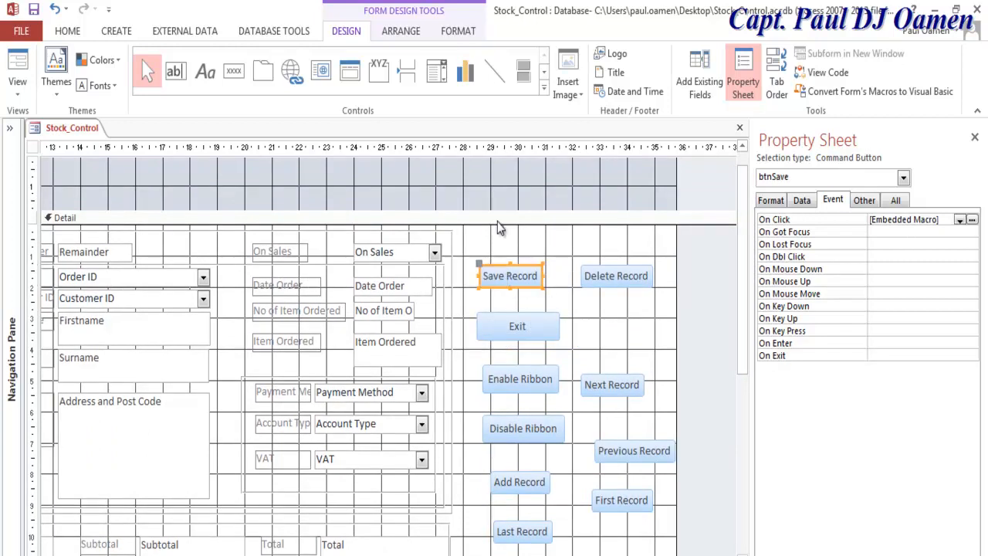
{"action": "left_click", "coordinate": [609, 277]}
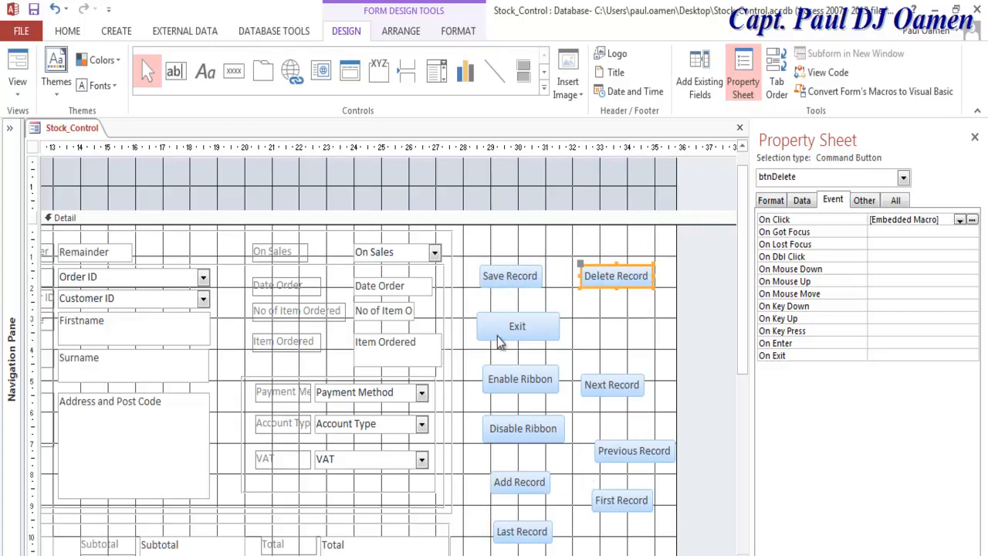
{"action": "left_click", "coordinate": [515, 279]}
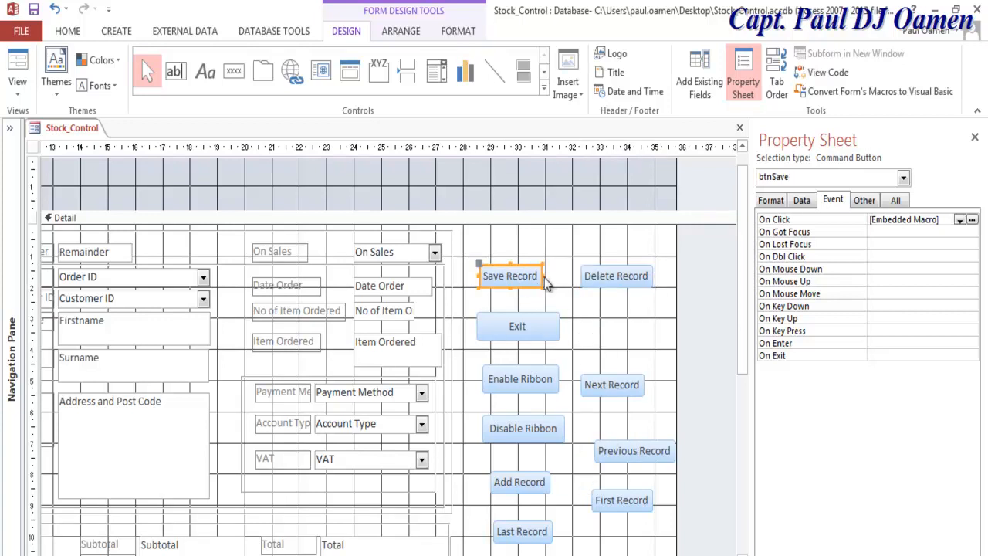
{"action": "left_click_drag", "start_coordinate": [543, 276], "coordinate": [519, 258]}
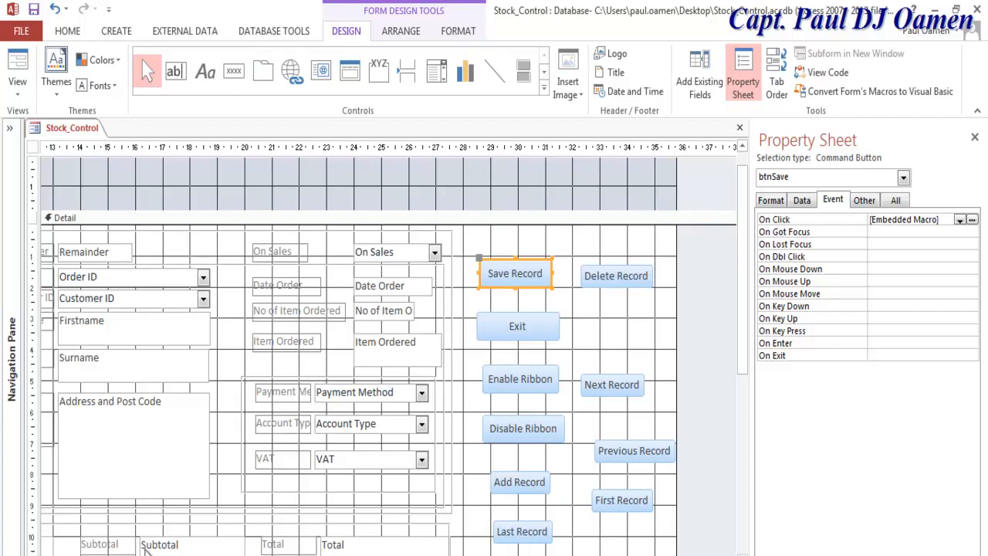
Step: Place a plain command button without the wizard and name it btnTotal
{"action": "left_click", "coordinate": [234, 70]}
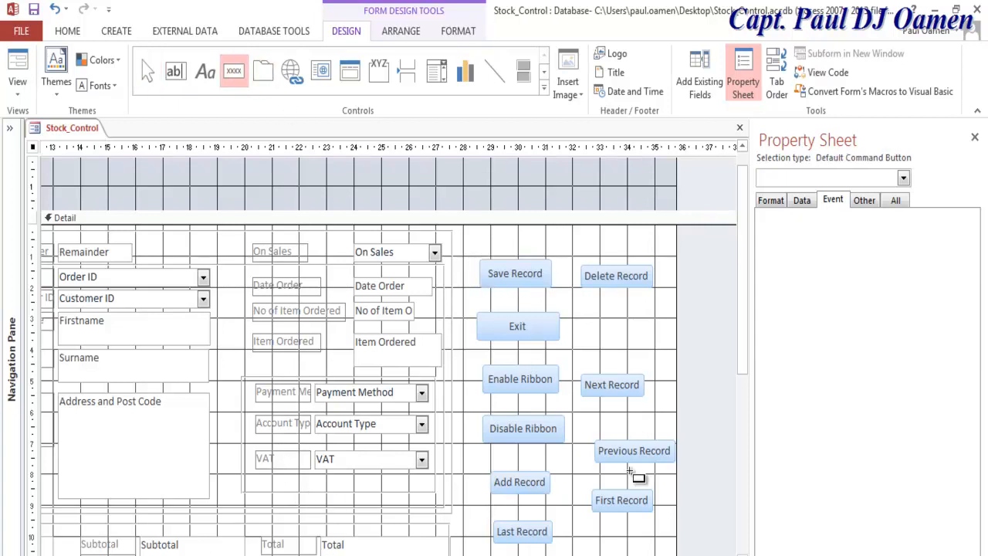
{"action": "left_click", "coordinate": [591, 325]}
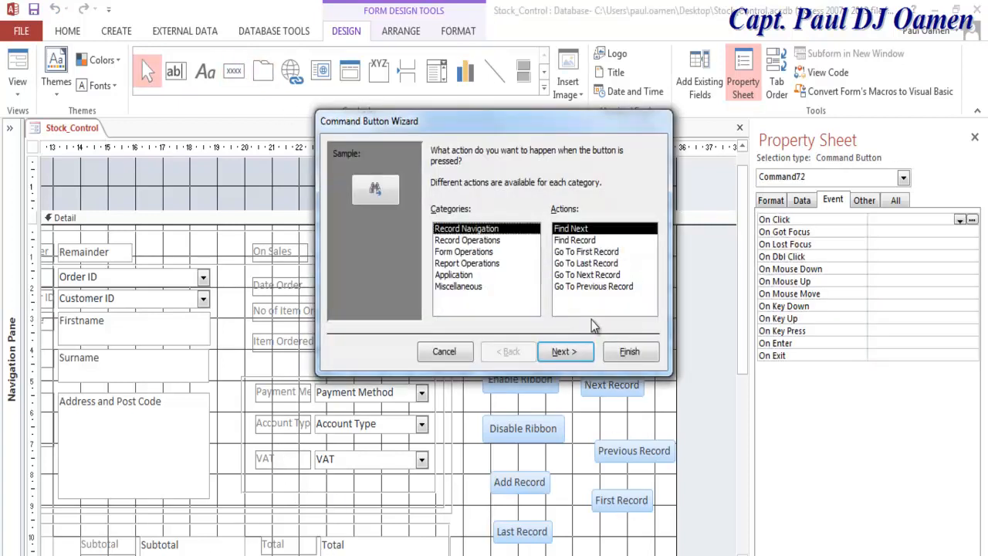
{"action": "left_click", "coordinate": [444, 352]}
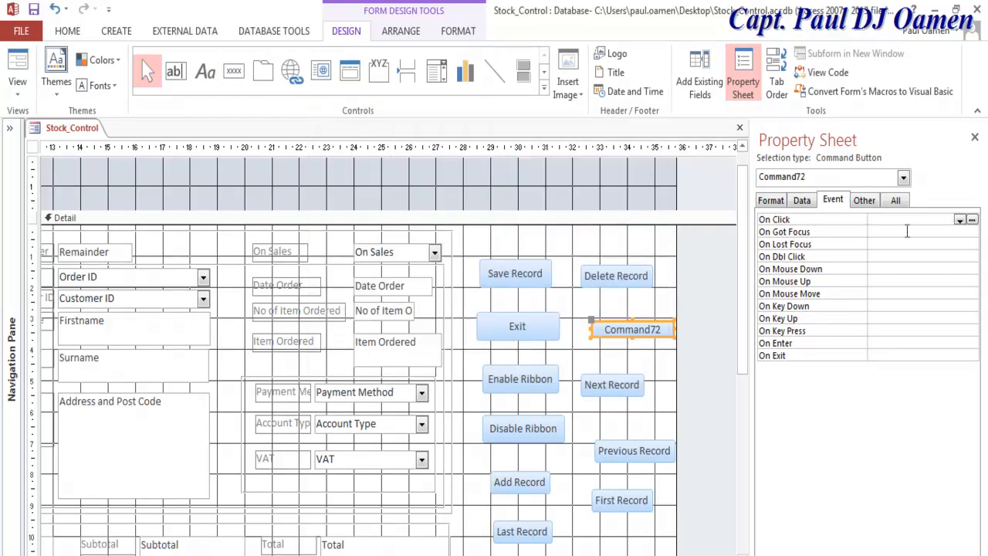
{"action": "left_click", "coordinate": [896, 203]}
{"action": "left_click", "coordinate": [842, 220]}
{"action": "type", "text": "btnTotal"}
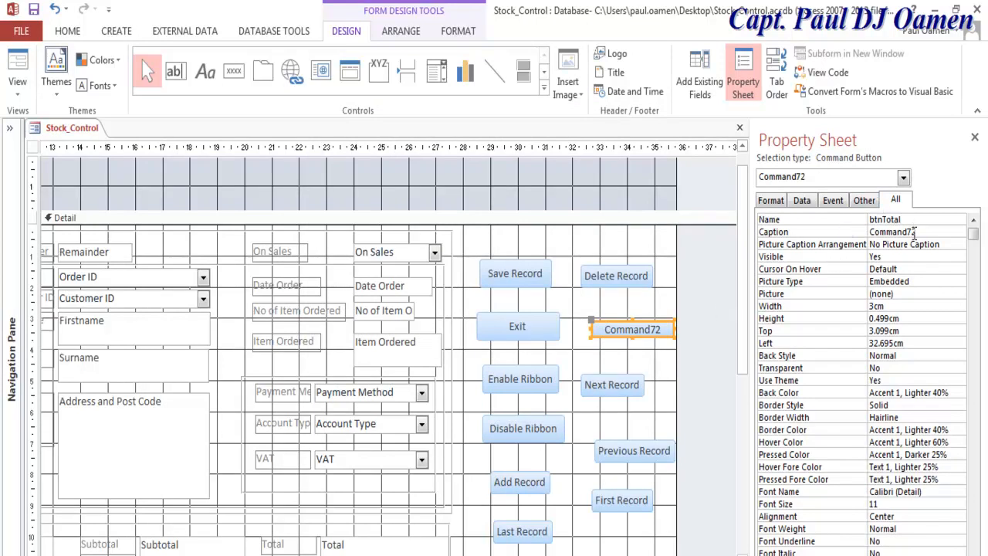
Step: Change the button's caption from Command72 to Total and switch the form to Form View
{"action": "left_click", "coordinate": [911, 232]}
{"action": "left_click_drag", "start_coordinate": [912, 232], "coordinate": [867, 232]}
{"action": "type", "text": "Total"}
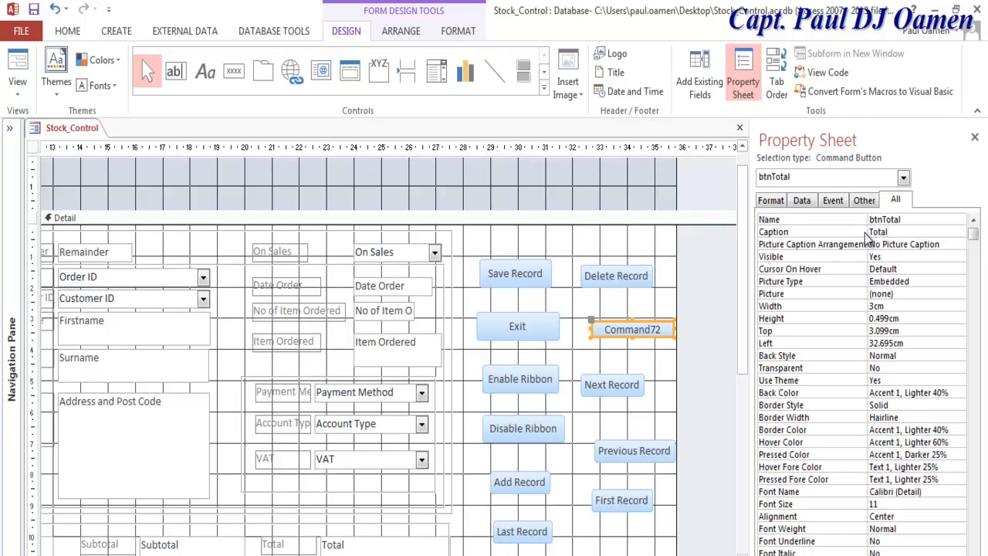
{"action": "left_click", "coordinate": [624, 367]}
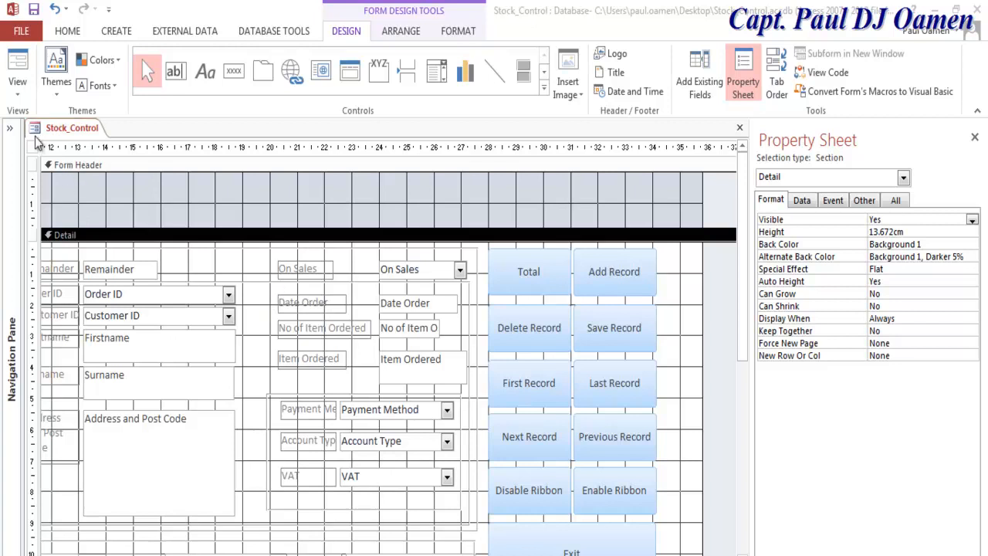
{"action": "left_click", "coordinate": [17, 87]}
{"action": "left_click", "coordinate": [37, 123]}
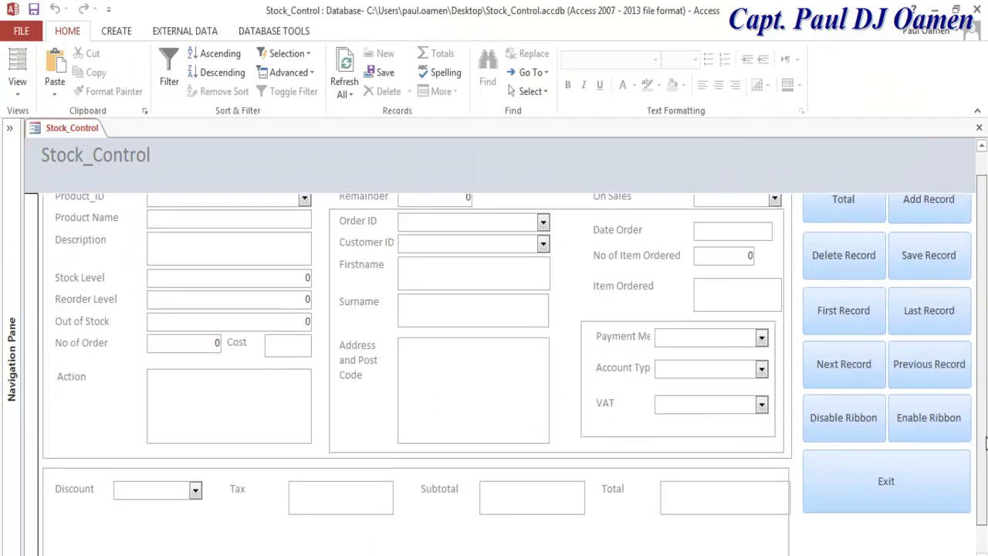
Step: Test the Disable Ribbon and Enable Ribbon buttons, then return the form to Design View
{"action": "left_click", "coordinate": [861, 446]}
{"action": "left_click", "coordinate": [861, 441]}
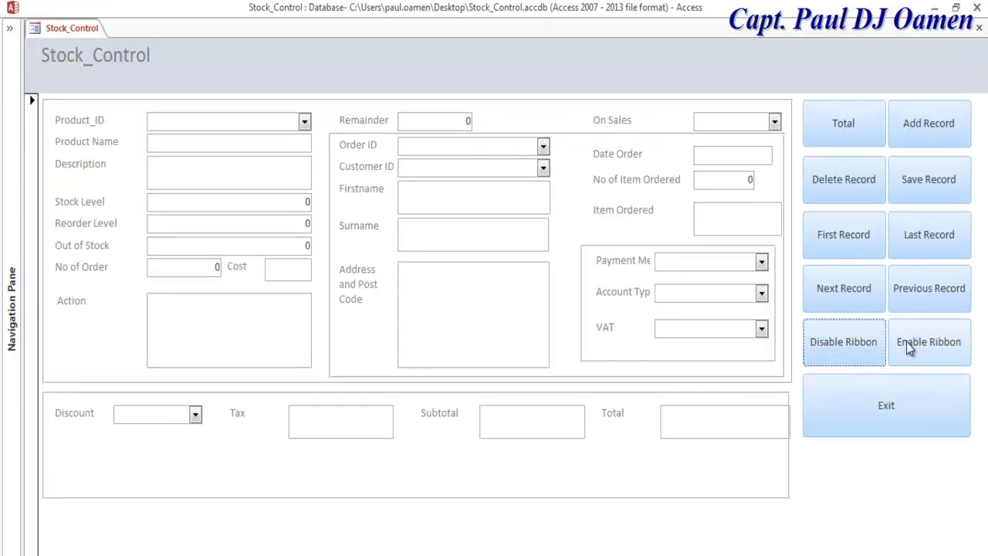
{"action": "left_click", "coordinate": [931, 344]}
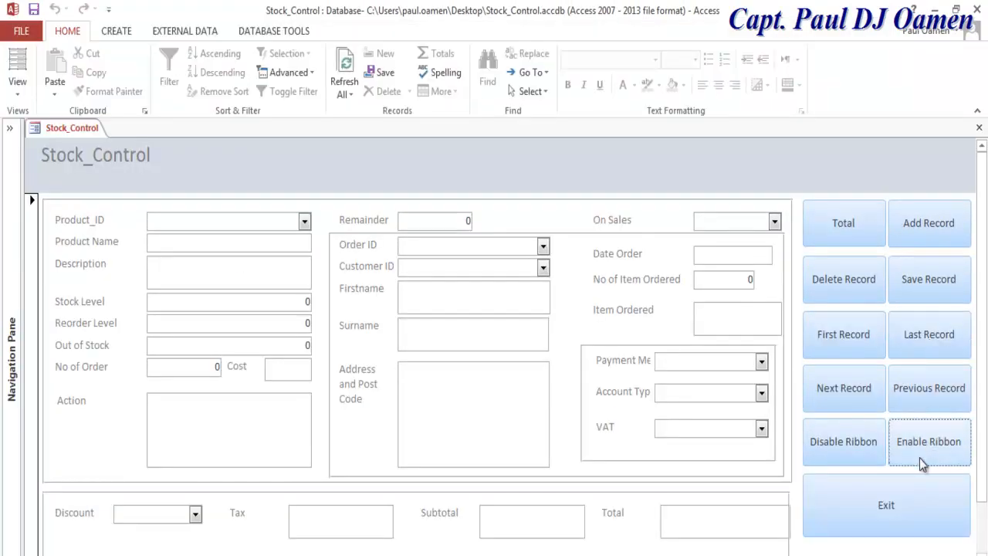
{"action": "right_click", "coordinate": [34, 132]}
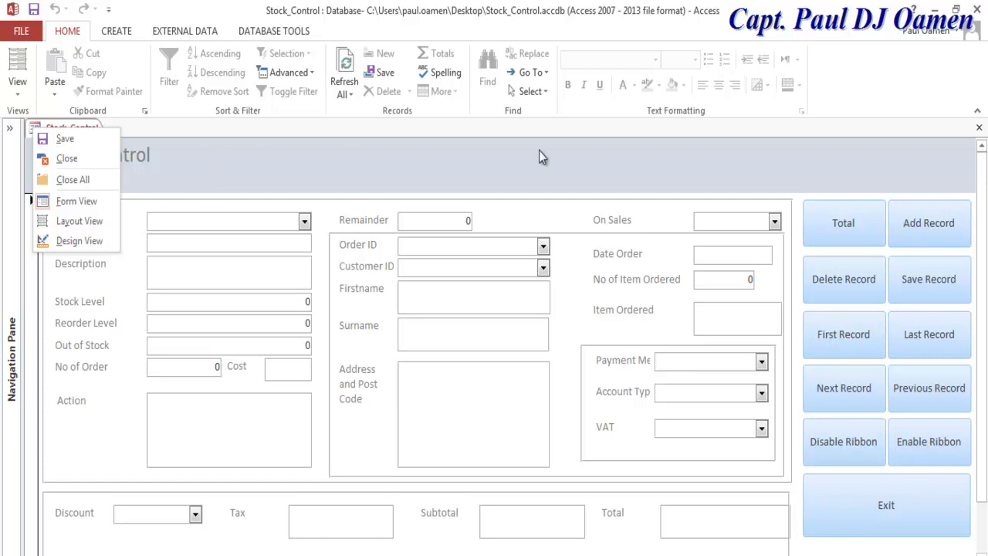
{"action": "left_click", "coordinate": [83, 241]}
Step: Set the Delete Record button's caption font size to 14
{"action": "left_click", "coordinate": [159, 193]}
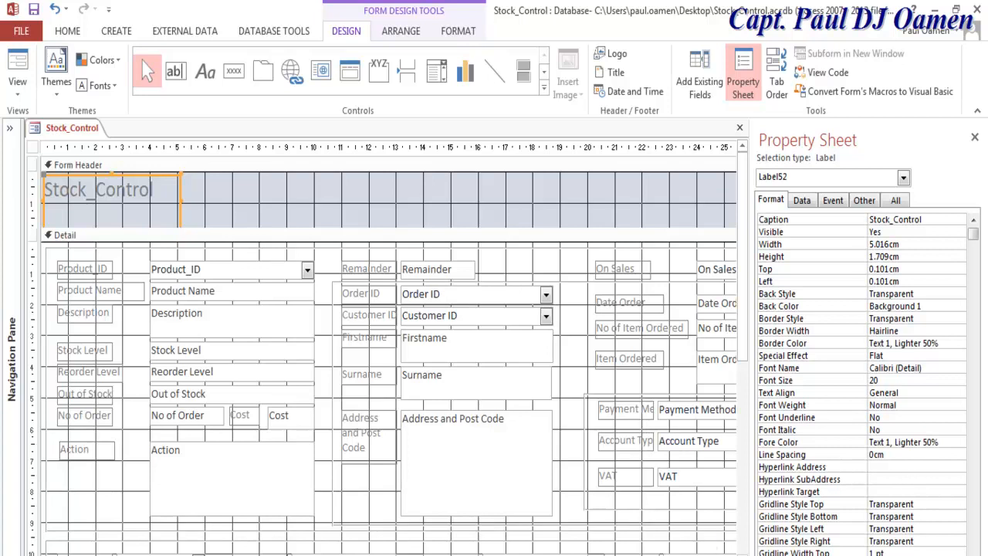
{"action": "scroll", "coordinate": [389, 355], "scroll_direction": "right", "scroll_amount": 5}
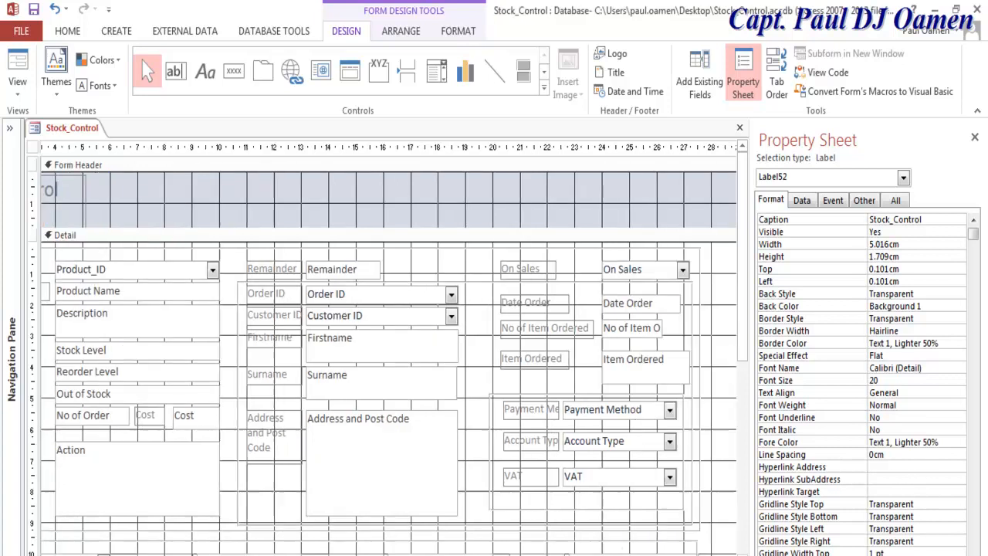
{"action": "left_click", "coordinate": [562, 343]}
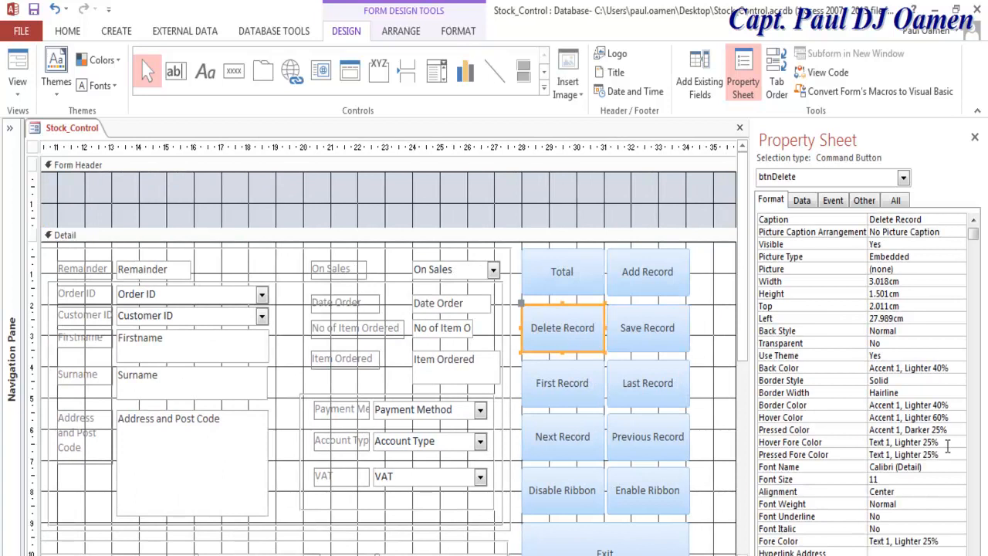
{"action": "left_click", "coordinate": [918, 478]}
{"action": "left_click", "coordinate": [960, 480]}
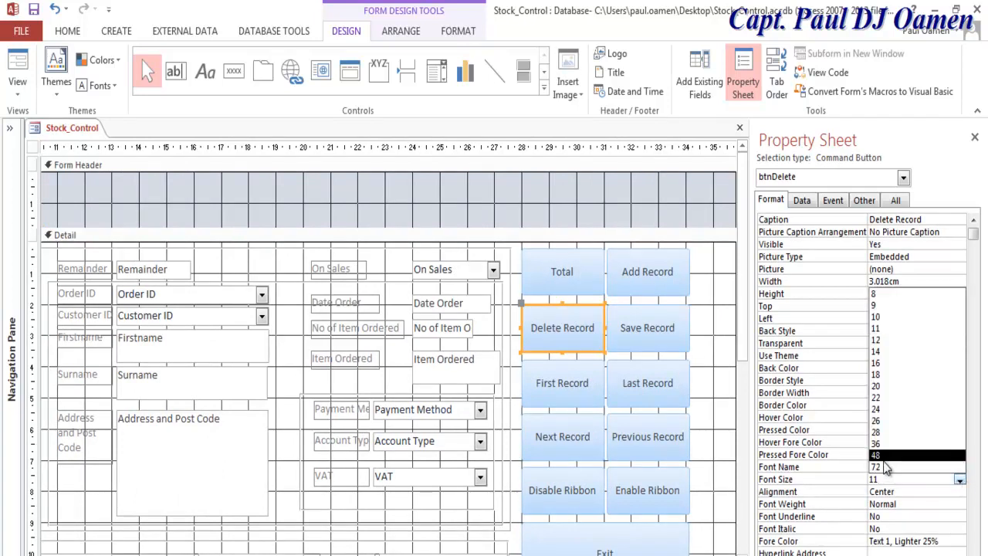
{"action": "left_click", "coordinate": [888, 355]}
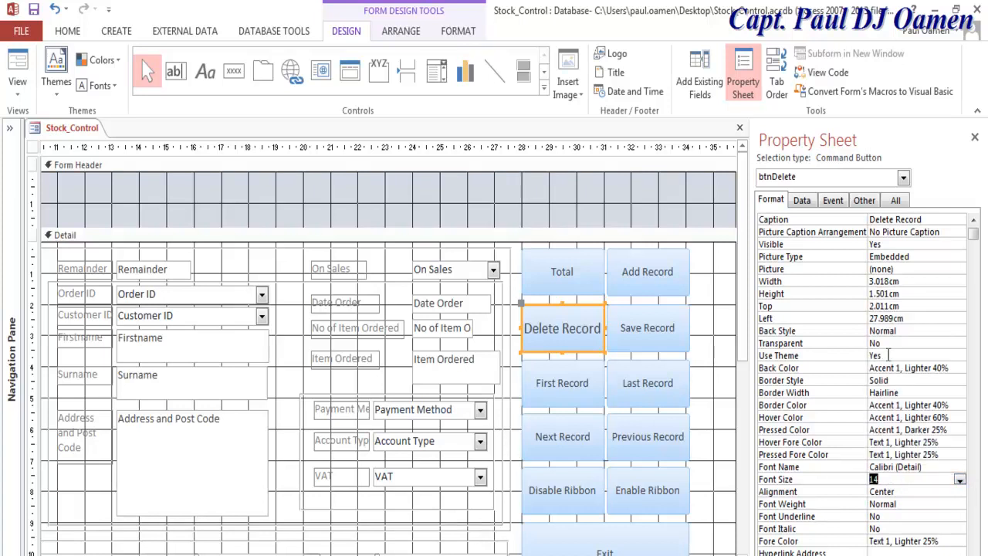
Step: Marquee-select the whole block of command buttons together
{"action": "left_click", "coordinate": [958, 479]}
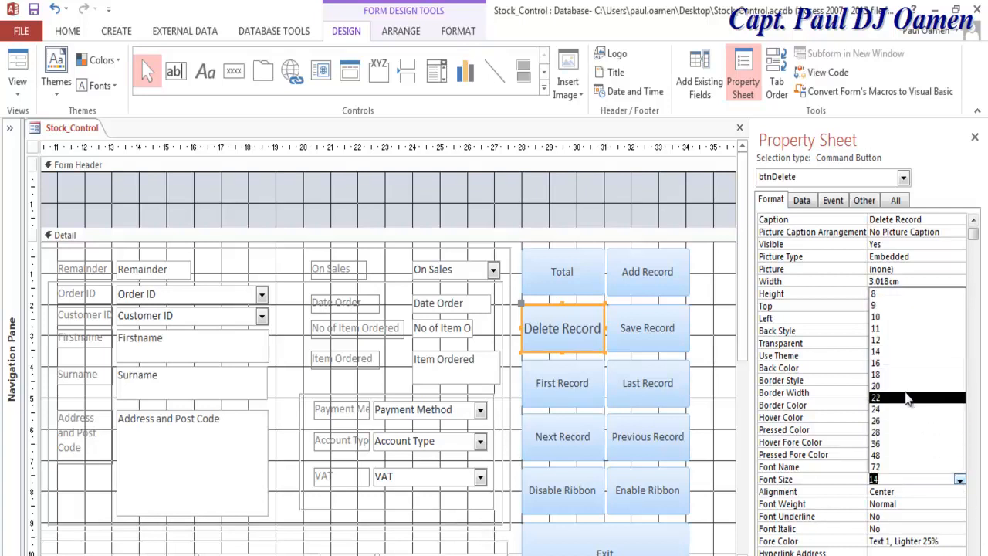
{"action": "left_click", "coordinate": [590, 357]}
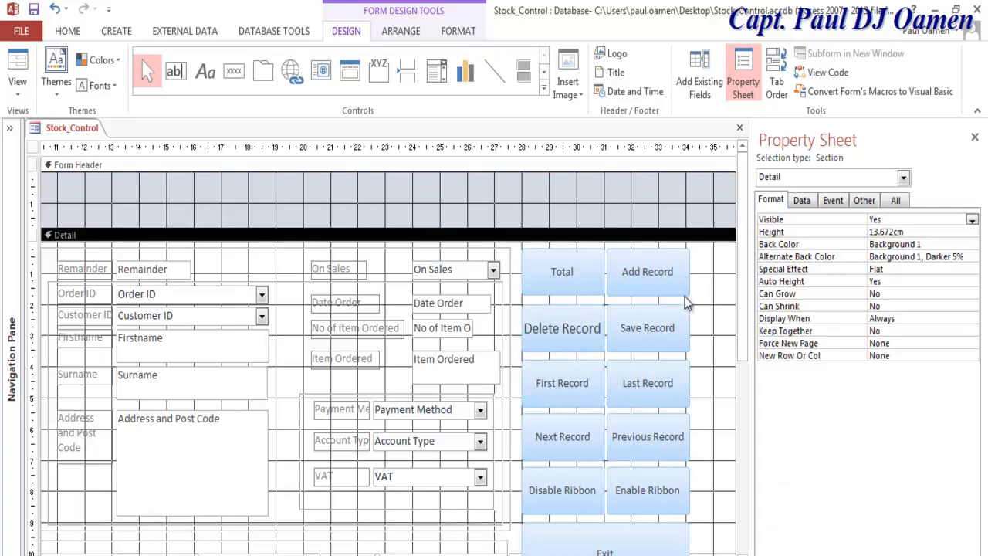
{"action": "left_click_drag", "start_coordinate": [703, 251], "coordinate": [560, 525]}
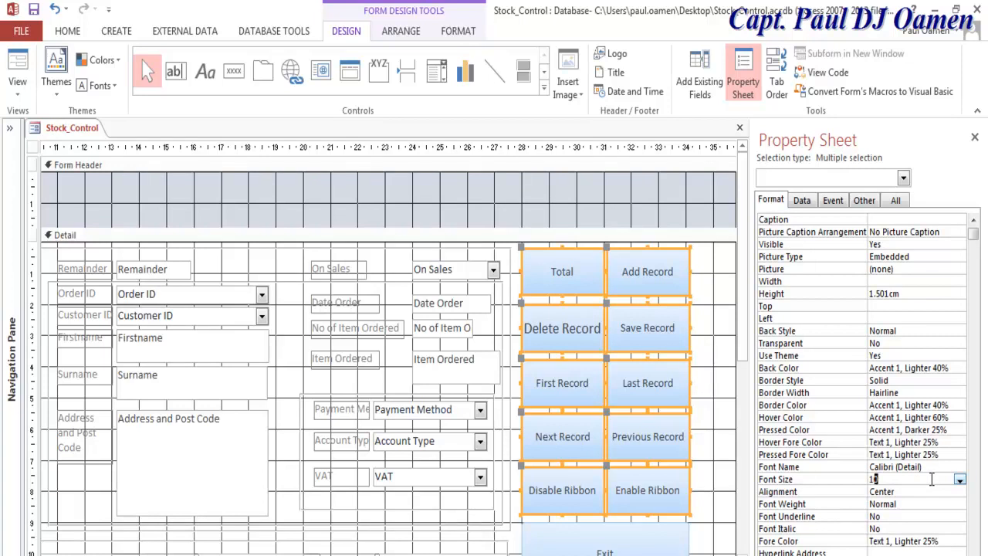
Step: Give the selected buttons font size 14 and the Exit button font size 50
{"action": "type", "text": "4"}
{"action": "key", "text": "Return"}
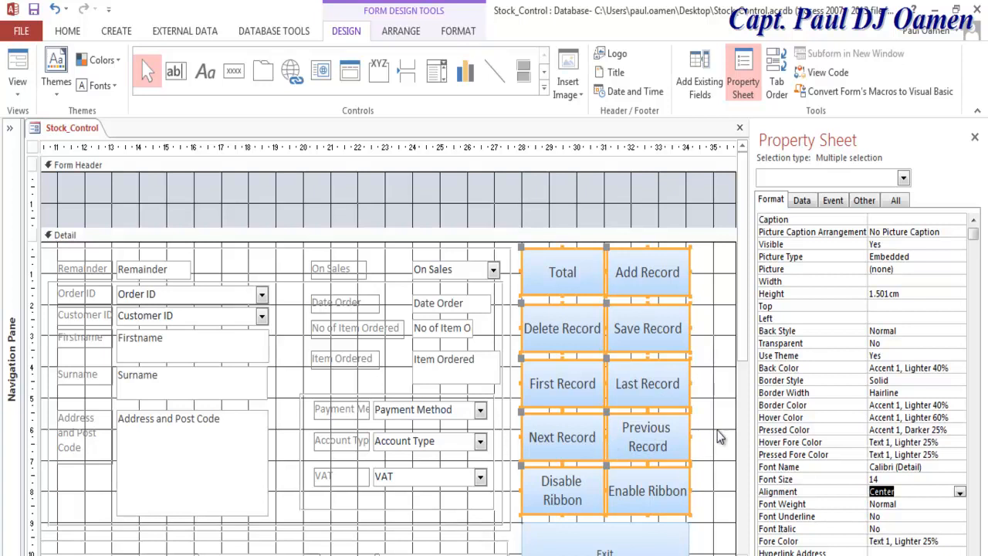
{"action": "left_click", "coordinate": [648, 543]}
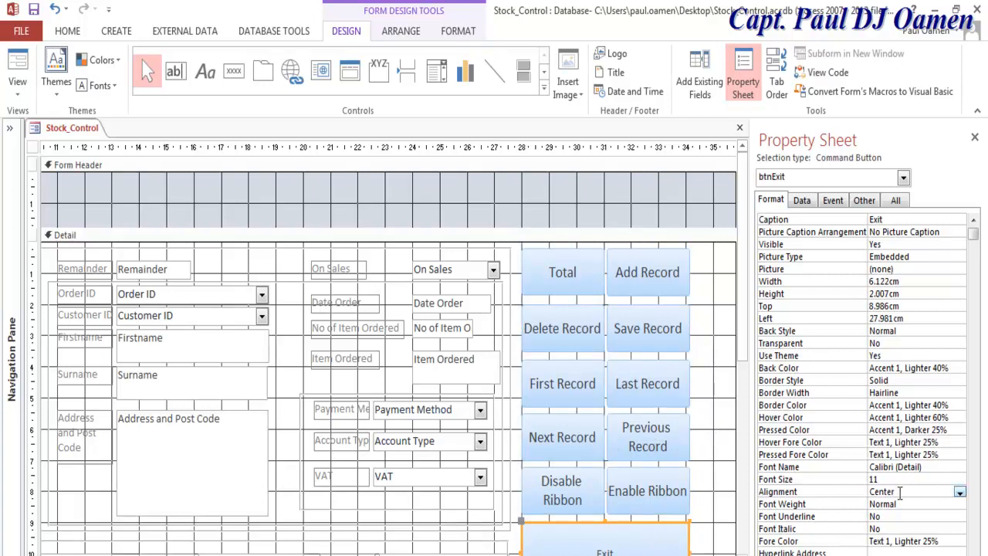
{"action": "left_click_drag", "start_coordinate": [893, 484], "coordinate": [870, 480]}
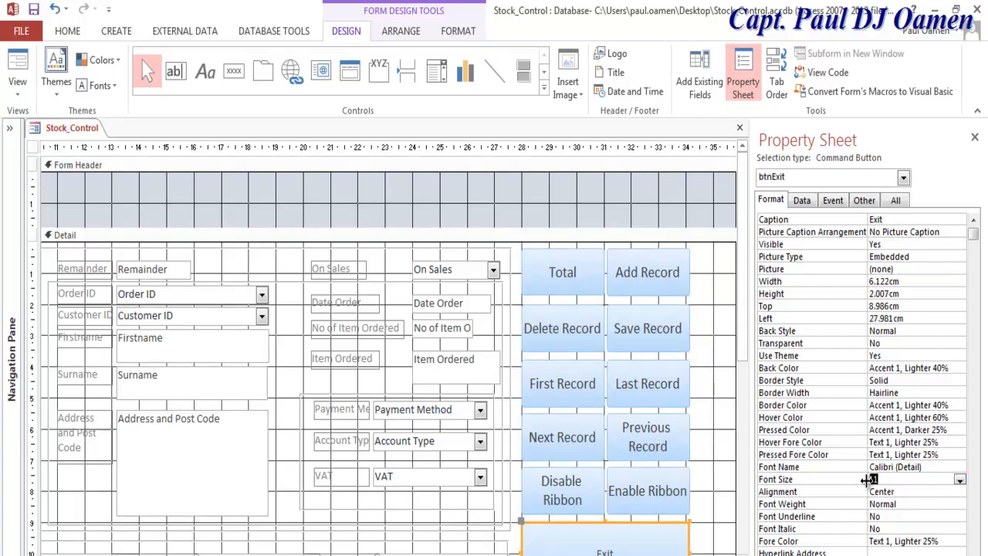
{"action": "key", "text": "Return"}
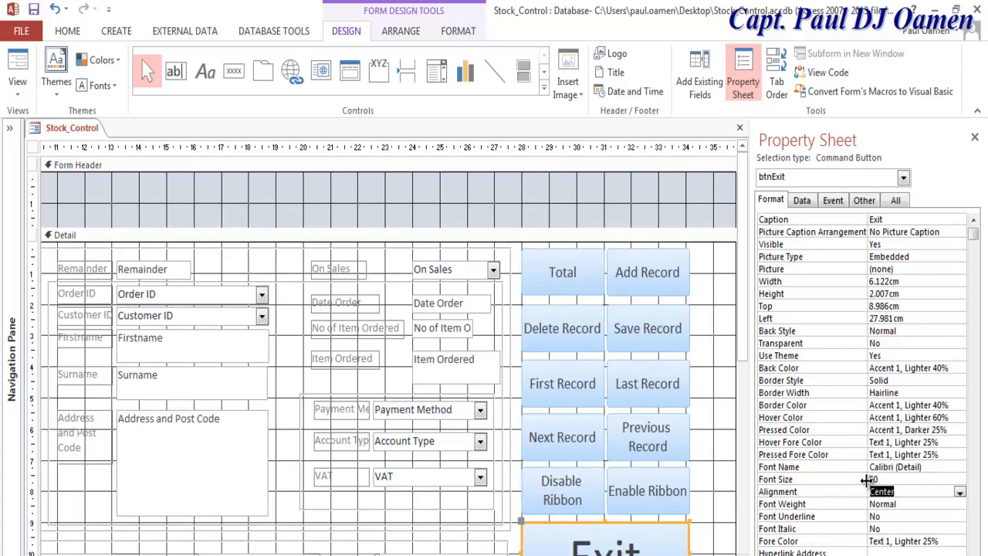
Step: Select the right-hand column plus the Enable Ribbon, Disable Ribbon, Exit and Total buttons
{"action": "left_click", "coordinate": [717, 381]}
{"action": "left_click_drag", "start_coordinate": [742, 310], "coordinate": [742, 361]}
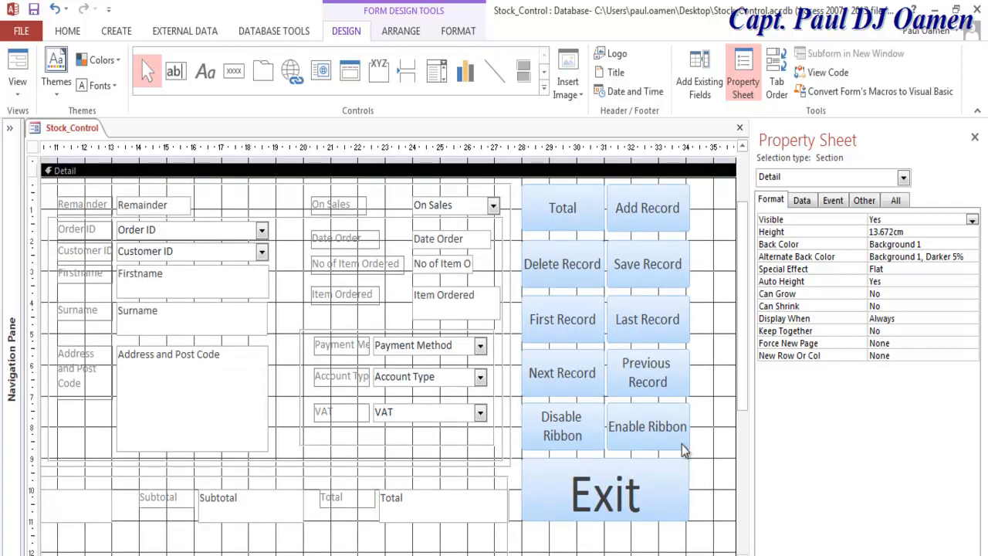
{"action": "left_click_drag", "start_coordinate": [698, 201], "coordinate": [642, 372]}
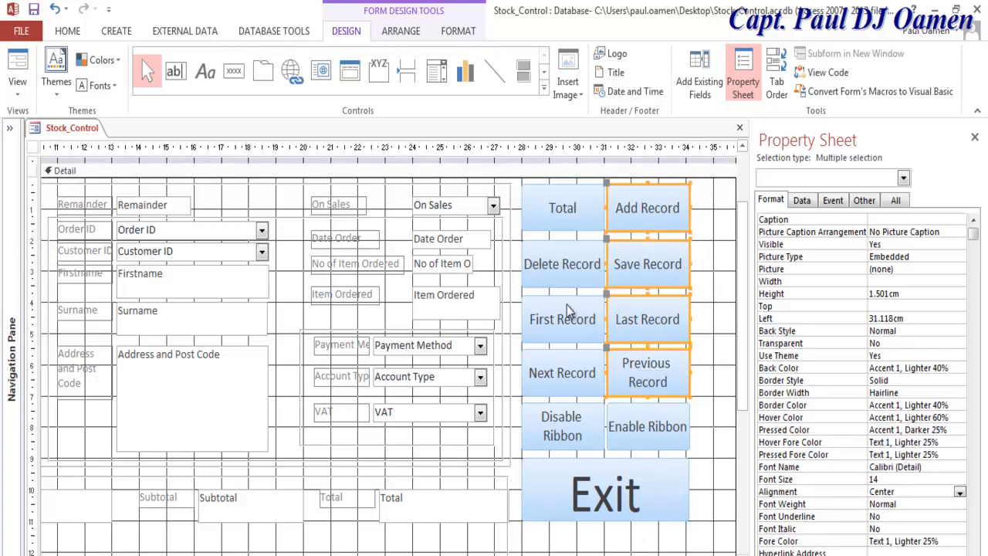
{"action": "left_click", "coordinate": [643, 433]}
{"action": "left_click", "coordinate": [584, 431]}
{"action": "left_click", "coordinate": [608, 505]}
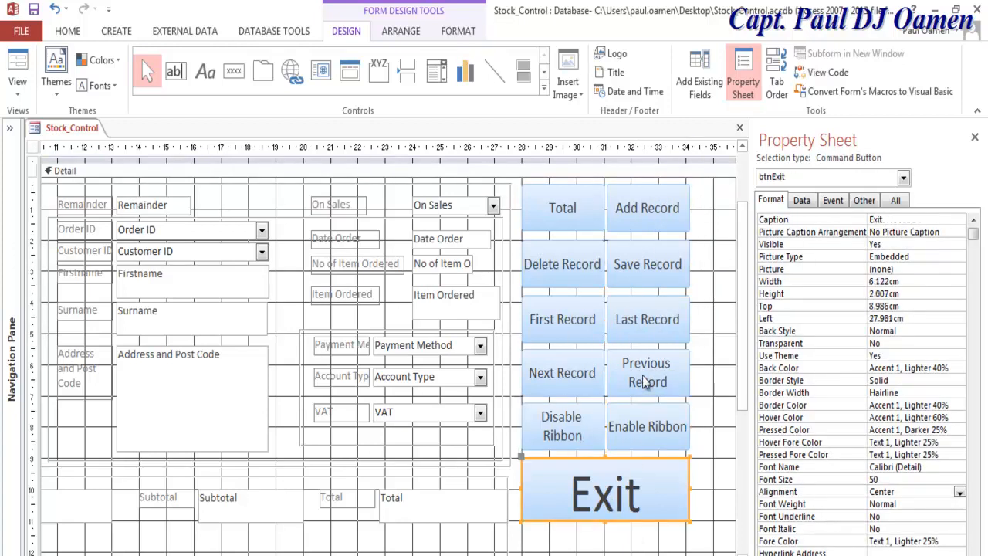
{"action": "left_click", "coordinate": [580, 230]}
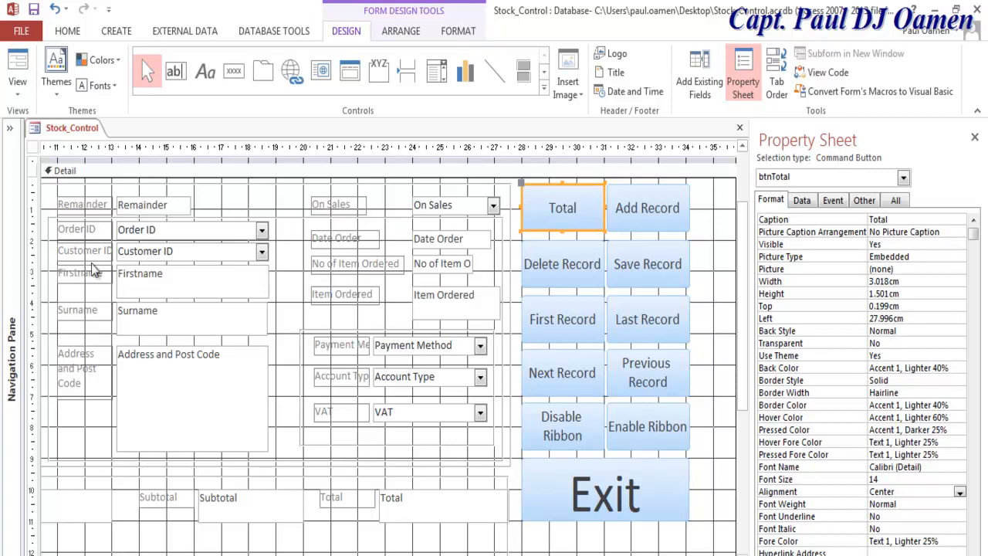
Step: Switch to Form View and enter 3 for No of Order
{"action": "left_click", "coordinate": [19, 93]}
{"action": "left_click", "coordinate": [43, 119]}
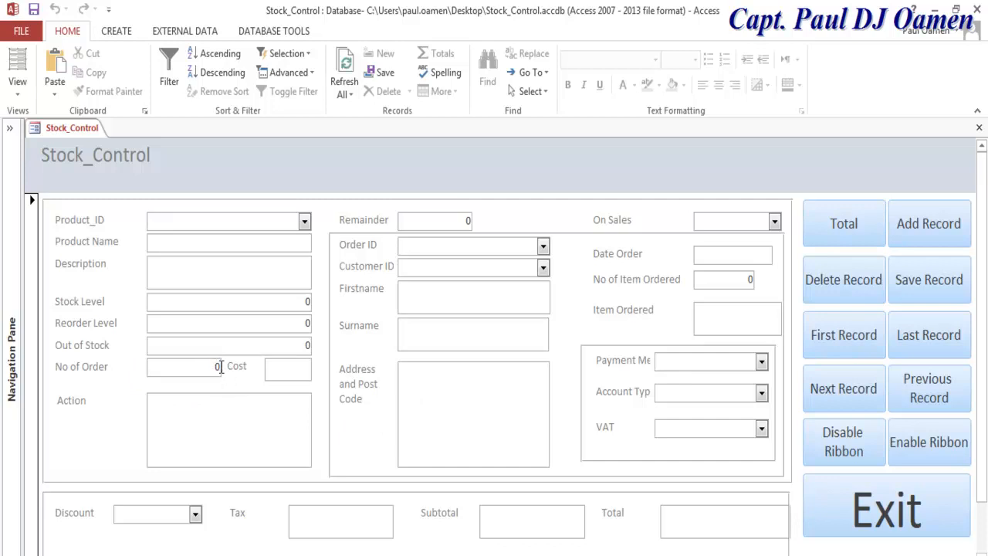
{"action": "type", "text": "3"}
Step: Check that the Product_ID, Order ID and On Sales dropdown lists are empty
{"action": "left_click", "coordinate": [298, 223]}
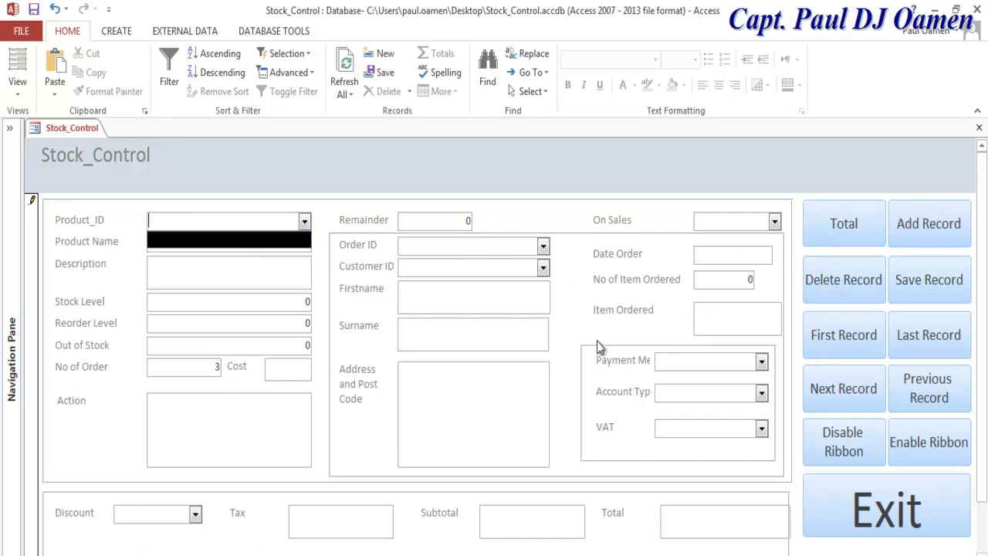
{"action": "left_click", "coordinate": [322, 288]}
{"action": "left_click", "coordinate": [305, 222]}
{"action": "left_click", "coordinate": [305, 222]}
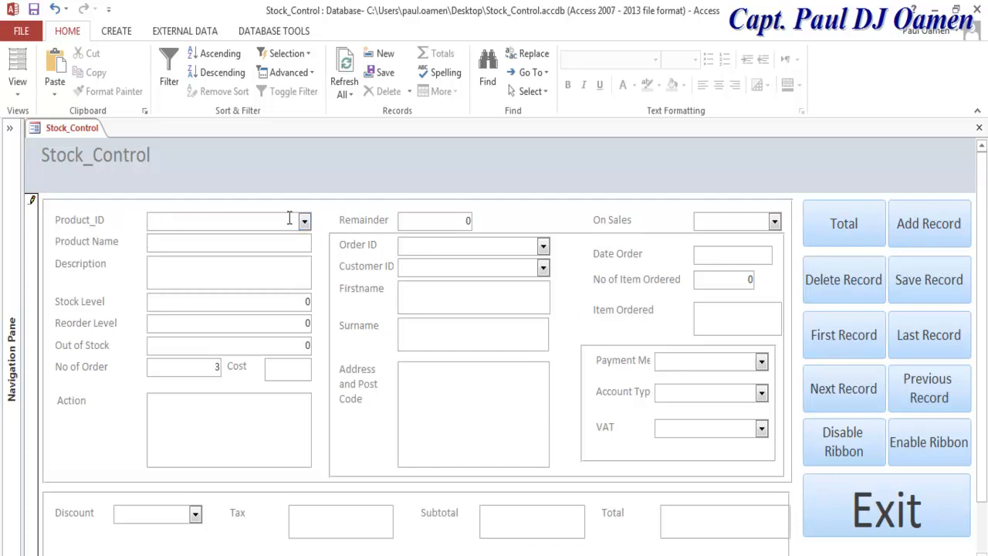
{"action": "left_click", "coordinate": [543, 246]}
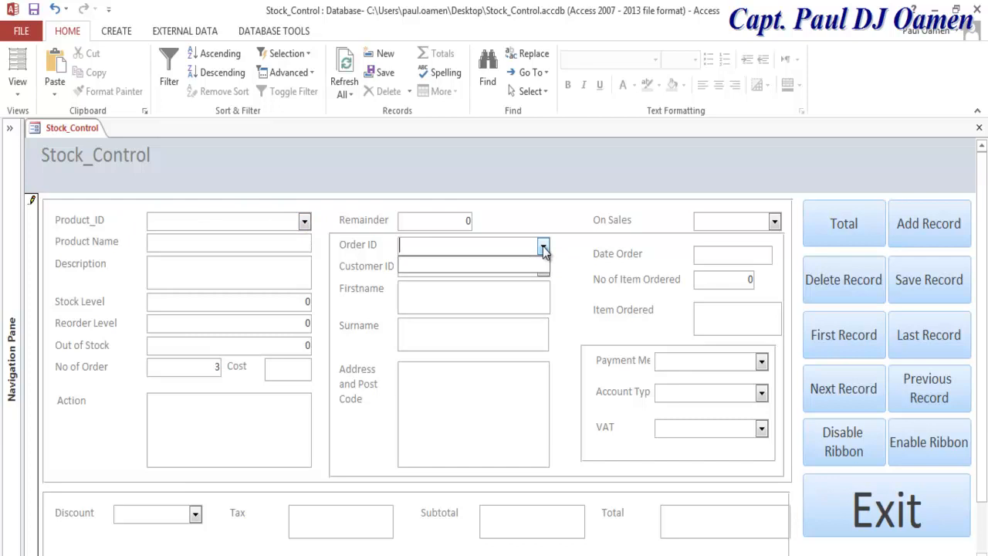
{"action": "left_click", "coordinate": [546, 270]}
{"action": "left_click", "coordinate": [776, 223]}
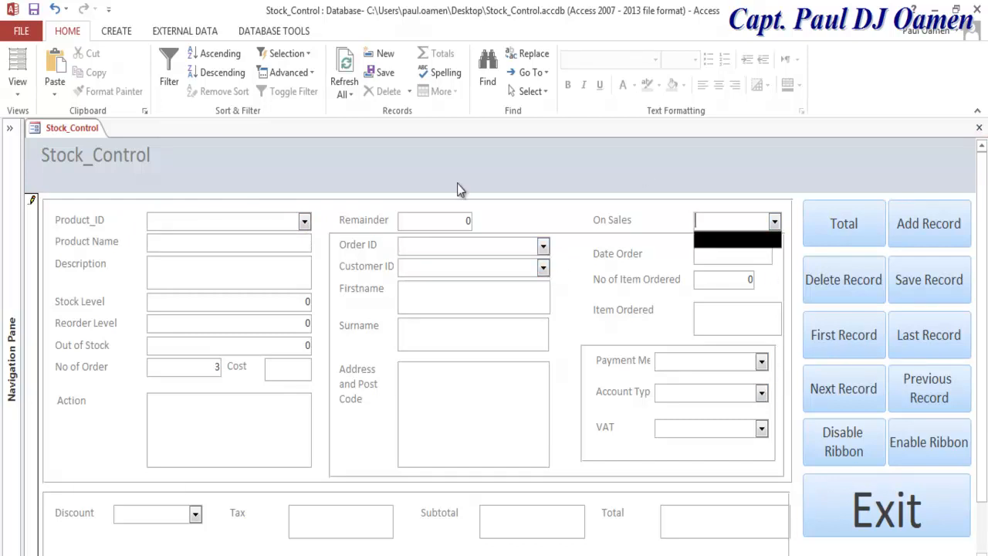
{"action": "right_click", "coordinate": [42, 130]}
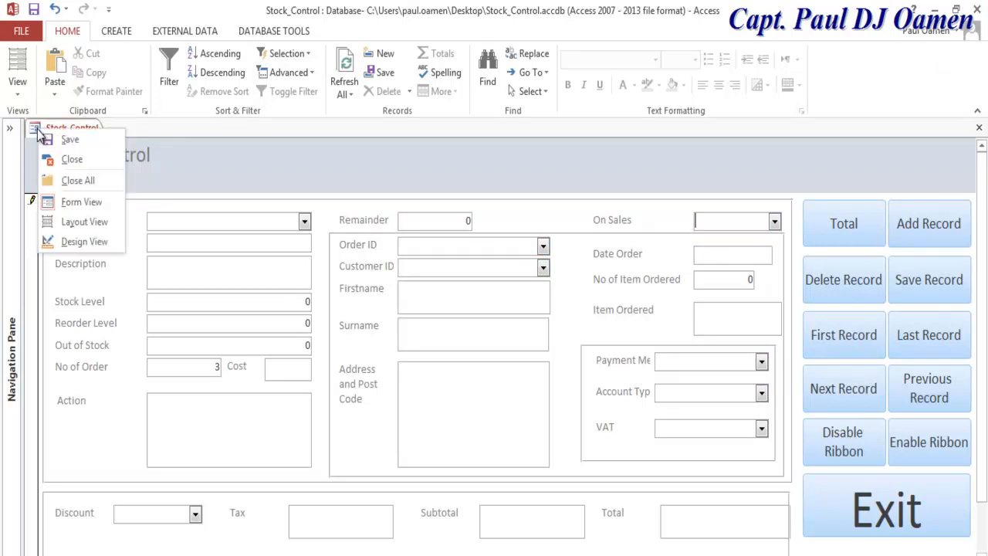
Step: Return the form to Design View and create a new blank table
{"action": "left_click", "coordinate": [78, 241]}
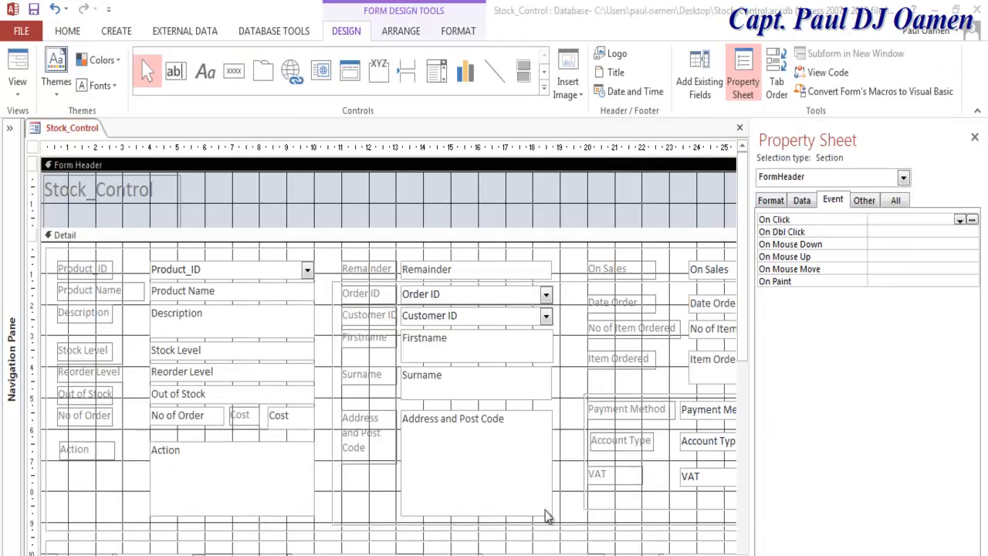
{"action": "left_click", "coordinate": [11, 130]}
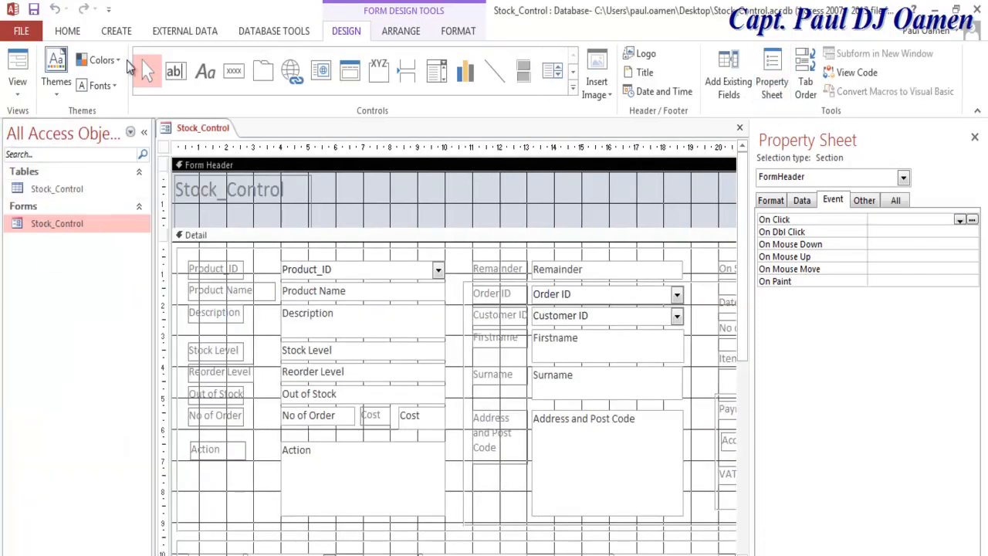
{"action": "left_click", "coordinate": [117, 32]}
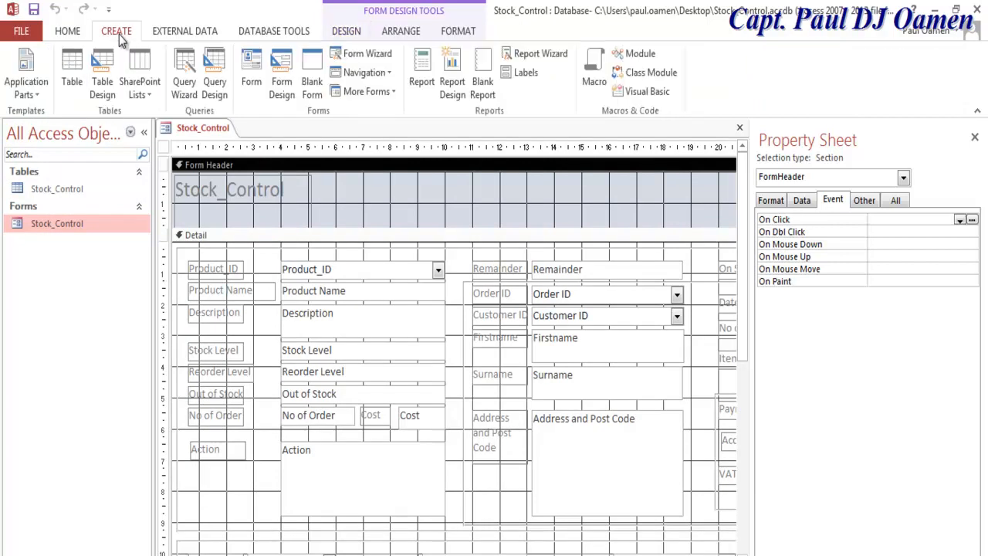
{"action": "left_click", "coordinate": [71, 78]}
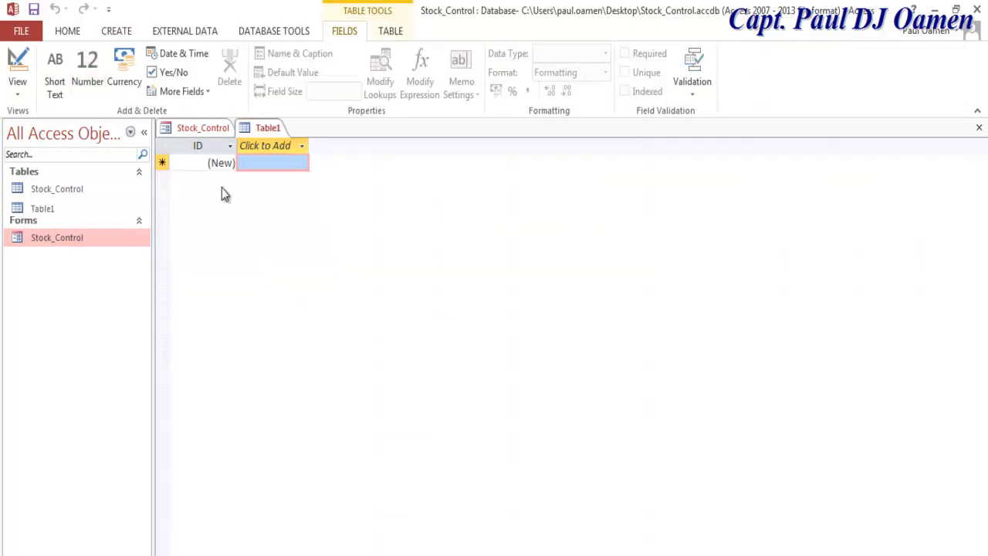
{"action": "left_click", "coordinate": [187, 164]}
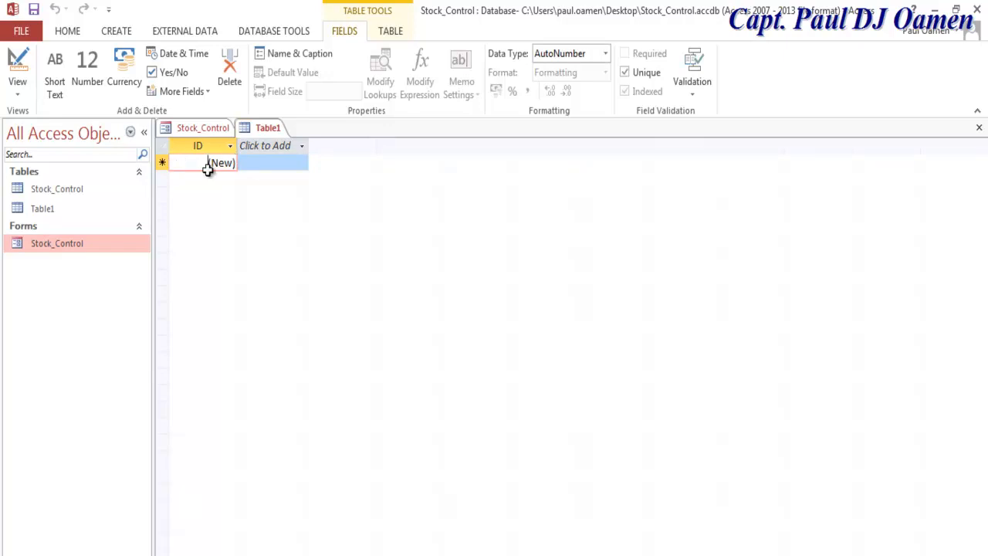
Step: Open Table1 in Design View and enter ProductID as its save name
{"action": "left_click", "coordinate": [48, 210]}
{"action": "right_click", "coordinate": [48, 208]}
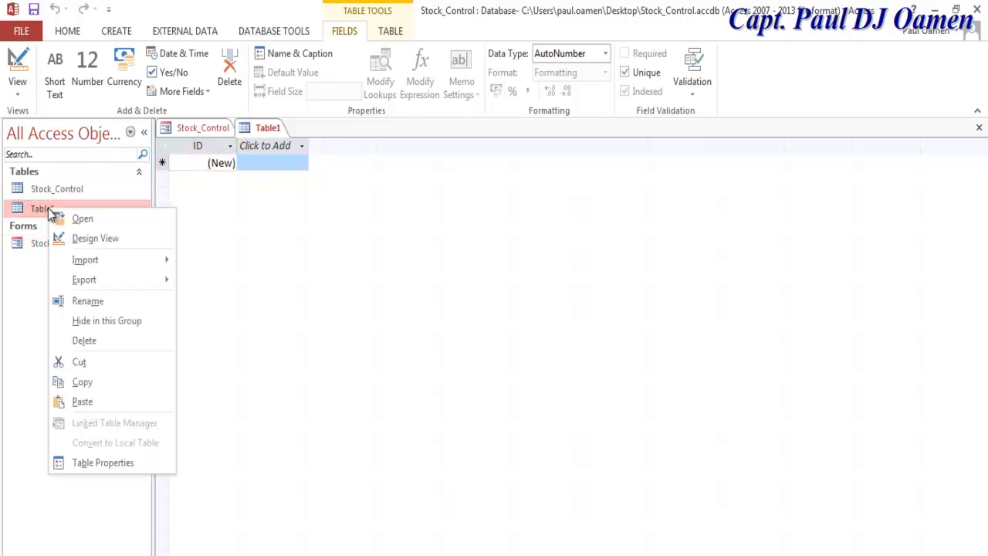
{"action": "left_click", "coordinate": [115, 236]}
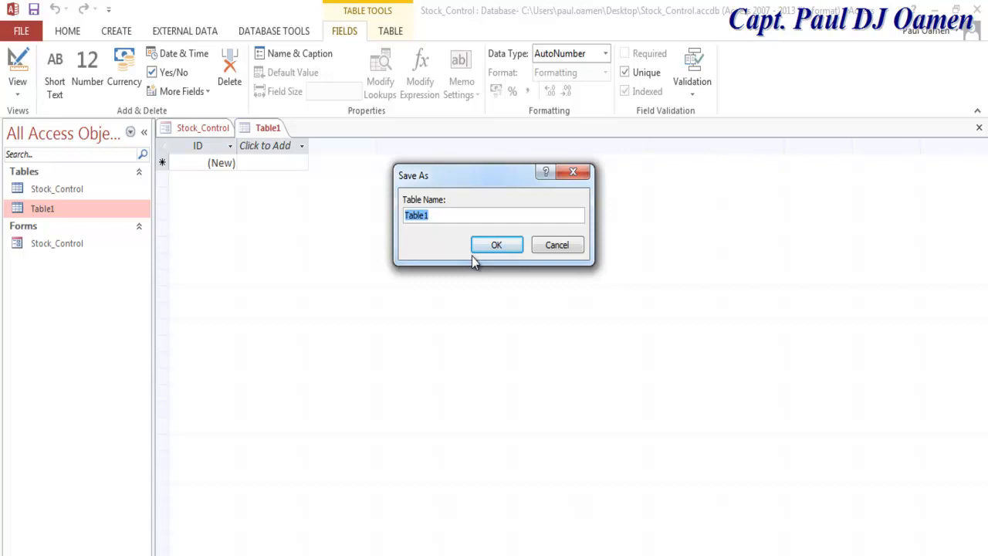
{"action": "type", "text": "ProductID"}
Step: Save the table as ProductID and rename its key field ProductID with Short Text type
{"action": "left_click", "coordinate": [499, 246]}
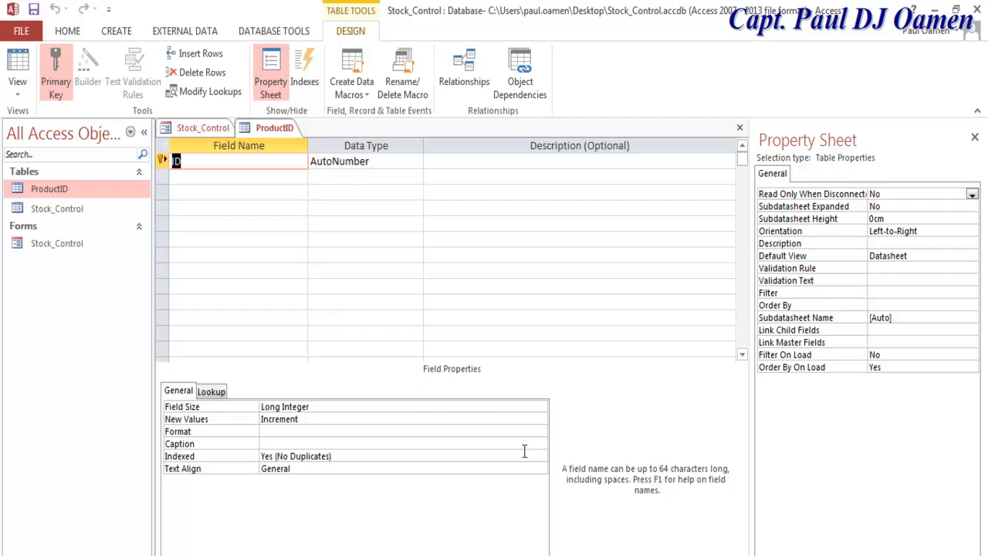
{"action": "type", "text": "ProductID"}
{"action": "left_click", "coordinate": [391, 160]}
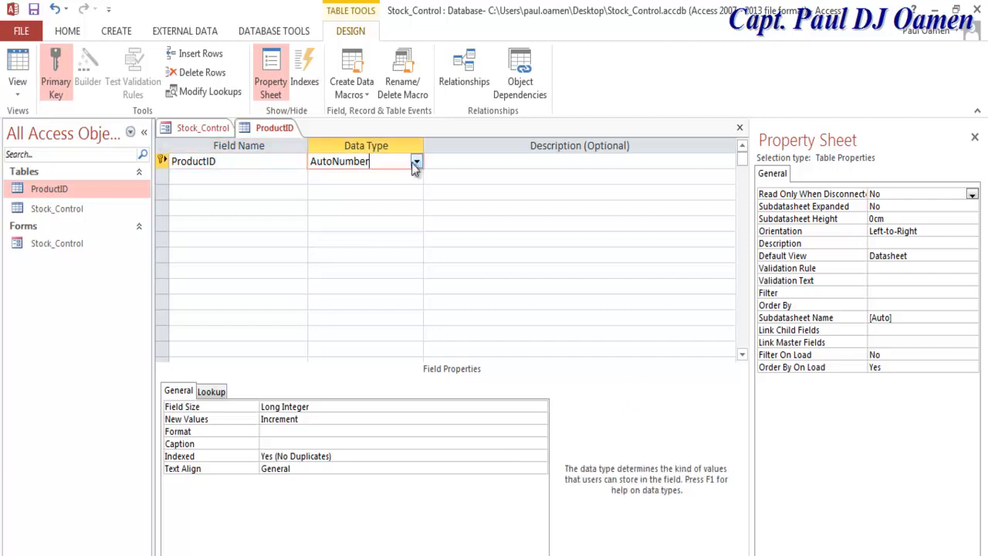
{"action": "left_click", "coordinate": [417, 161]}
{"action": "left_click", "coordinate": [360, 179]}
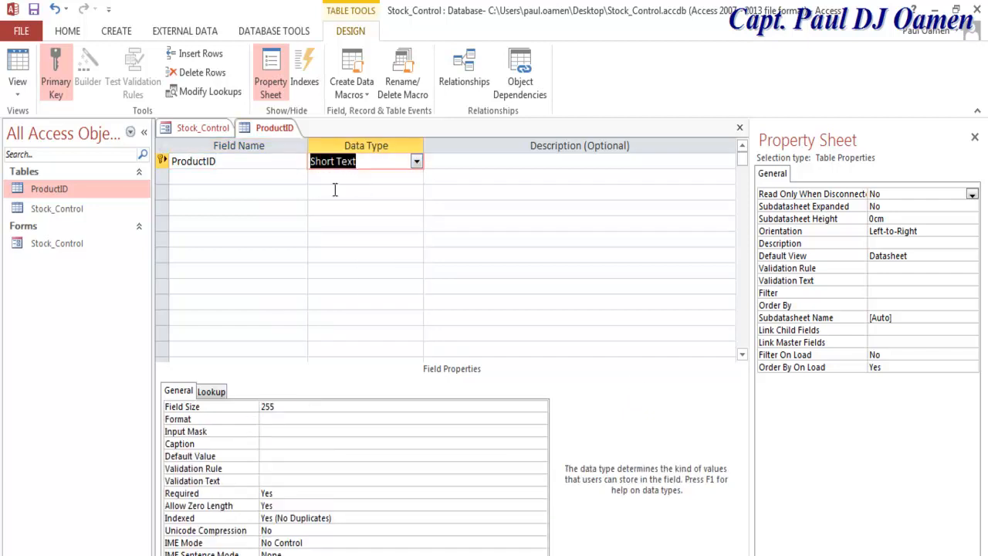
Step: Switch the ProductID table to Datasheet View, saving the design changes
{"action": "right_click", "coordinate": [66, 195]}
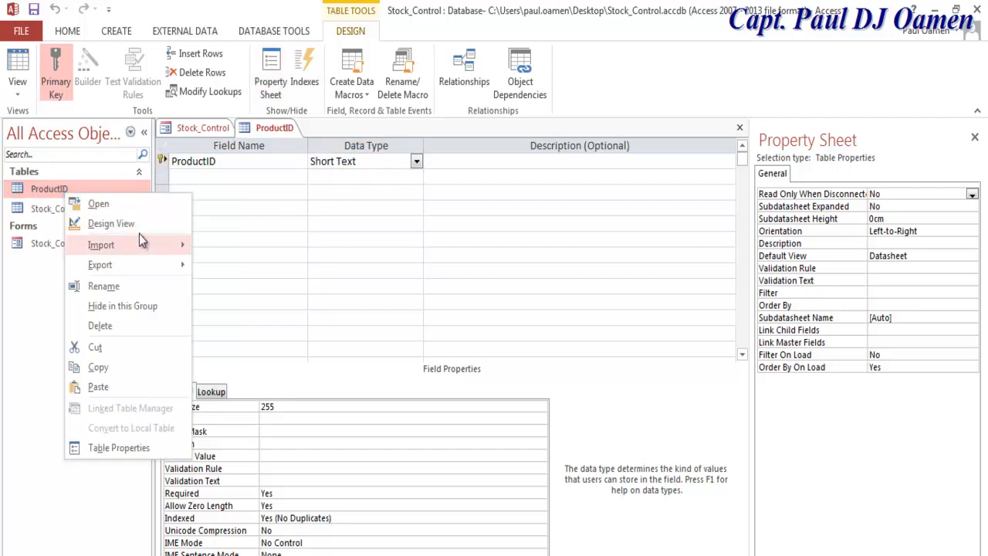
{"action": "left_click", "coordinate": [17, 85]}
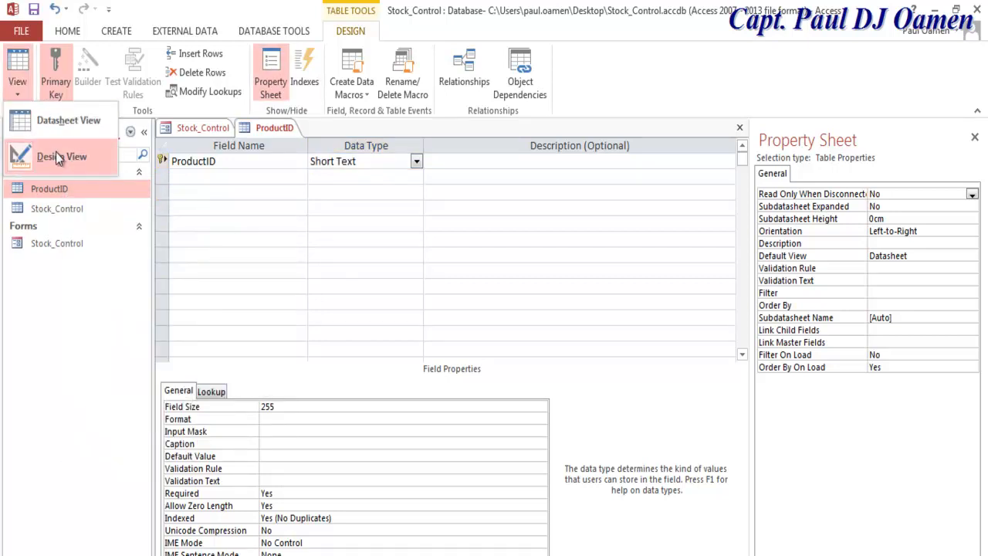
{"action": "left_click", "coordinate": [70, 120]}
{"action": "left_click", "coordinate": [473, 356]}
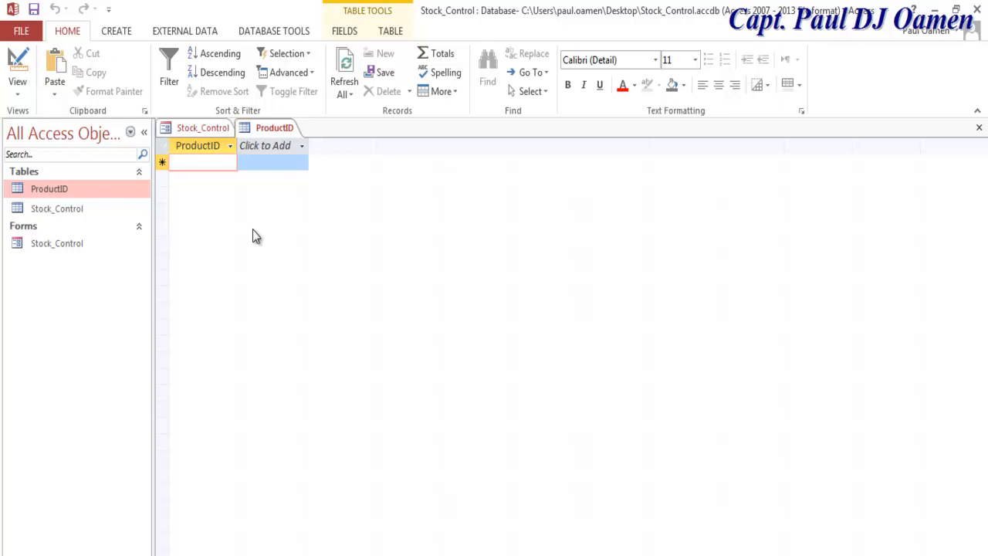
Step: Enter PID001 and PID002, copying the PID00 prefix for reuse
{"action": "type", "text": "P"}
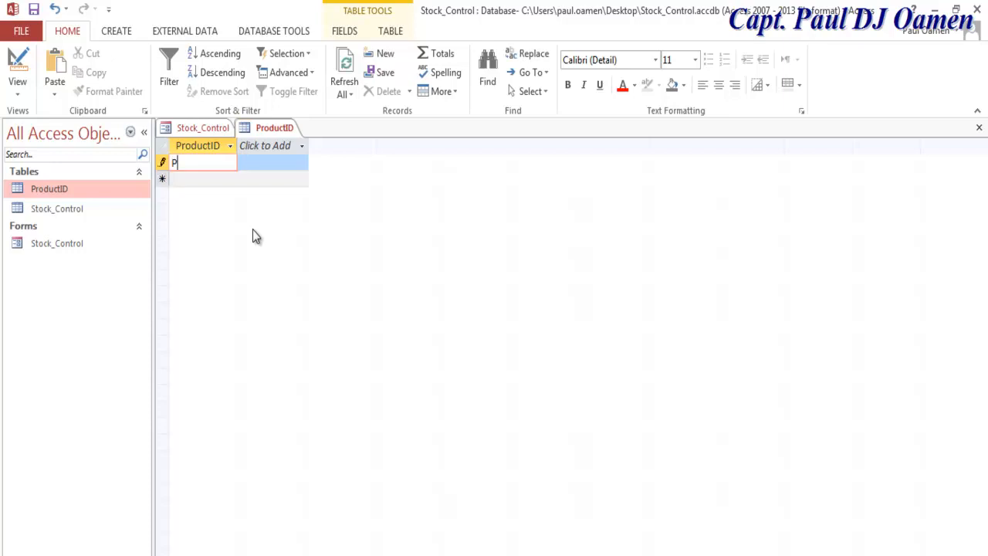
{"action": "type", "text": "ID001"}
{"action": "left_click_drag", "start_coordinate": [196, 165], "coordinate": [165, 174]}
{"action": "key", "text": "ctrl+c"}
{"action": "left_click", "coordinate": [193, 177]}
{"action": "key", "text": "ctrl+v"}
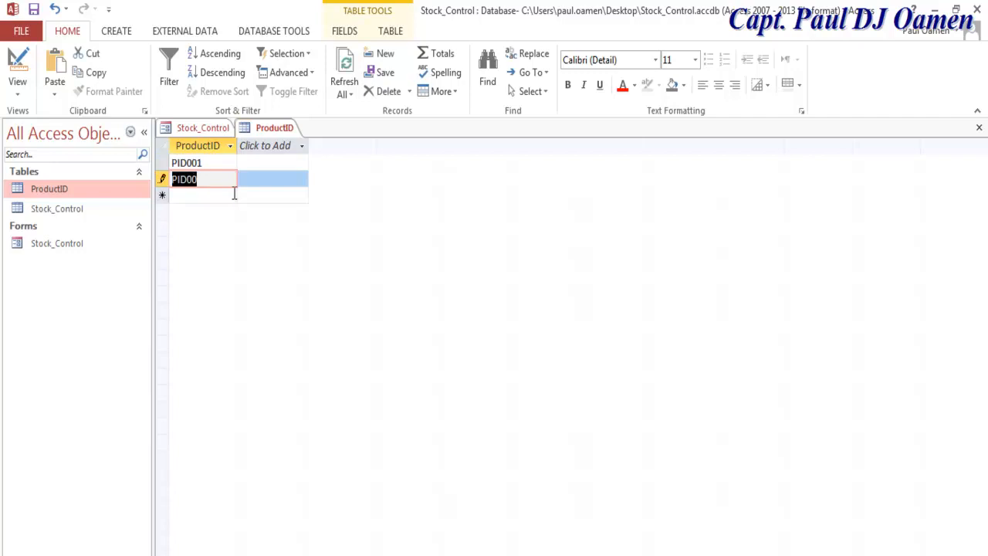
{"action": "left_click", "coordinate": [221, 178]}
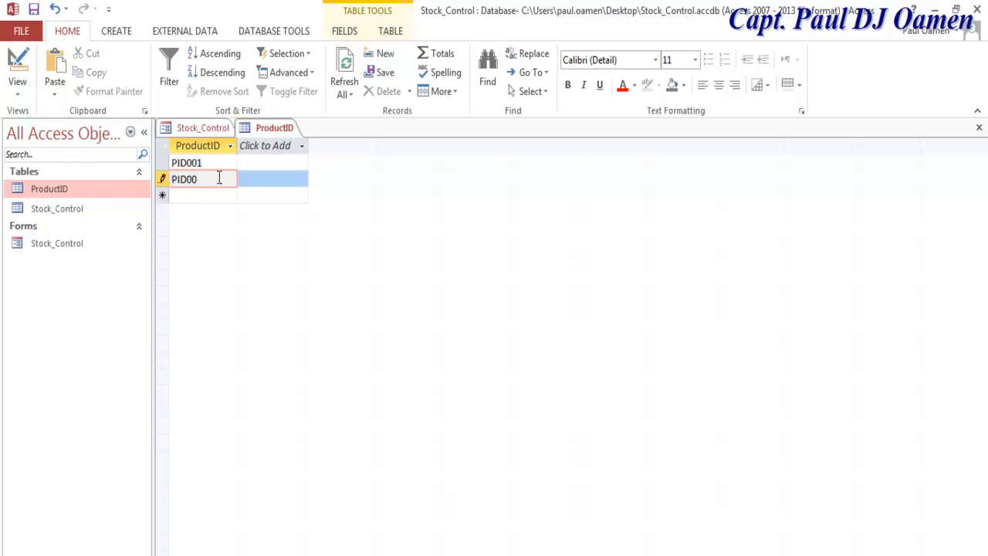
{"action": "type", "text": "2"}
{"action": "left_click", "coordinate": [213, 196]}
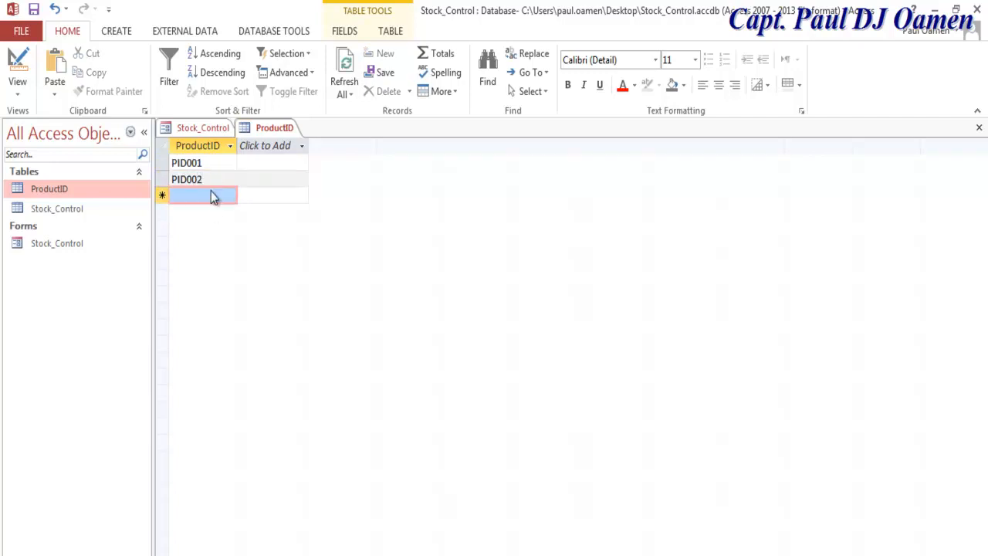
Step: Enter the remaining IDs PID003 through PID005 using the pasted PID00 prefix
{"action": "key", "text": "ctrl+v"}
{"action": "left_click", "coordinate": [219, 195]}
{"action": "type", "text": "3"}
{"action": "left_click", "coordinate": [209, 213]}
{"action": "key", "text": "ctrl+v"}
{"action": "type", "text": "4"}
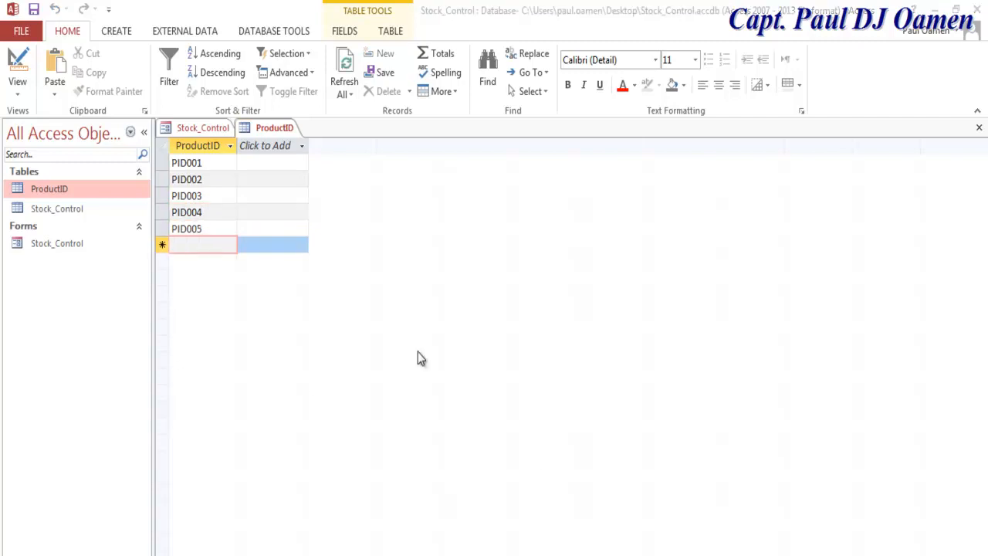
{"action": "left_click", "coordinate": [205, 212]}
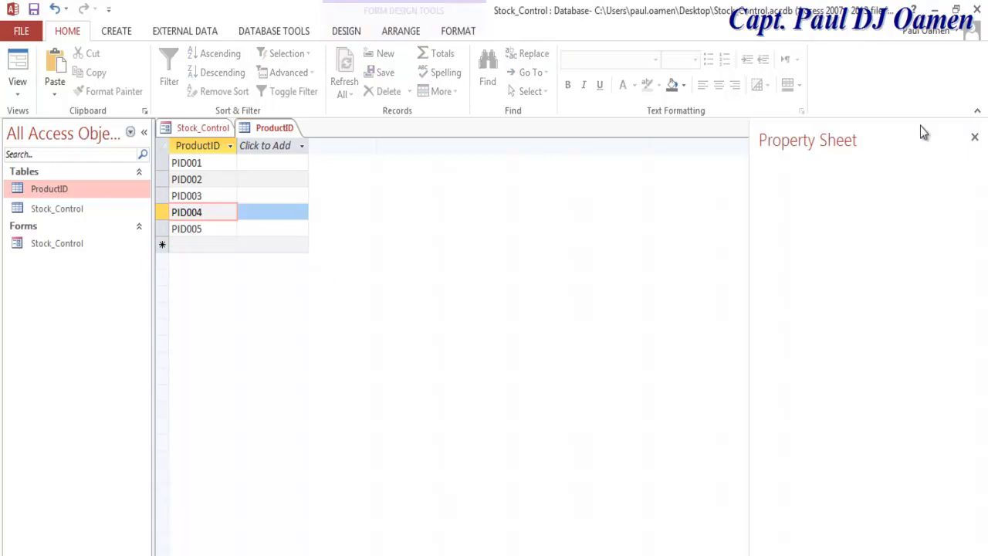
Step: Close ProductID, create a blank table saved as Discount, and rename its first field Discount
{"action": "left_click", "coordinate": [976, 129]}
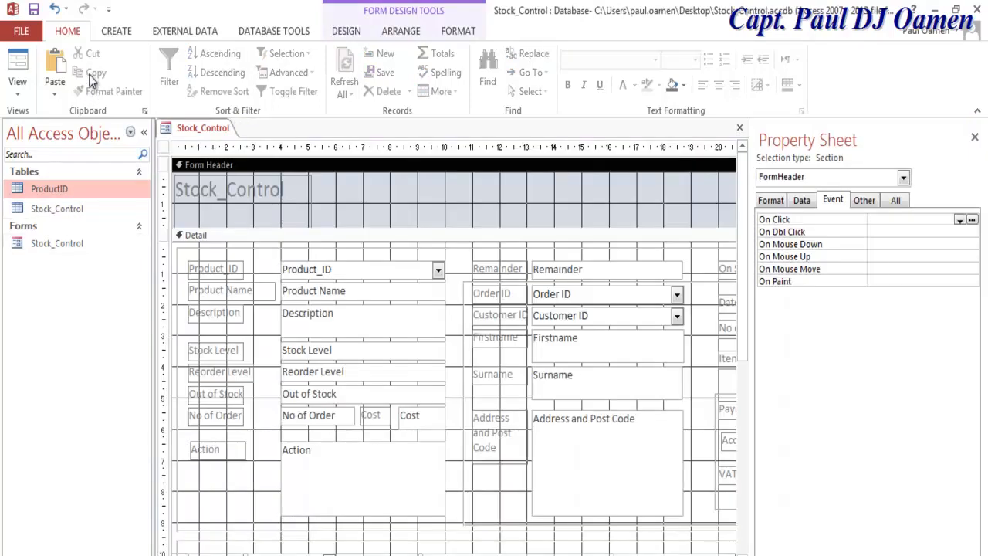
{"action": "left_click", "coordinate": [119, 32]}
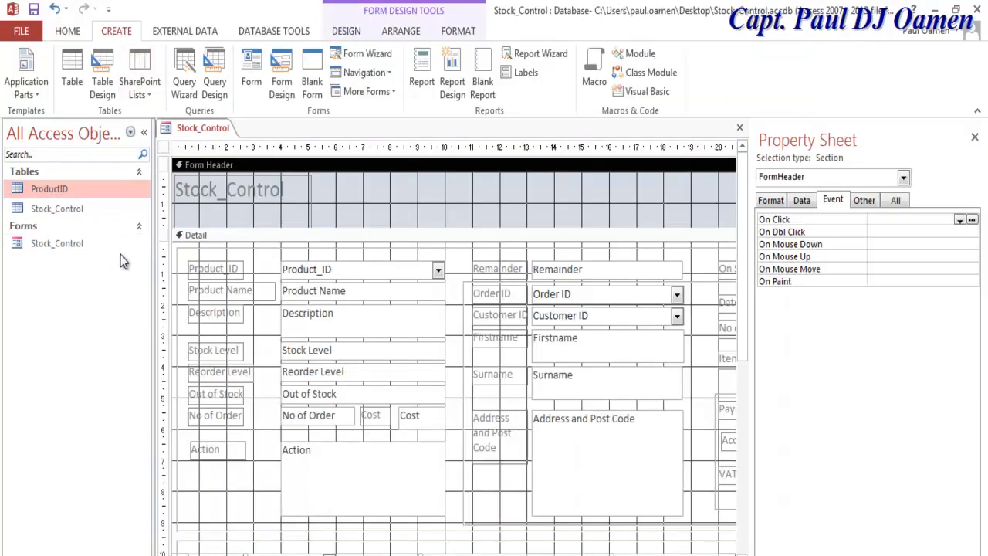
{"action": "left_click", "coordinate": [71, 79]}
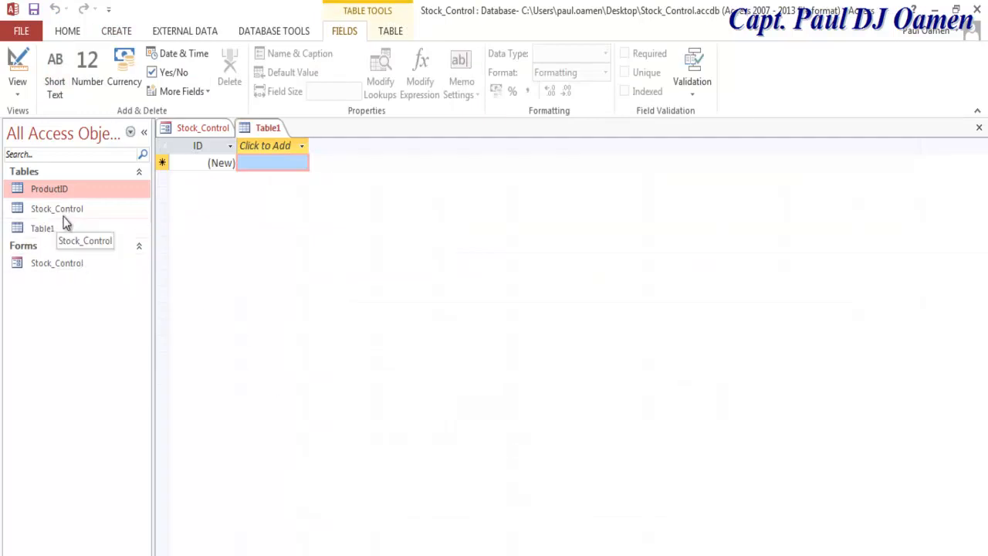
{"action": "right_click", "coordinate": [49, 227]}
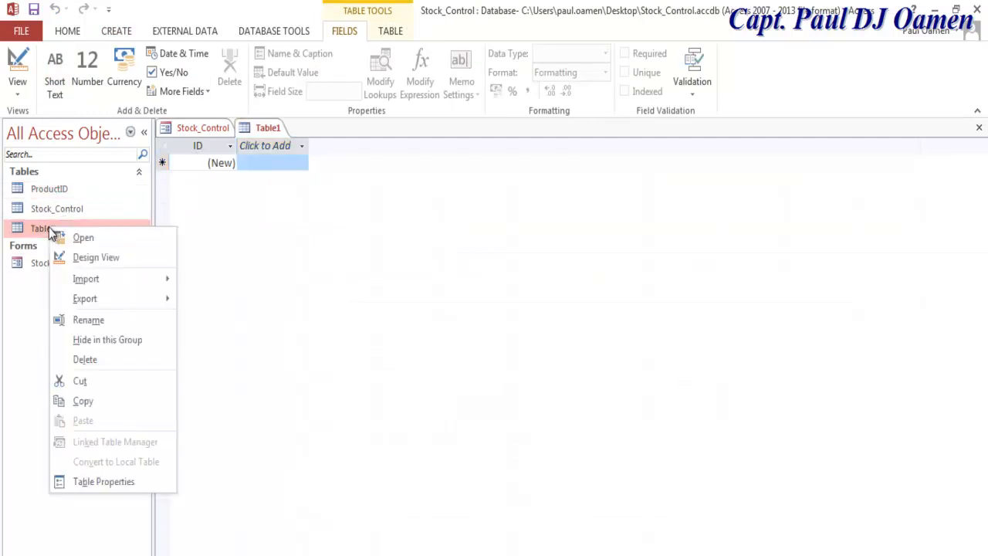
{"action": "left_click", "coordinate": [94, 258]}
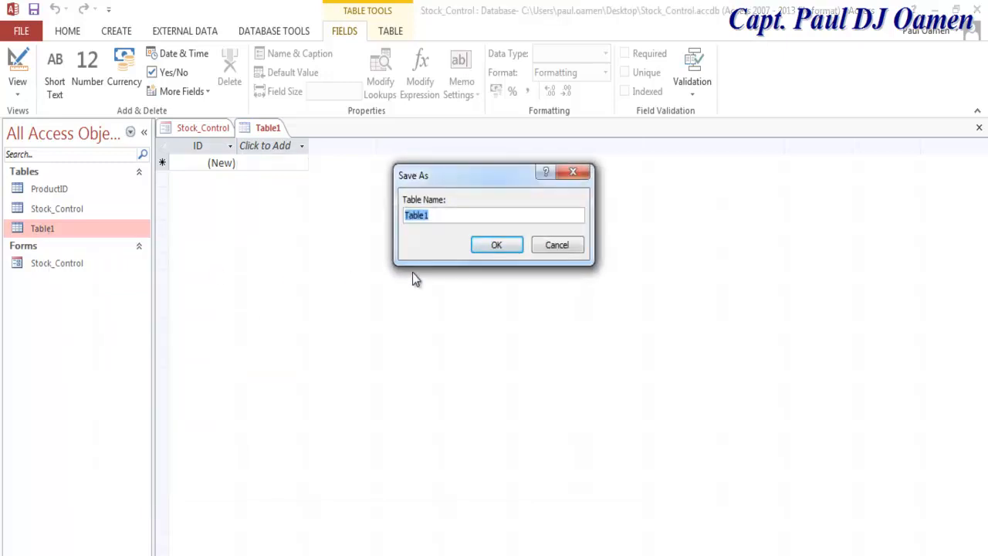
{"action": "type", "text": "dISCOUNT"}
{"action": "left_click_drag", "start_coordinate": [468, 217], "coordinate": [375, 211]}
{"action": "type", "text": "Discount"}
{"action": "left_click_drag", "start_coordinate": [469, 216], "coordinate": [337, 215]}
{"action": "left_click", "coordinate": [505, 247]}
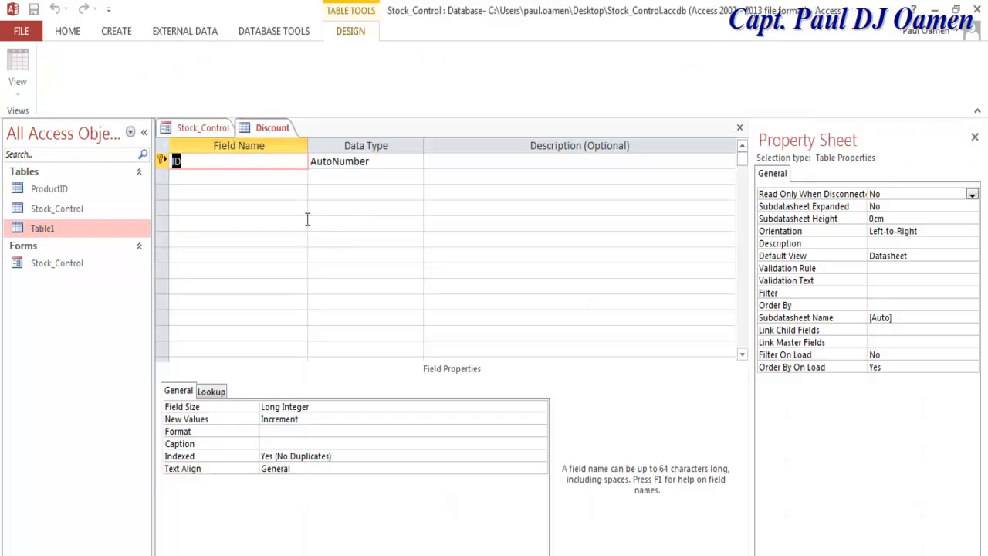
{"action": "key", "text": "ctrl+v"}
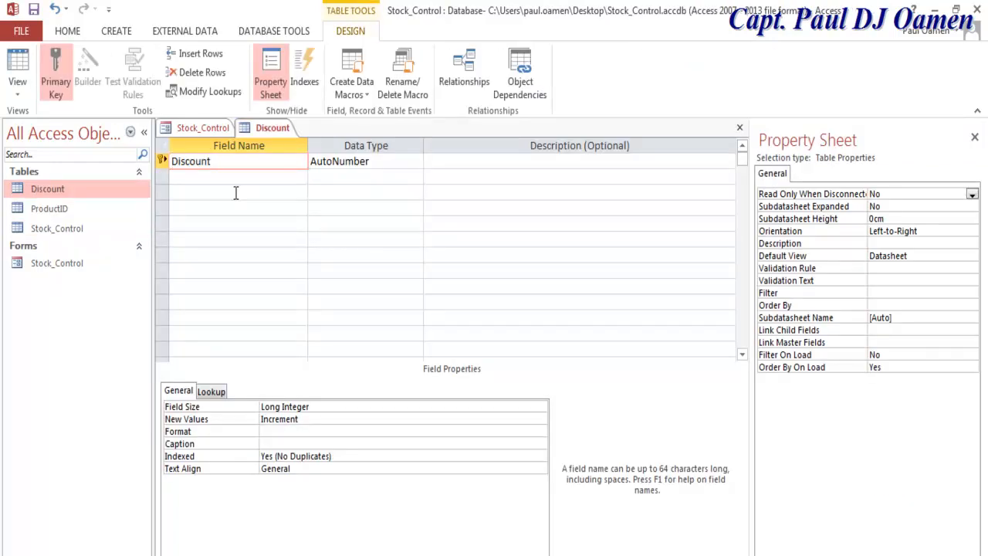
Step: Set the Discount field's data type to Number and save the table in Datasheet View
{"action": "left_click", "coordinate": [17, 86]}
{"action": "left_click", "coordinate": [69, 121]}
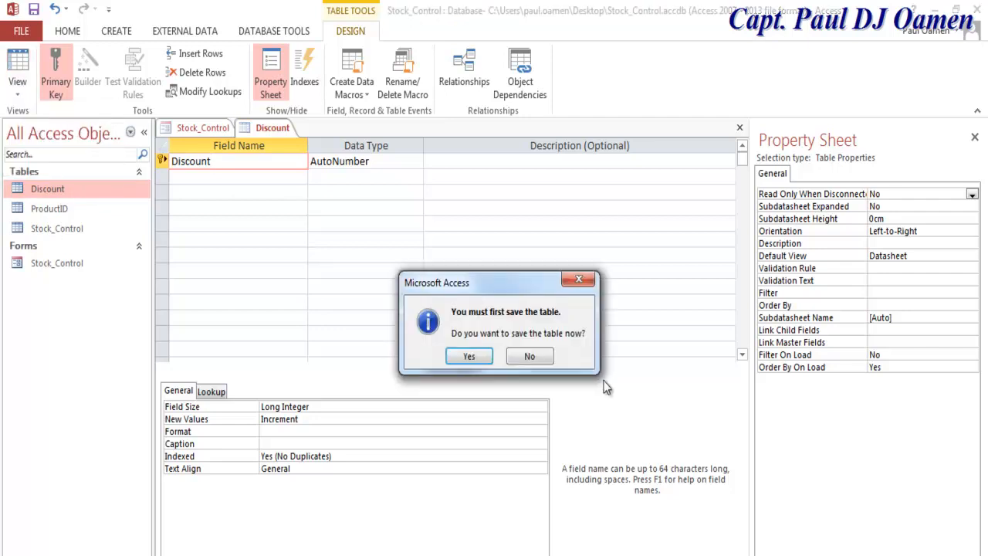
{"action": "left_click", "coordinate": [464, 356]}
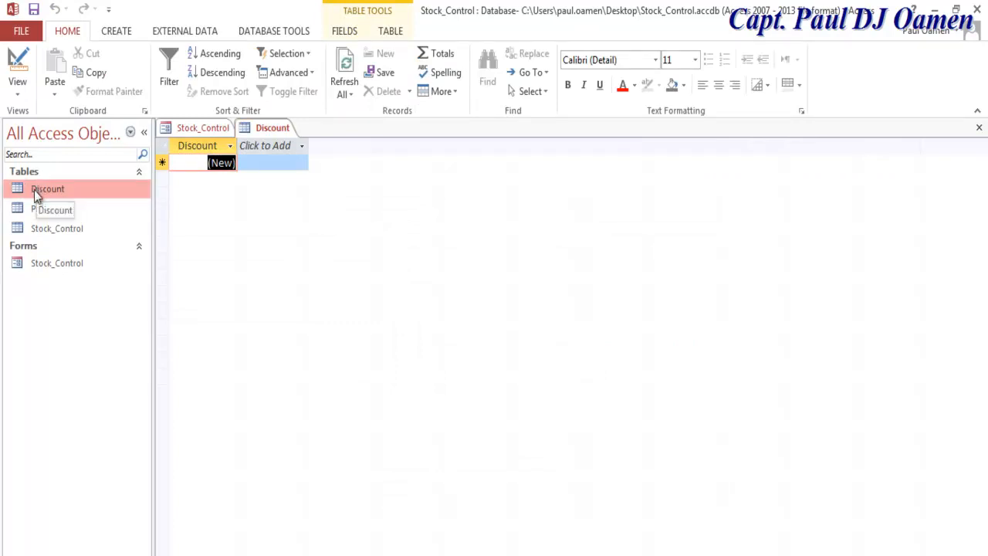
{"action": "left_click", "coordinate": [17, 89]}
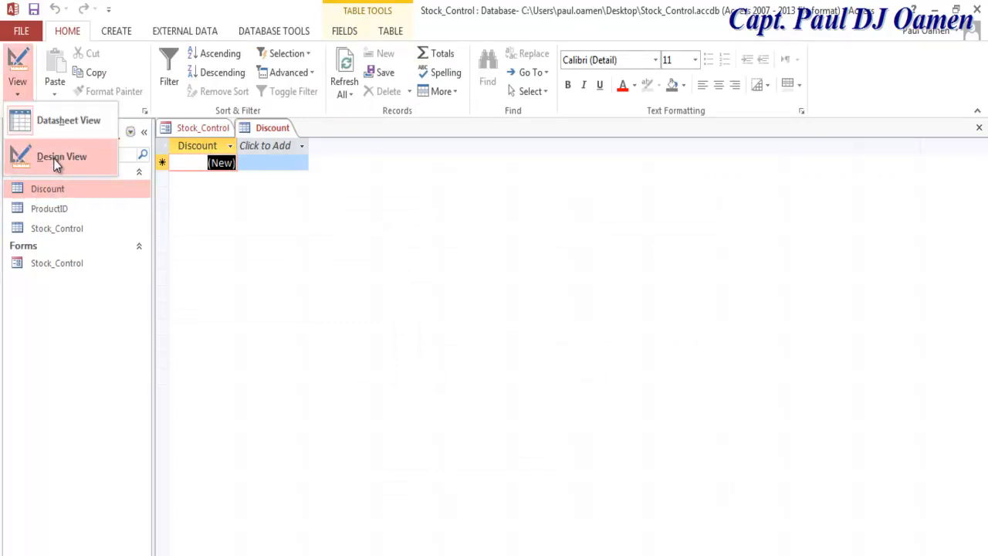
{"action": "left_click", "coordinate": [54, 158]}
{"action": "left_click", "coordinate": [407, 163]}
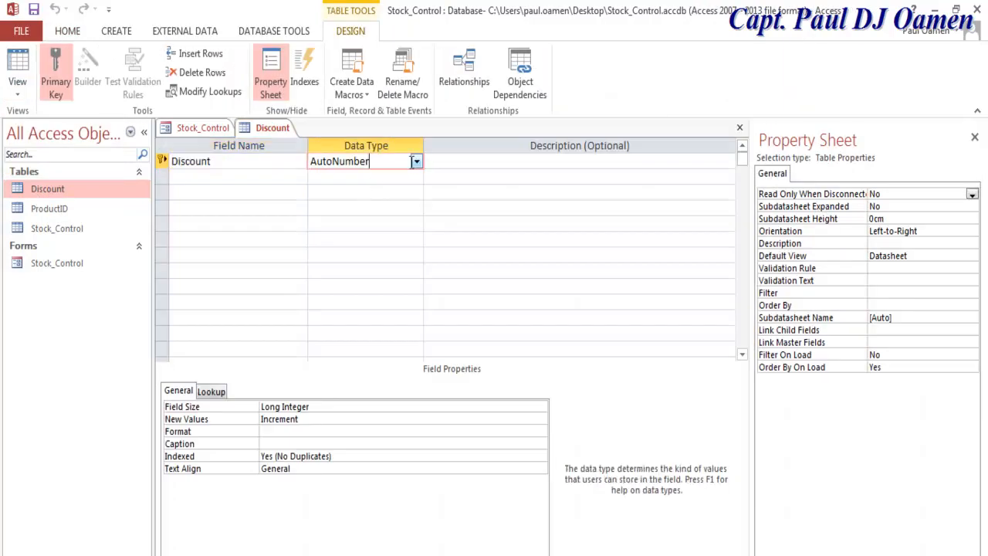
{"action": "left_click", "coordinate": [416, 162]}
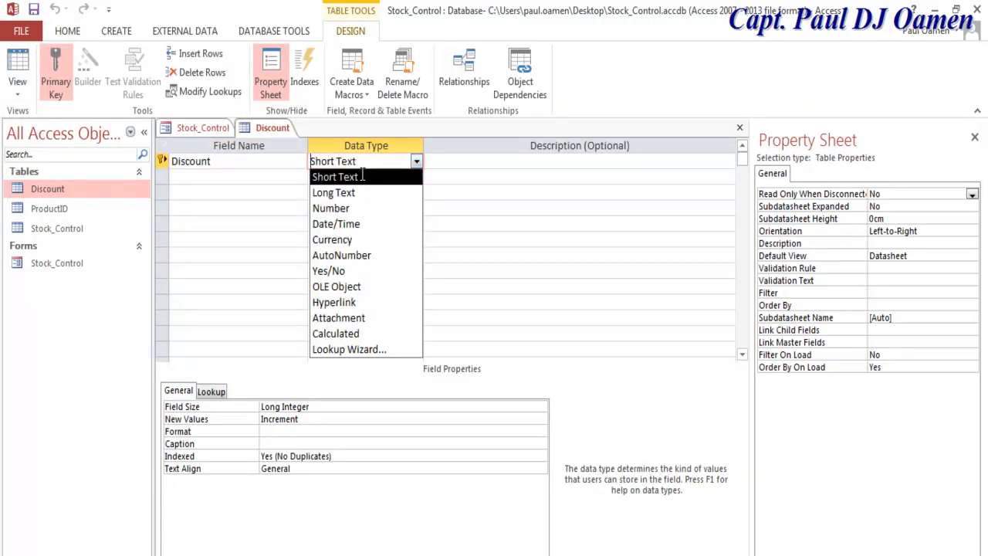
{"action": "left_click", "coordinate": [360, 177]}
{"action": "left_click", "coordinate": [417, 163]}
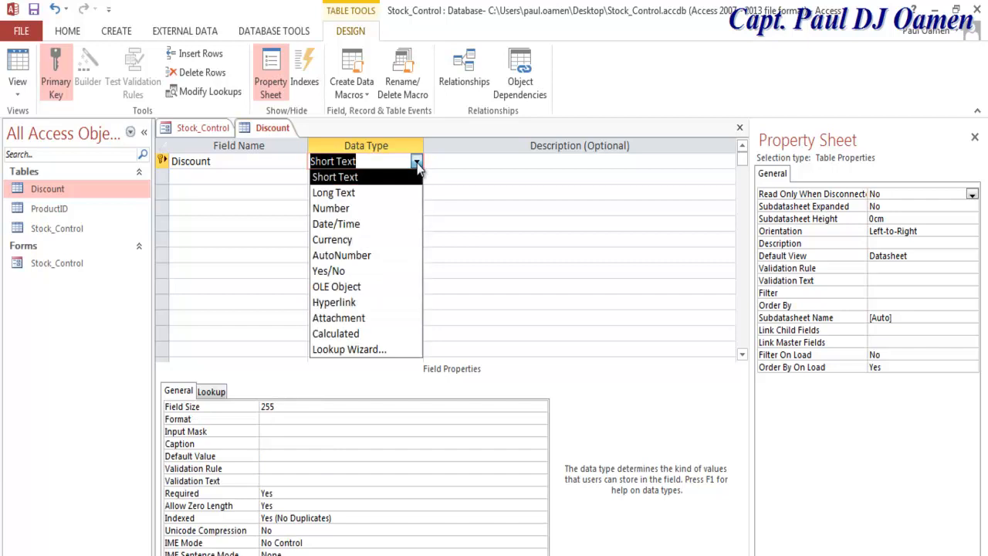
{"action": "left_click", "coordinate": [379, 208]}
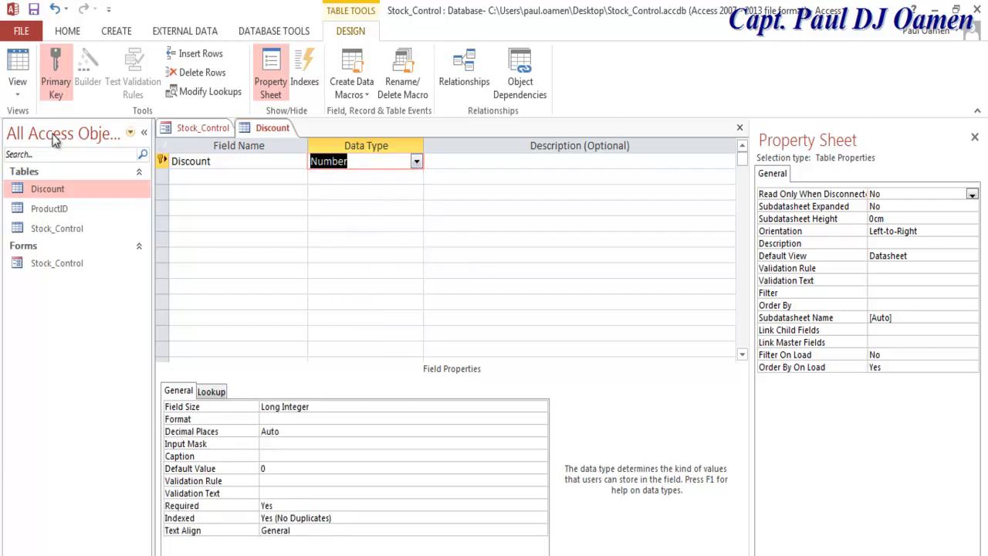
{"action": "left_click", "coordinate": [24, 94]}
{"action": "left_click", "coordinate": [53, 122]}
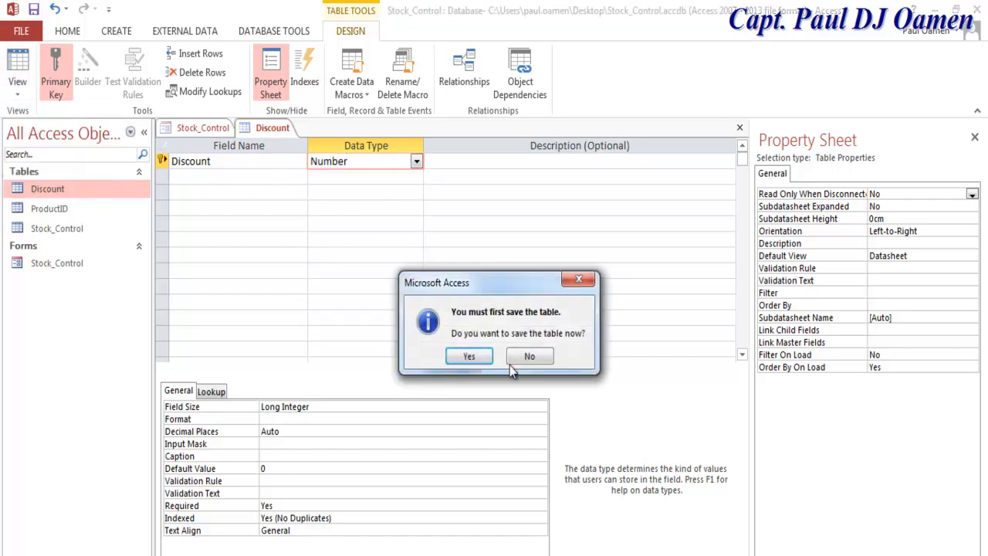
{"action": "left_click", "coordinate": [470, 357]}
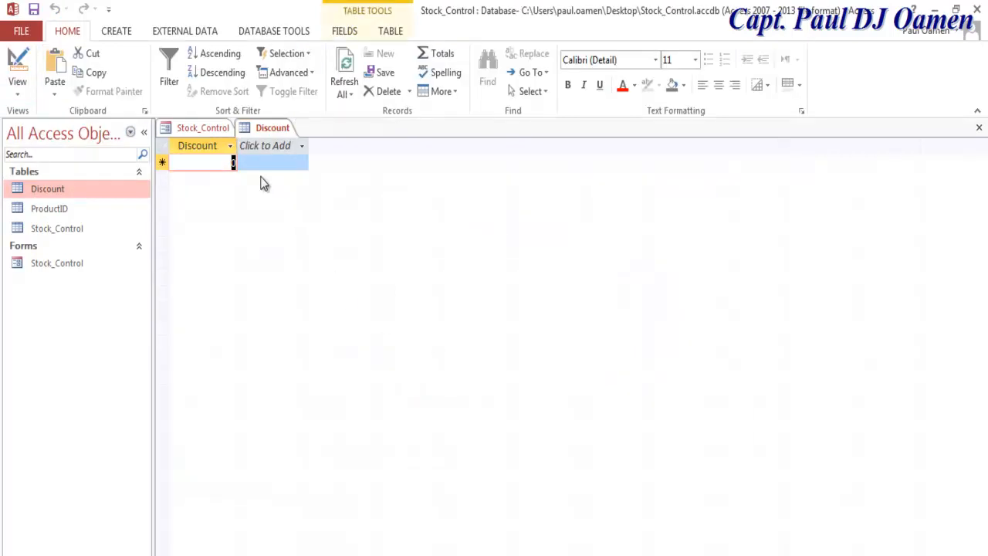
Step: Enter the discount values 0 and 1 in the first two rows
{"action": "left_click", "coordinate": [233, 163]}
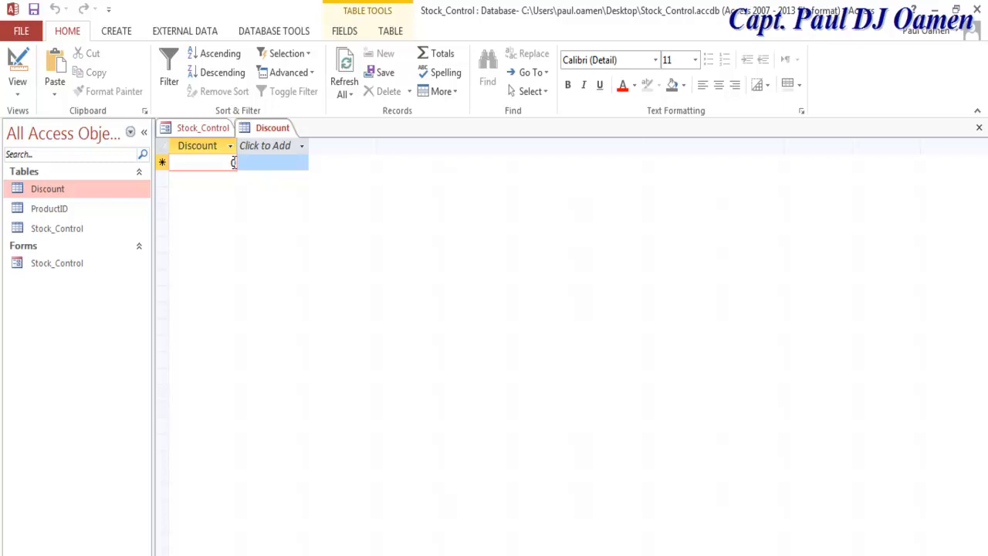
{"action": "key", "text": "BackSpace"}
{"action": "left_click_drag", "start_coordinate": [235, 166], "coordinate": [230, 164]}
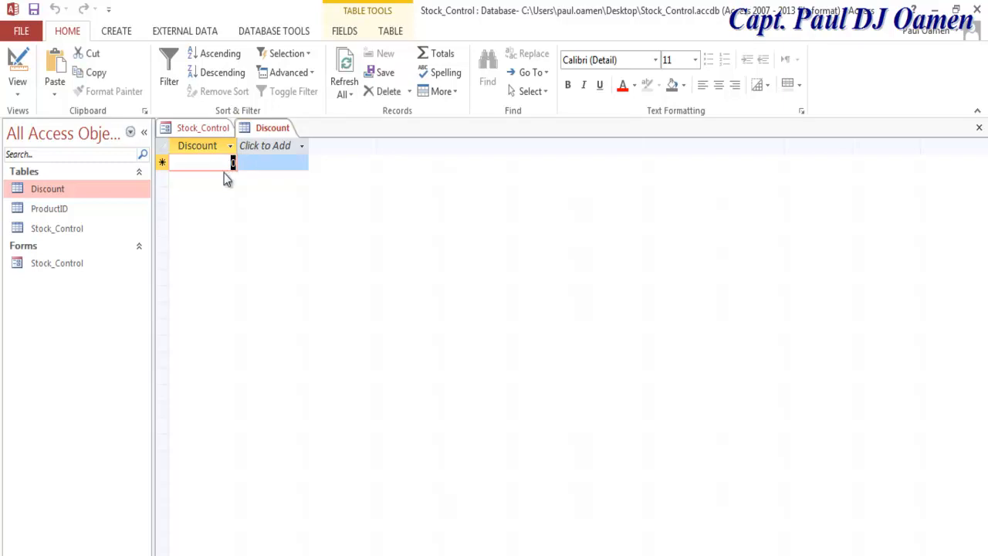
{"action": "type", "text": "0"}
{"action": "left_click", "coordinate": [230, 180]}
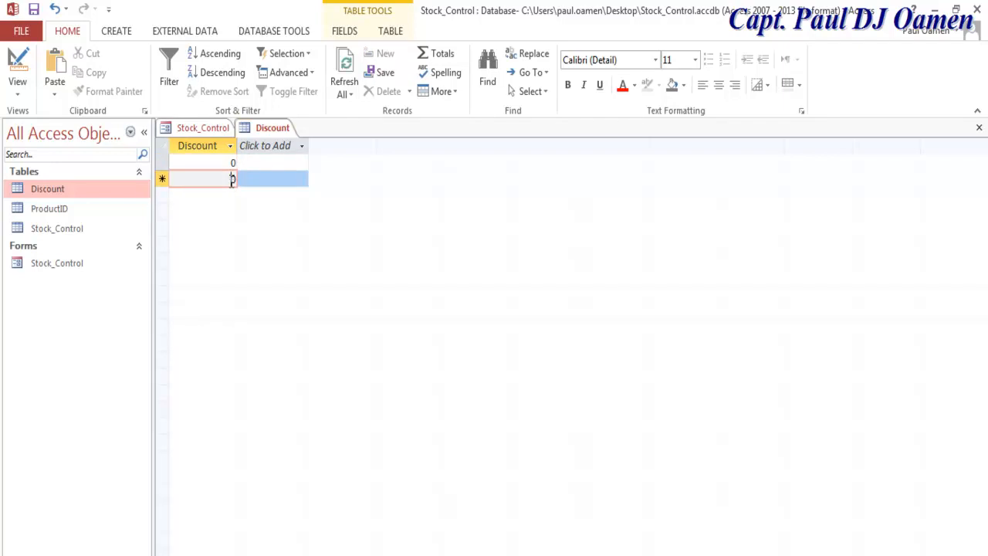
{"action": "left_click_drag", "start_coordinate": [232, 179], "coordinate": [235, 185]}
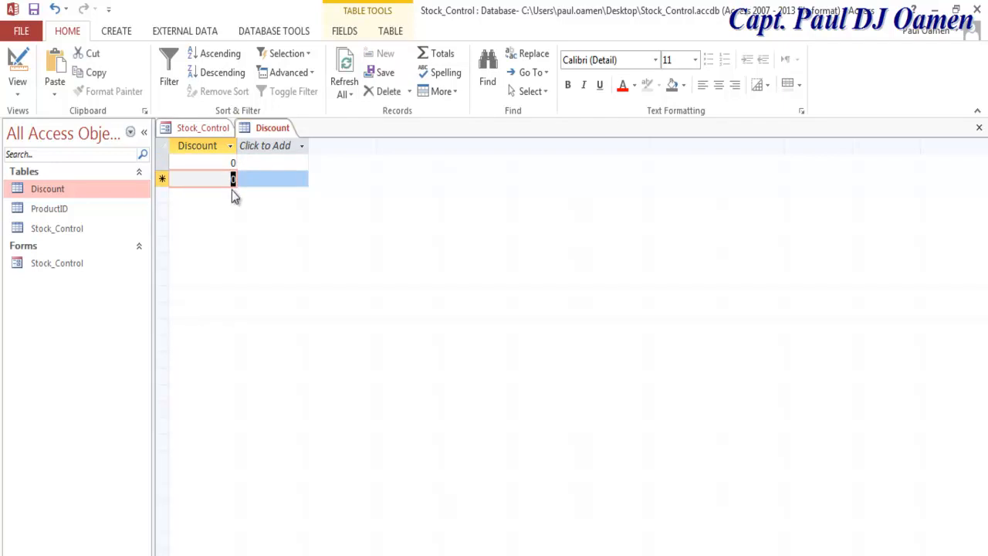
{"action": "type", "text": "1"}
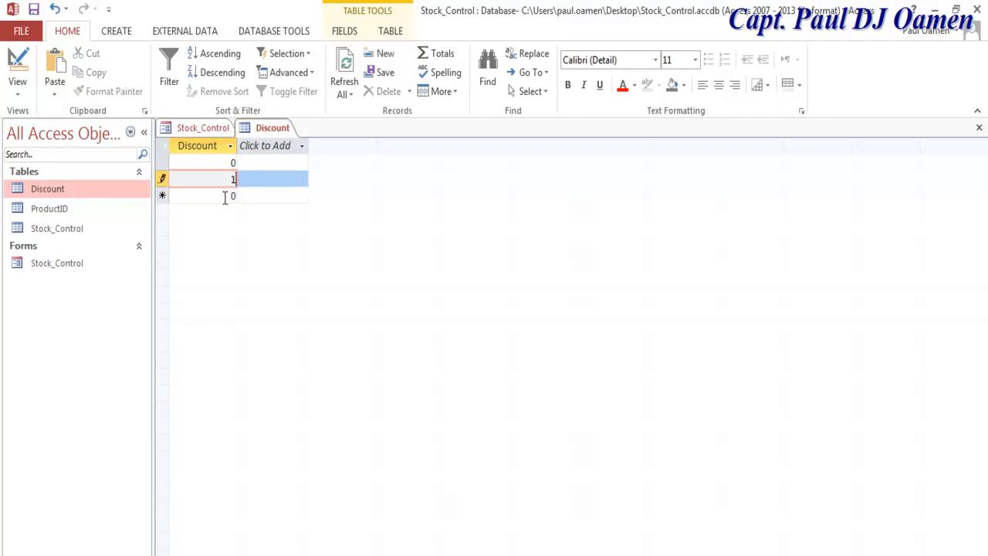
{"action": "left_click", "coordinate": [234, 195]}
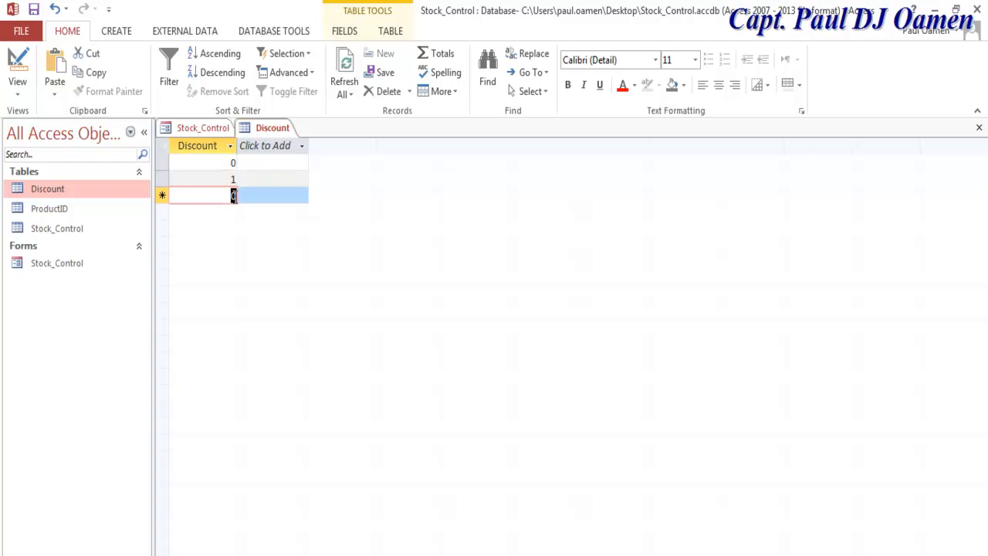
Step: Add the discount values 5, 10, 15 and 20 and save the records
{"action": "type", "text": "5"}
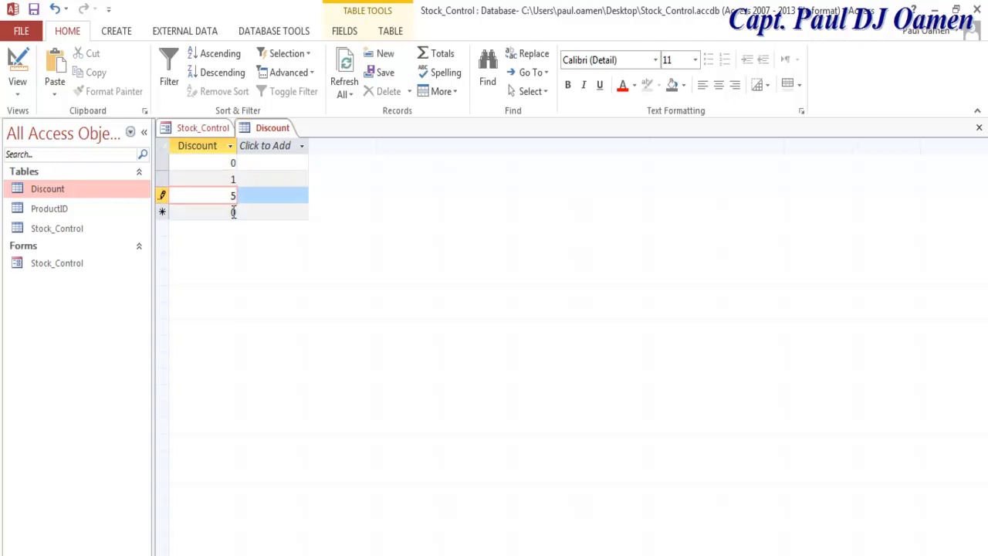
{"action": "left_click", "coordinate": [235, 212]}
{"action": "type", "text": "10"}
{"action": "left_click", "coordinate": [233, 228]}
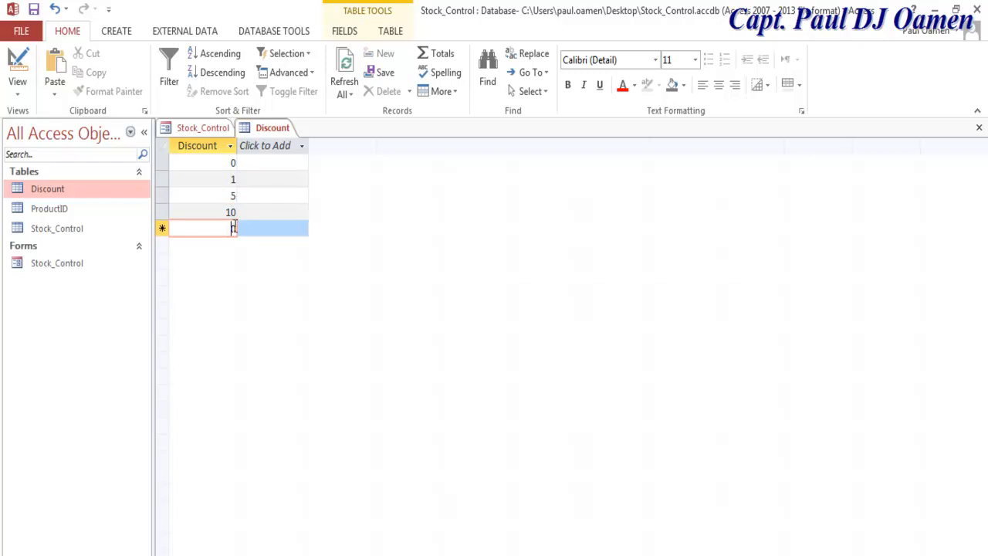
{"action": "double_click", "coordinate": [232, 228]}
{"action": "type", "text": "15"}
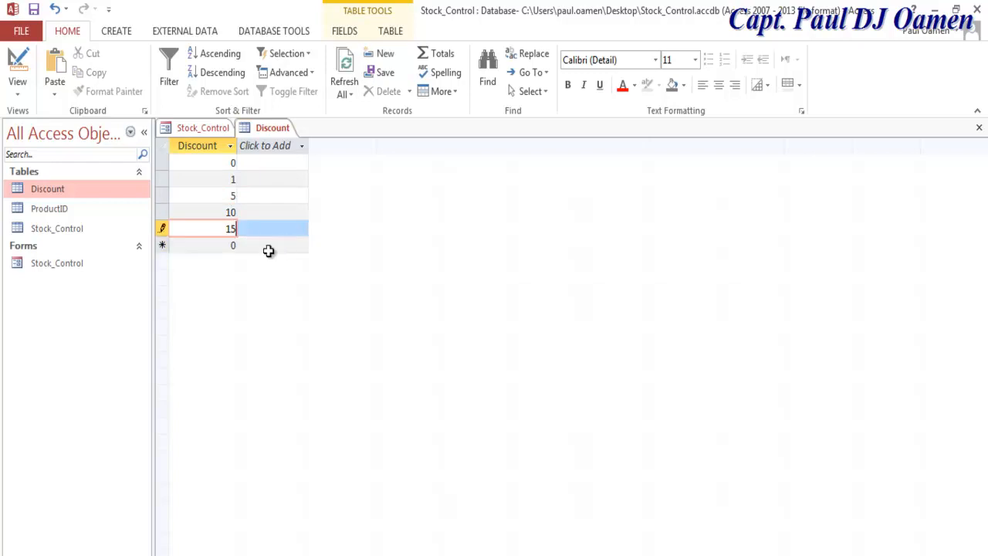
{"action": "double_click", "coordinate": [249, 245]}
{"action": "type", "text": "20"}
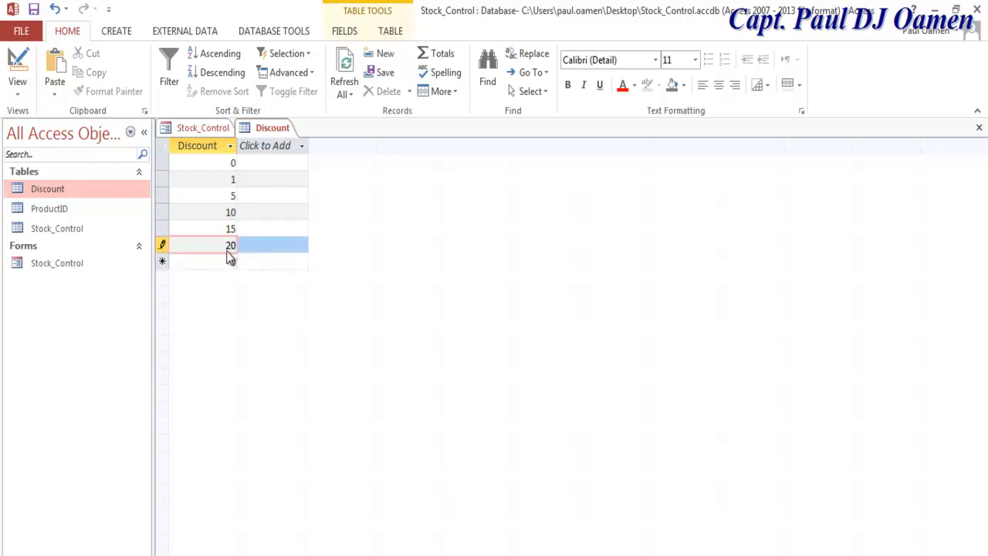
{"action": "left_click", "coordinate": [33, 8]}
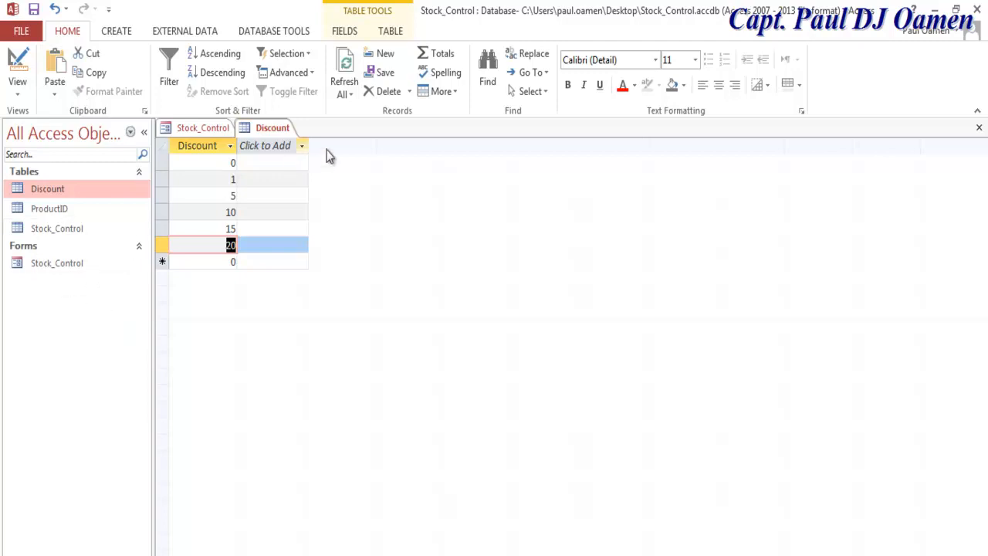
Step: Close Discount and create a new blank table saved as OnSales
{"action": "left_click", "coordinate": [979, 128]}
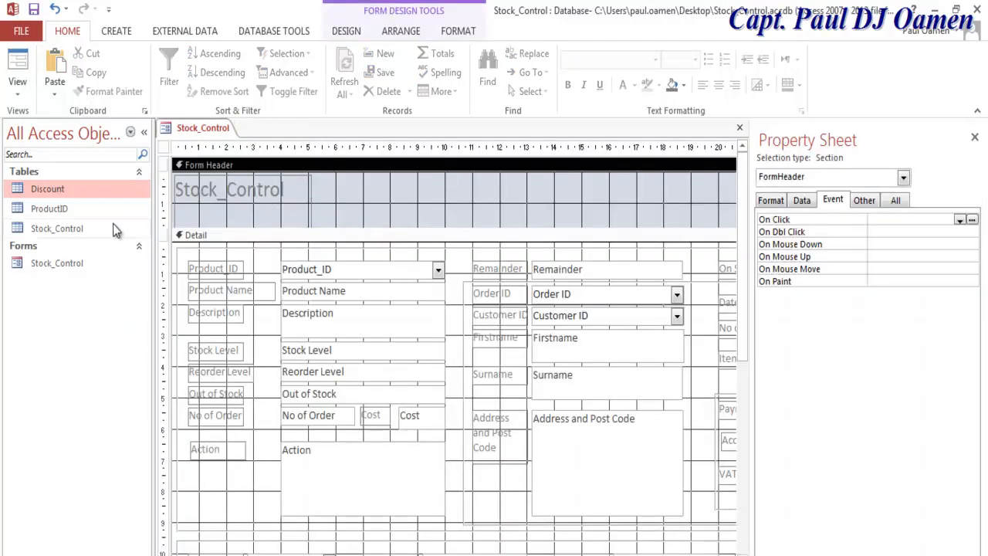
{"action": "left_click", "coordinate": [115, 31]}
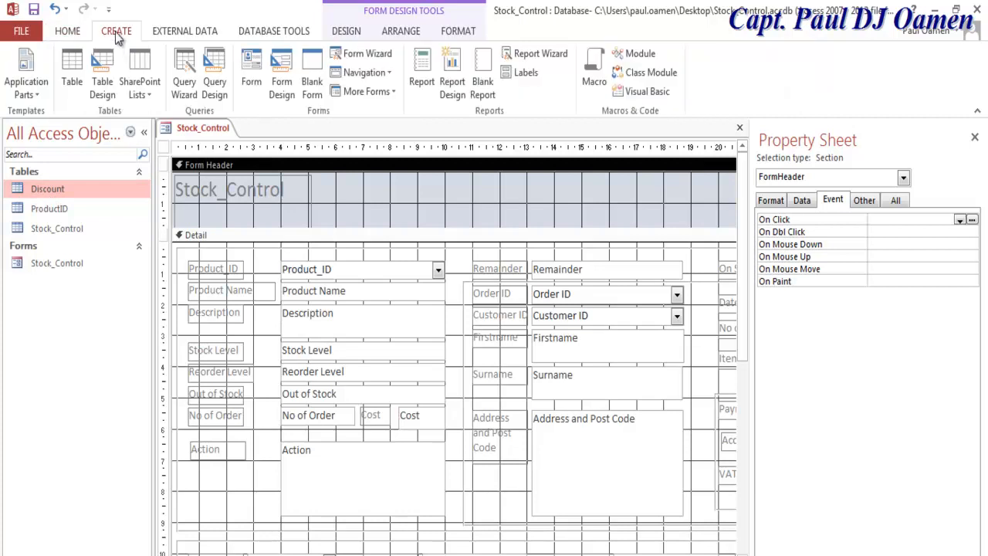
{"action": "left_click", "coordinate": [71, 87]}
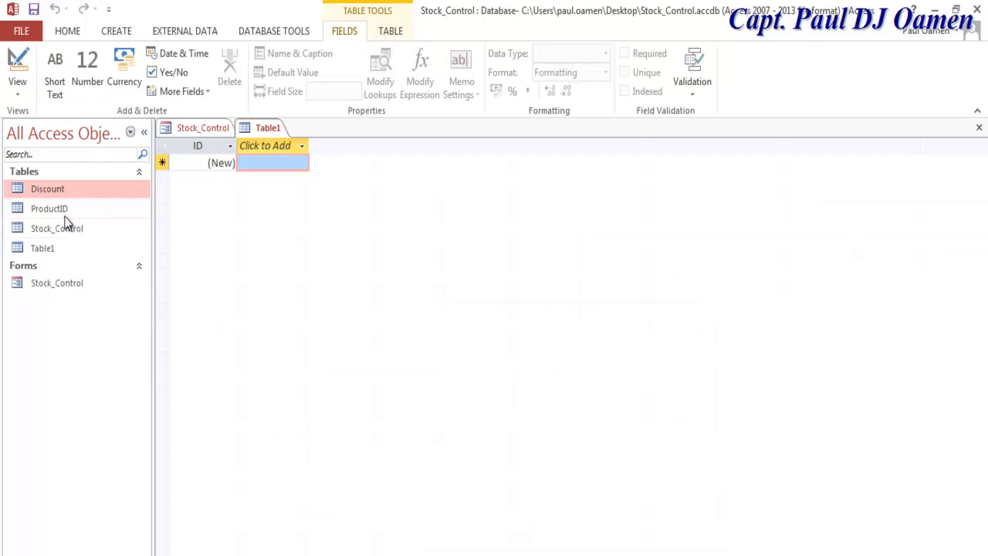
{"action": "right_click", "coordinate": [44, 248]}
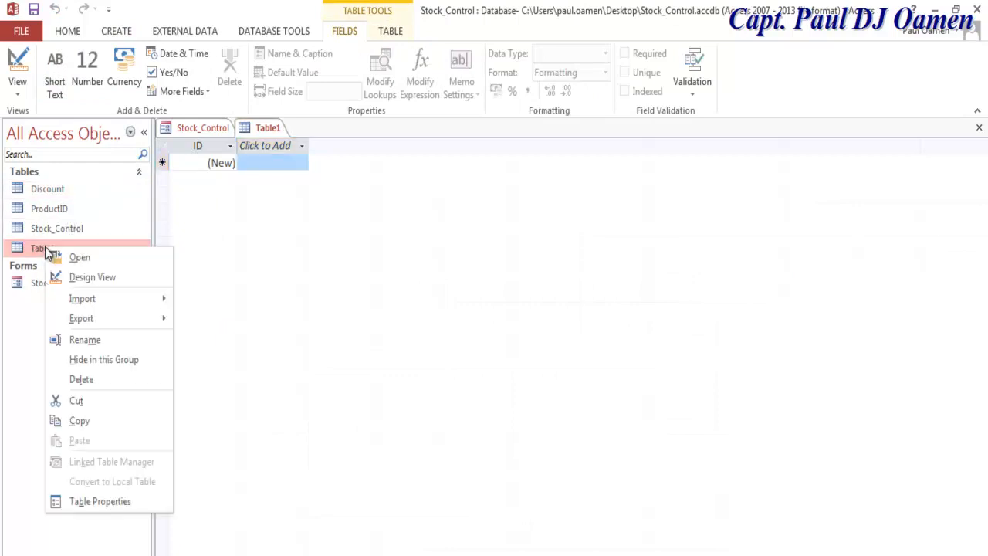
{"action": "left_click", "coordinate": [103, 278]}
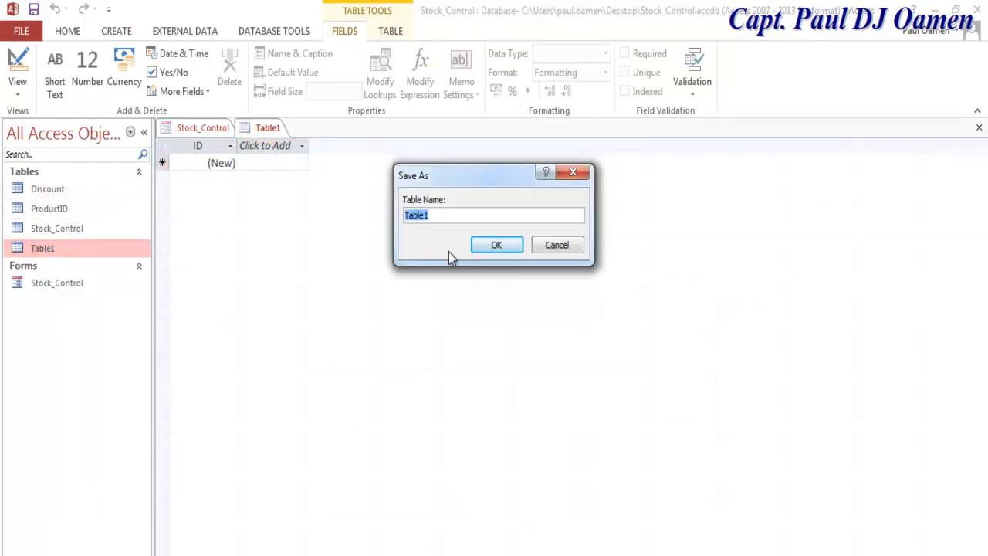
{"action": "type", "text": "OnSales"}
{"action": "left_click_drag", "start_coordinate": [456, 216], "coordinate": [344, 225]}
{"action": "key", "text": "ctrl+c"}
{"action": "left_click", "coordinate": [498, 244]}
Step: Rename the first field 'On Sales', make it Short Text, and switch to Datasheet View
{"action": "key", "text": "ctrl+v"}
{"action": "left_click", "coordinate": [186, 164]}
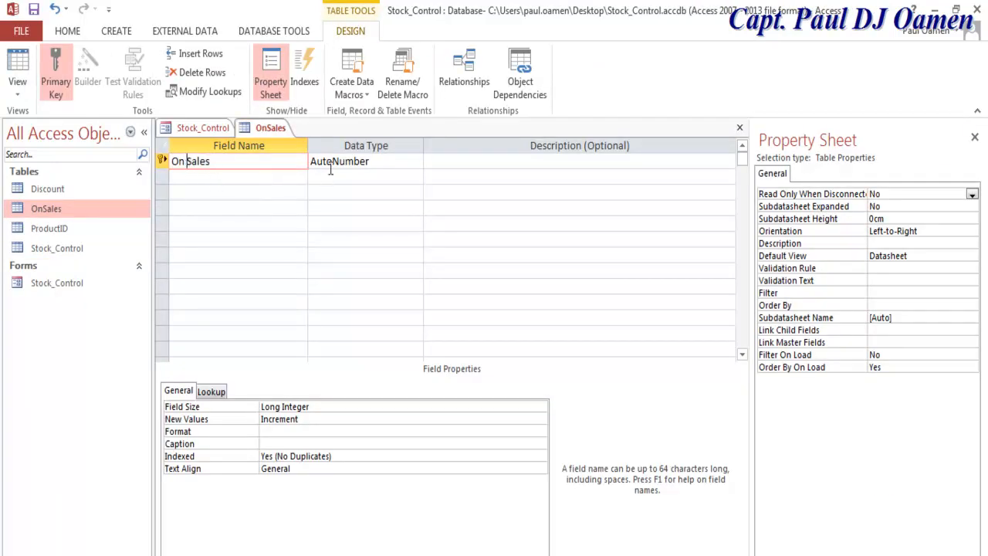
{"action": "left_click", "coordinate": [410, 160]}
{"action": "left_click", "coordinate": [416, 161]}
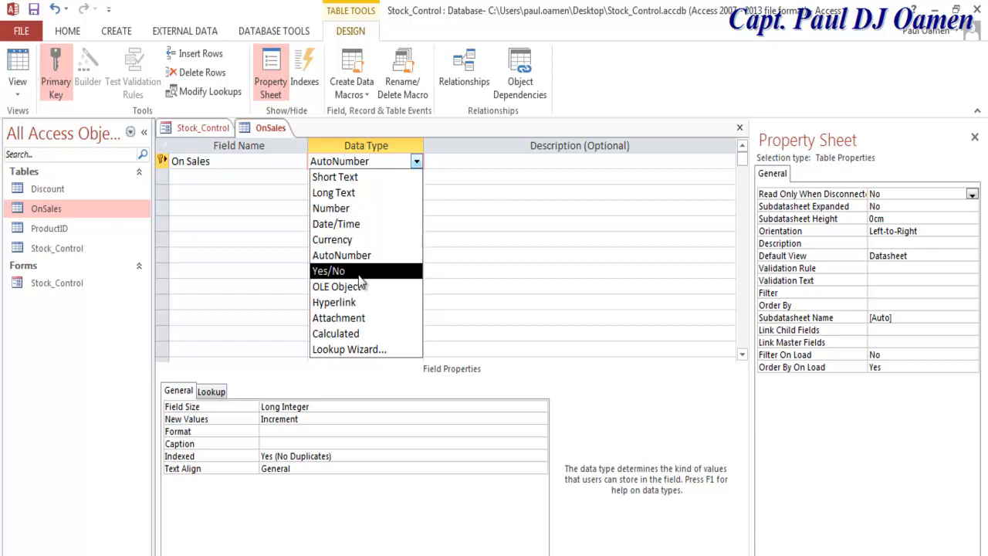
{"action": "left_click", "coordinate": [362, 184]}
{"action": "left_click", "coordinate": [226, 178]}
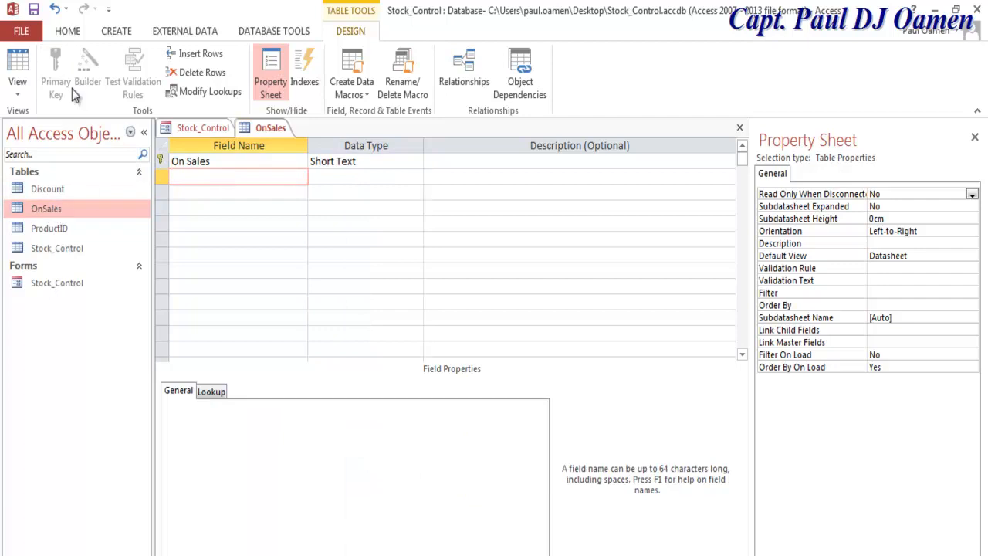
{"action": "left_click", "coordinate": [18, 87]}
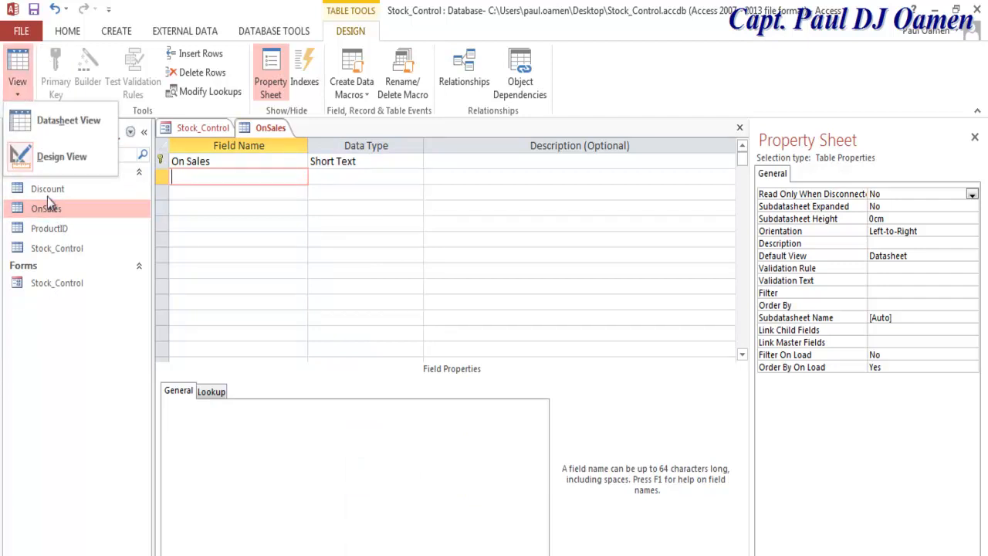
{"action": "left_click", "coordinate": [67, 160]}
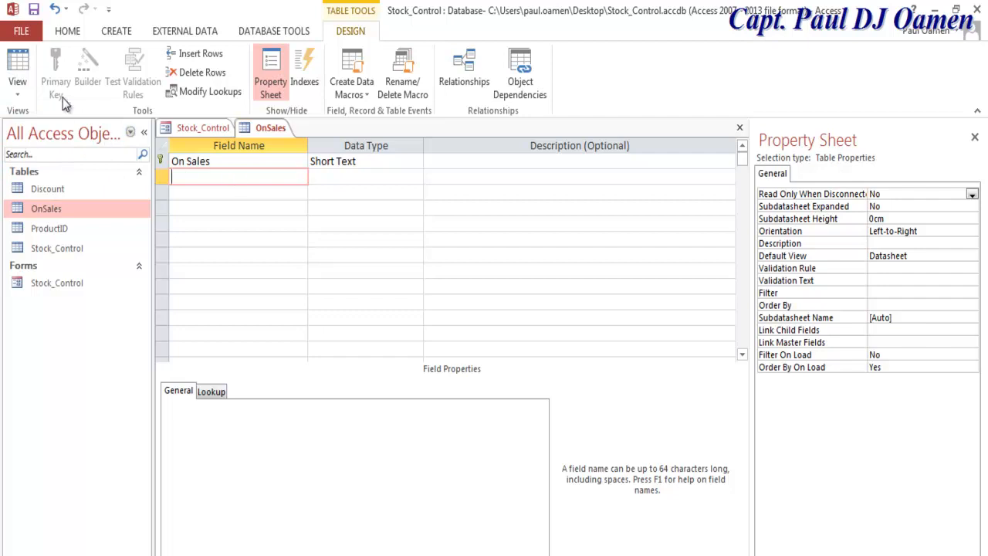
{"action": "left_click", "coordinate": [27, 80]}
{"action": "left_click", "coordinate": [61, 128]}
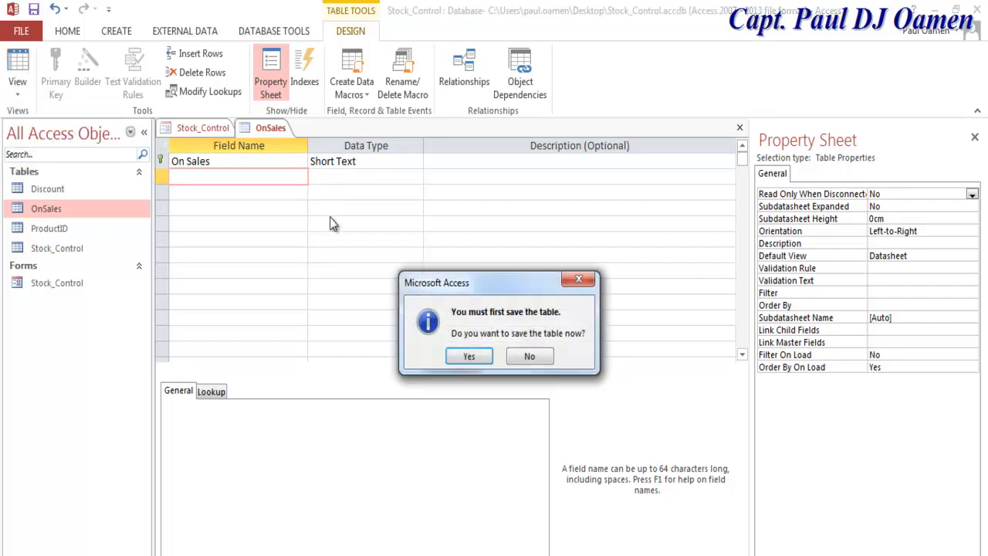
Step: Save the OnSales table, enter the records Yes and No, and close it
{"action": "left_click", "coordinate": [469, 356]}
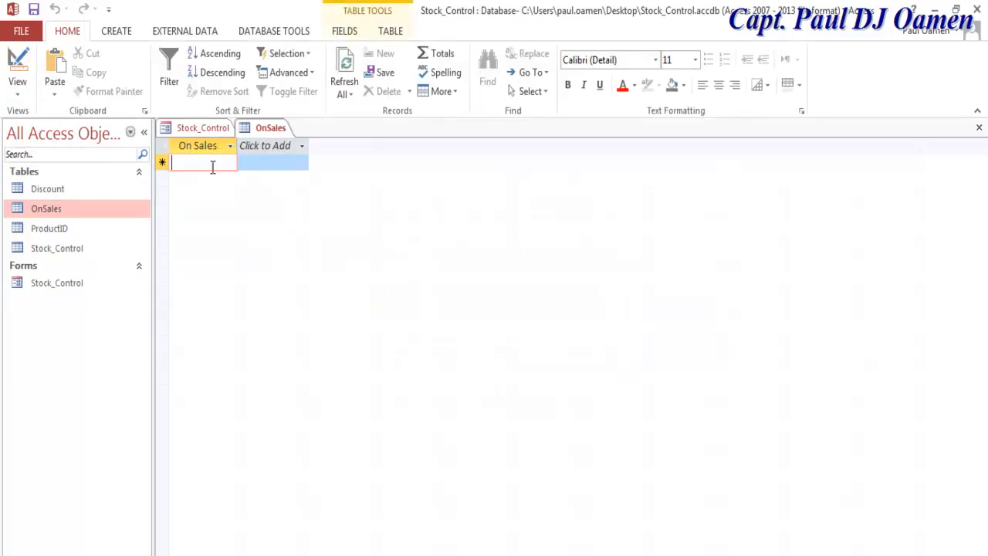
{"action": "type", "text": "Yes"}
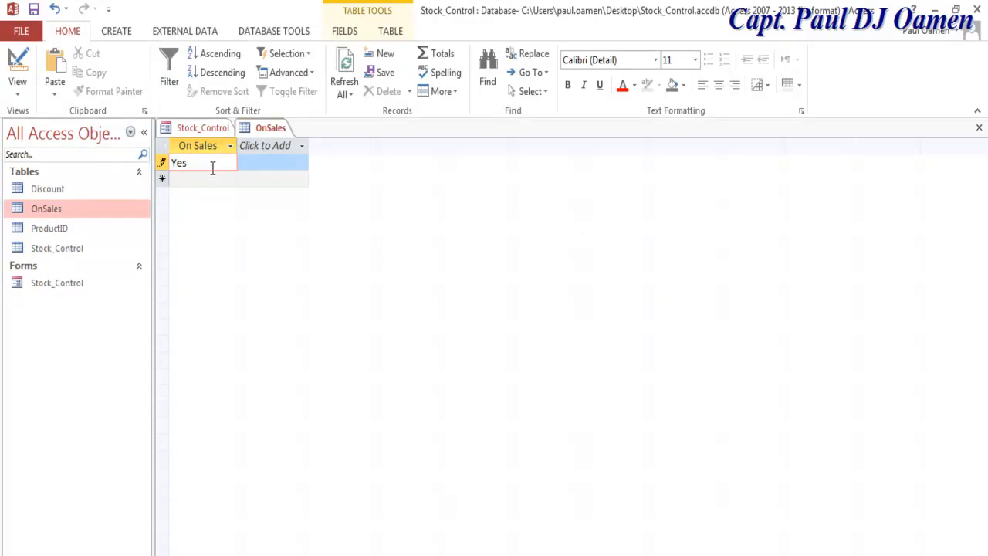
{"action": "left_click", "coordinate": [213, 177]}
{"action": "type", "text": "No"}
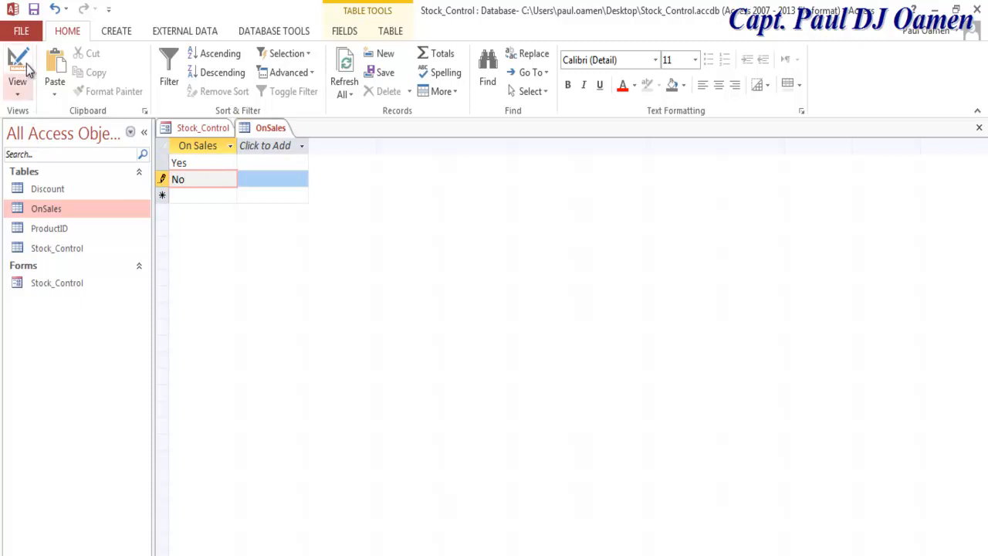
{"action": "left_click", "coordinate": [33, 10]}
{"action": "left_click", "coordinate": [979, 130]}
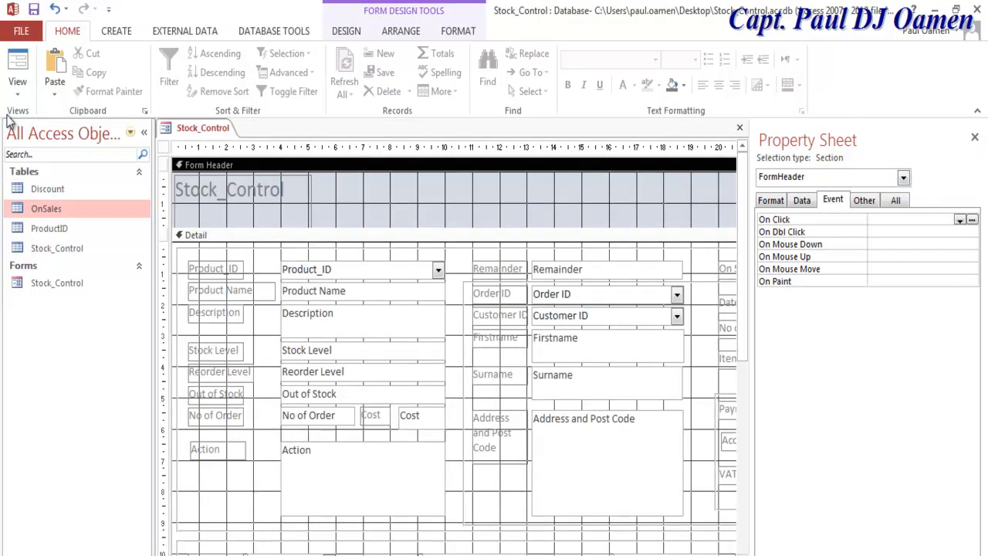
Step: Create a new blank table saved as Order and make its ID field Short Text
{"action": "left_click", "coordinate": [114, 32]}
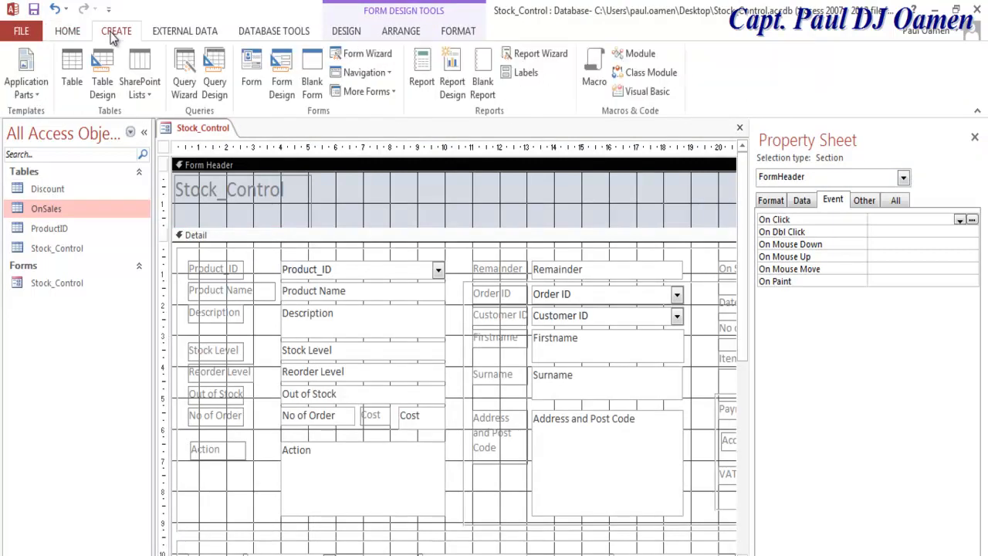
{"action": "left_click", "coordinate": [78, 74]}
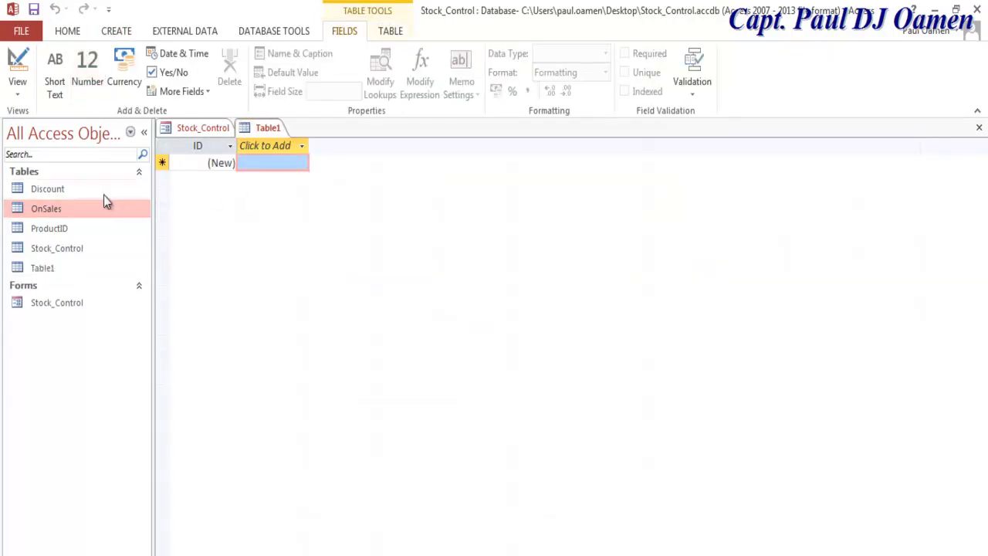
{"action": "right_click", "coordinate": [42, 266]}
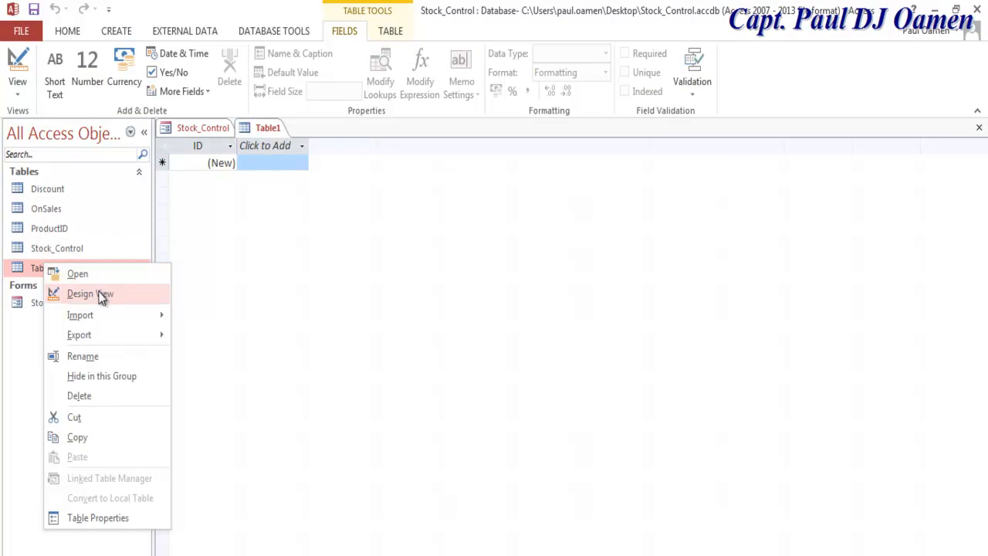
{"action": "left_click", "coordinate": [77, 293]}
{"action": "type", "text": "Order"}
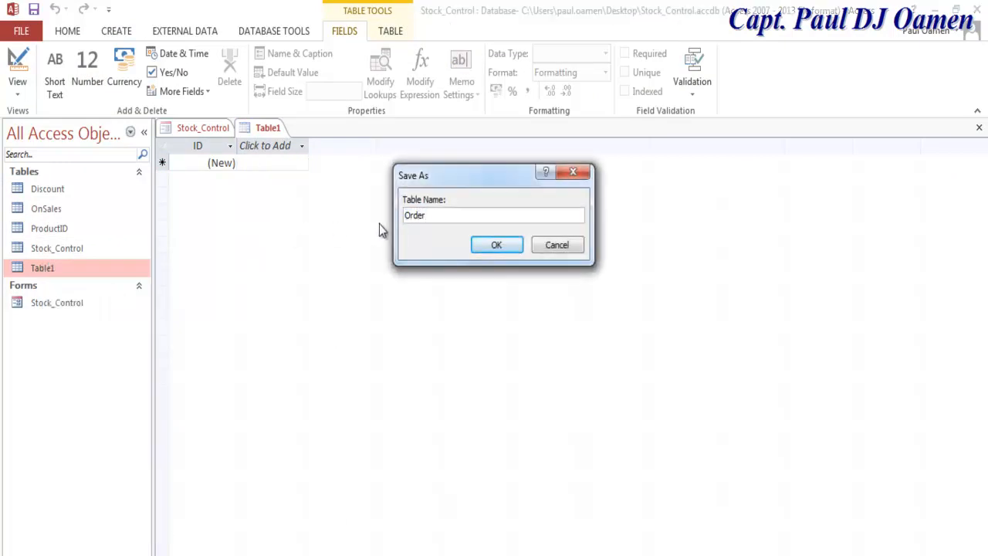
{"action": "left_click_drag", "start_coordinate": [402, 221], "coordinate": [359, 229]}
{"action": "left_click", "coordinate": [495, 247]}
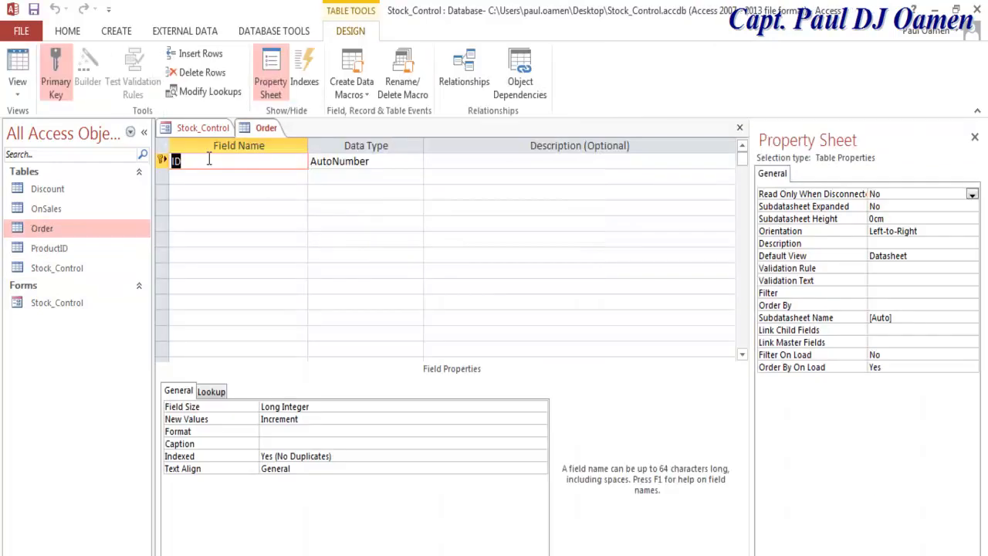
{"action": "left_click", "coordinate": [375, 157]}
{"action": "left_click", "coordinate": [417, 162]}
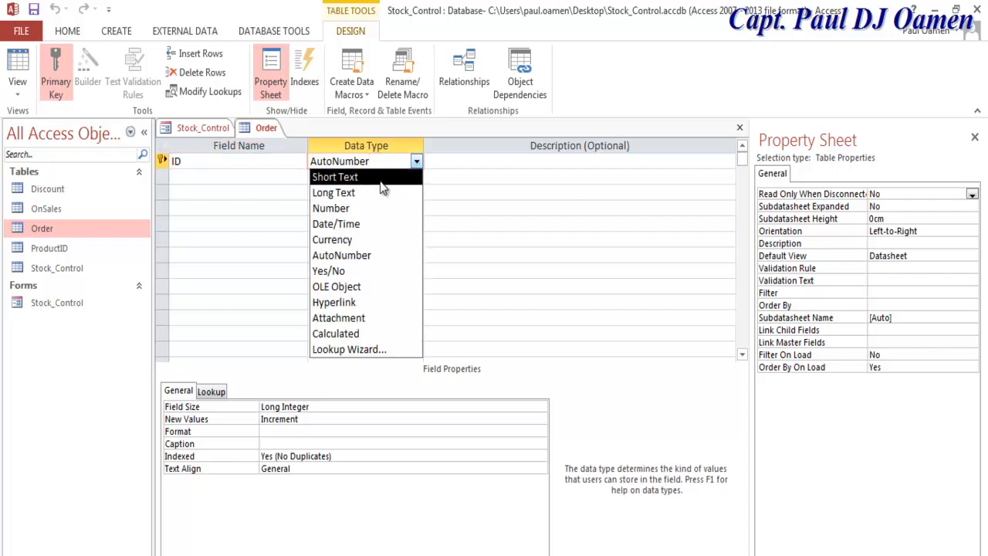
{"action": "left_click", "coordinate": [381, 178]}
Step: Enter the field names O009, O008, O007, O006 and O005 in the Order design
{"action": "left_click_drag", "start_coordinate": [183, 162], "coordinate": [164, 163]}
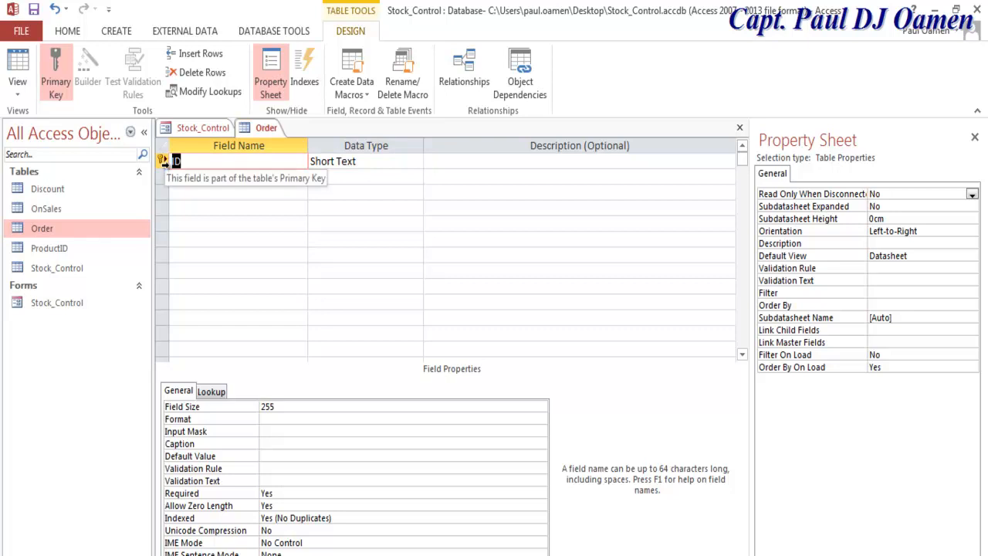
{"action": "type", "text": "O009"}
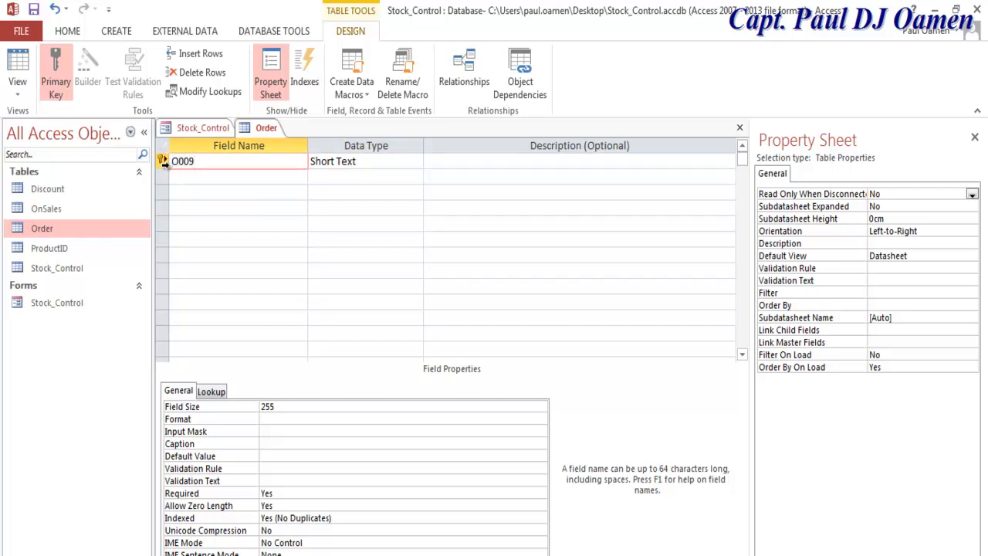
{"action": "left_click", "coordinate": [202, 175]}
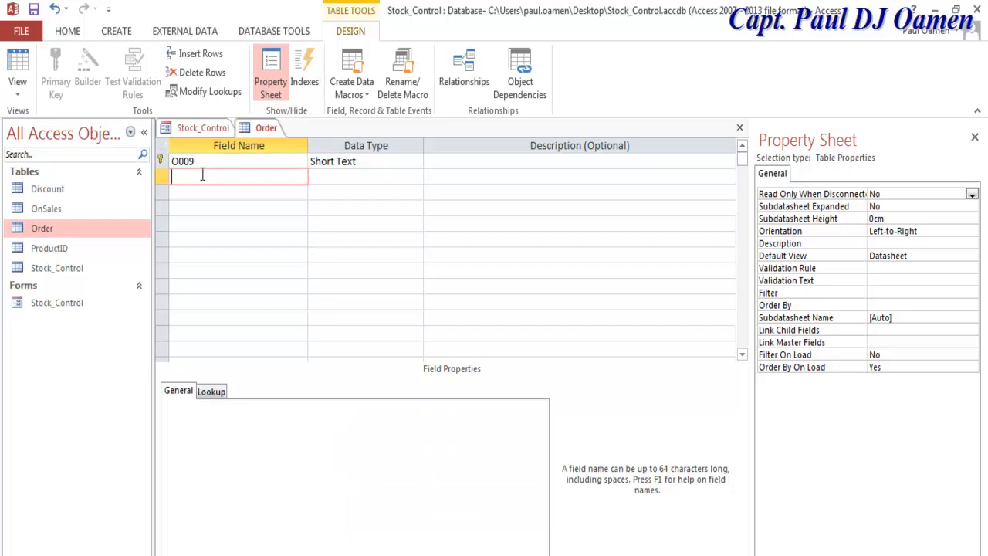
{"action": "type", "text": "O008"}
{"action": "left_click", "coordinate": [203, 193]}
{"action": "type", "text": "O"}
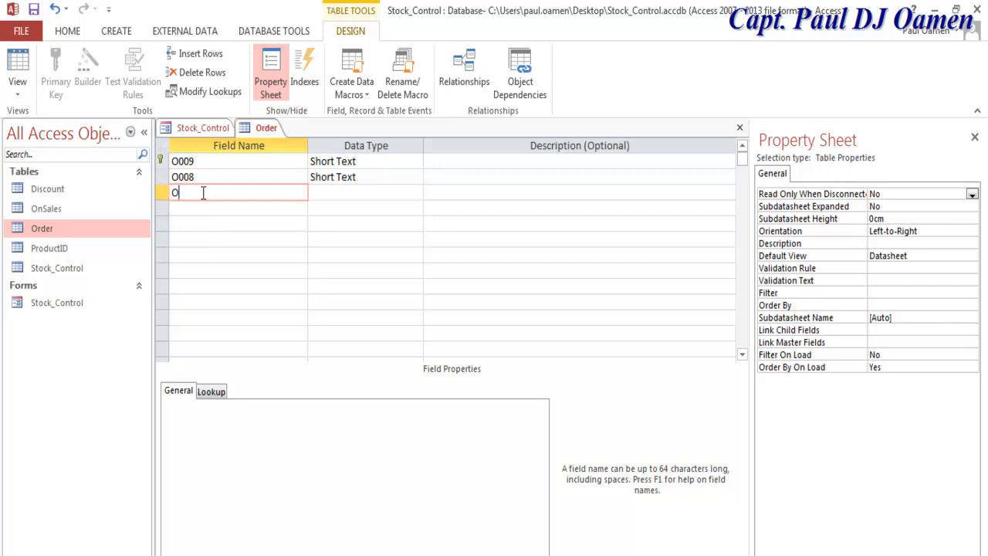
{"action": "type", "text": "007"}
{"action": "left_click", "coordinate": [203, 210]}
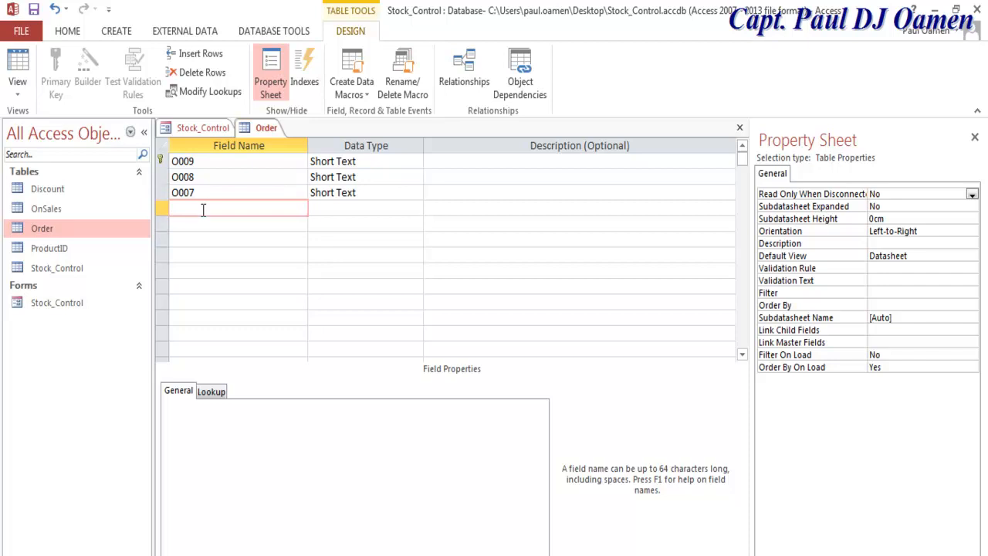
{"action": "type", "text": "O006"}
{"action": "left_click", "coordinate": [201, 225]}
{"action": "type", "text": "o))"}
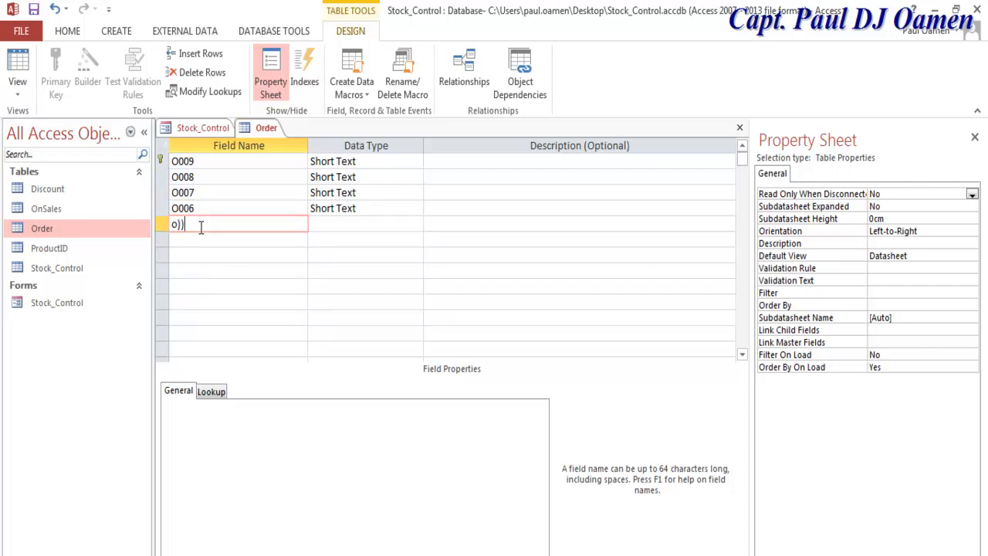
{"action": "key", "text": "BackSpace"}
{"action": "key", "text": "BackSpace"}
{"action": "type", "text": "O00"}
Step: Remove the primary key from O009 and close the Order table
{"action": "left_click", "coordinate": [162, 160]}
{"action": "left_click", "coordinate": [57, 77]}
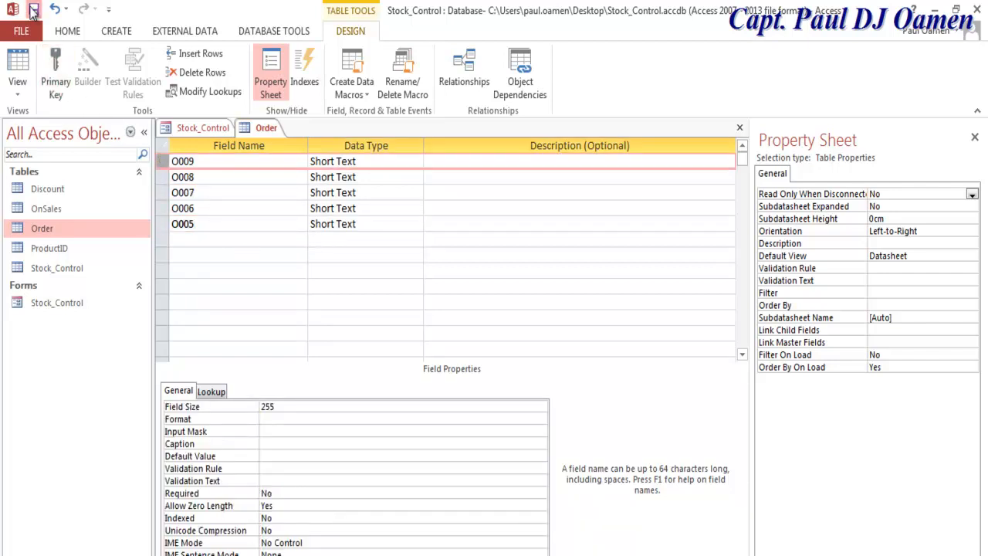
{"action": "left_click", "coordinate": [739, 127]}
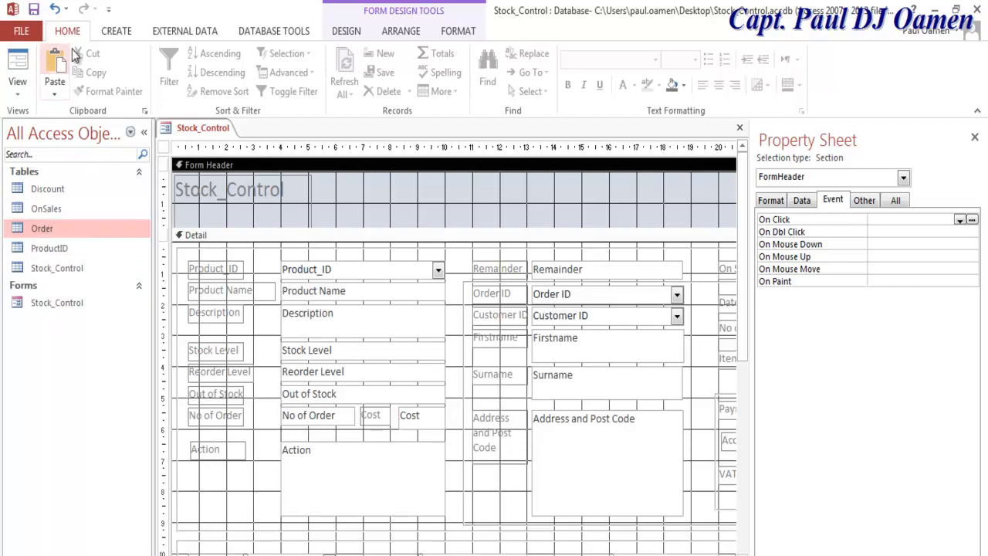
Step: Start a new table in Design View with a CustomerID field
{"action": "left_click", "coordinate": [124, 33]}
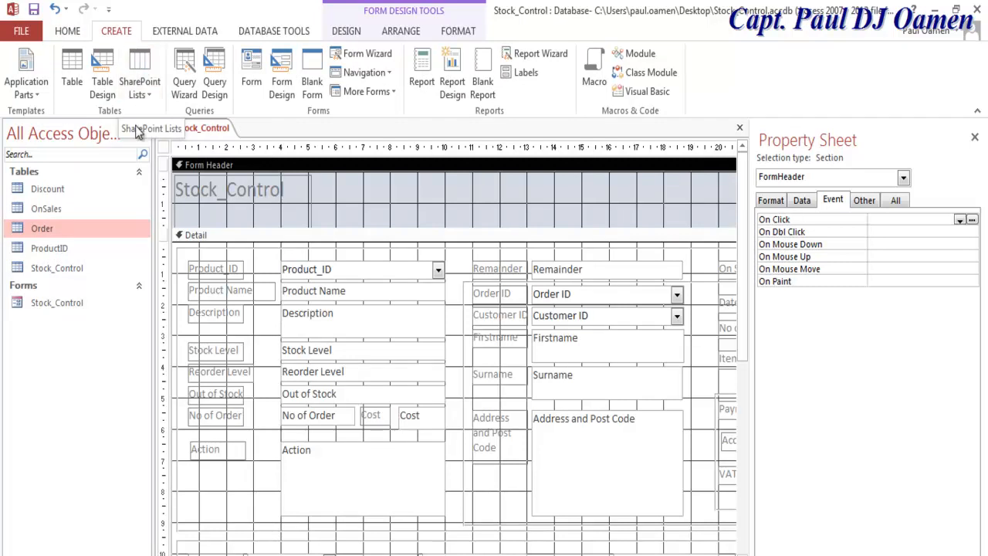
{"action": "left_click", "coordinate": [104, 73]}
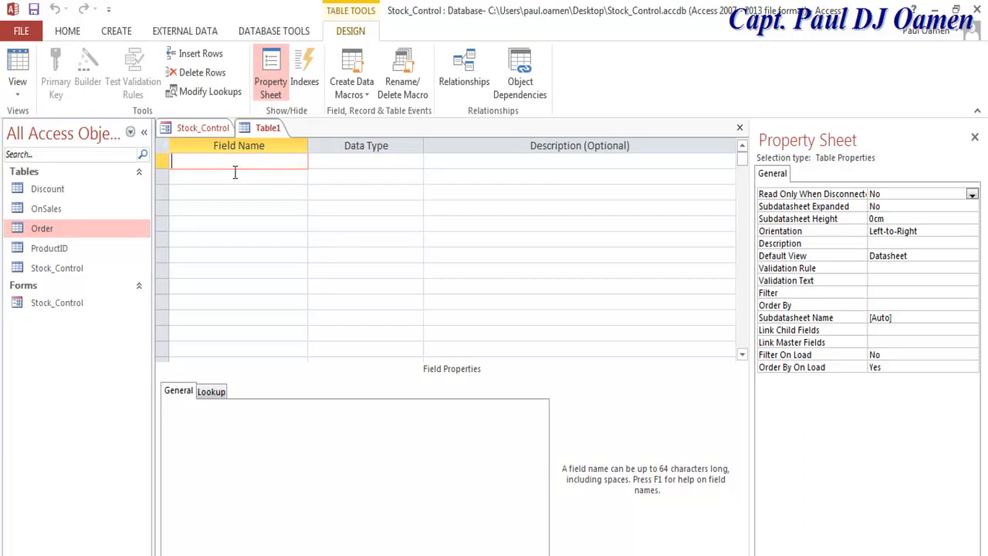
{"action": "type", "text": "Cus"}
{"action": "left_click_drag", "start_coordinate": [234, 173], "coordinate": [171, 160]}
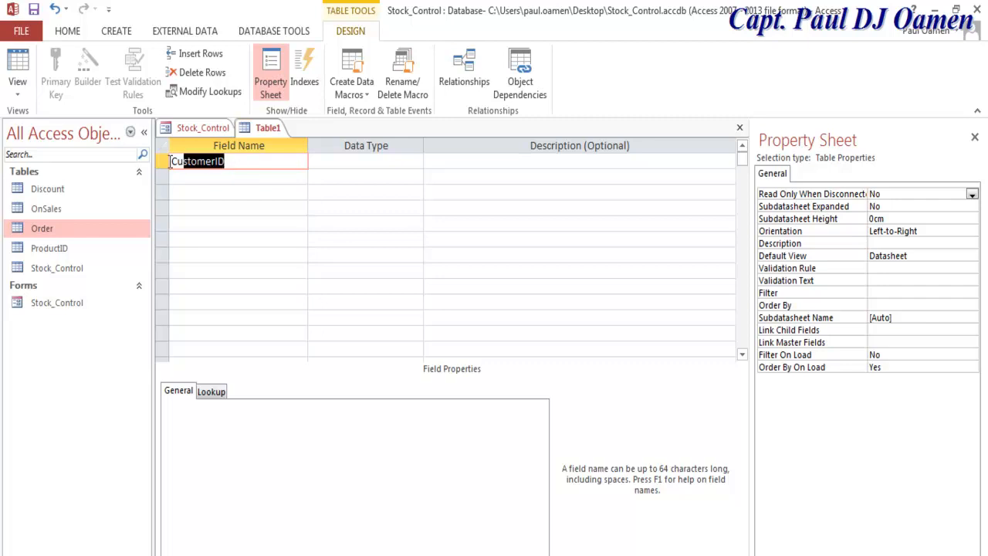
{"action": "left_click", "coordinate": [368, 162]}
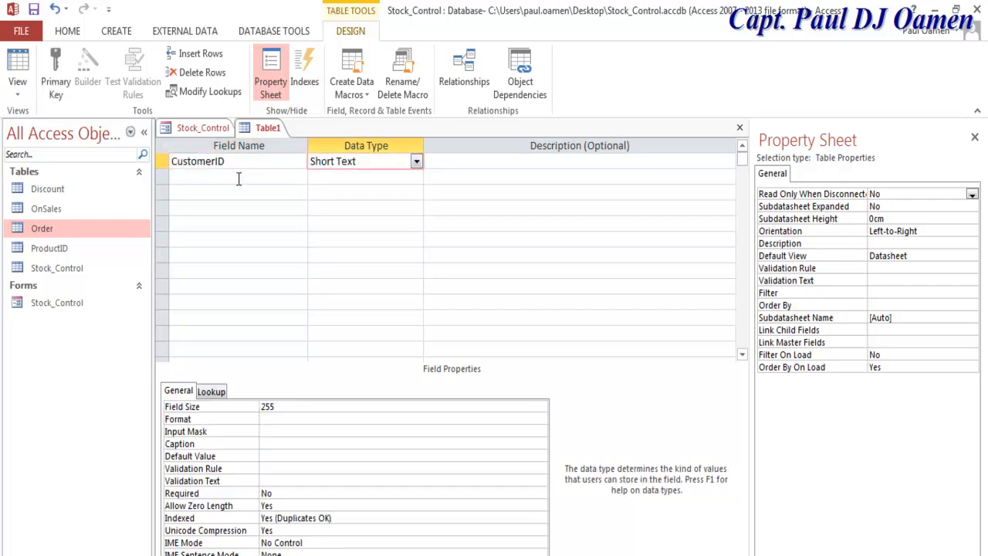
Step: Save the table as CustomerID, accepting an added primary key, and open it as a datasheet
{"action": "left_click", "coordinate": [17, 89]}
{"action": "left_click", "coordinate": [54, 95]}
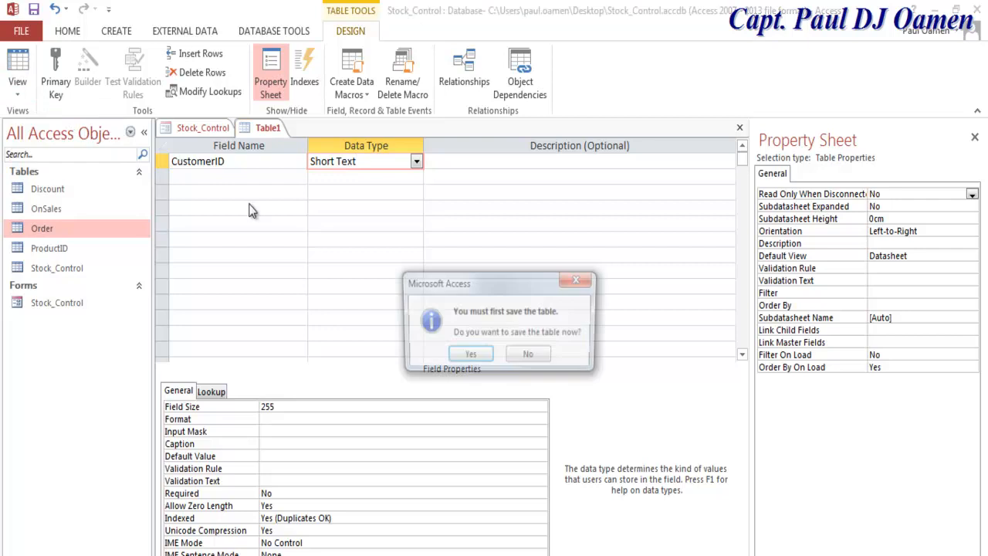
{"action": "left_click", "coordinate": [469, 354]}
{"action": "type", "text": "CustomerID"}
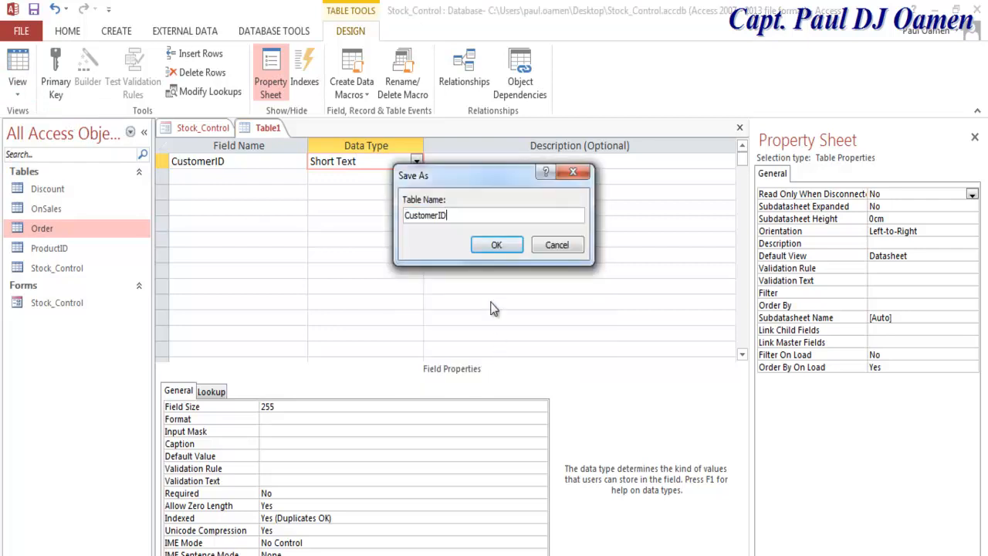
{"action": "left_click", "coordinate": [496, 245]}
{"action": "left_click", "coordinate": [448, 368]}
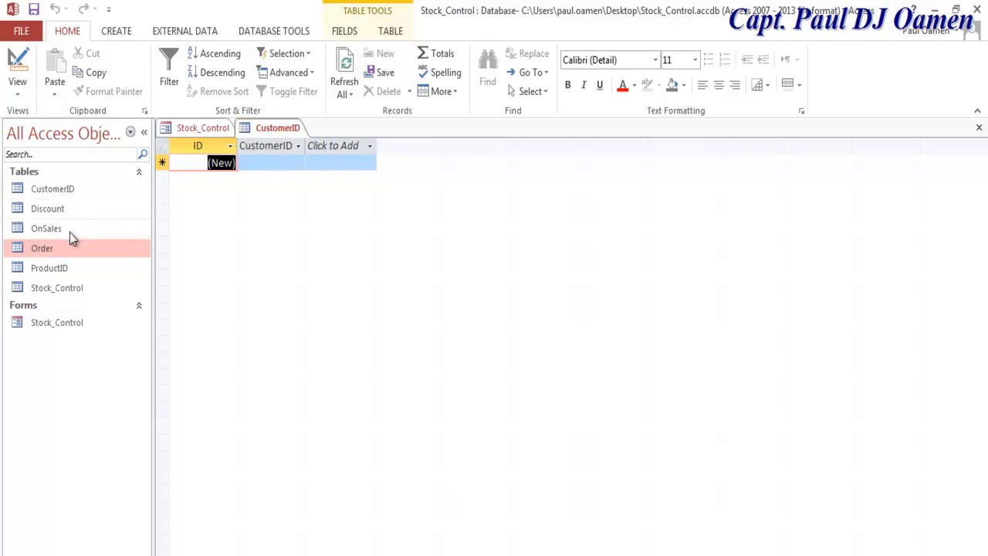
Step: Remove the primary key, delete the ID field from CustomerID, and save the design
{"action": "right_click", "coordinate": [67, 191]}
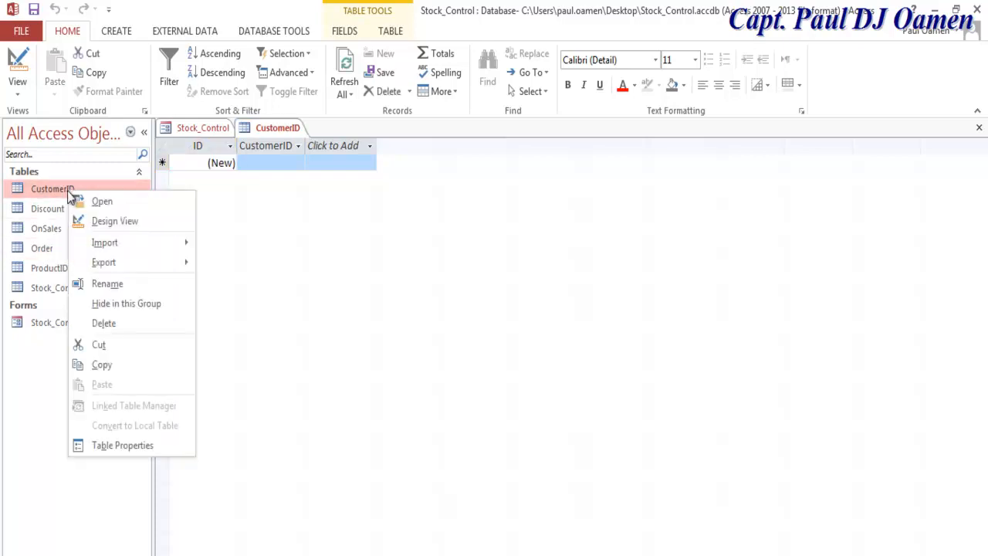
{"action": "left_click", "coordinate": [117, 223]}
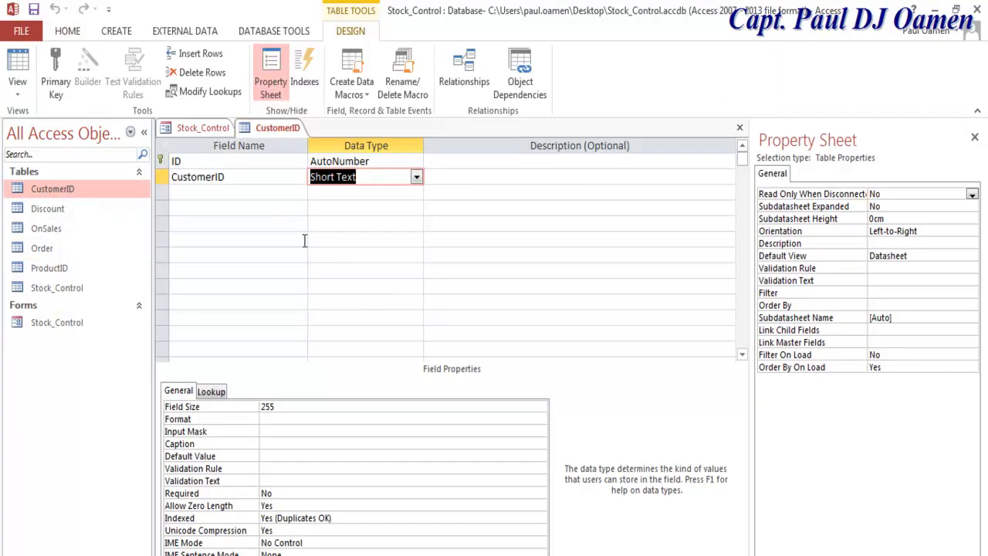
{"action": "left_click", "coordinate": [161, 162]}
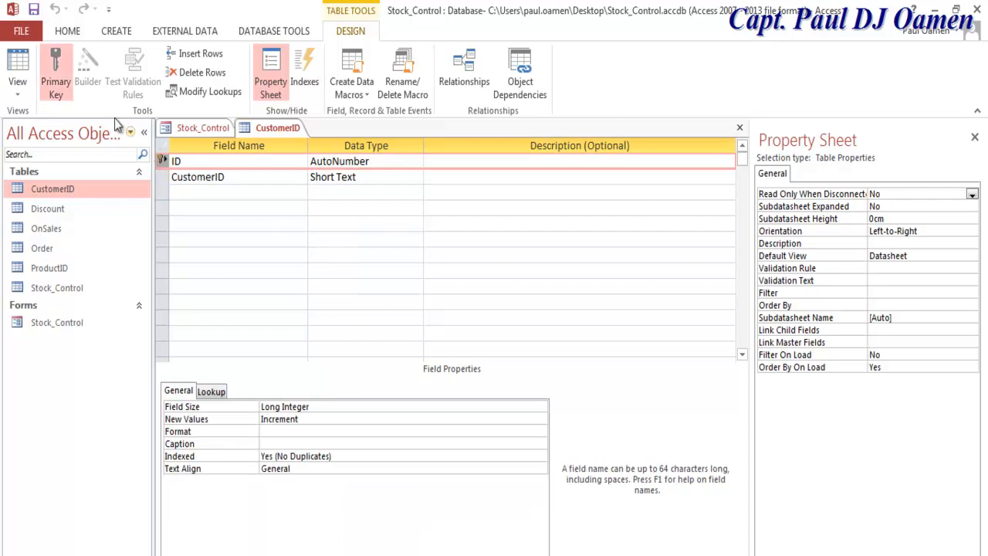
{"action": "left_click", "coordinate": [68, 92]}
{"action": "right_click", "coordinate": [163, 168]}
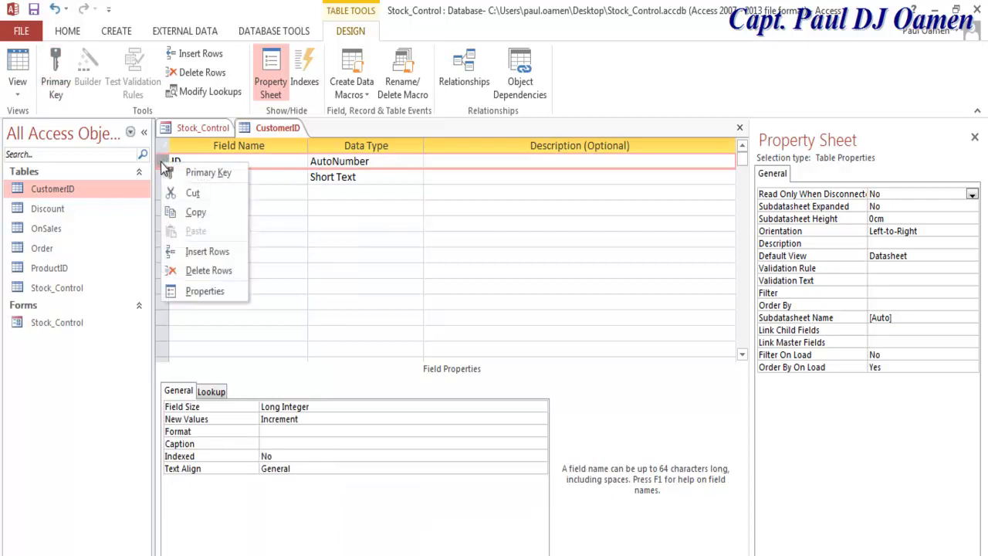
{"action": "left_click", "coordinate": [216, 272]}
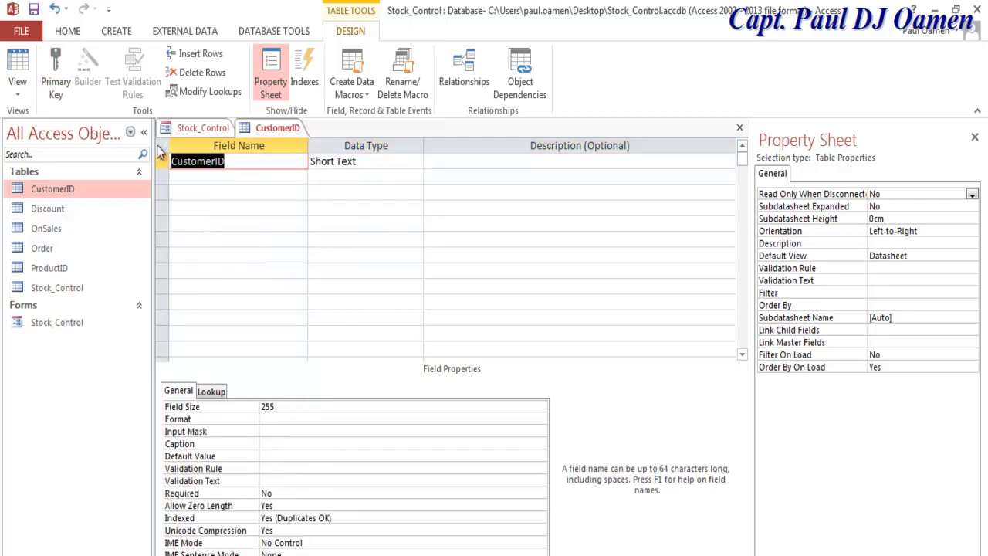
{"action": "left_click", "coordinate": [34, 9]}
{"action": "left_click", "coordinate": [17, 70]}
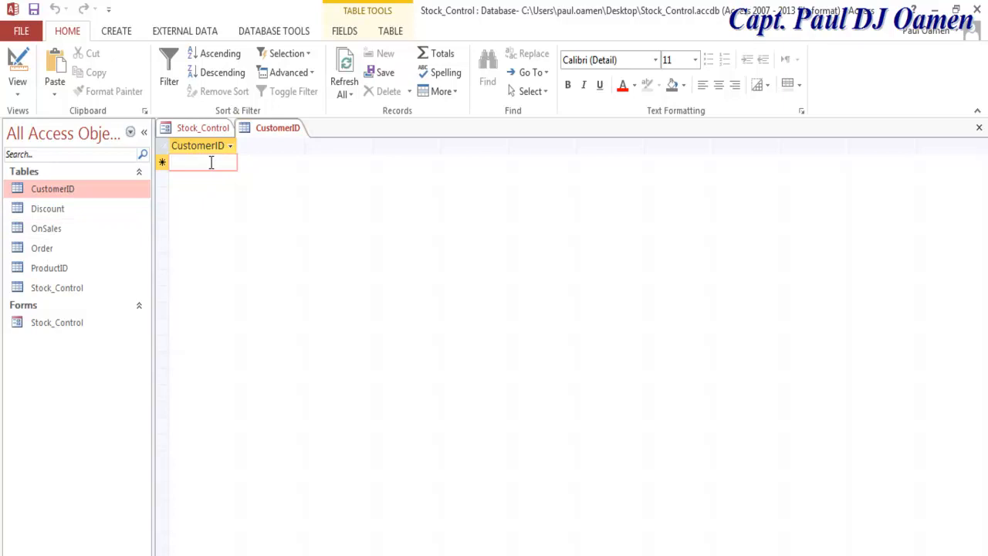
Step: Enter CID001 and CID002 as the first CustomerID records
{"action": "type", "text": "CID"}
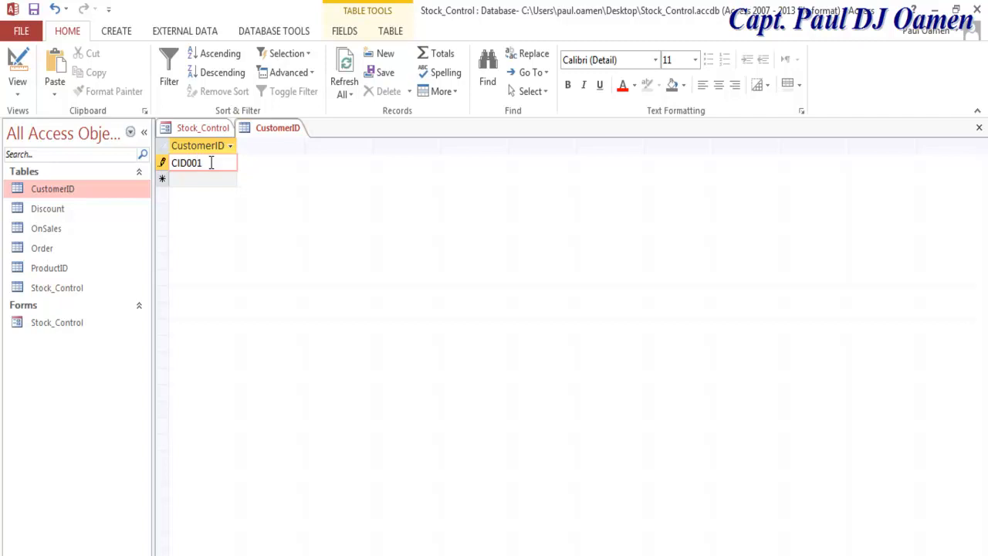
{"action": "type", "text": "001"}
{"action": "key", "text": "shift+Home"}
{"action": "key", "text": "ctrl+c"}
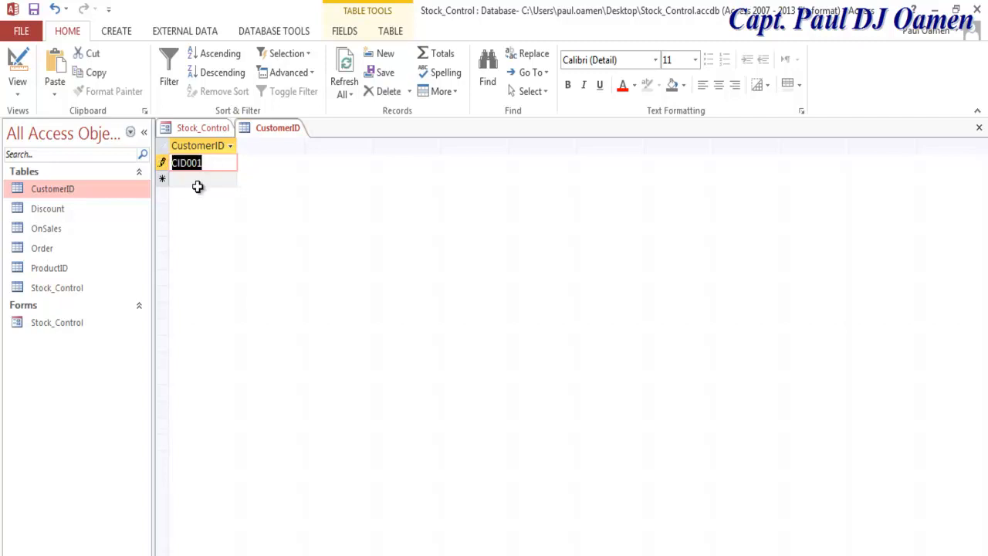
{"action": "left_click", "coordinate": [203, 179]}
{"action": "key", "text": "ctrl+v"}
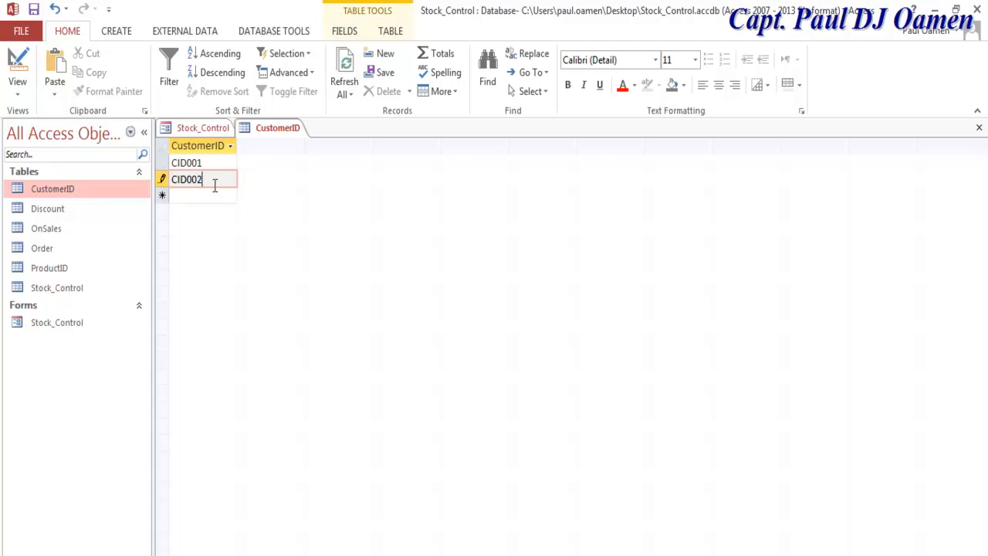
{"action": "left_click_drag", "start_coordinate": [197, 180], "coordinate": [149, 190]}
{"action": "key", "text": "ctrl+c"}
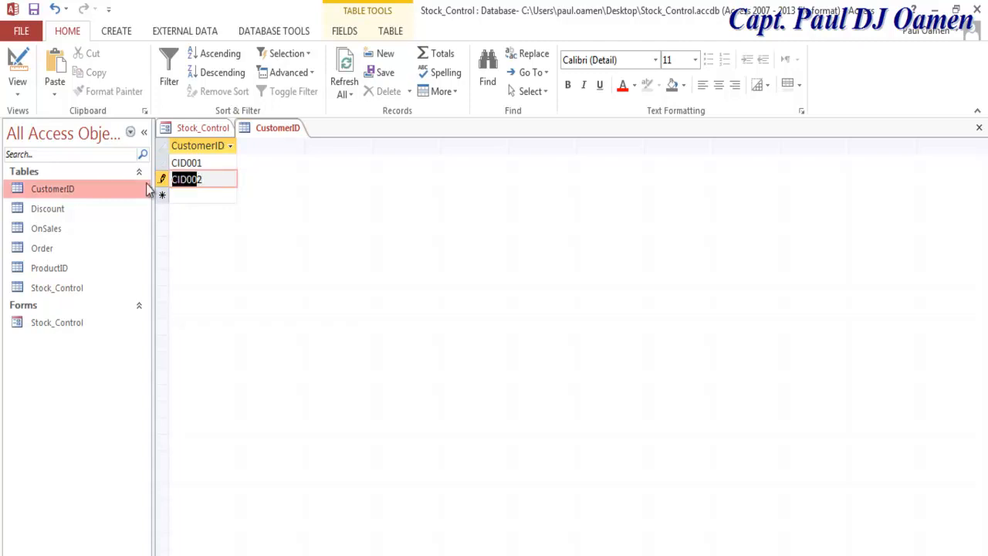
{"action": "left_click", "coordinate": [193, 195]}
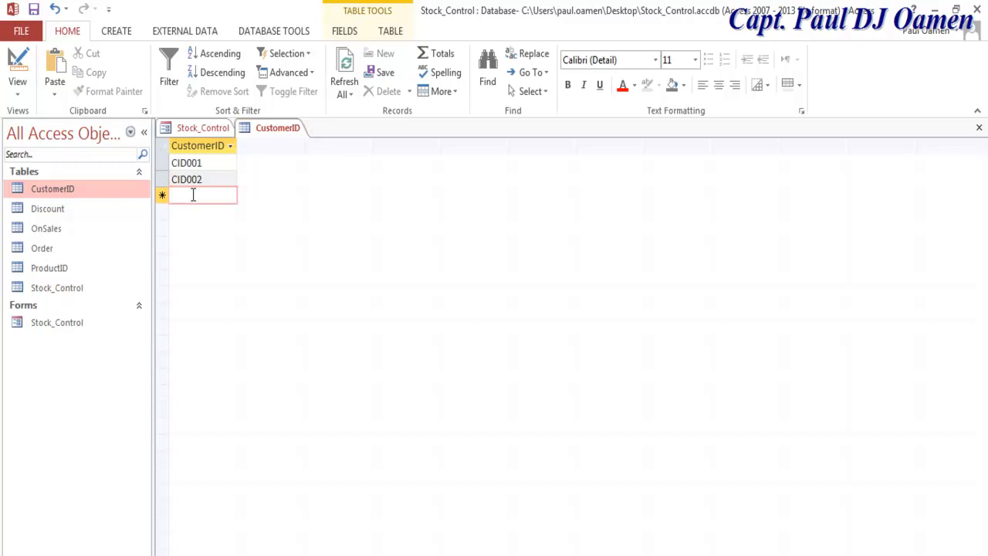
Step: Add CID003, CID004 and CID005, then close the CustomerID table
{"action": "key", "text": "ctrl+v"}
{"action": "type", "text": "3"}
{"action": "left_click", "coordinate": [190, 211]}
{"action": "key", "text": "ctrl+v"}
{"action": "type", "text": "4"}
{"action": "left_click", "coordinate": [190, 230]}
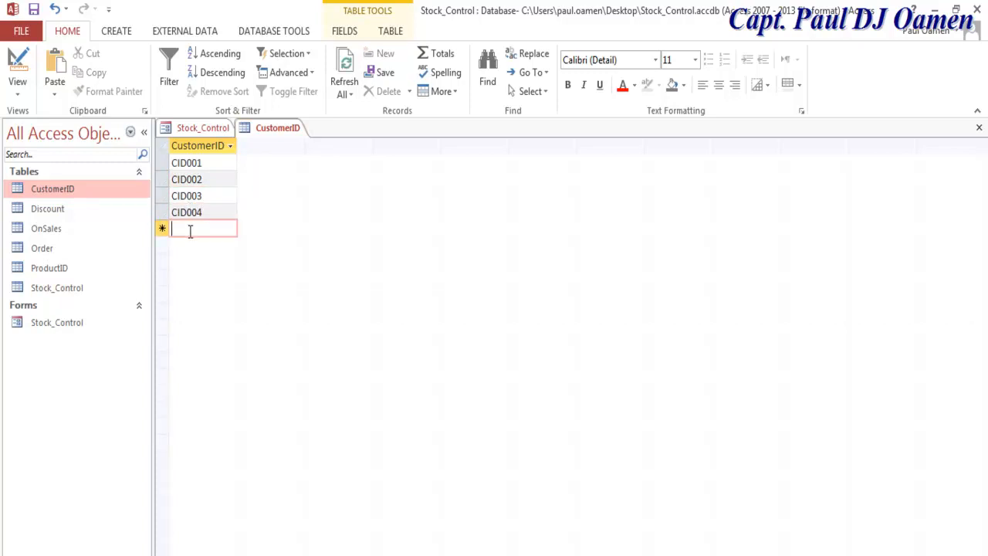
{"action": "key", "text": "ctrl+v"}
{"action": "type", "text": "5"}
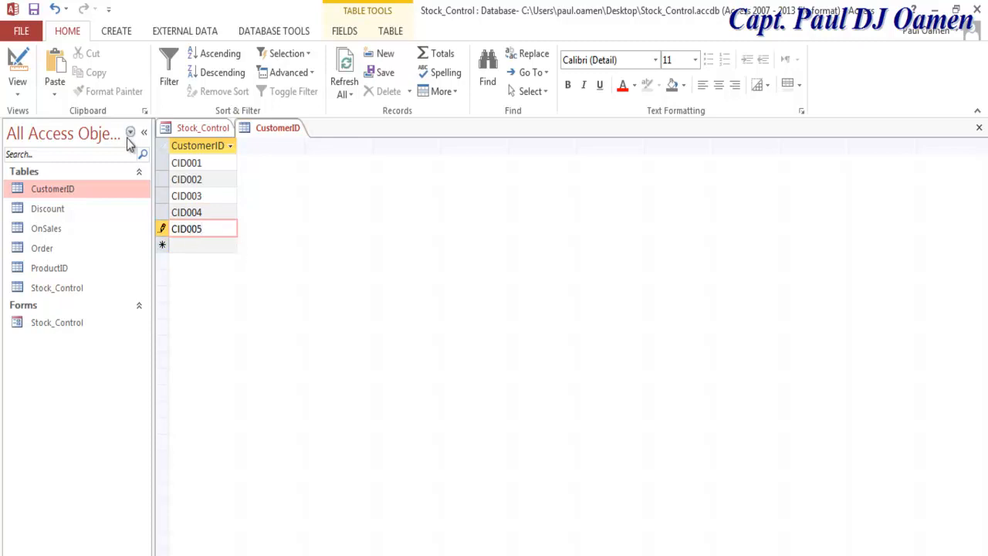
{"action": "key", "text": "shift+Home"}
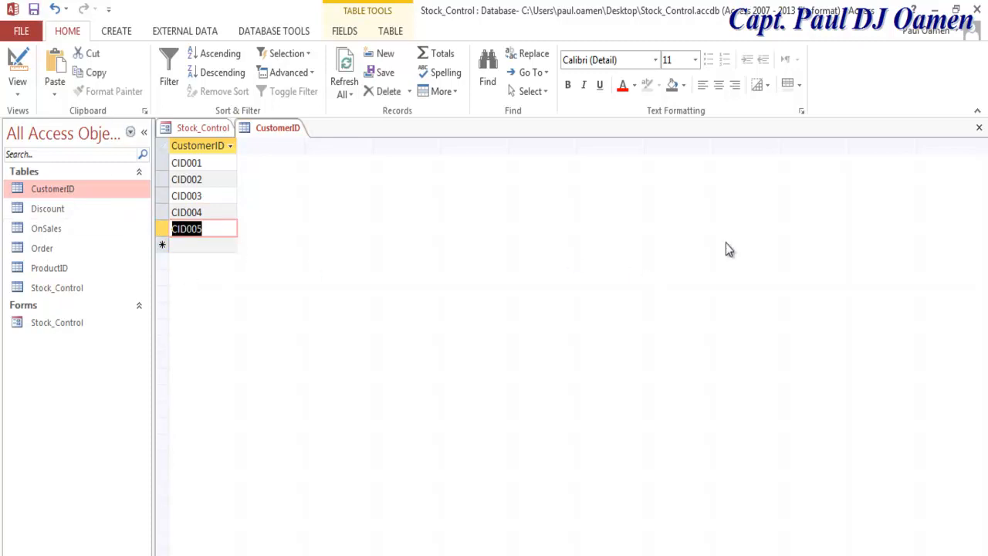
{"action": "left_click", "coordinate": [979, 128]}
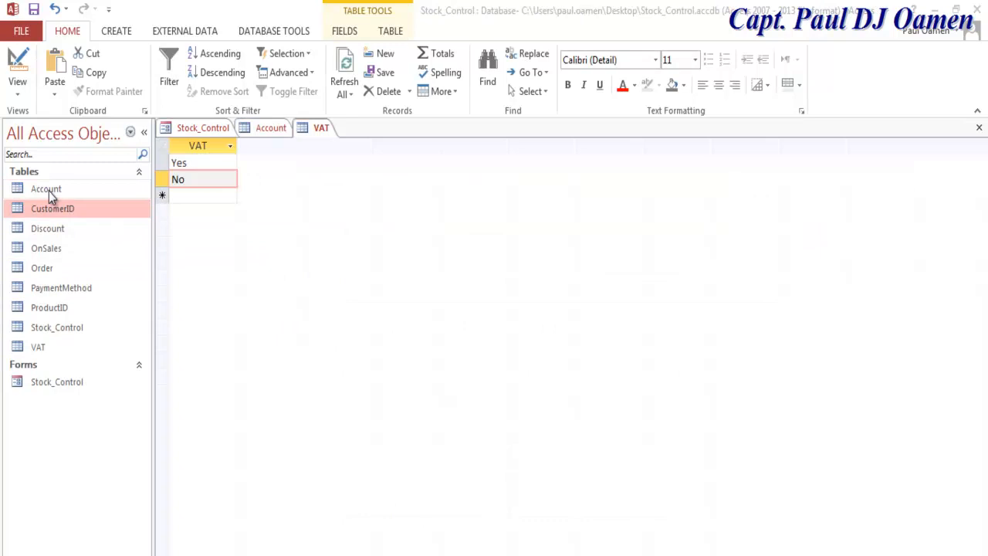
Step: Go through the Account, CustomerID, Discount, OnSales, Order, PaymentMethod, ProductID and VAT tables in the Navigation Pane
{"action": "left_click", "coordinate": [48, 190]}
{"action": "left_click", "coordinate": [55, 211]}
{"action": "left_click", "coordinate": [53, 233]}
{"action": "left_click", "coordinate": [50, 251]}
{"action": "left_click", "coordinate": [45, 273]}
{"action": "left_click", "coordinate": [55, 287]}
{"action": "left_click", "coordinate": [56, 306]}
{"action": "left_click", "coordinate": [51, 345]}
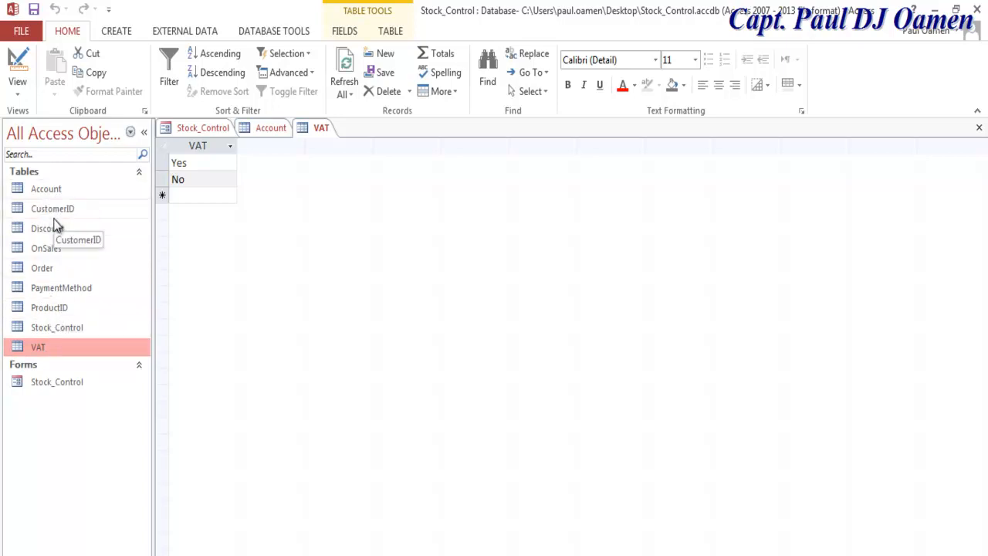
Step: Open the Stock_Control form in Design View
{"action": "left_click", "coordinate": [56, 383]}
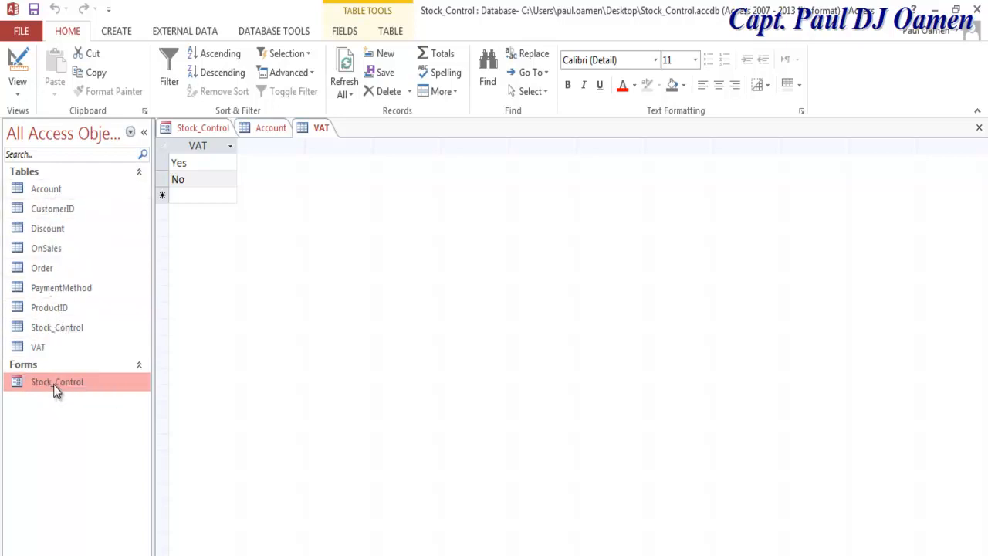
{"action": "double_click", "coordinate": [55, 390]}
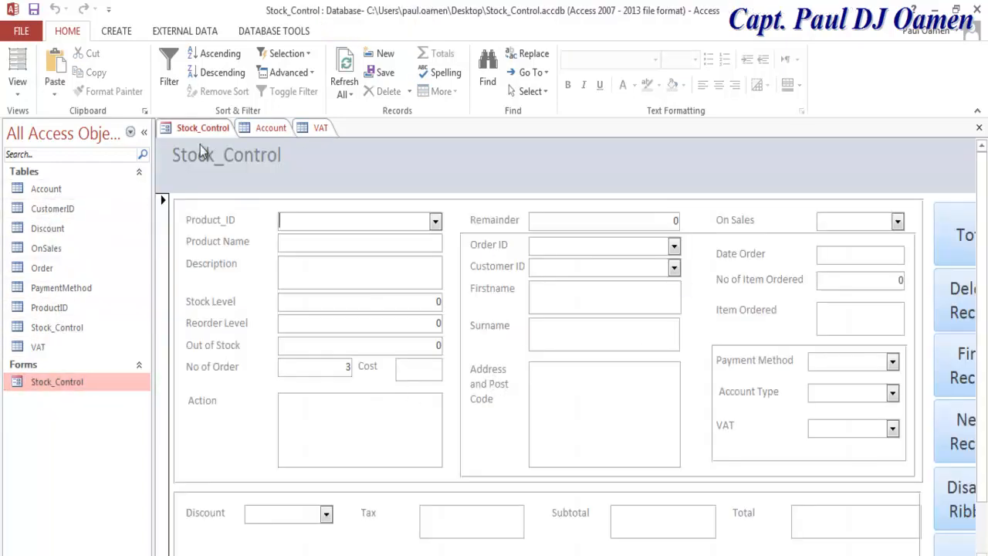
{"action": "right_click", "coordinate": [163, 132]}
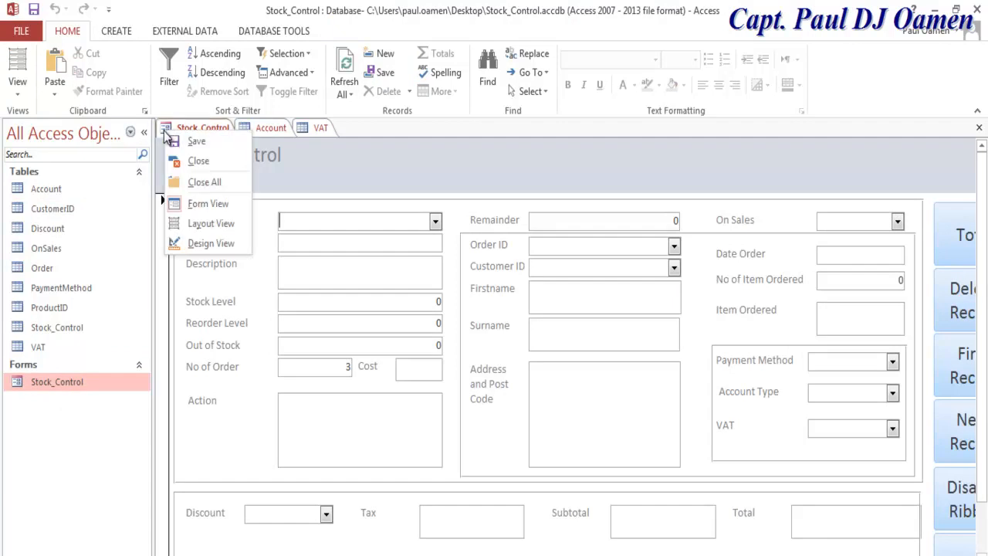
{"action": "left_click", "coordinate": [207, 246]}
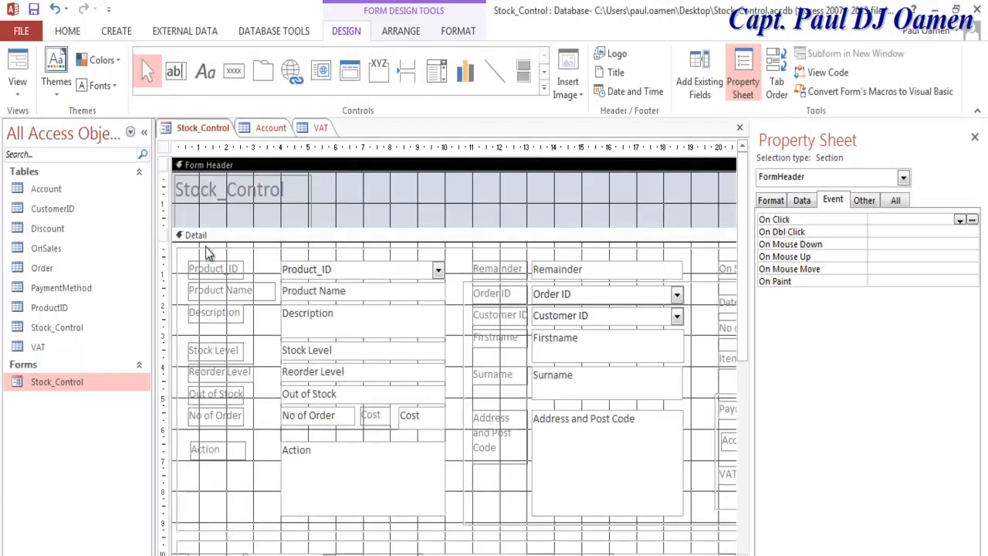
Step: Set row sources: Product_ID to ProductID, Order ID to Order, Customer ID to CustomerID
{"action": "left_click", "coordinate": [318, 272]}
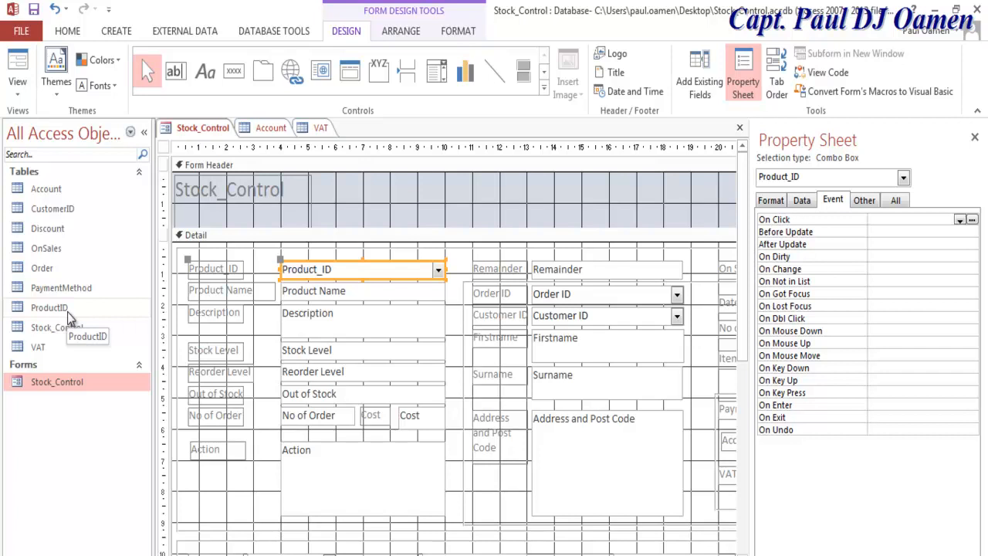
{"action": "left_click", "coordinate": [802, 202]}
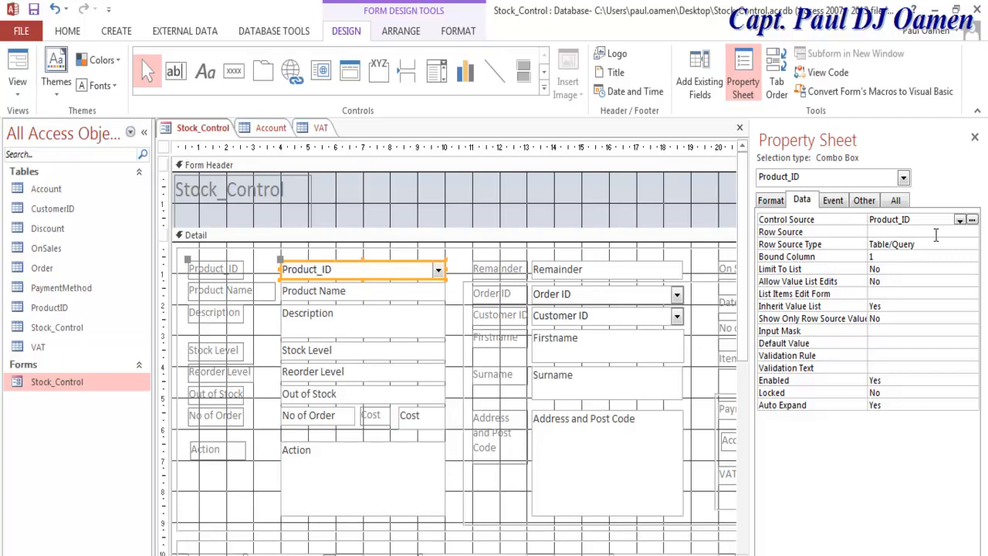
{"action": "left_click", "coordinate": [962, 232]}
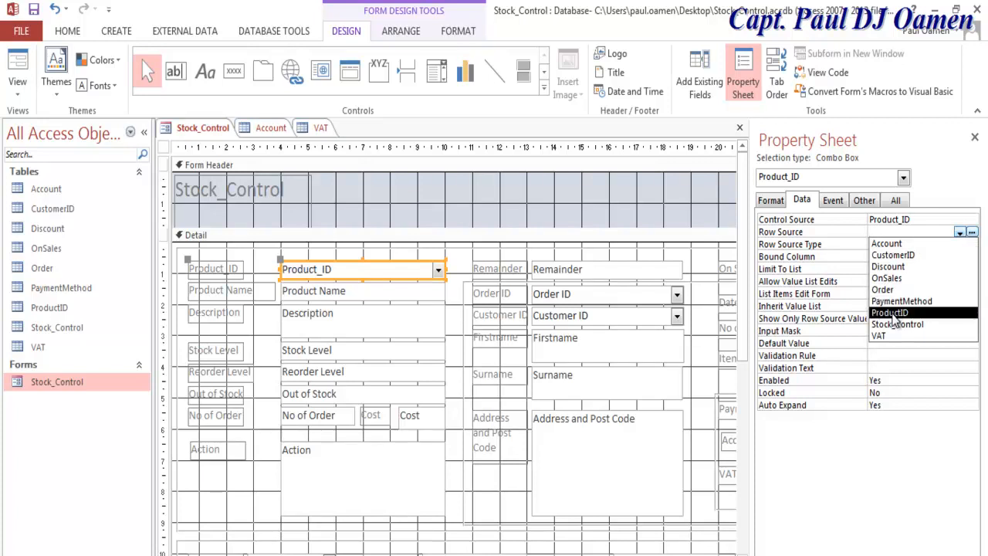
{"action": "left_click", "coordinate": [894, 313]}
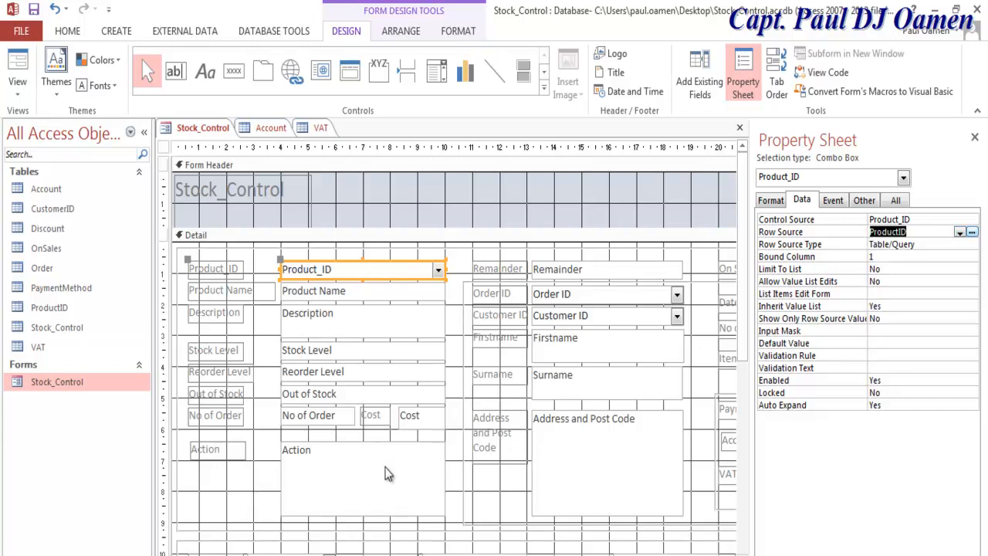
{"action": "left_click", "coordinate": [626, 294]}
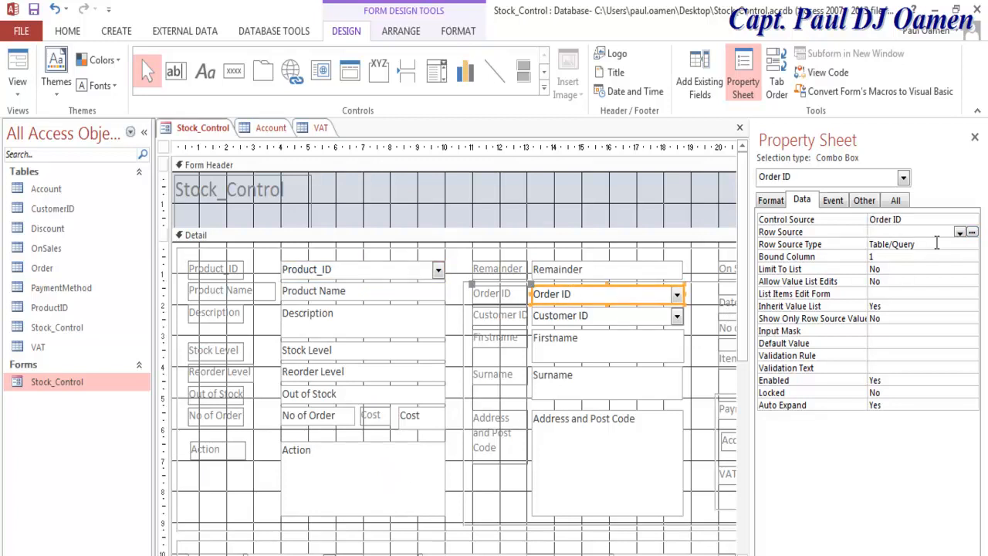
{"action": "left_click", "coordinate": [960, 233]}
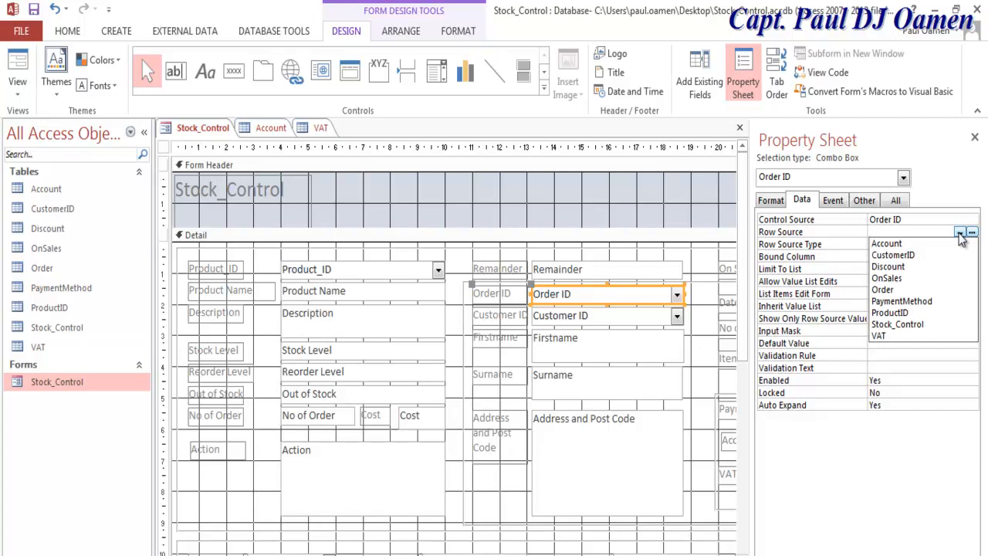
{"action": "left_click", "coordinate": [900, 292]}
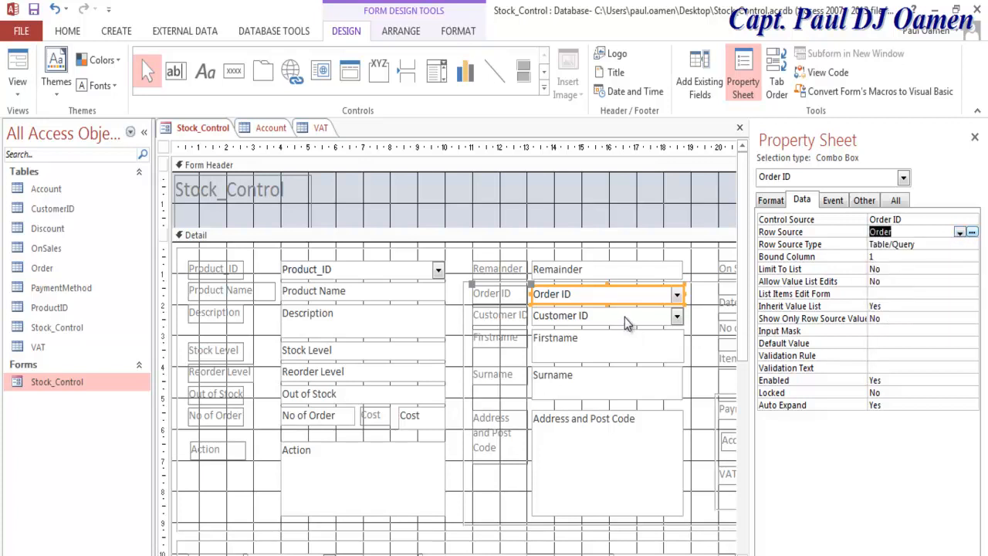
{"action": "left_click", "coordinate": [627, 316]}
{"action": "left_click", "coordinate": [960, 232]}
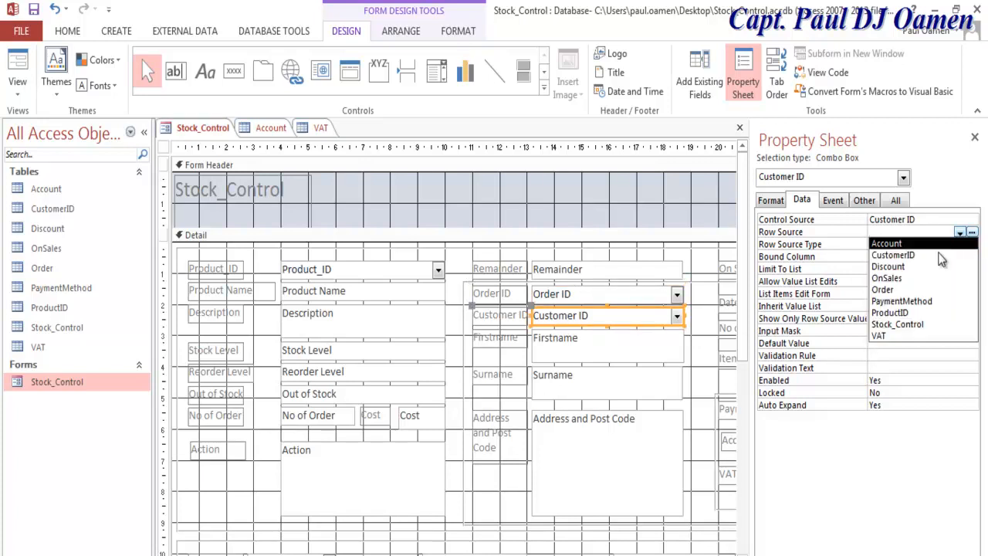
{"action": "left_click", "coordinate": [894, 255]}
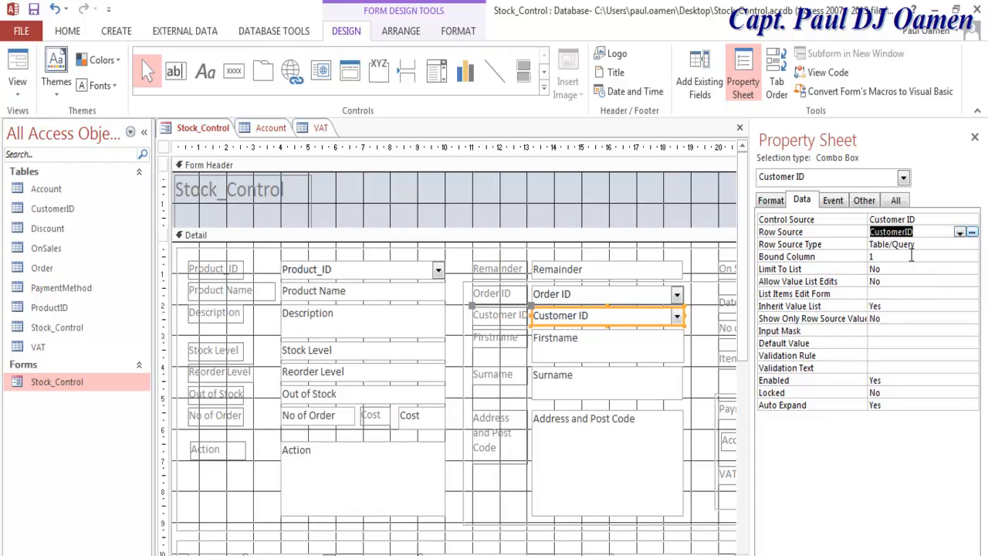
Step: Set the Discount combo box's Row Source to the Discount table
{"action": "scroll", "coordinate": [728, 369], "scroll_direction": "down", "scroll_amount": 1}
{"action": "scroll", "coordinate": [728, 369], "scroll_direction": "down", "scroll_amount": 1}
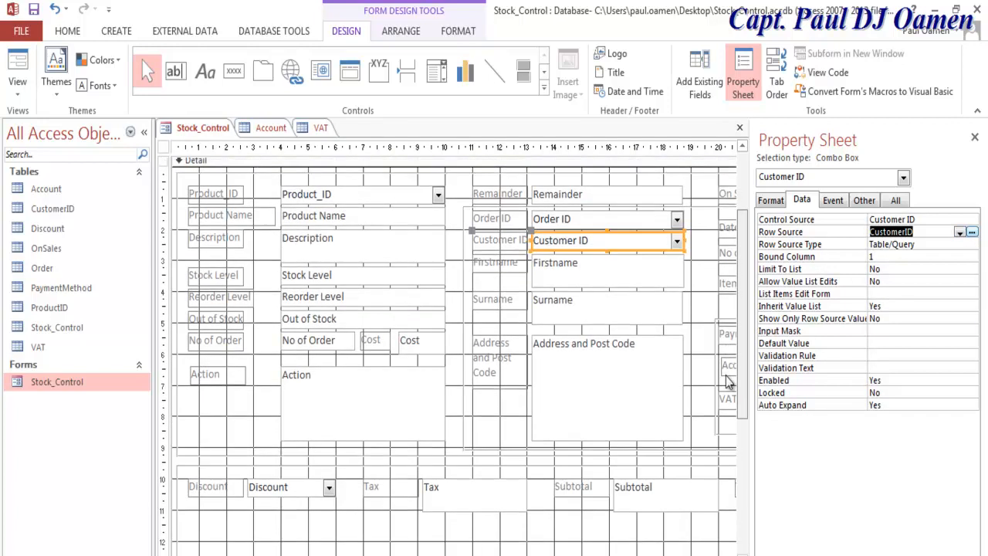
{"action": "left_click", "coordinate": [309, 488]}
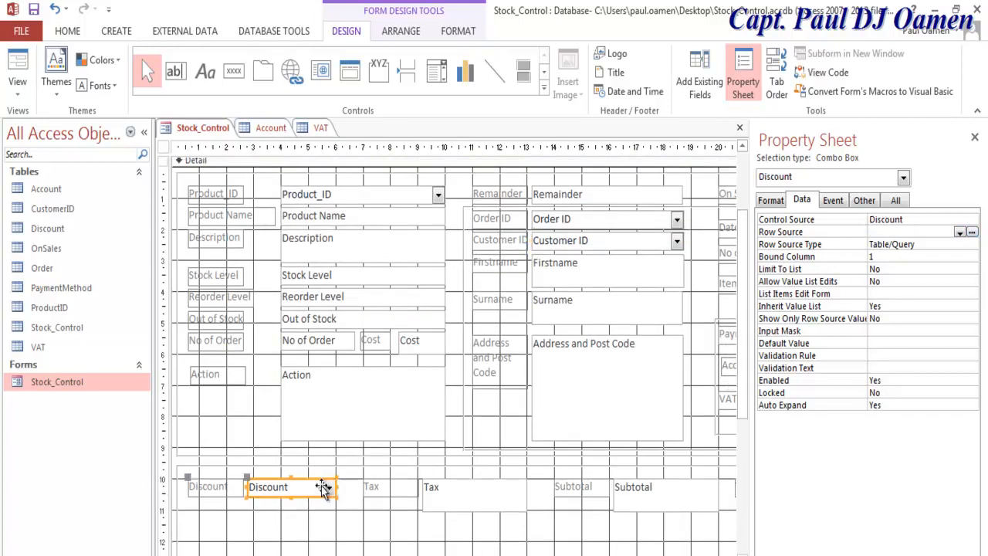
{"action": "left_click", "coordinate": [960, 233]}
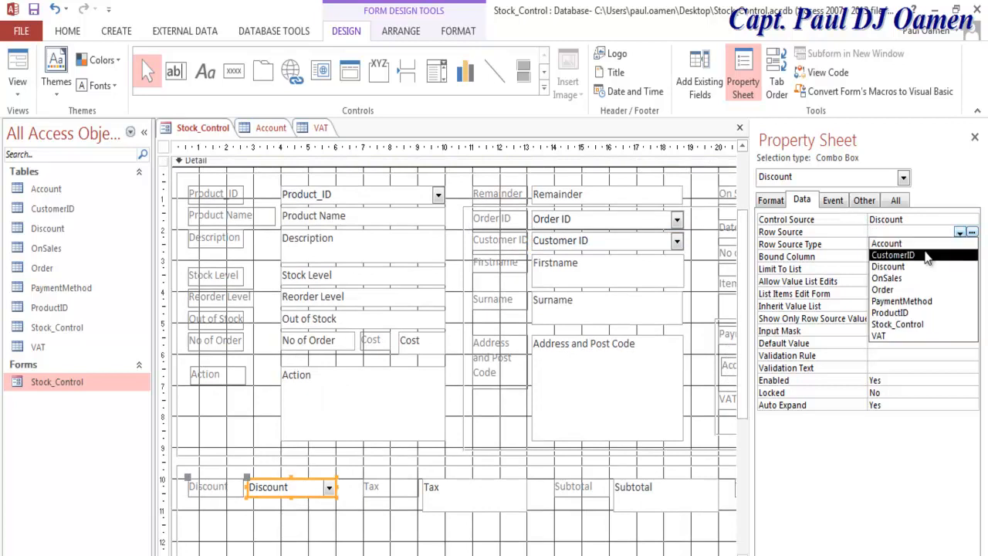
{"action": "left_click", "coordinate": [907, 268]}
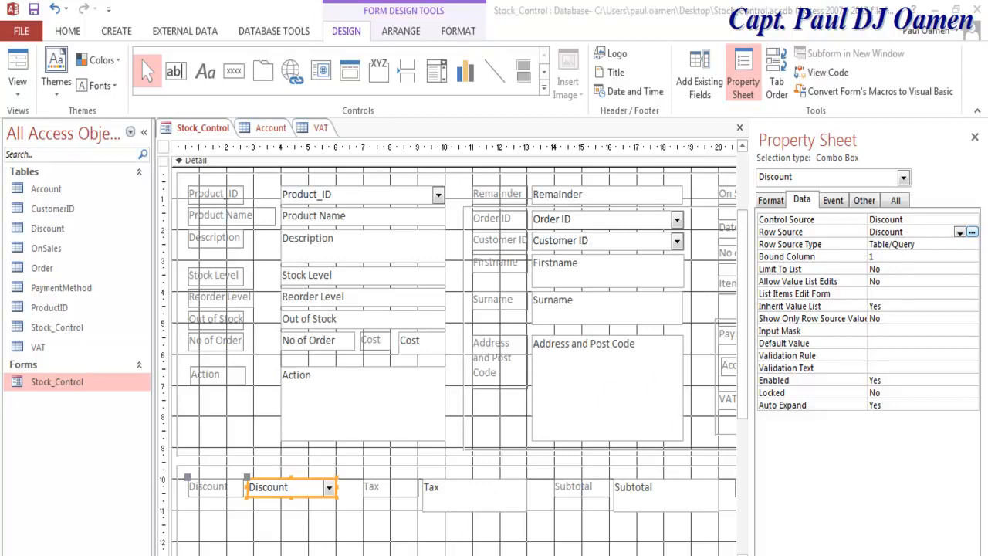
Step: Set the On Sales combo's Row Source to OnSales and Payment Method's to PaymentMethod
{"action": "scroll", "coordinate": [454, 361], "scroll_direction": "right", "scroll_amount": 4}
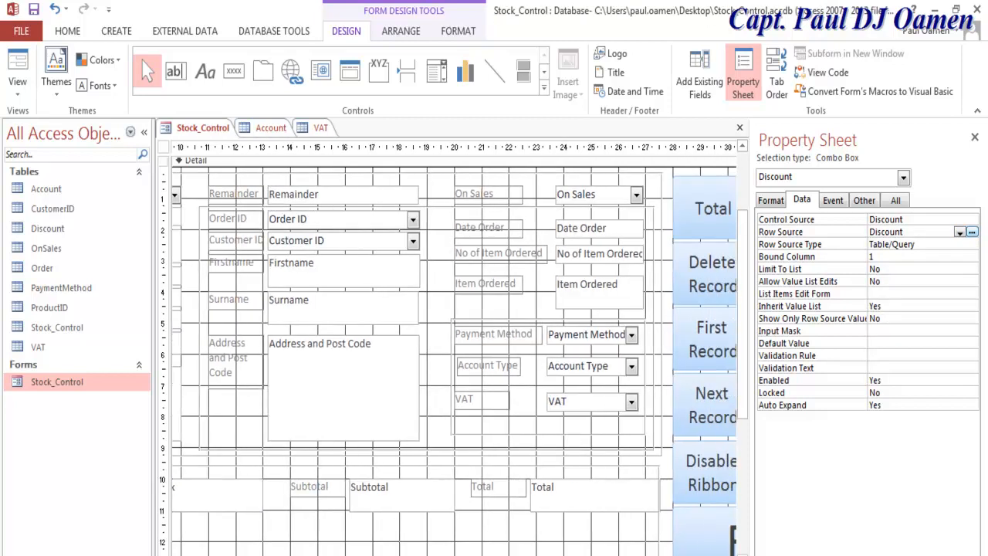
{"action": "scroll", "coordinate": [455, 362], "scroll_direction": "right", "scroll_amount": 1}
{"action": "left_click_drag", "start_coordinate": [746, 359], "coordinate": [749, 325]}
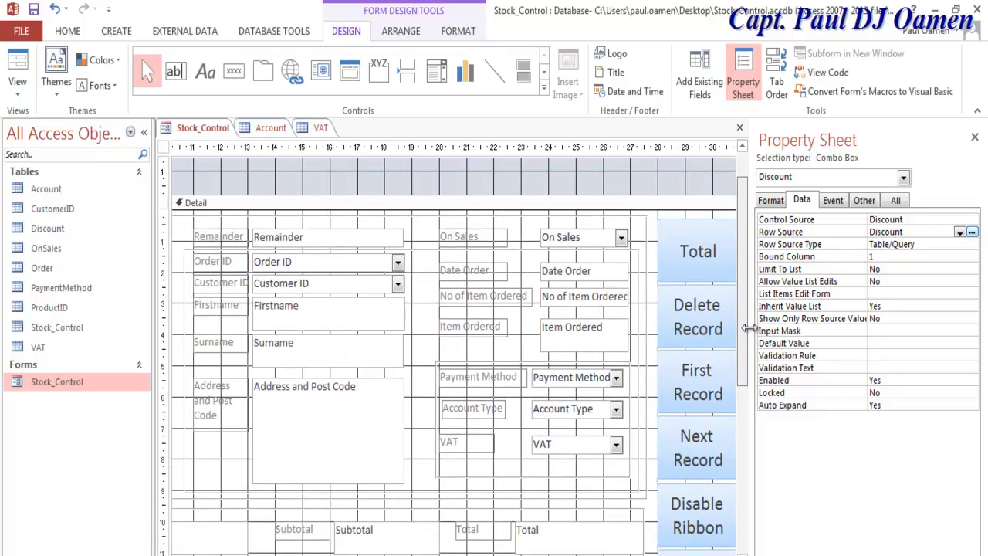
{"action": "left_click", "coordinate": [591, 235]}
{"action": "left_click", "coordinate": [960, 233]}
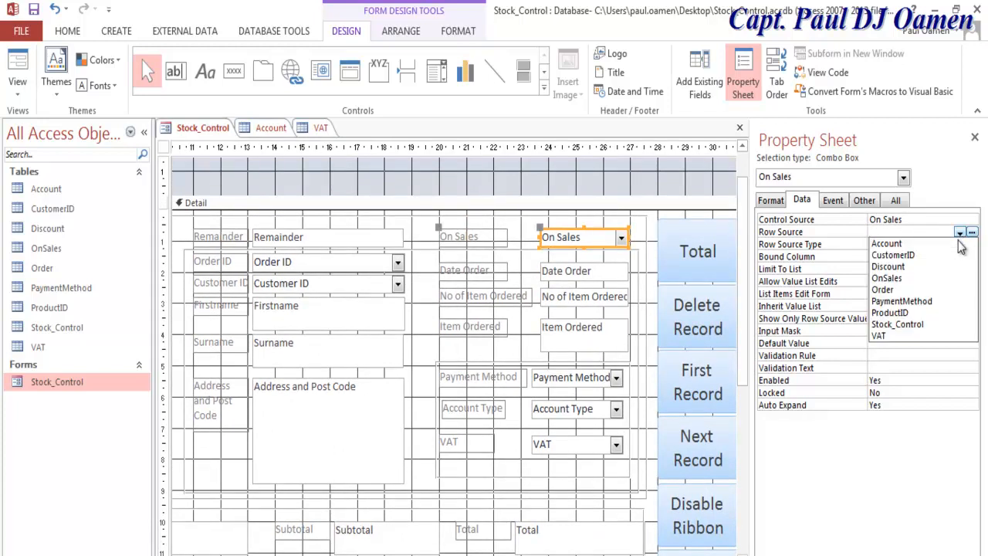
{"action": "left_click", "coordinate": [919, 281]}
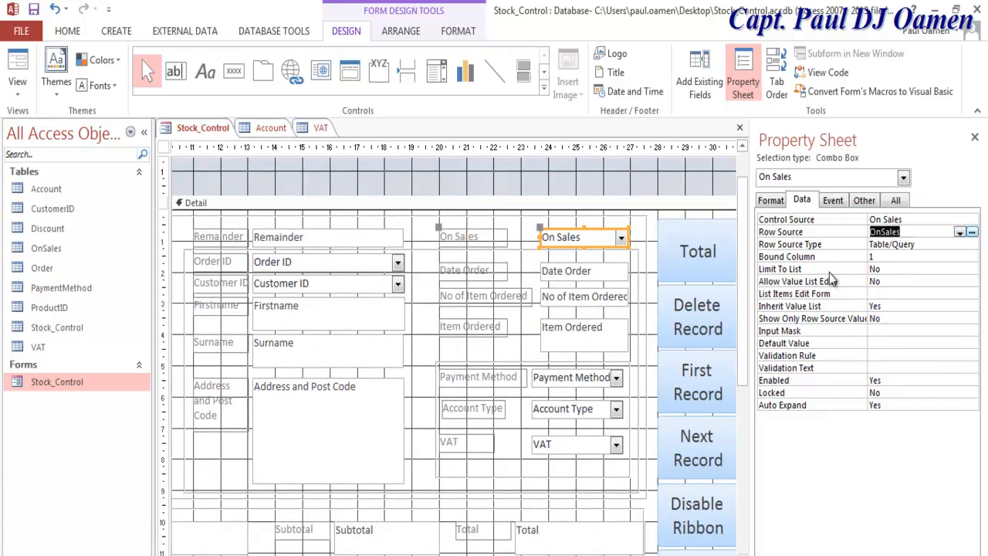
{"action": "left_click", "coordinate": [596, 380]}
{"action": "left_click", "coordinate": [960, 233]}
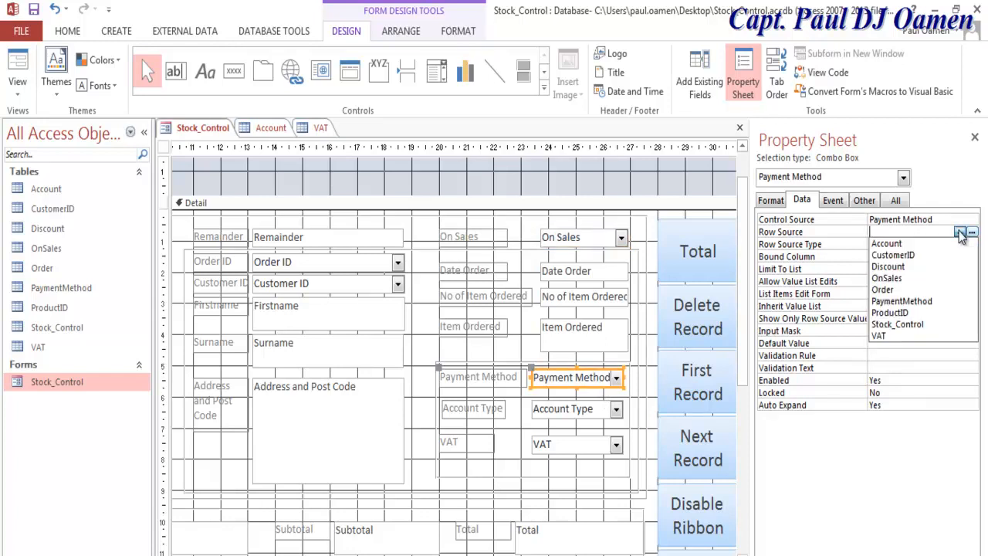
{"action": "left_click", "coordinate": [902, 301]}
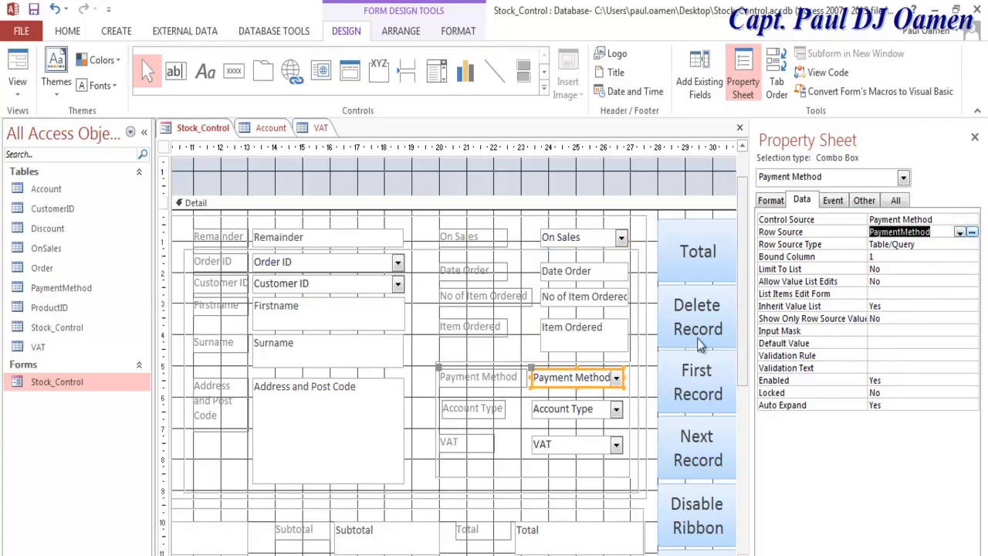
Step: Set the Account Type combo's Row Source to Account and the VAT combo's to VAT
{"action": "left_click", "coordinate": [596, 413]}
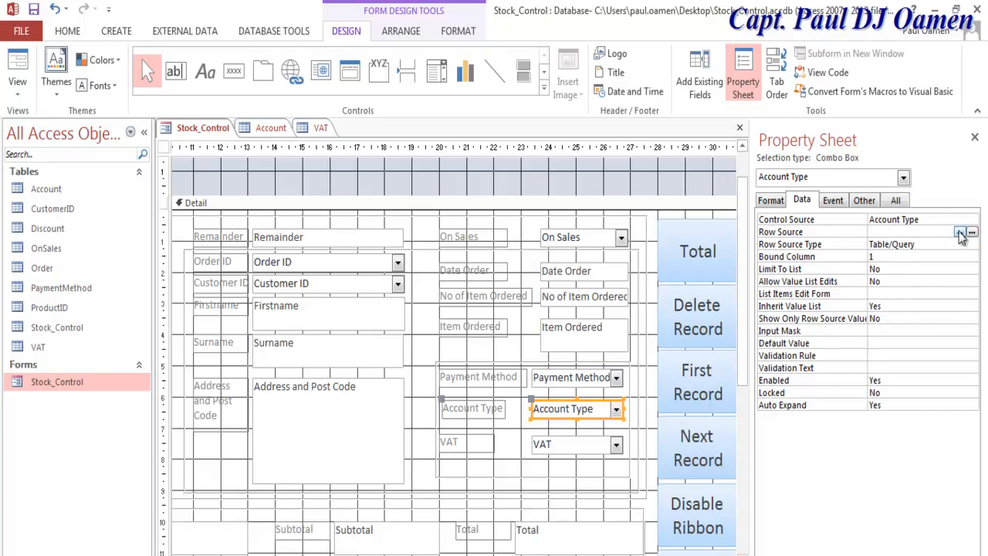
{"action": "left_click", "coordinate": [960, 233]}
{"action": "left_click", "coordinate": [910, 241]}
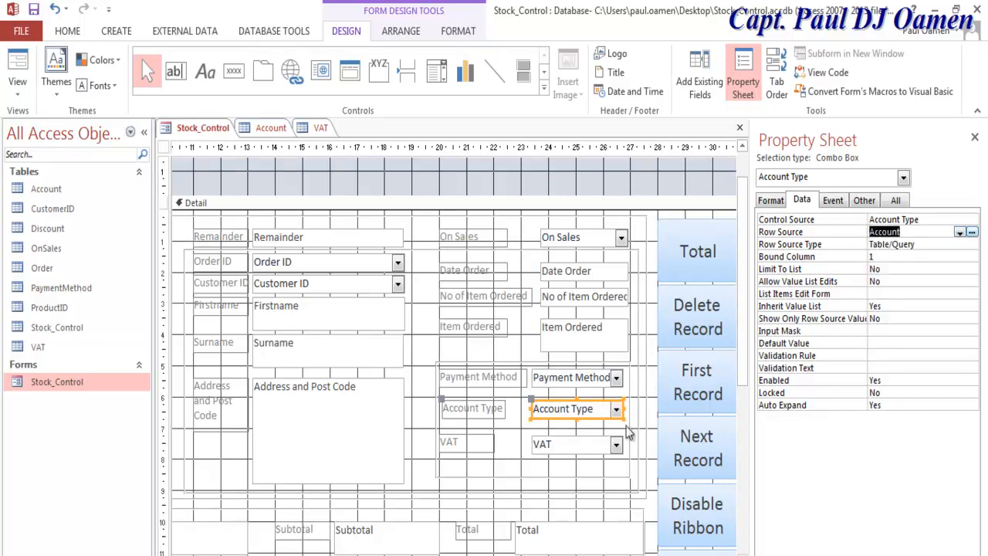
{"action": "left_click", "coordinate": [607, 446]}
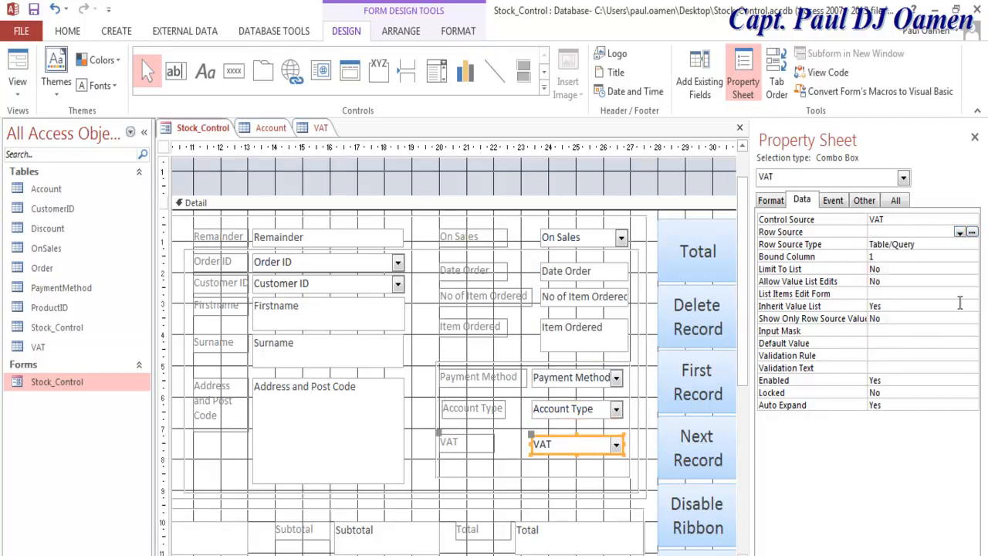
{"action": "left_click", "coordinate": [961, 233]}
{"action": "left_click", "coordinate": [886, 333]}
Step: Close the Account and VAT table tabs, then switch Stock_Control to Form View
{"action": "right_click", "coordinate": [170, 136]}
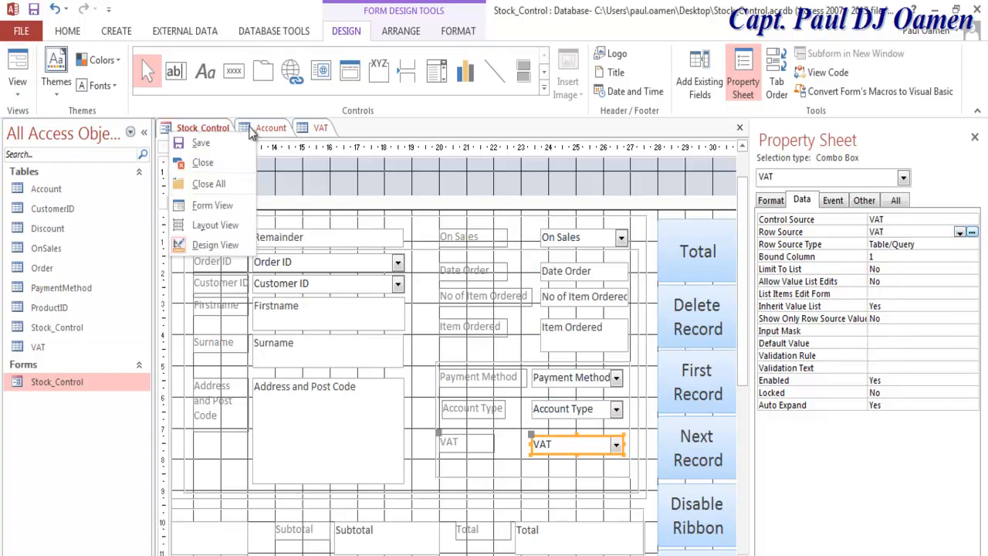
{"action": "left_click", "coordinate": [272, 131]}
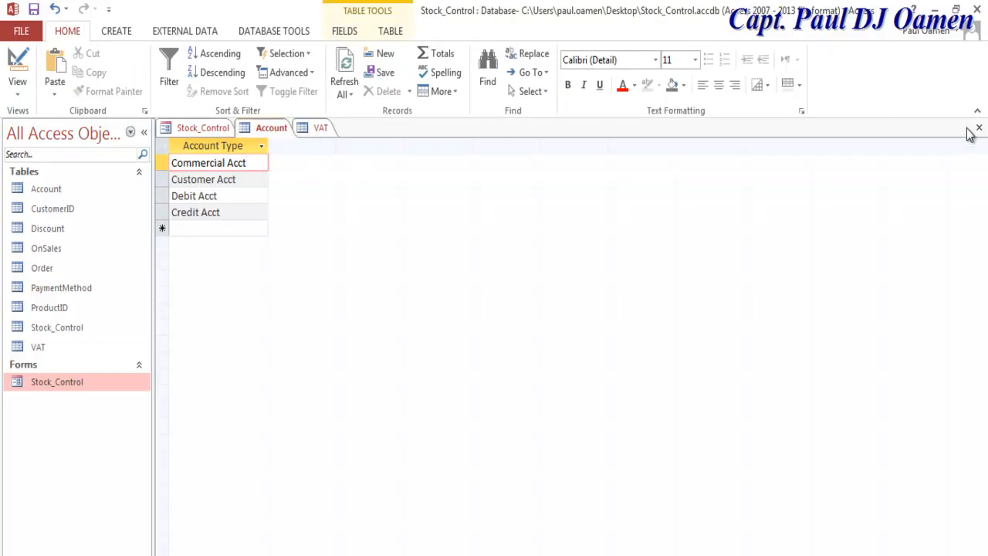
{"action": "left_click", "coordinate": [979, 129]}
{"action": "left_click", "coordinate": [263, 128]}
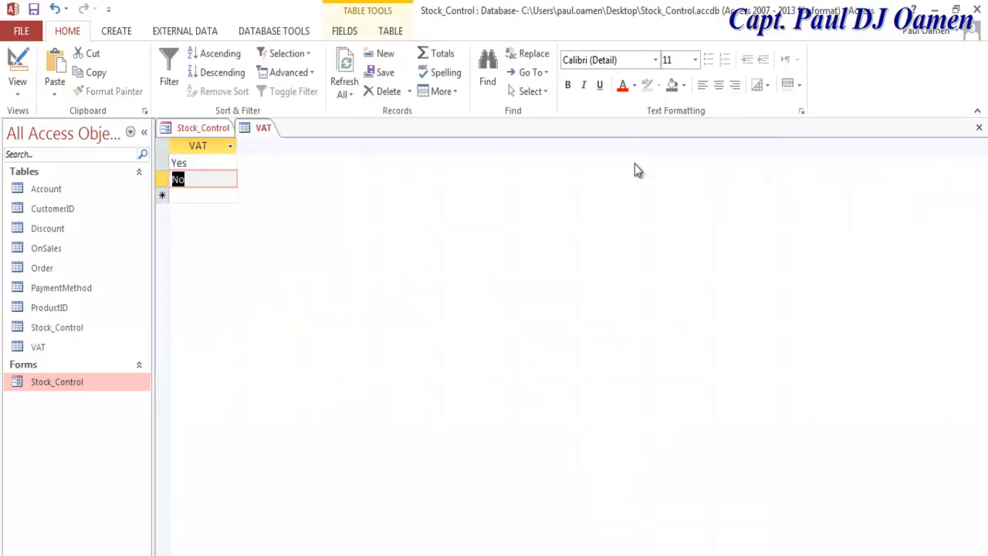
{"action": "left_click", "coordinate": [979, 128]}
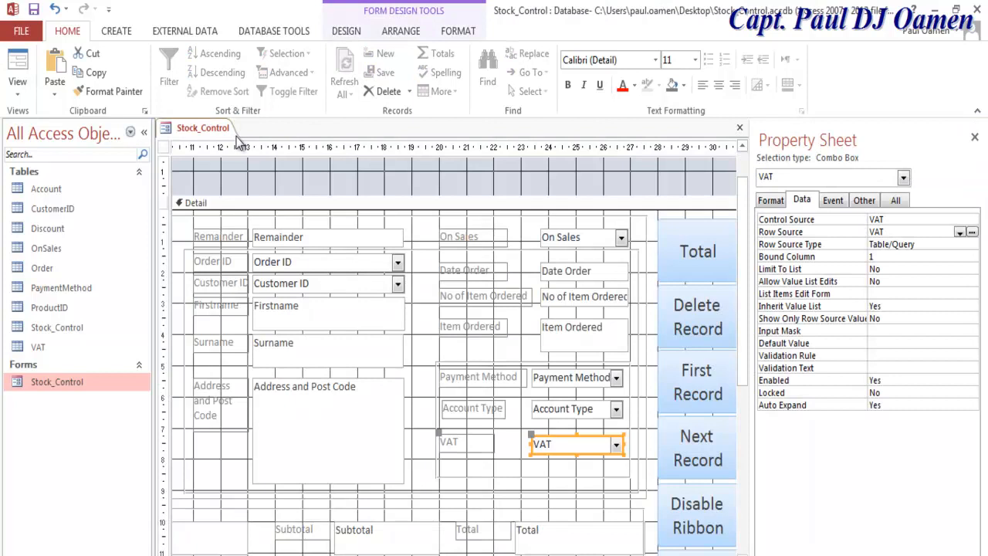
{"action": "right_click", "coordinate": [170, 132]}
{"action": "left_click", "coordinate": [217, 205]}
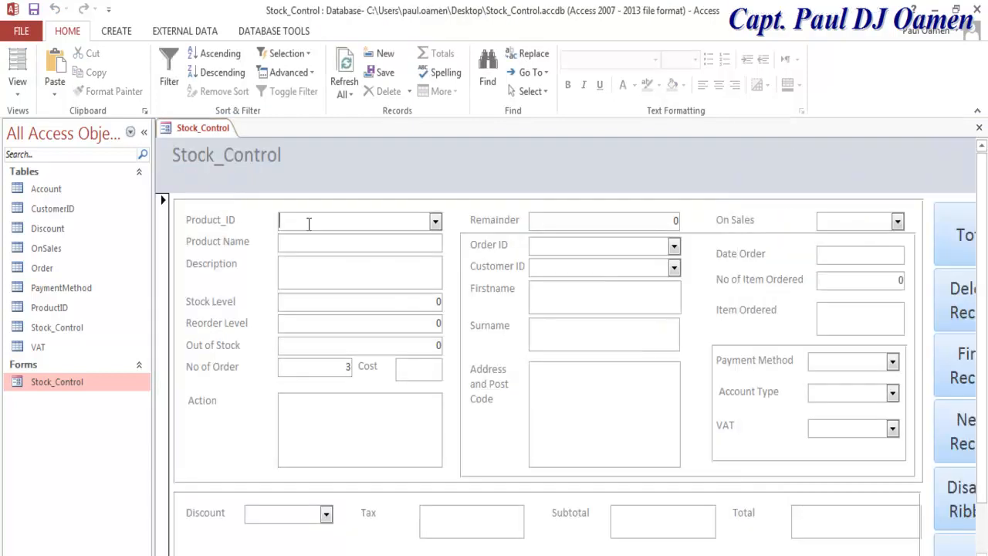
Step: Choose Commercial Acct, Master Card, On Sales No and VAT Yes from the dropdowns
{"action": "left_click", "coordinate": [893, 393]}
{"action": "left_click", "coordinate": [893, 409]}
{"action": "left_click", "coordinate": [892, 362]}
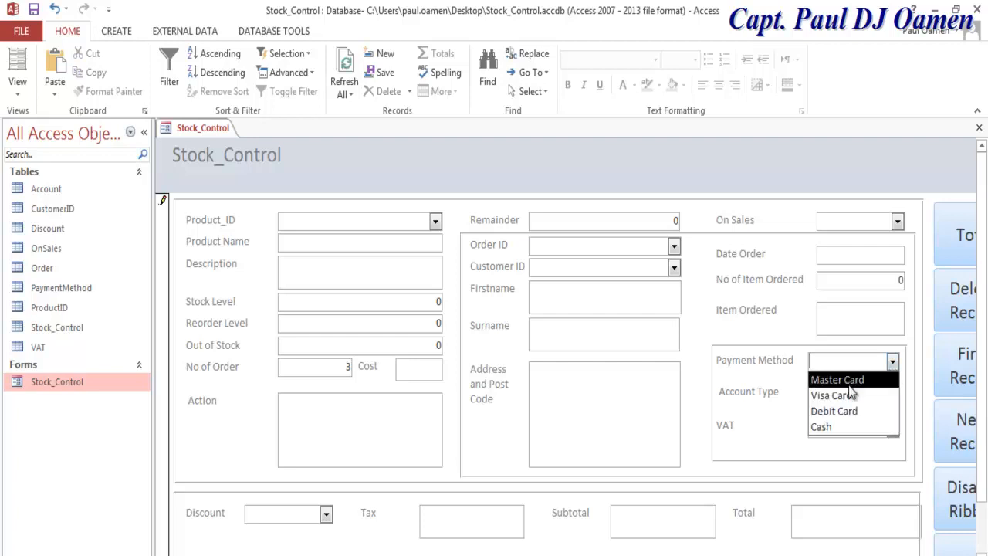
{"action": "left_click", "coordinate": [845, 378]}
{"action": "left_click", "coordinate": [897, 222]}
{"action": "left_click", "coordinate": [860, 239]}
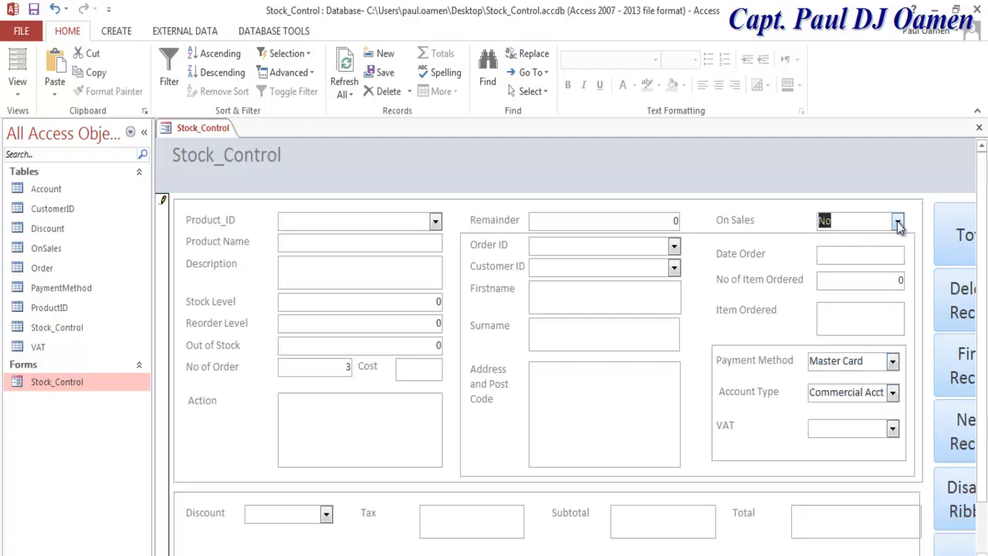
{"action": "left_click", "coordinate": [893, 430]}
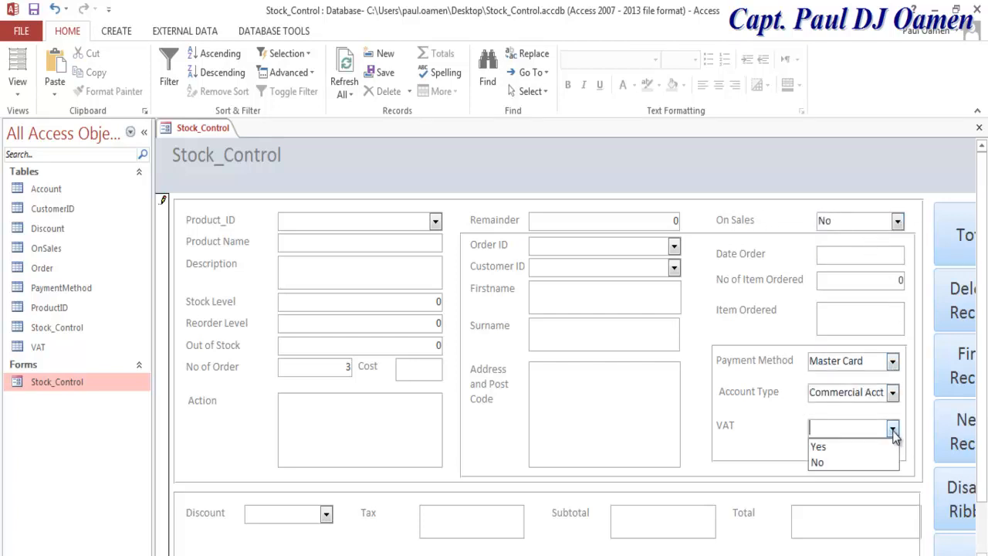
{"action": "left_click", "coordinate": [843, 448]}
Step: Pick a customer ID, check the empty Order ID list, and choose product PID003
{"action": "left_click", "coordinate": [674, 267]}
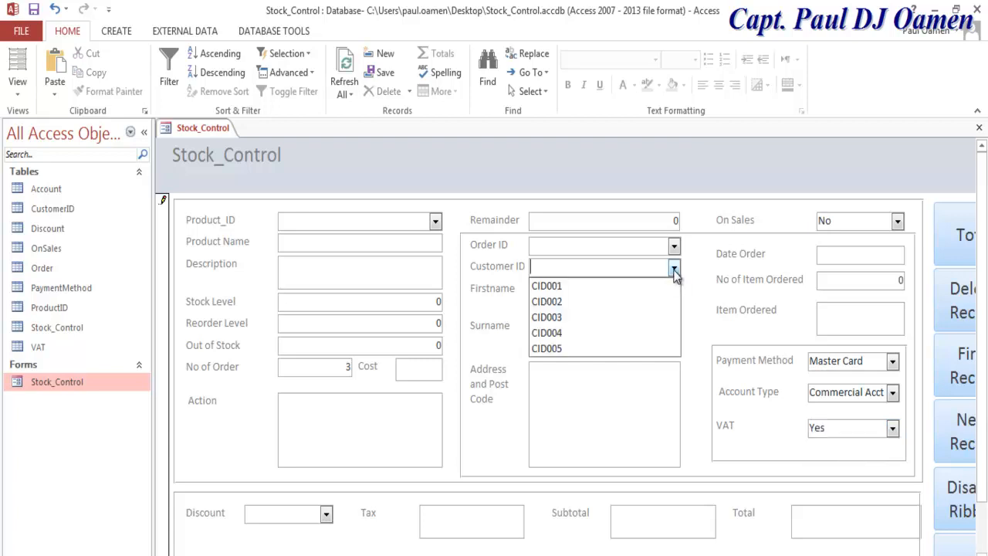
{"action": "left_click", "coordinate": [583, 317]}
{"action": "left_click", "coordinate": [675, 245]}
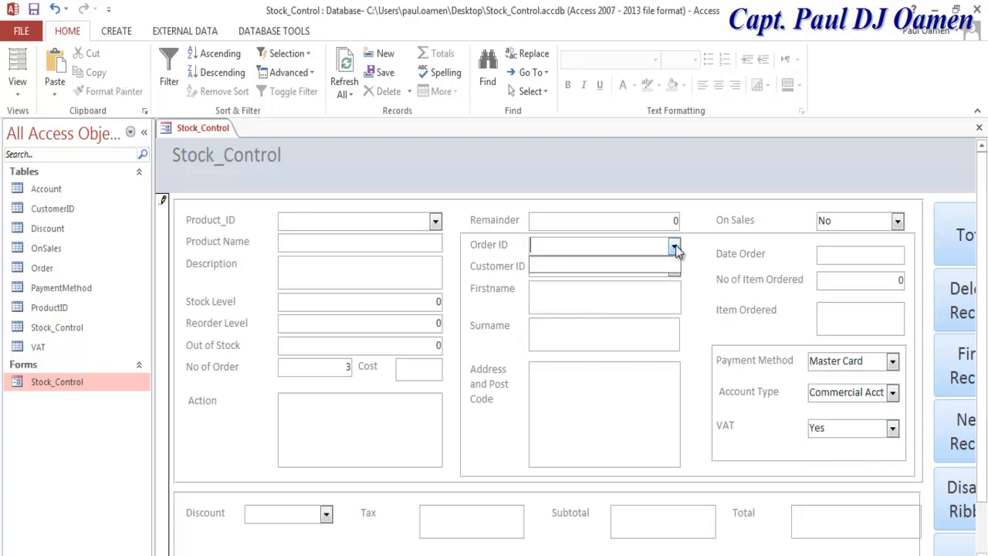
{"action": "left_click", "coordinate": [674, 244]}
{"action": "left_click", "coordinate": [675, 245]}
{"action": "left_click", "coordinate": [675, 244]}
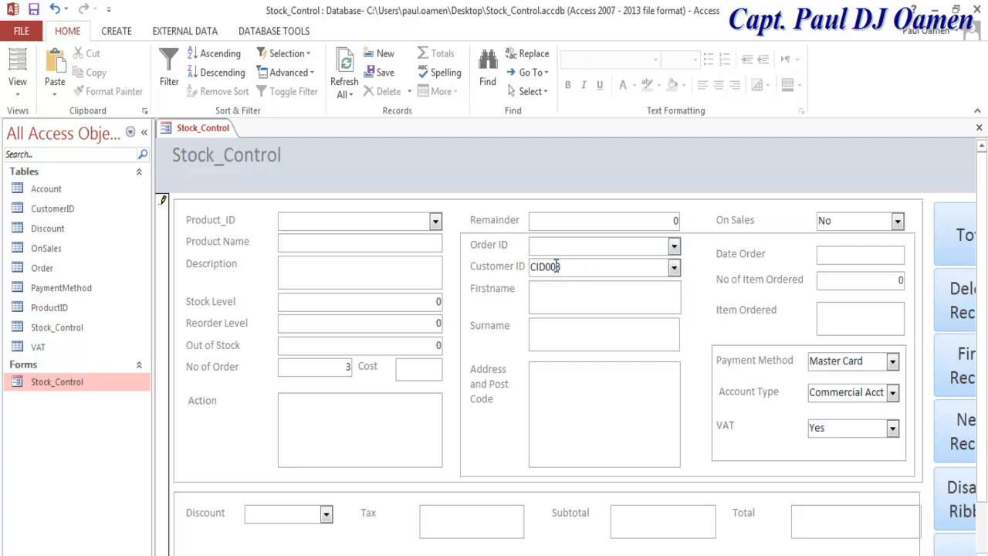
{"action": "left_click", "coordinate": [435, 222]}
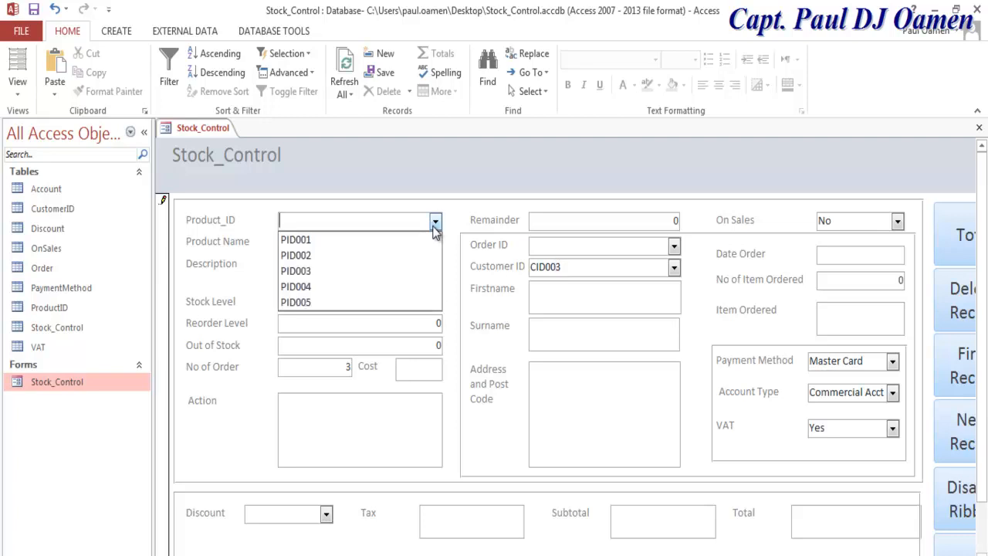
{"action": "left_click", "coordinate": [332, 271]}
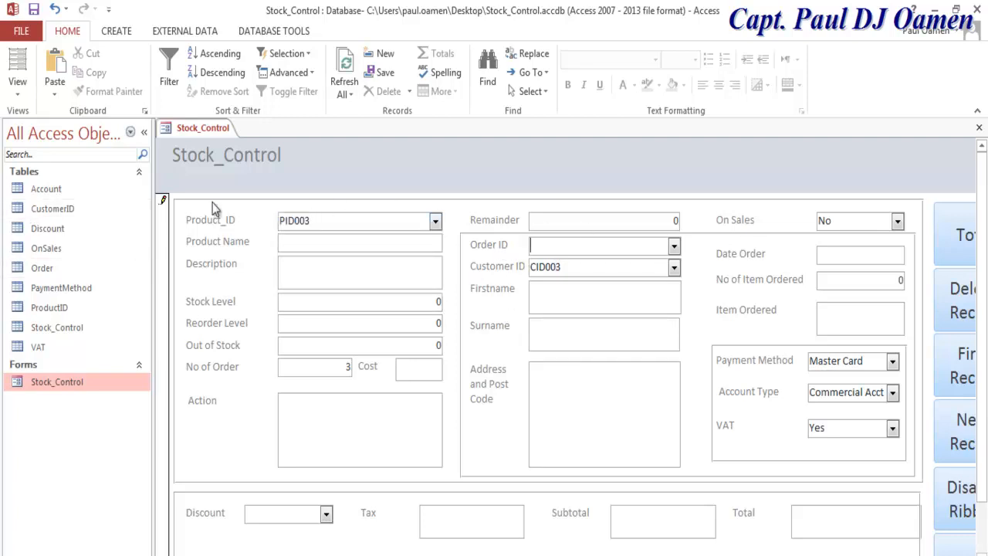
{"action": "right_click", "coordinate": [162, 129]}
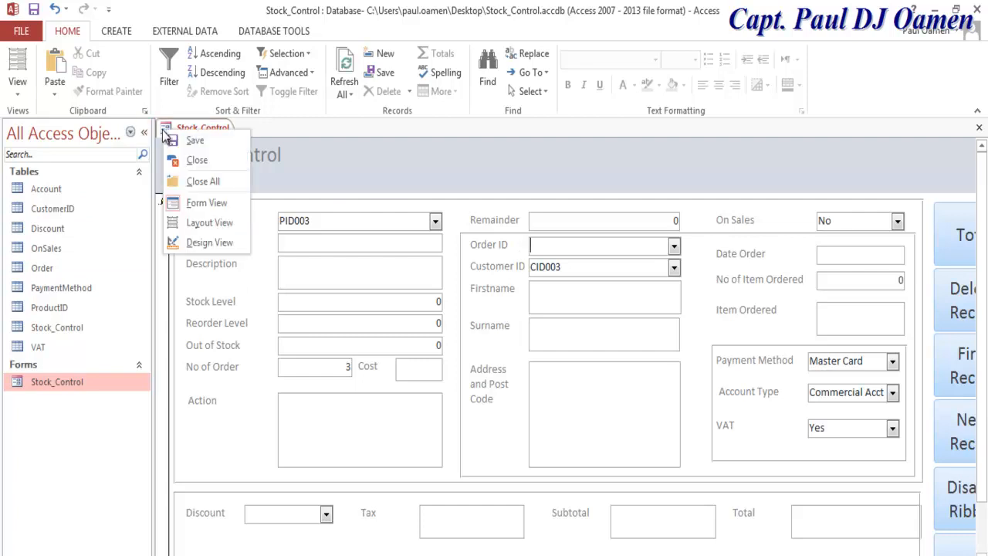
Step: Put Stock_Control back in Design View and open the Order table in Datasheet View
{"action": "left_click", "coordinate": [206, 241]}
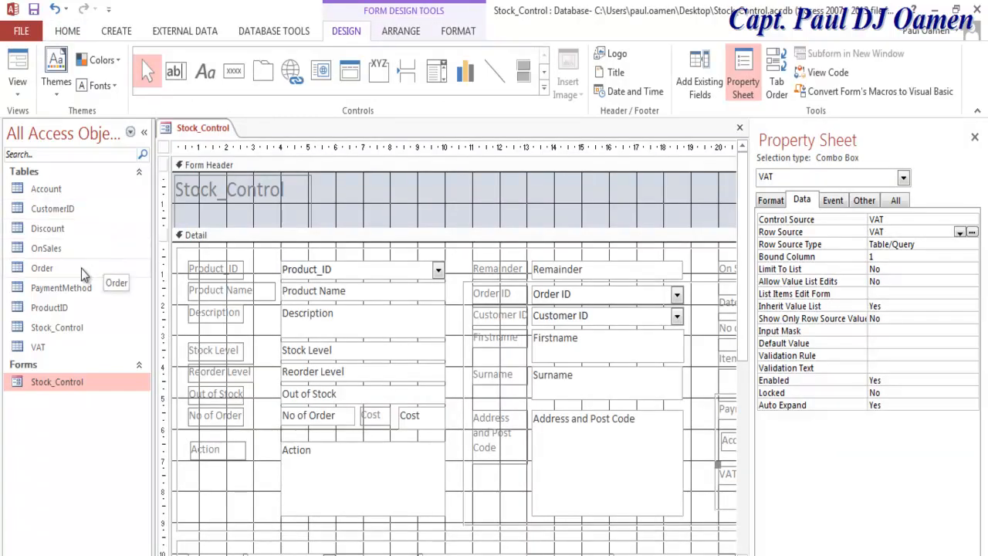
{"action": "double_click", "coordinate": [44, 271]}
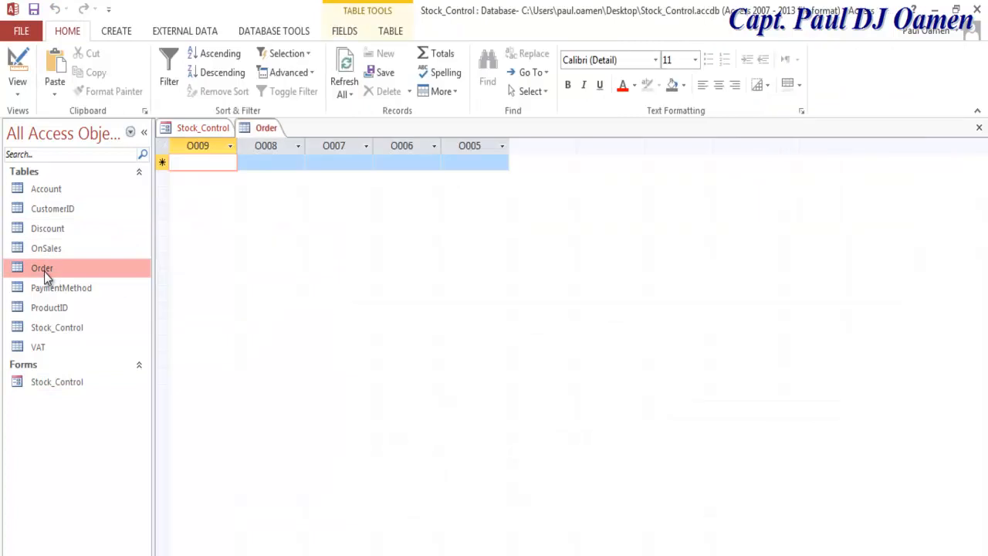
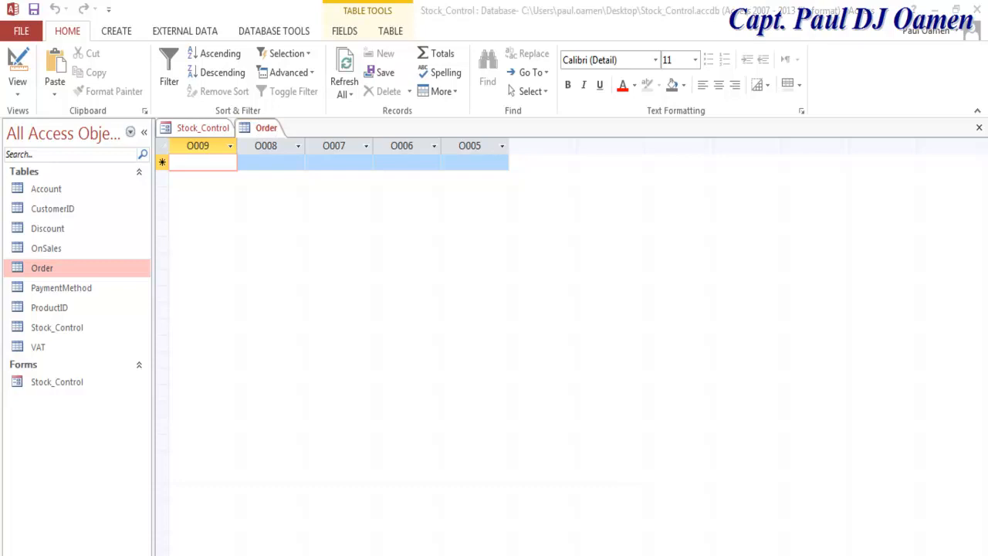
Step: Open the Order table in Design View and delete the O005 and O006 fields
{"action": "right_click", "coordinate": [80, 272]}
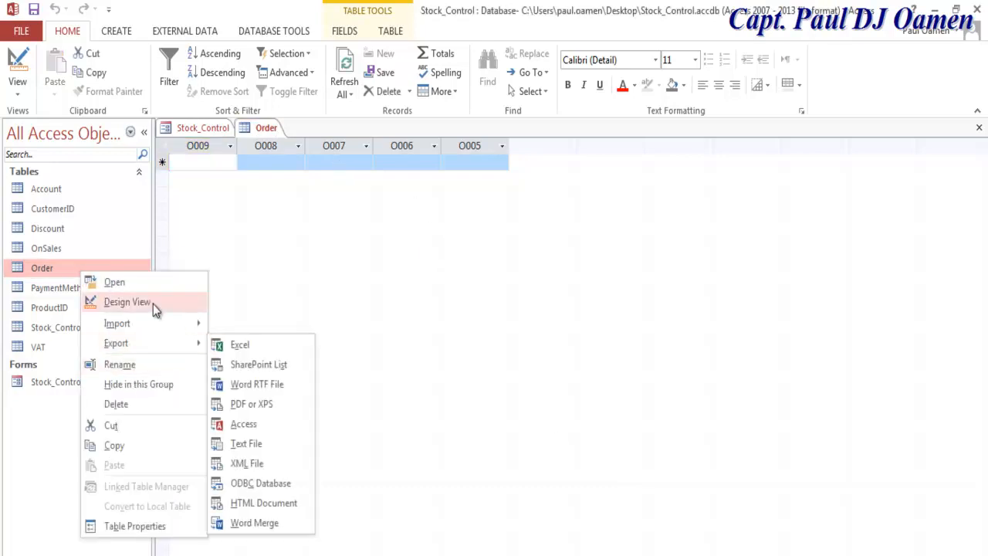
{"action": "left_click", "coordinate": [146, 302]}
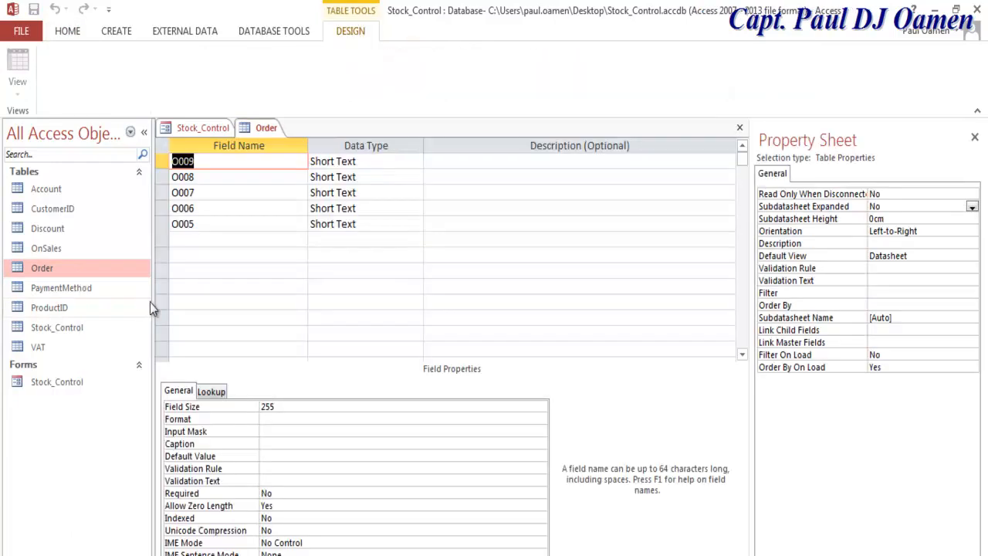
{"action": "left_click_drag", "start_coordinate": [158, 177], "coordinate": [156, 223]}
{"action": "right_click", "coordinate": [157, 222]}
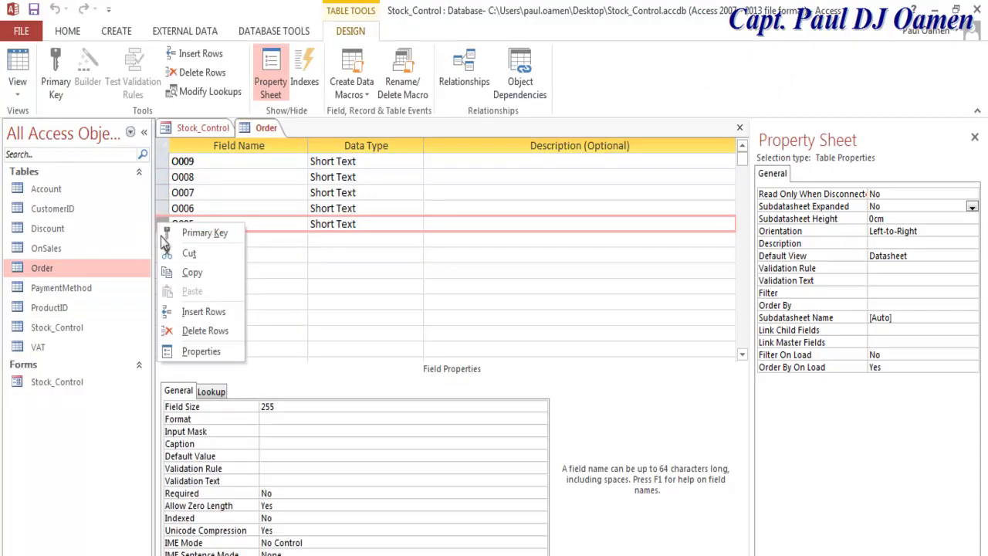
{"action": "left_click", "coordinate": [199, 335]}
{"action": "left_click", "coordinate": [162, 209]}
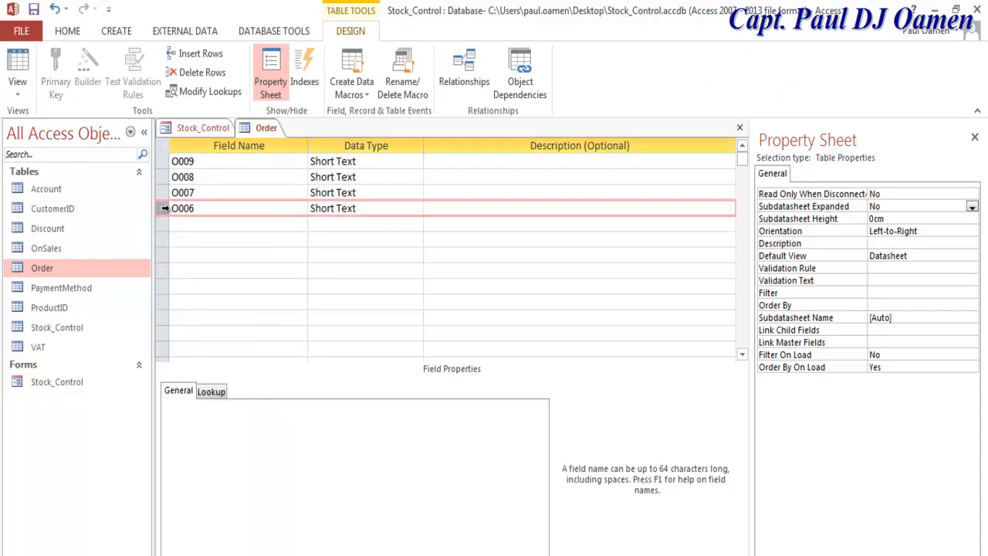
{"action": "right_click", "coordinate": [173, 213]}
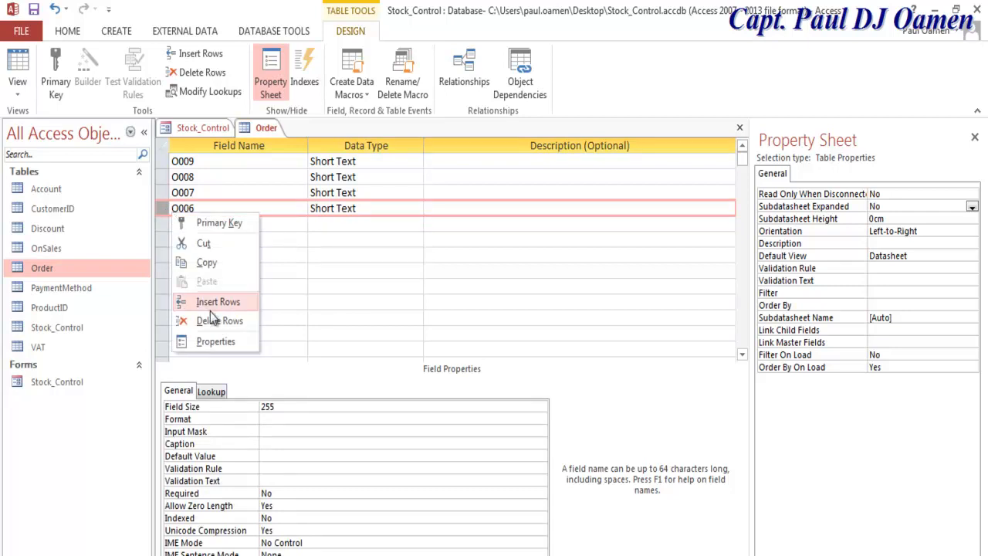
{"action": "left_click", "coordinate": [218, 325]}
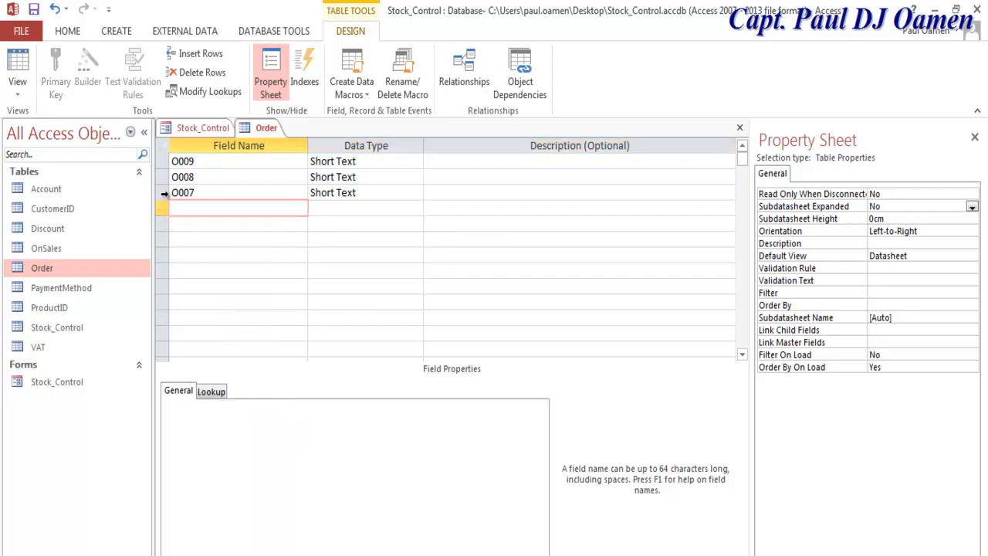
Step: Delete the O007 and O008 fields, leaving only O009, and switch to Datasheet View
{"action": "left_click", "coordinate": [162, 192]}
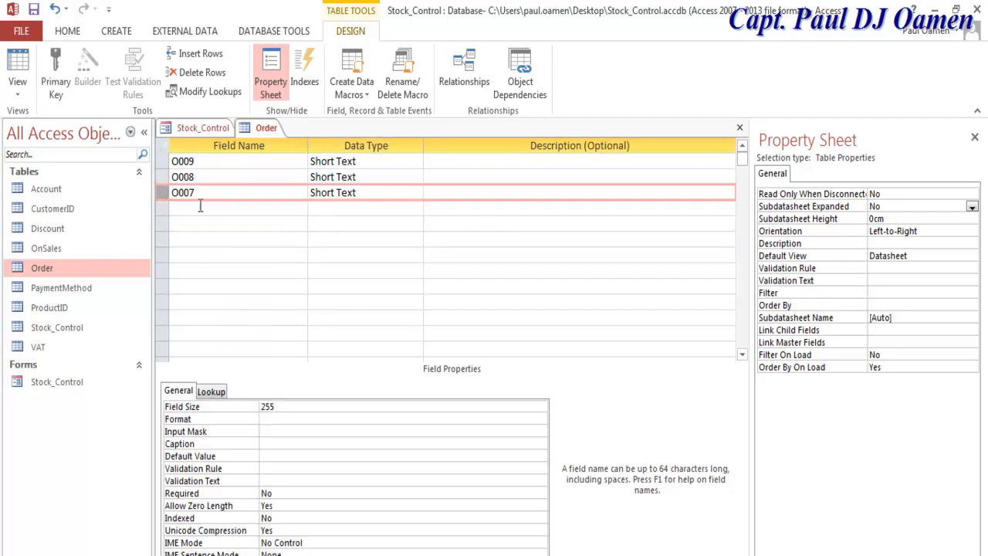
{"action": "right_click", "coordinate": [162, 192]}
{"action": "left_click", "coordinate": [204, 302]}
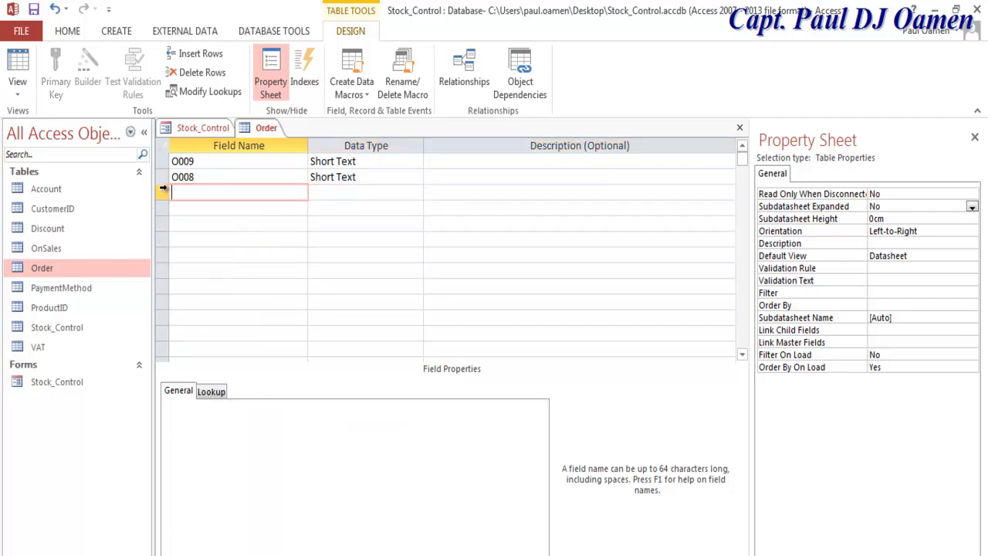
{"action": "left_click", "coordinate": [161, 179]}
{"action": "right_click", "coordinate": [161, 178]}
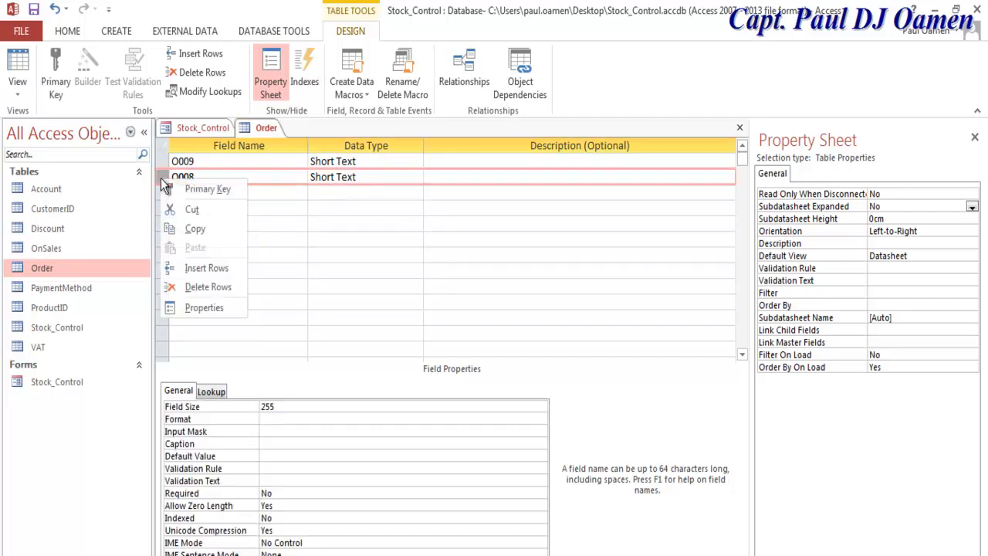
{"action": "left_click", "coordinate": [205, 288]}
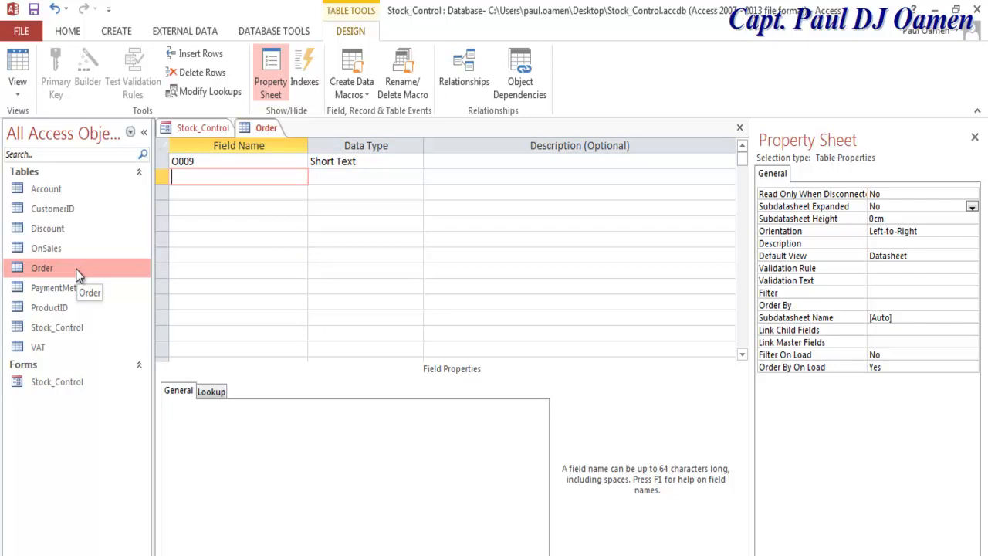
{"action": "left_click", "coordinate": [17, 87]}
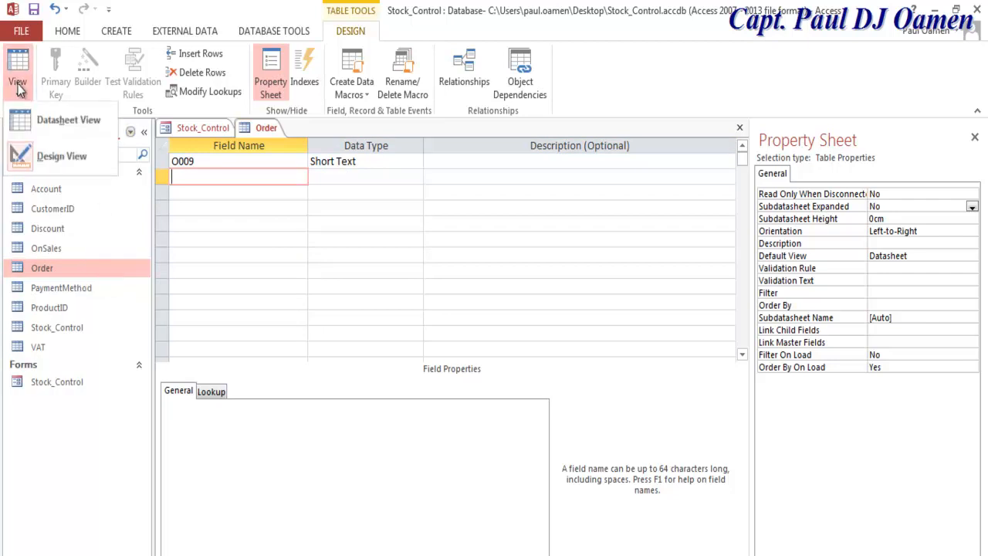
{"action": "left_click", "coordinate": [56, 116]}
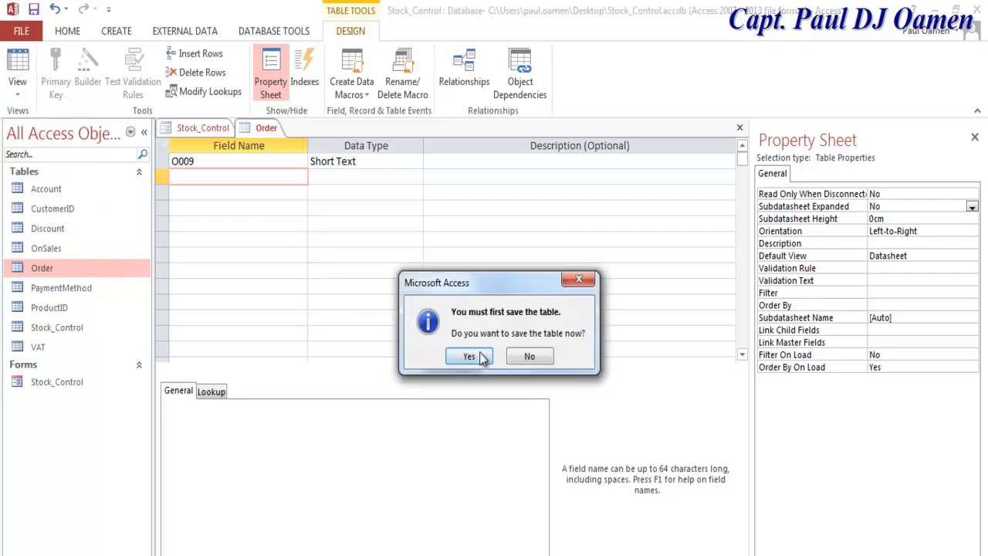
Step: Save the Order table design and enter order IDs O008 and O007 as records
{"action": "left_click", "coordinate": [484, 357]}
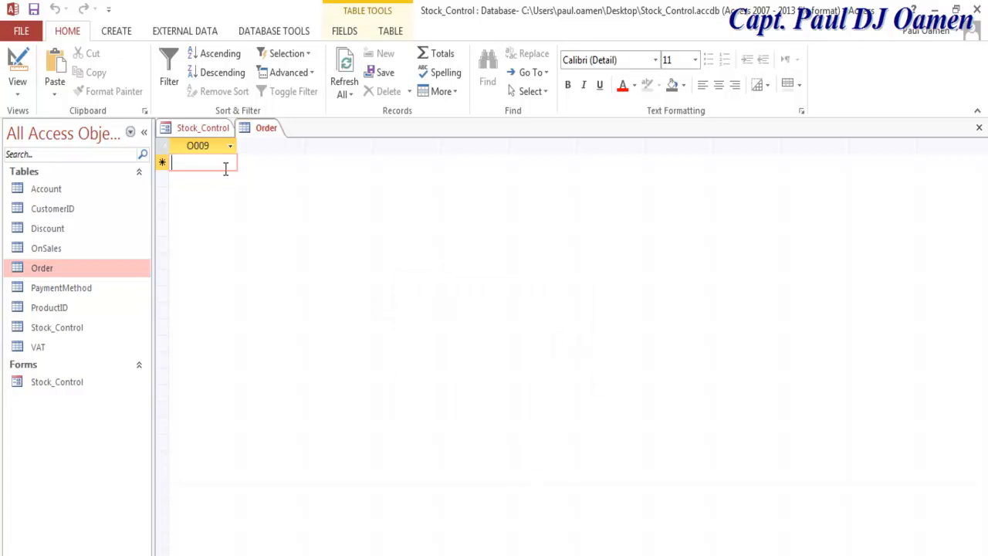
{"action": "type", "text": "O008"}
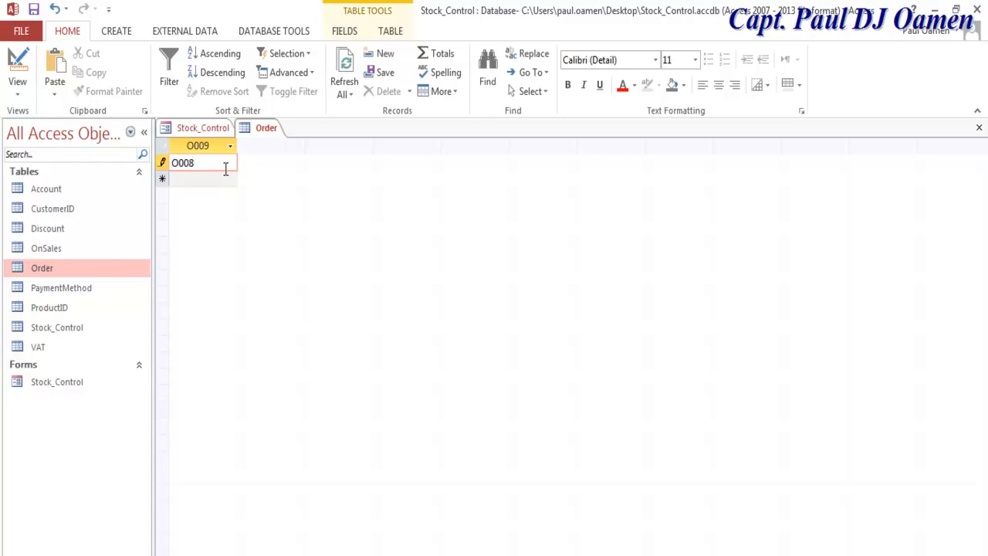
{"action": "key", "text": "Return"}
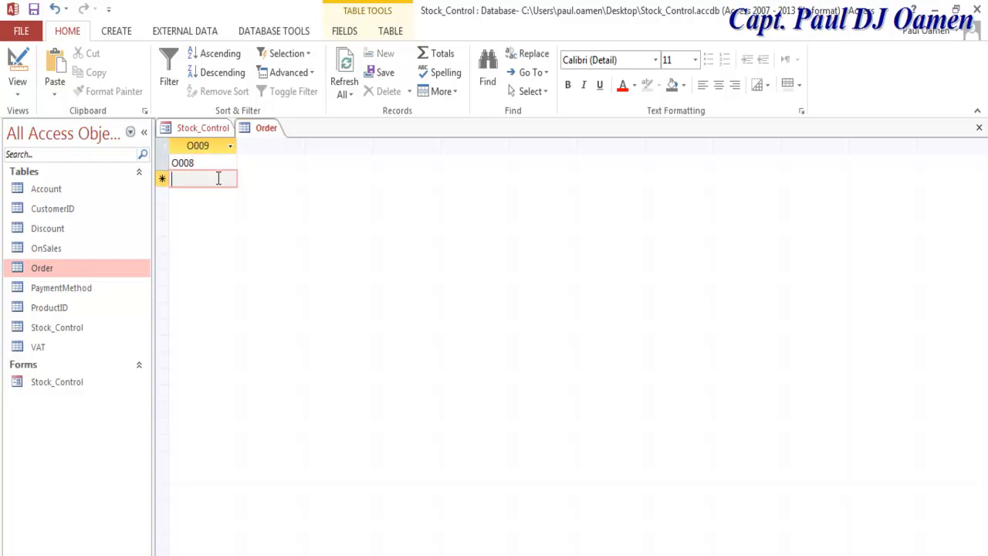
{"action": "type", "text": "O007"}
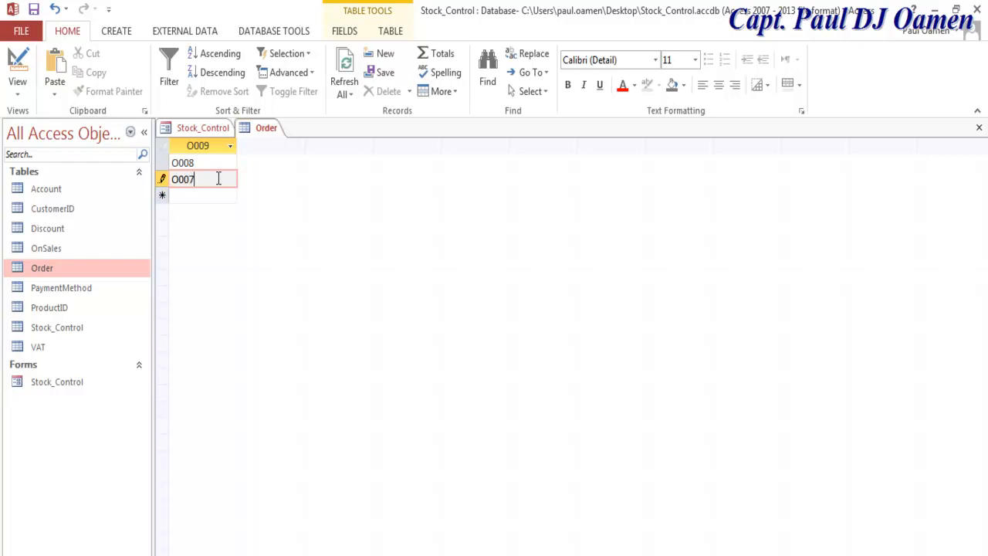
{"action": "key", "text": "Return"}
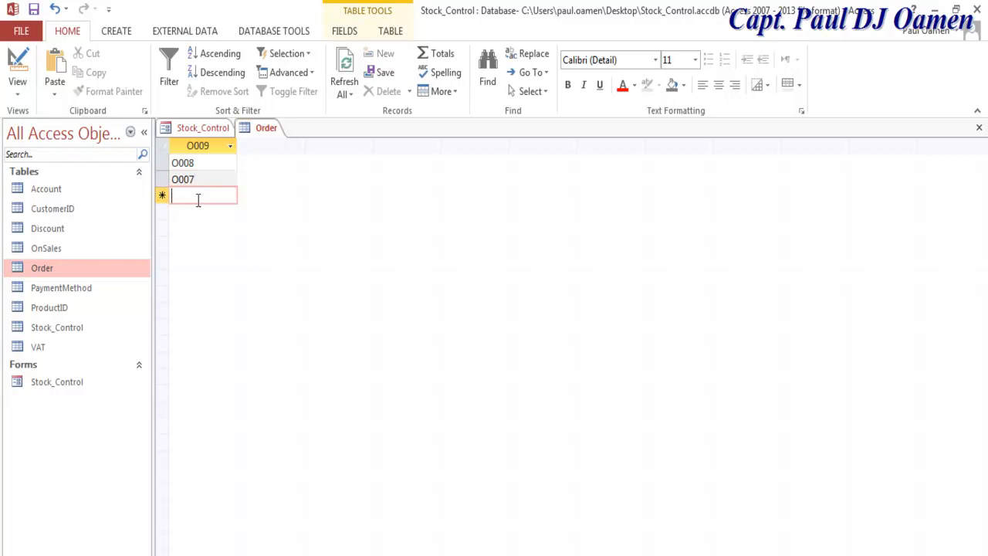
Step: Enter order IDs O006 and O005, save the table, and close it
{"action": "type", "text": "O006"}
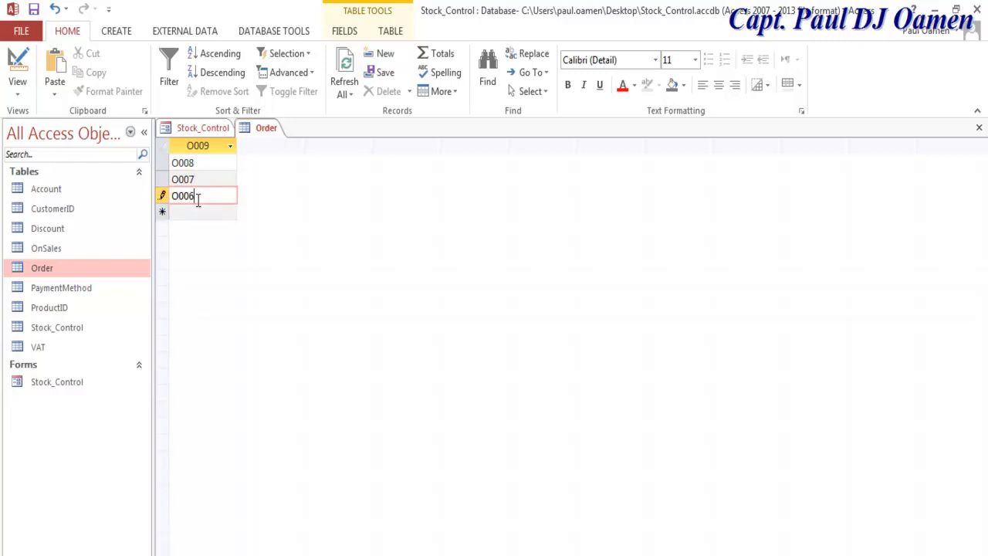
{"action": "left_click", "coordinate": [191, 210]}
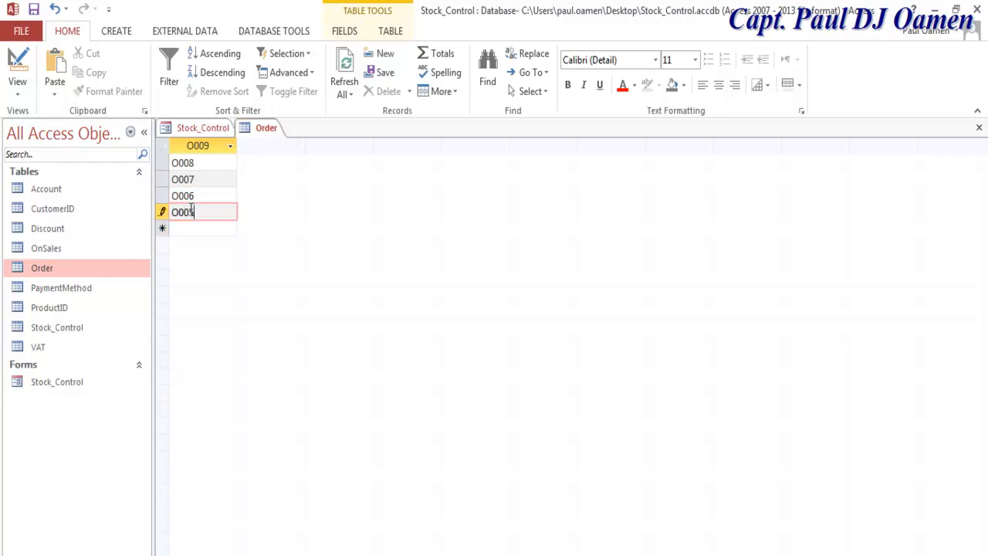
{"action": "left_click", "coordinate": [34, 10]}
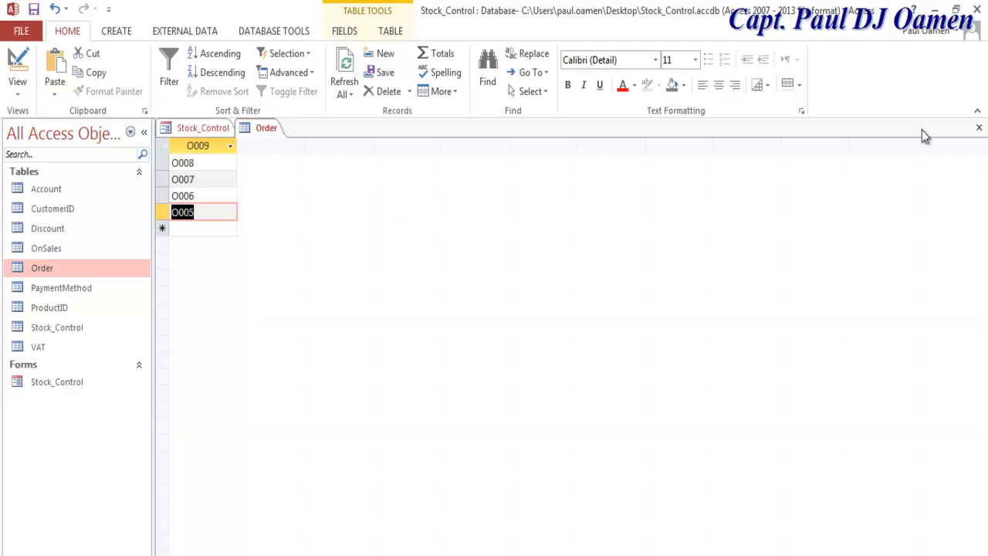
{"action": "left_click", "coordinate": [979, 127]}
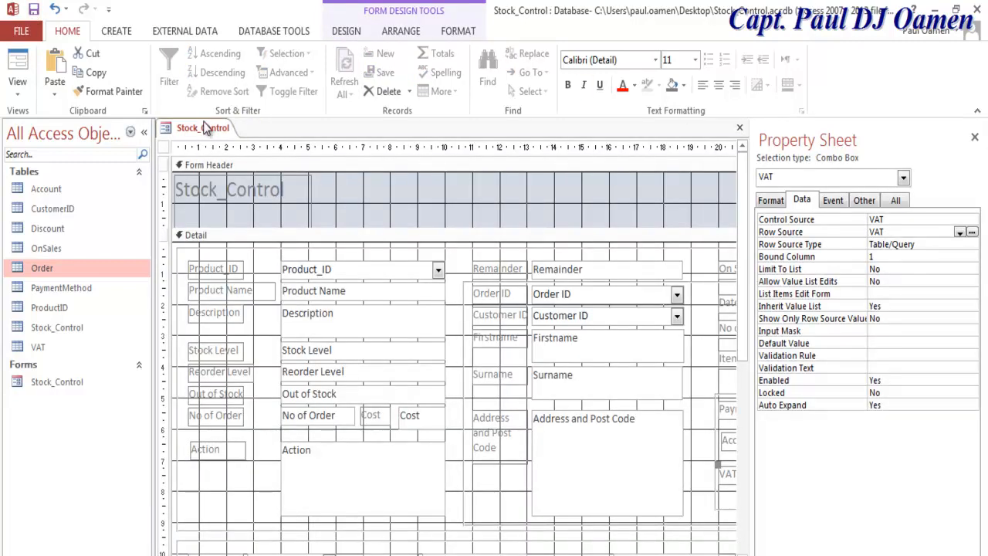
Step: Switch Stock_Control to Form View and choose order O007 from the Order ID list
{"action": "right_click", "coordinate": [166, 129]}
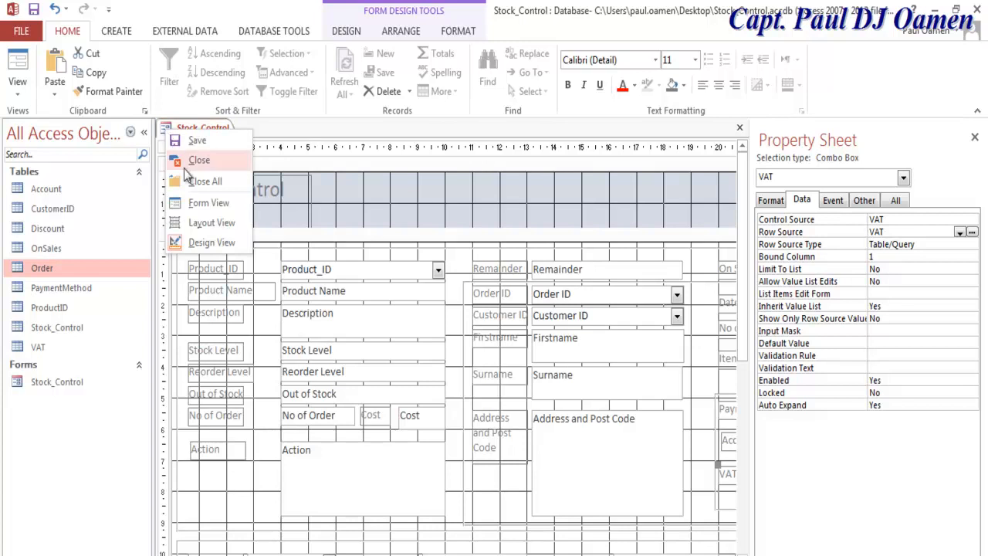
{"action": "left_click", "coordinate": [218, 203]}
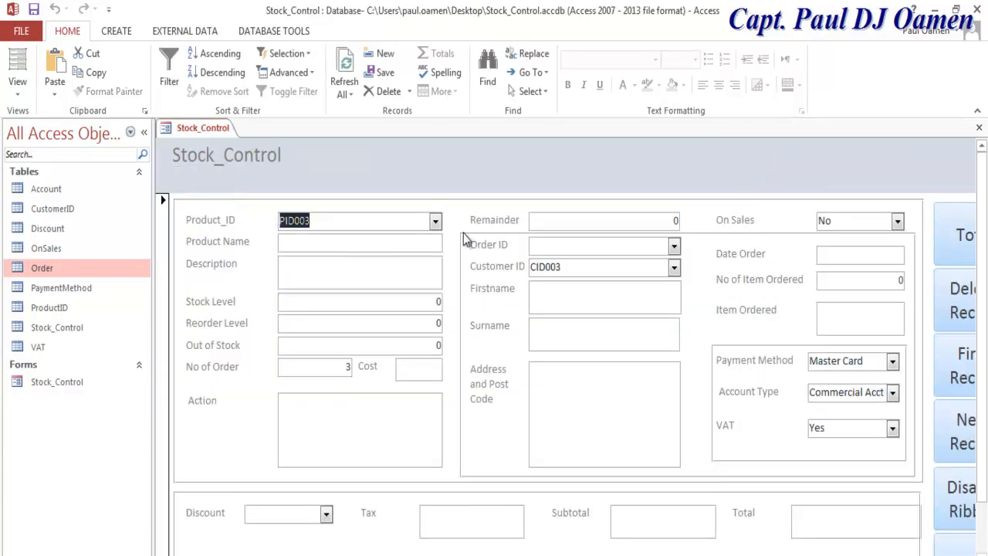
{"action": "left_click", "coordinate": [674, 247]}
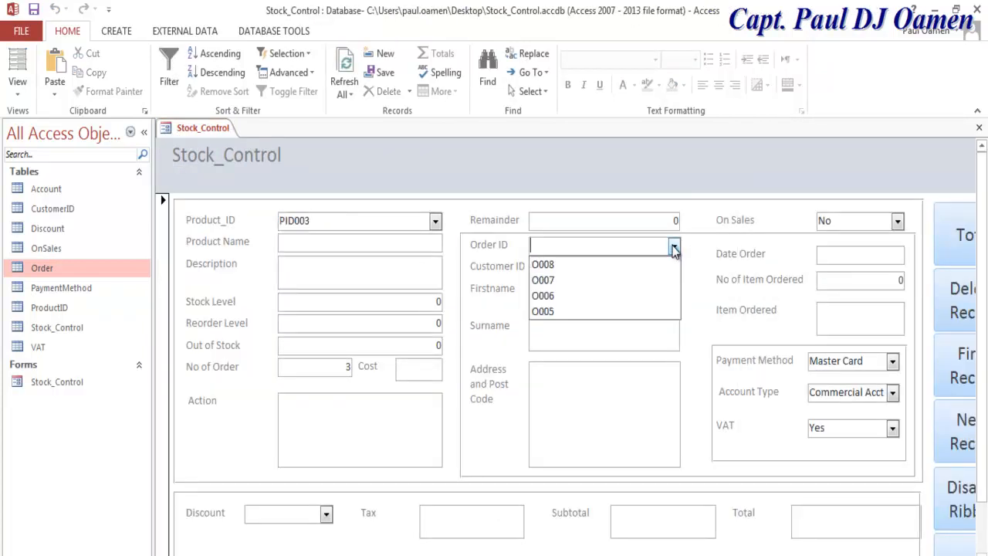
{"action": "left_click", "coordinate": [587, 281]}
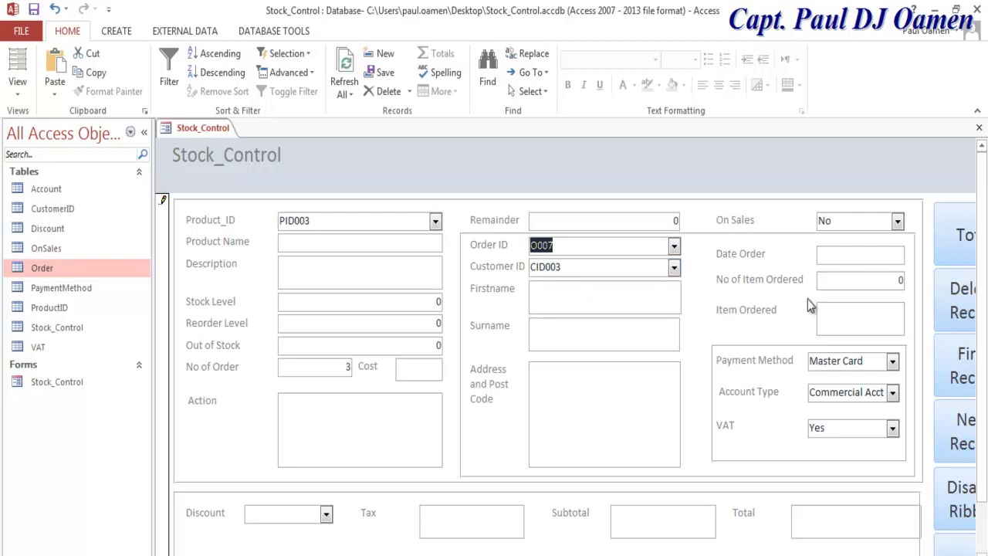
Step: Try products PID004, PID005 and PID001, settling on PID002 for Product_ID
{"action": "left_click", "coordinate": [436, 221]}
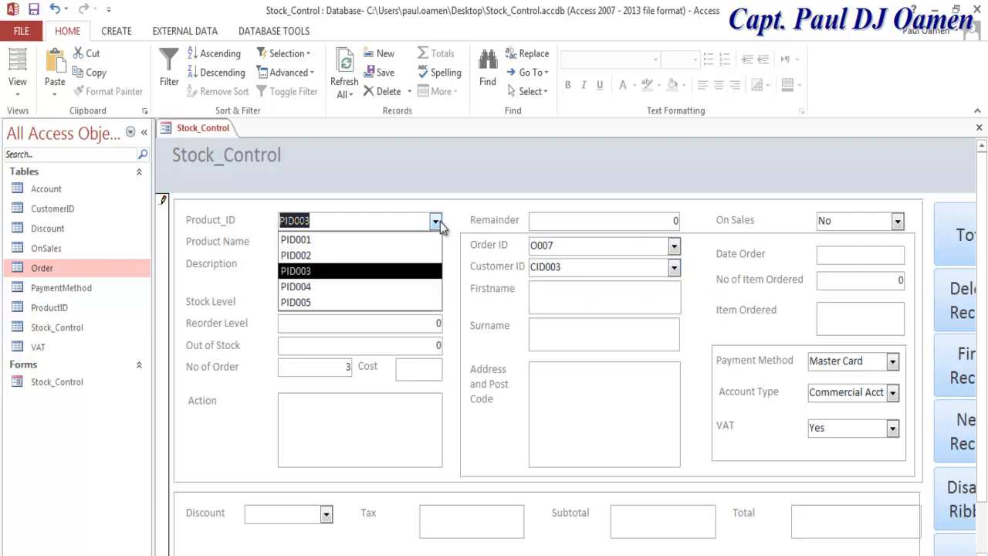
{"action": "left_click", "coordinate": [342, 286]}
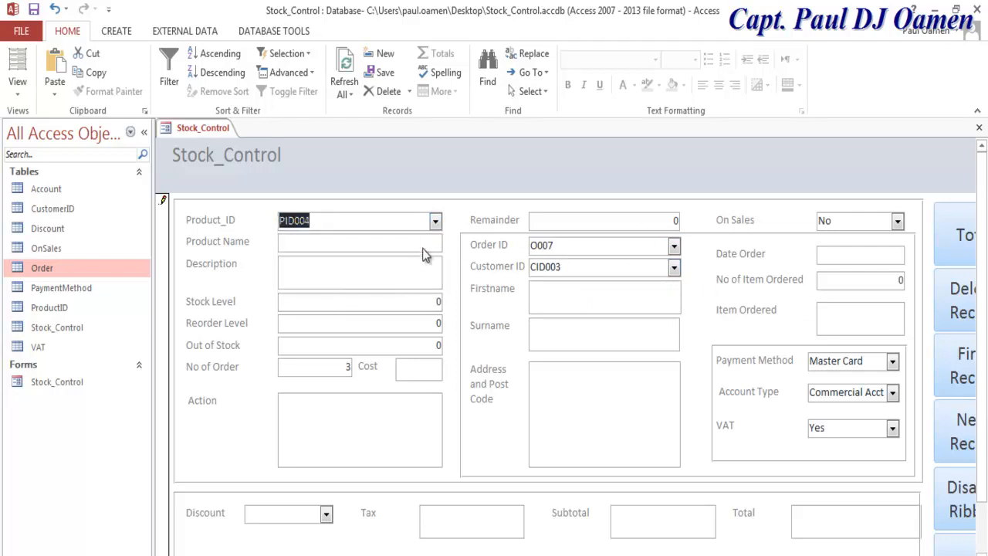
{"action": "left_click", "coordinate": [435, 221]}
{"action": "left_click", "coordinate": [338, 303]}
{"action": "left_click", "coordinate": [340, 218]}
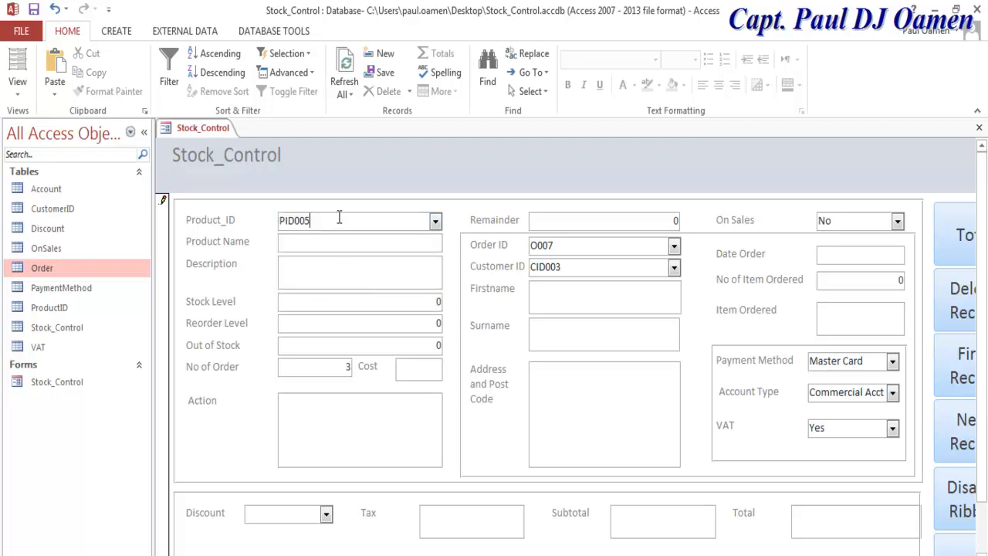
{"action": "left_click", "coordinate": [435, 221]}
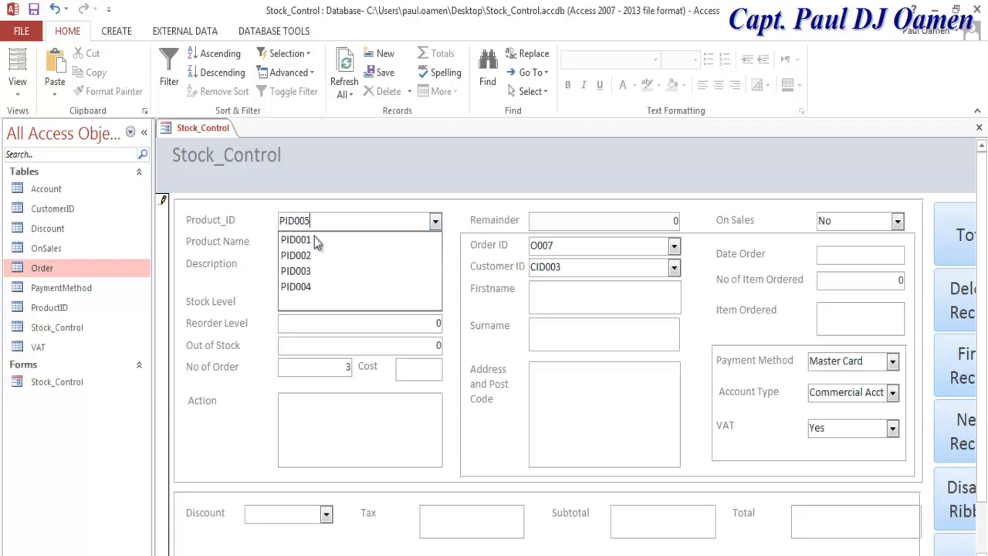
{"action": "left_click", "coordinate": [311, 244]}
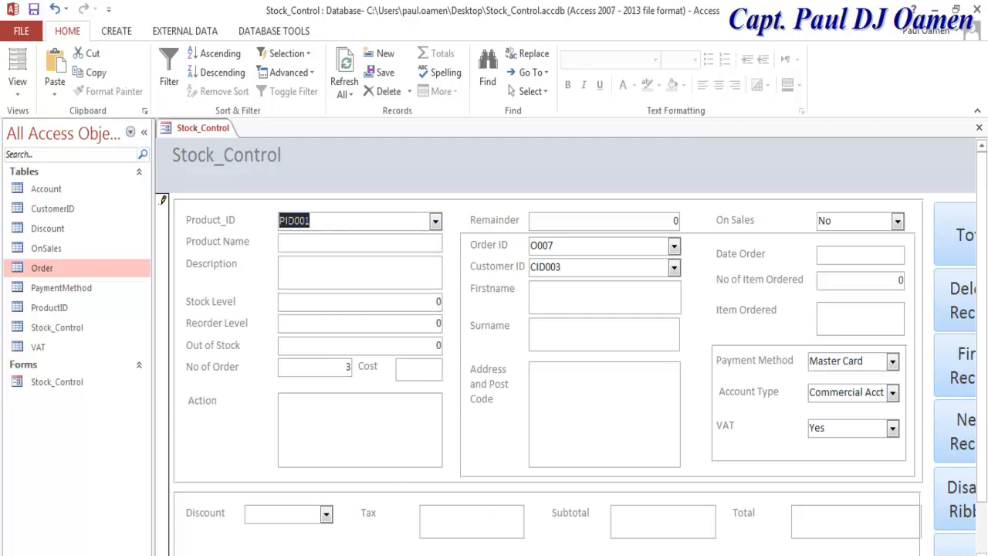
{"action": "left_click", "coordinate": [435, 221]}
{"action": "left_click", "coordinate": [311, 256]}
Step: Check the VAT, account type, payment and On Sales lists, keeping Order ID at O007
{"action": "left_click", "coordinate": [56, 382]}
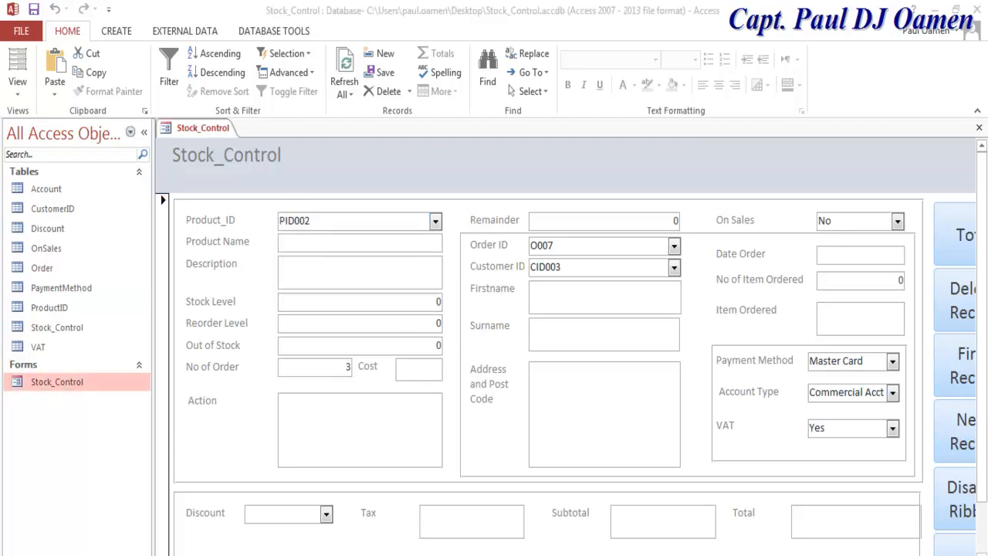
{"action": "left_click", "coordinate": [892, 428]}
{"action": "left_click", "coordinate": [893, 392]}
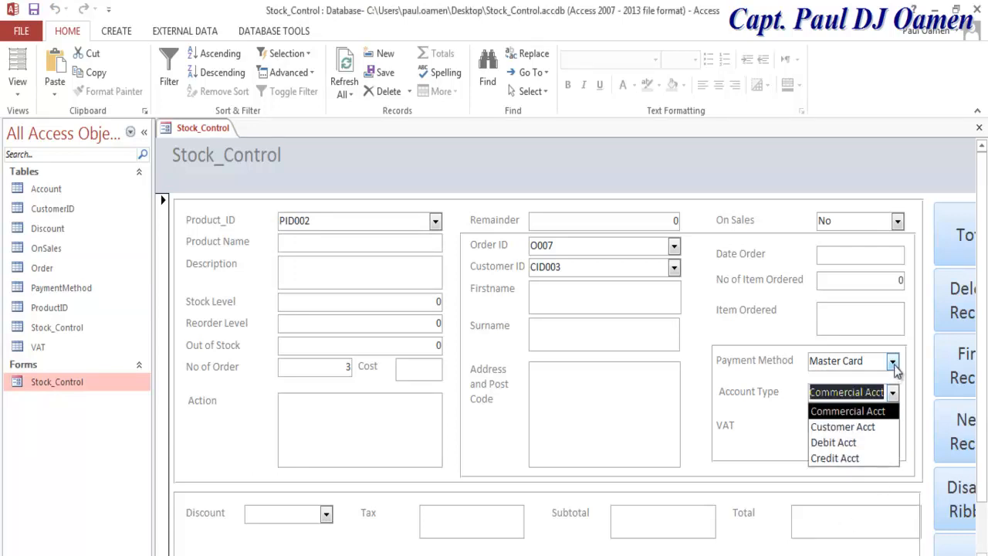
{"action": "left_click", "coordinate": [893, 363]}
{"action": "left_click", "coordinate": [898, 222]}
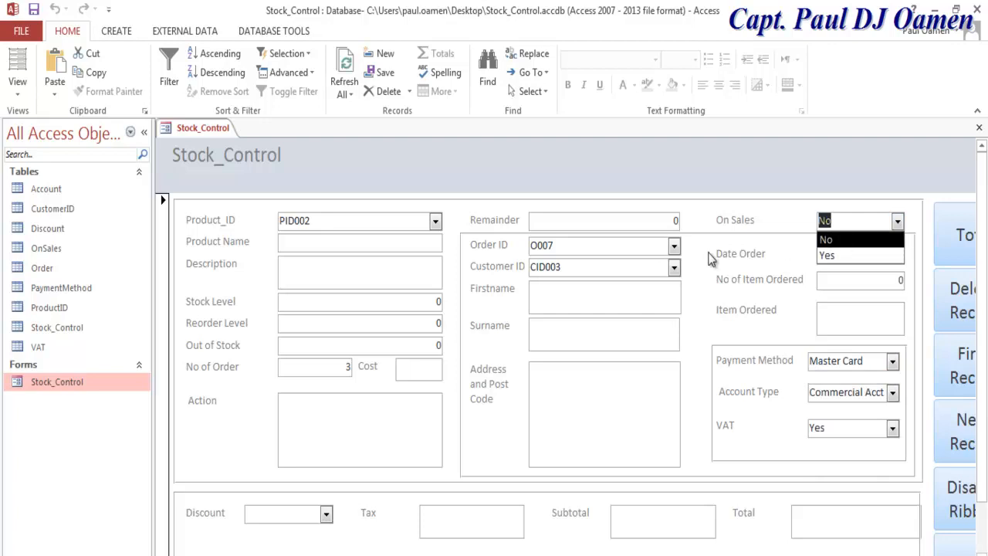
{"action": "left_click", "coordinate": [674, 246]}
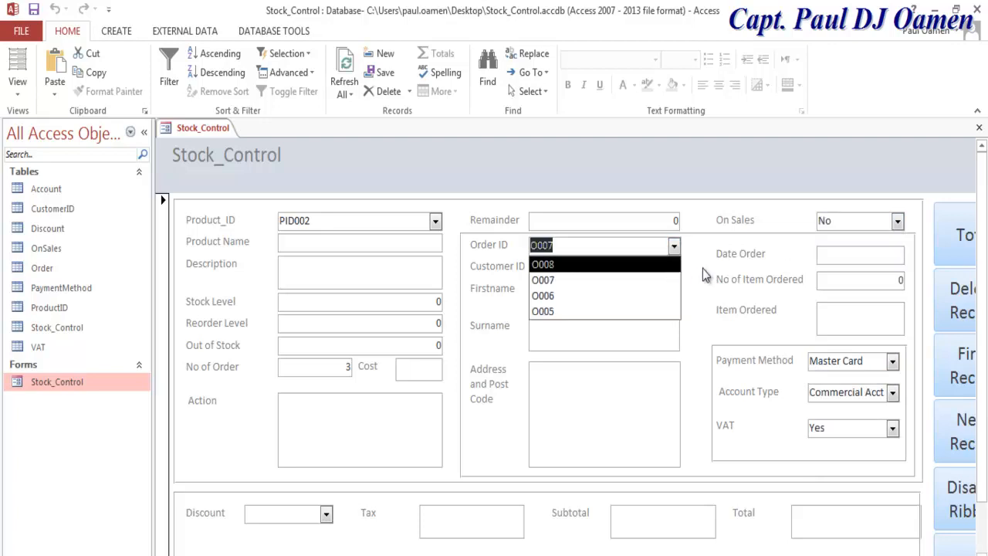
{"action": "left_click", "coordinate": [701, 269]}
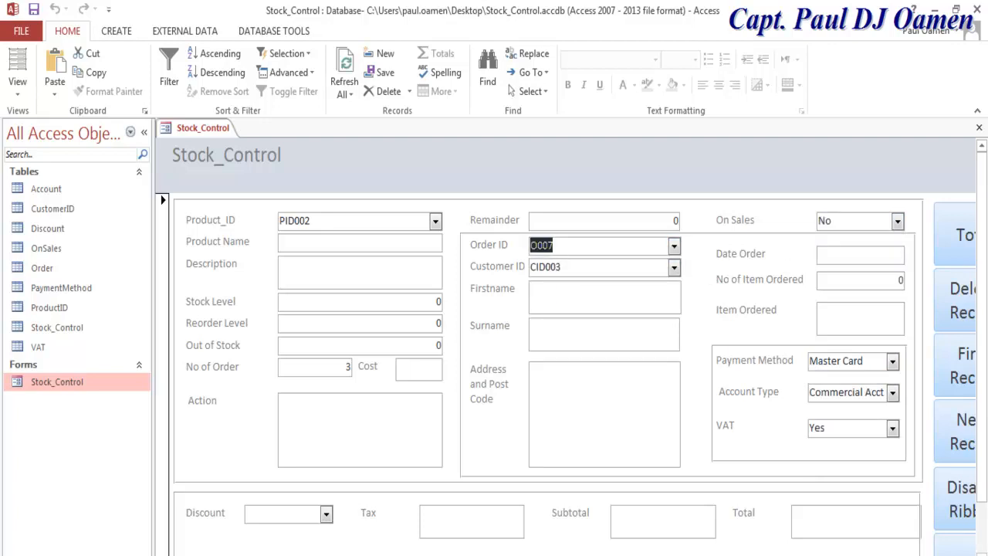